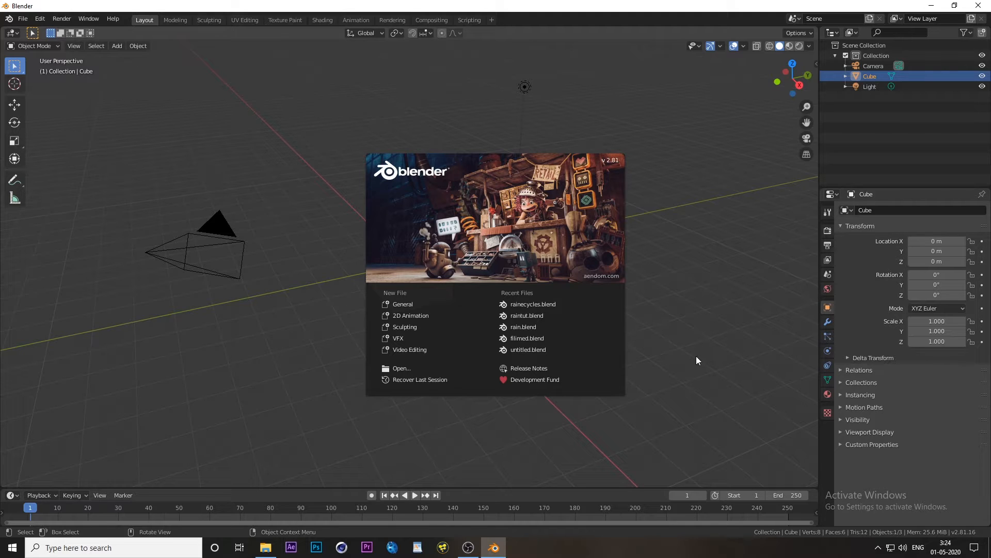
Delete all the default objects, the camera, cube and light, from the scene.
{"action": "left_click", "coordinate": [696, 357]}
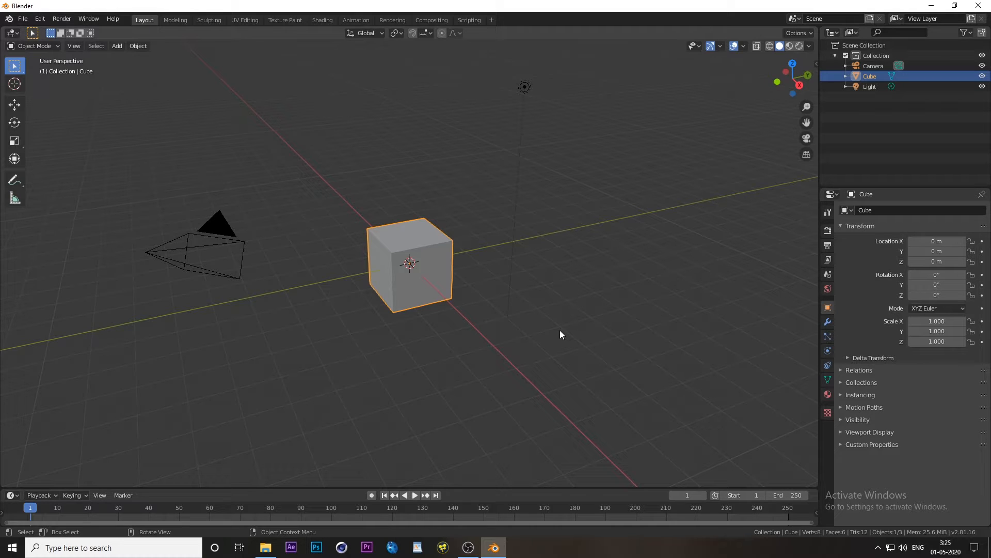
{"action": "key", "text": "a"}
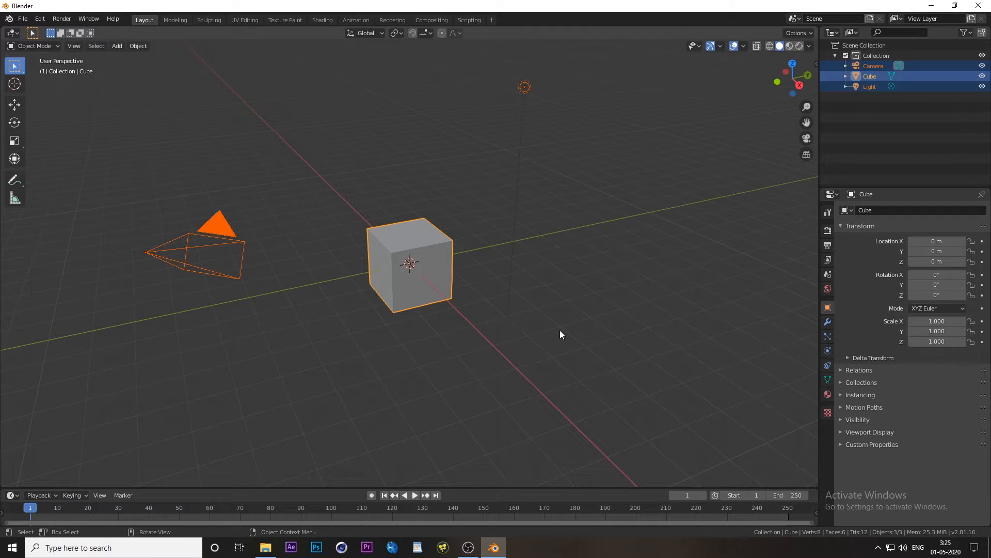
{"action": "key", "text": "Delete"}
Add a mesh plane at the origin and scale it by a factor of 10.
{"action": "middle_click_drag", "start_coordinate": [425, 249], "coordinate": [425, 322]}
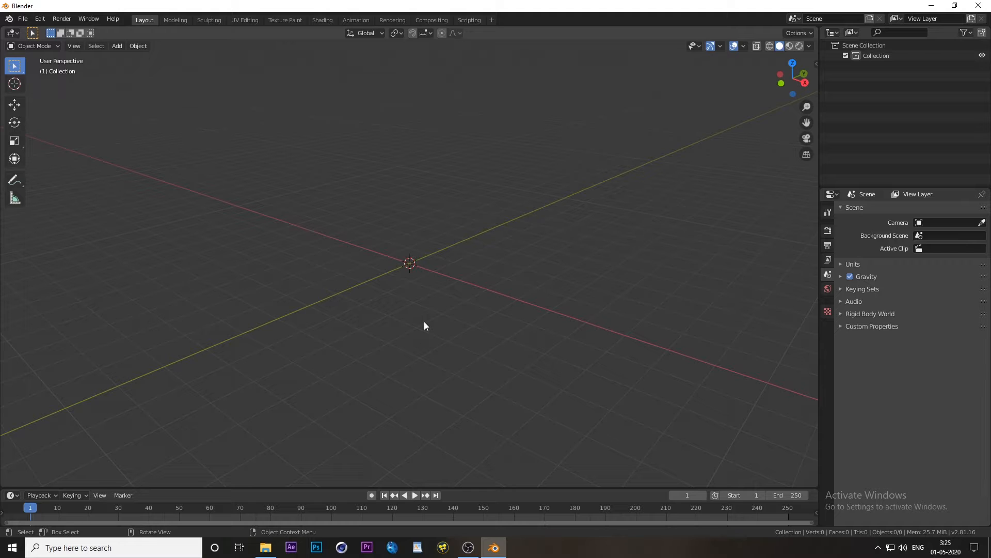
{"action": "key", "text": "shift+a"}
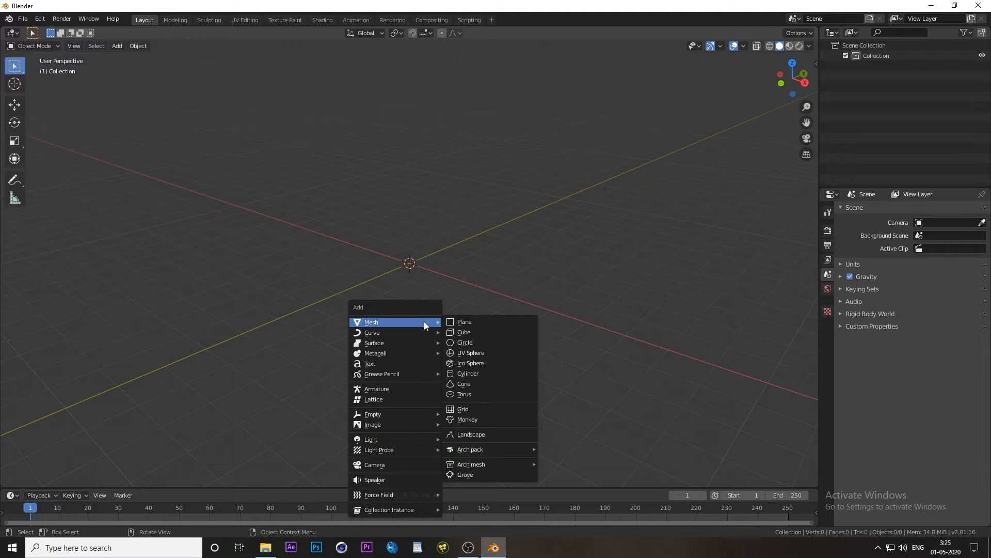
{"action": "left_click", "coordinate": [458, 321]}
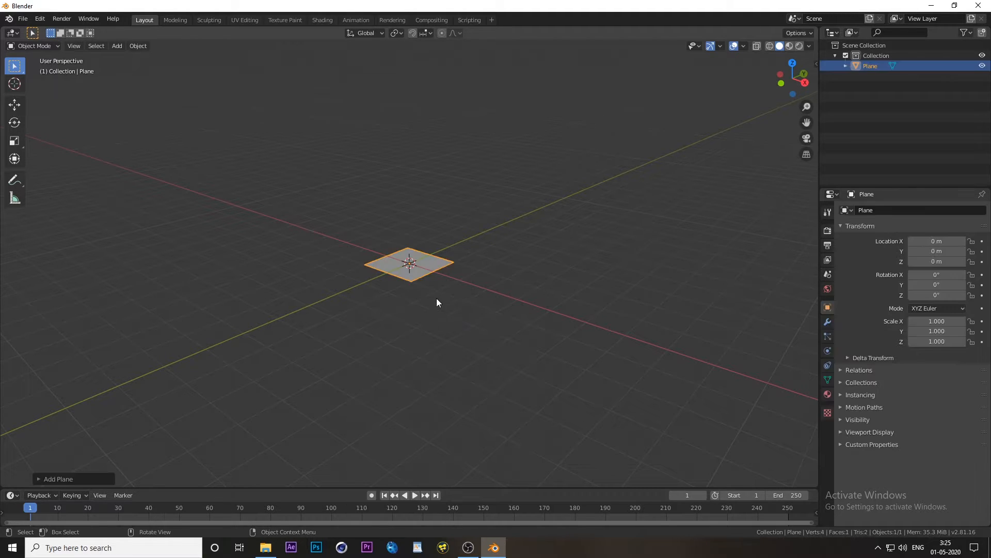
{"action": "middle_click_drag", "start_coordinate": [436, 302], "coordinate": [474, 299]}
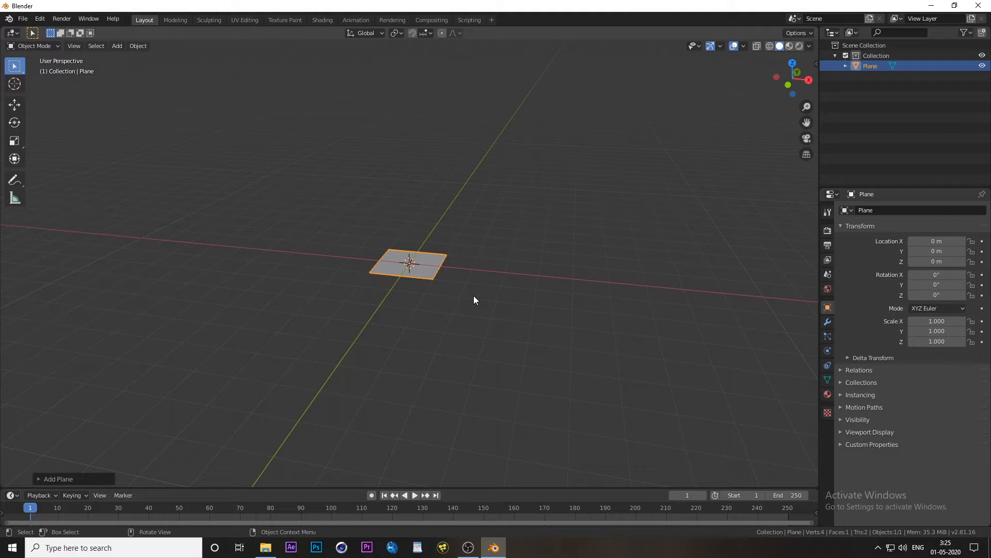
{"action": "key", "text": "s"}
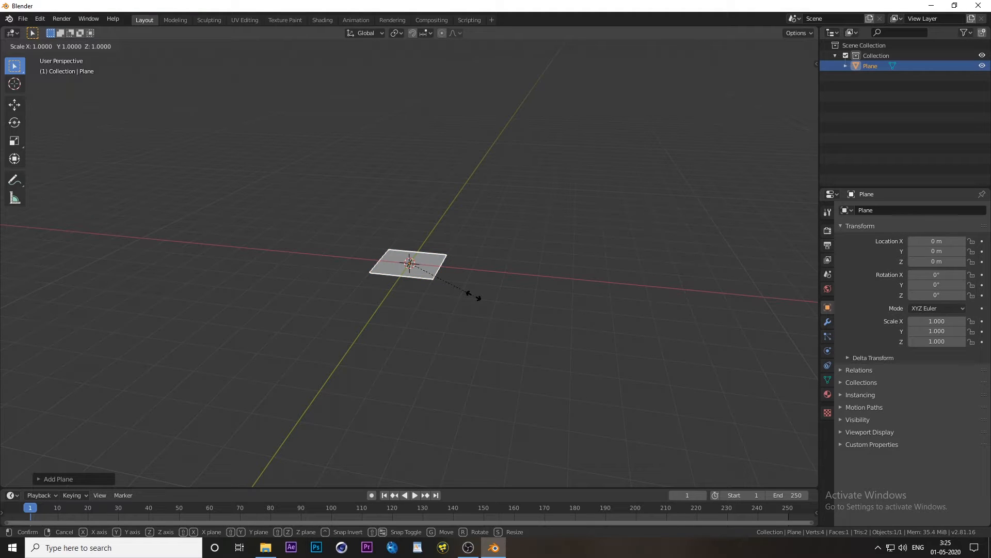
{"action": "type", "text": "10"}
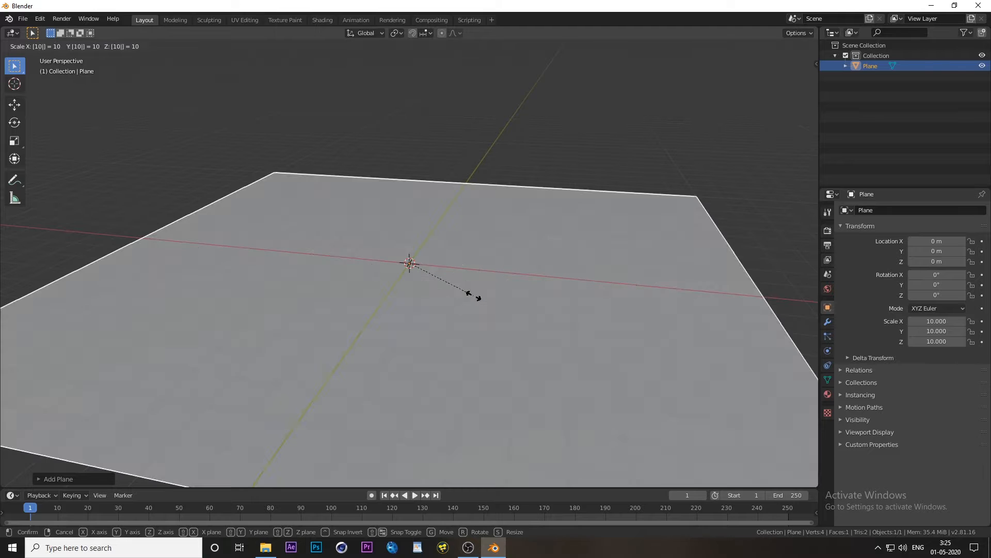
{"action": "key", "text": "Return"}
Raise the plane about 6.8 m along the Z axis from the front view.
{"action": "middle_click_drag", "start_coordinate": [474, 295], "coordinate": [505, 291]}
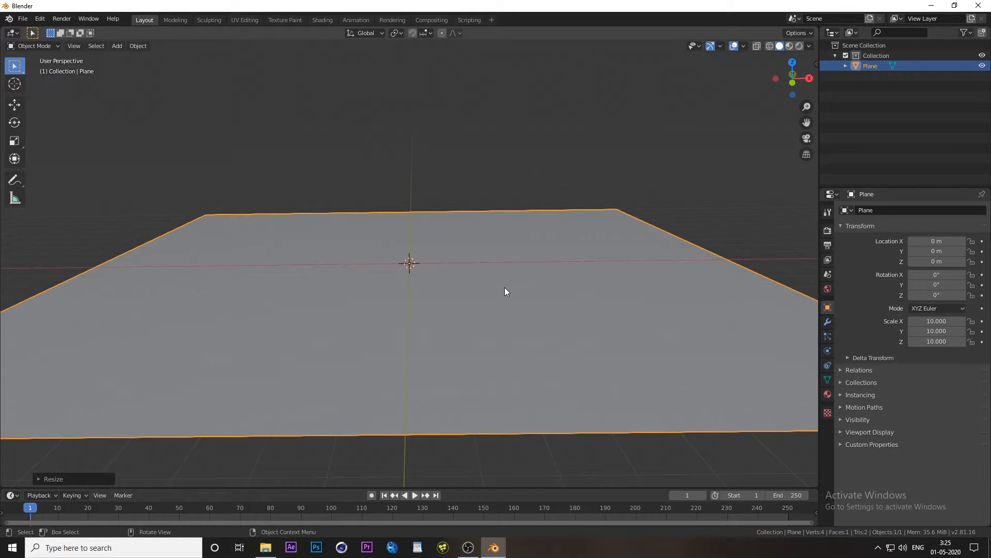
{"action": "key", "text": "KP_1"}
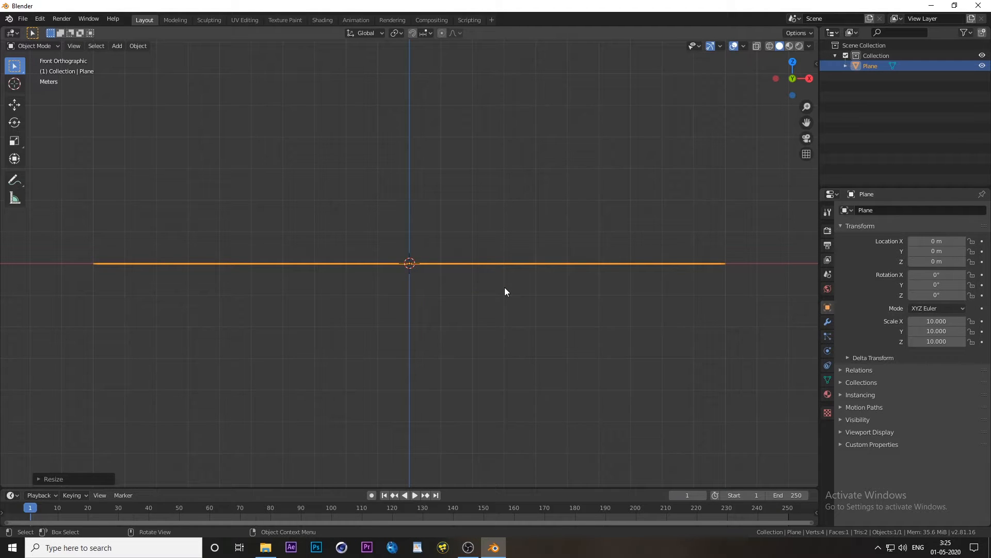
{"action": "key", "text": "g"}
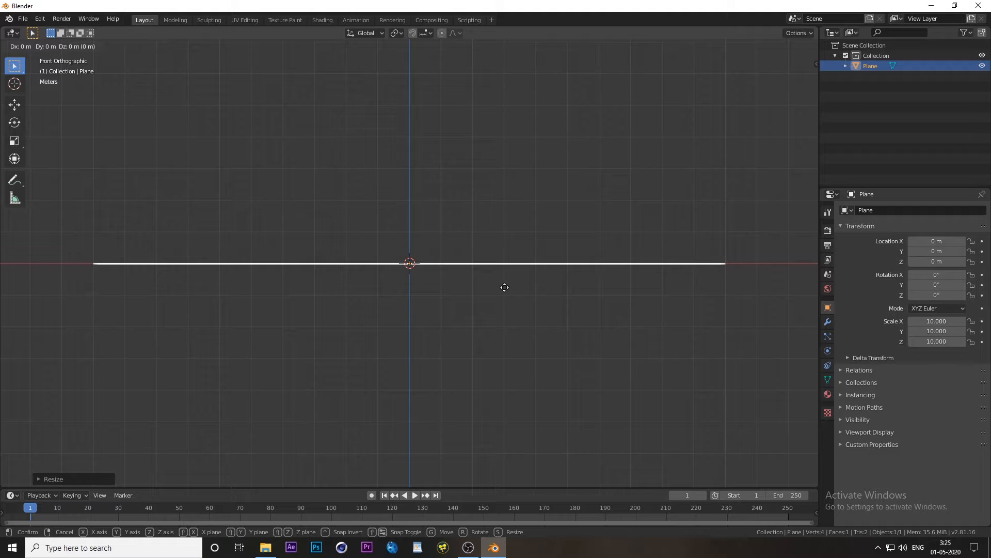
{"action": "key", "text": "z"}
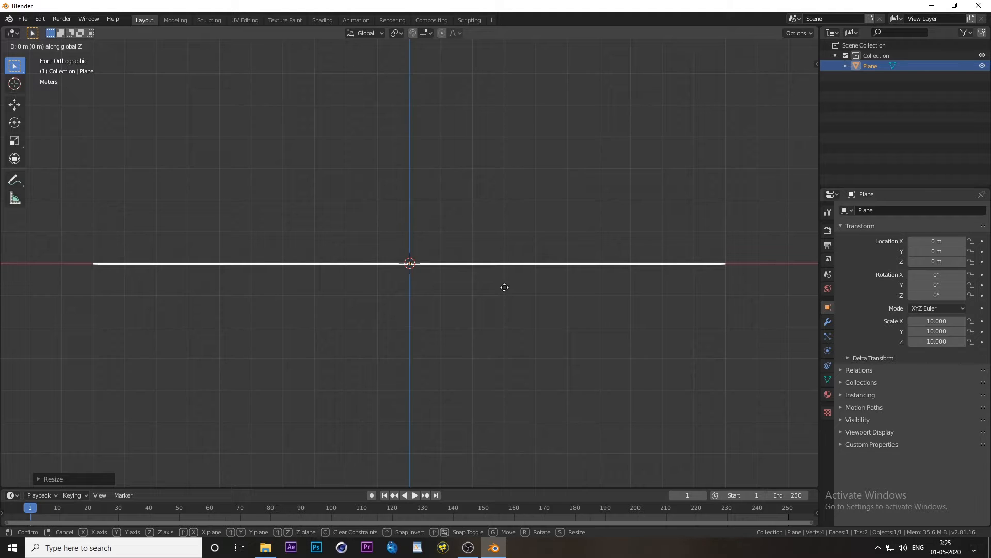
{"action": "left_click", "coordinate": [518, 88]}
Add a new emitter particle system to the raised plane.
{"action": "middle_click_drag", "start_coordinate": [519, 89], "coordinate": [525, 215]}
{"action": "middle_click_drag", "start_coordinate": [487, 265], "coordinate": [507, 253]}
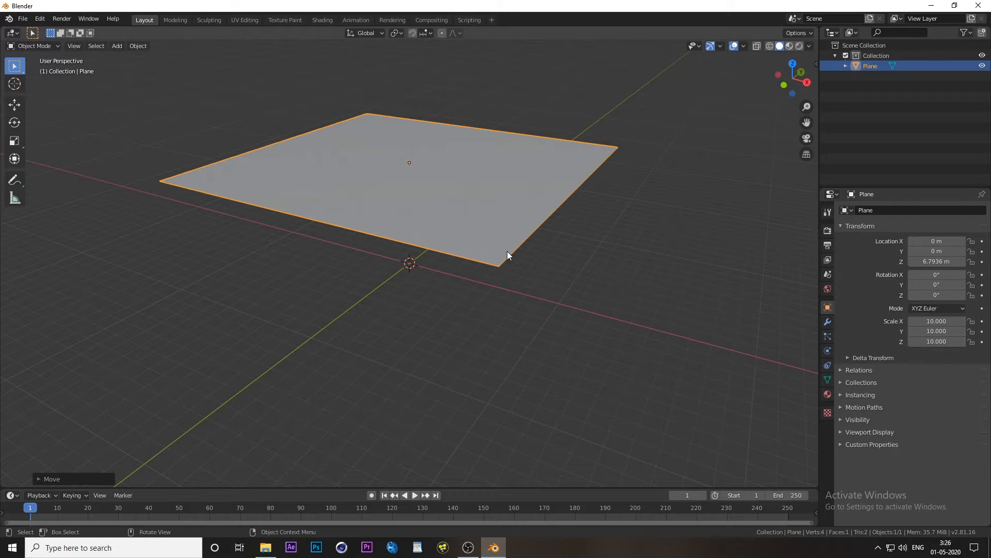
{"action": "mouse_move", "coordinate": [507, 251]}
{"action": "middle_mouse_down"}
{"action": "mouse_move", "coordinate": [526, 268]}
{"action": "mouse_move", "coordinate": [506, 249]}
{"action": "middle_mouse_up"}
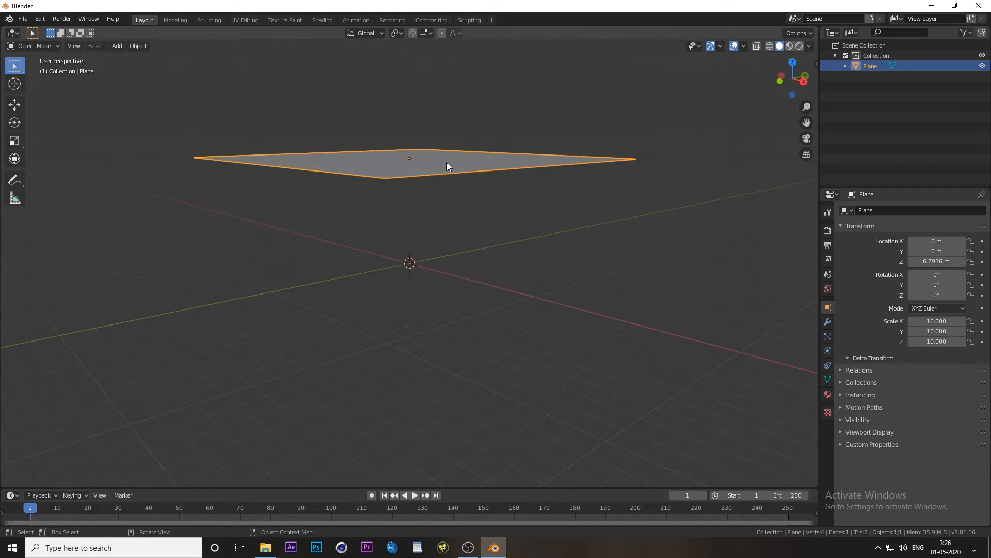
{"action": "middle_click_drag", "start_coordinate": [447, 162], "coordinate": [828, 335]}
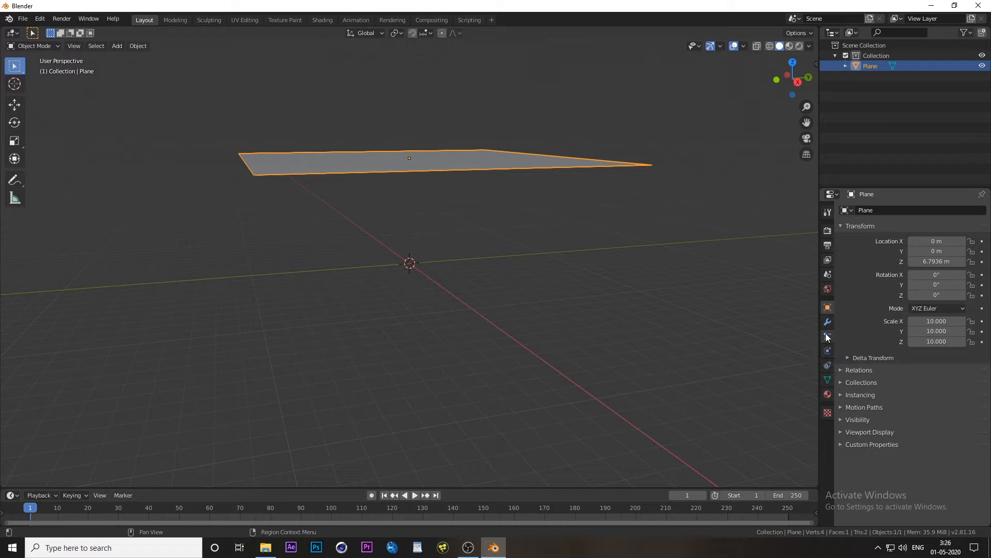
{"action": "left_click", "coordinate": [827, 336]}
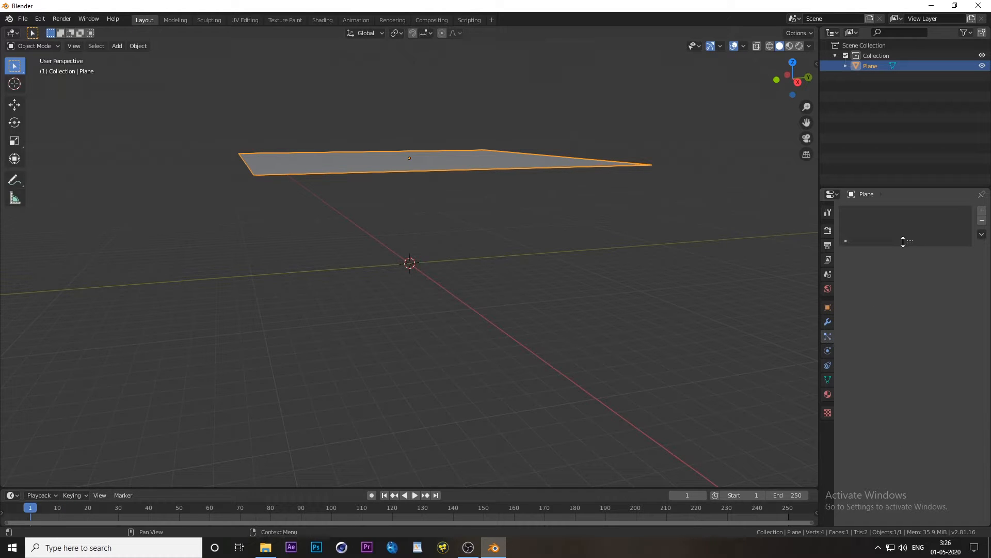
{"action": "left_click", "coordinate": [982, 210]}
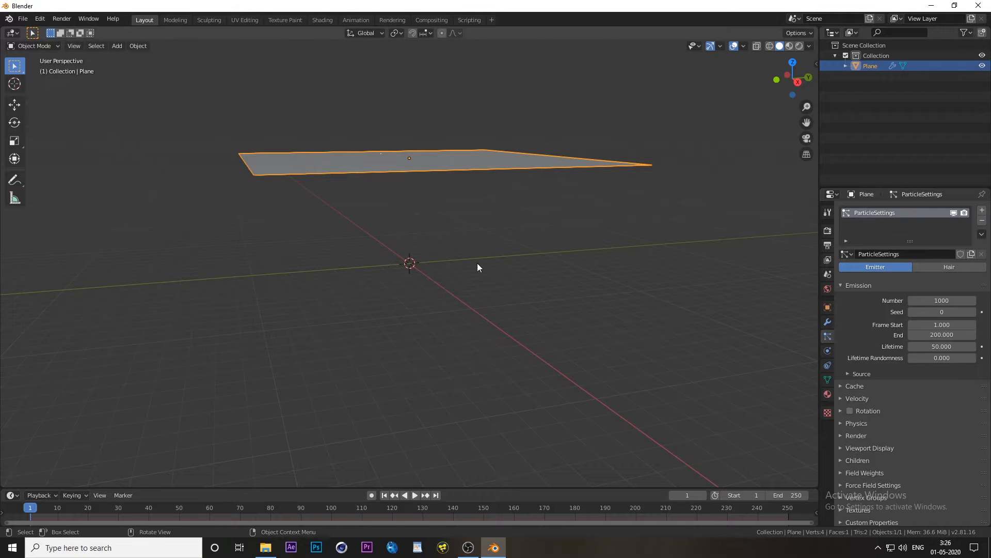
Play the animation to preview how particles are emitted from the plane.
{"action": "middle_click_drag", "start_coordinate": [478, 267], "coordinate": [523, 245]}
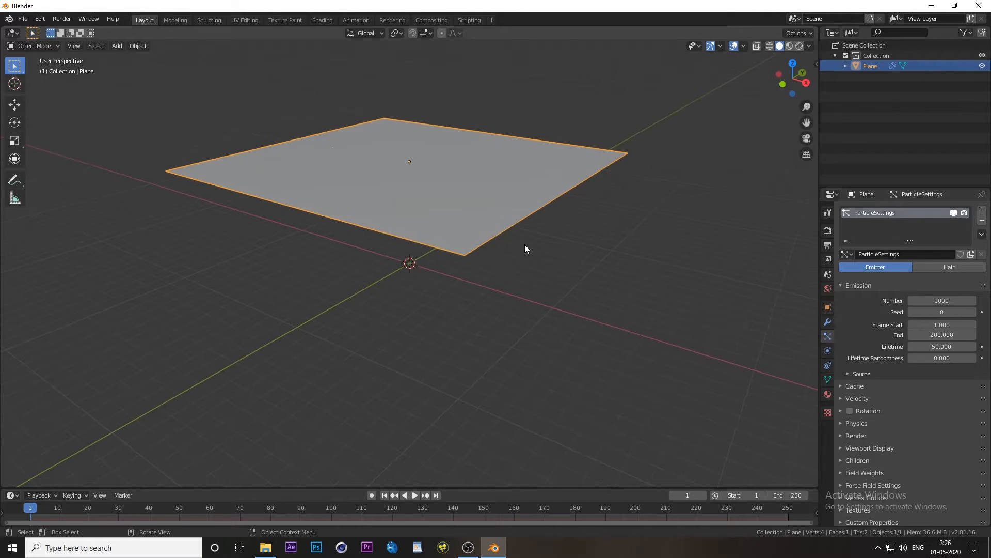
{"action": "scroll", "coordinate": [516, 246], "scroll_direction": "up", "scroll_amount": 3}
{"action": "key", "text": "space"}
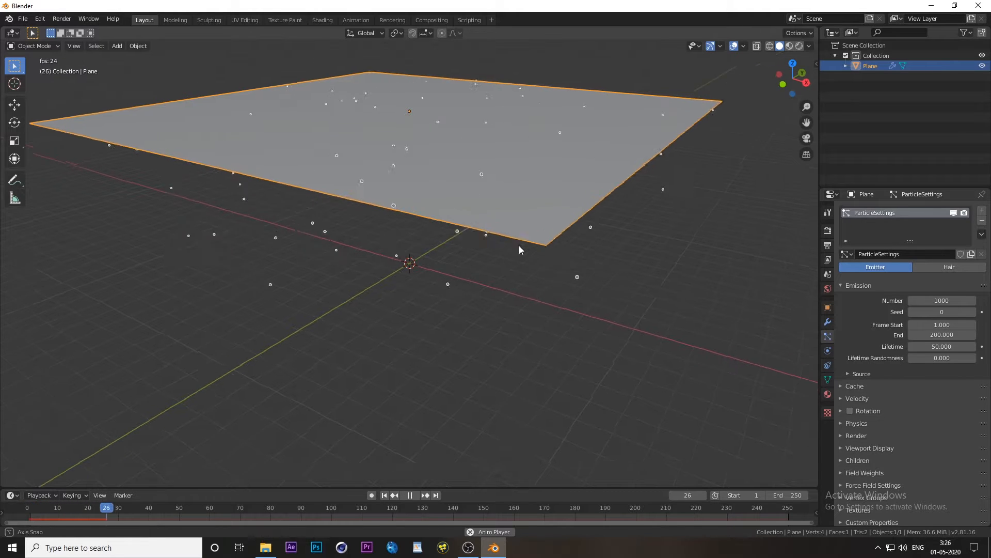
{"action": "mouse_move", "coordinate": [524, 246]}
{"action": "middle_mouse_down"}
{"action": "mouse_move", "coordinate": [468, 240]}
{"action": "mouse_move", "coordinate": [483, 227]}
{"action": "mouse_move", "coordinate": [474, 242]}
{"action": "mouse_move", "coordinate": [525, 263]}
{"action": "mouse_move", "coordinate": [522, 270]}
{"action": "mouse_move", "coordinate": [533, 259]}
{"action": "middle_mouse_up"}
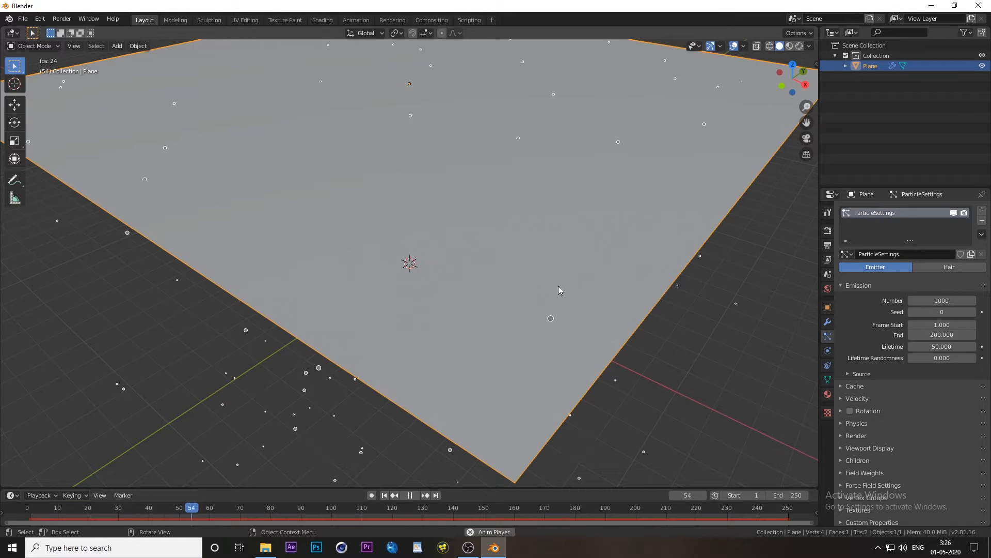
Rotate the plane 180° around the global Y axis and inspect the particle flow beneath it.
{"action": "key", "text": "r"}
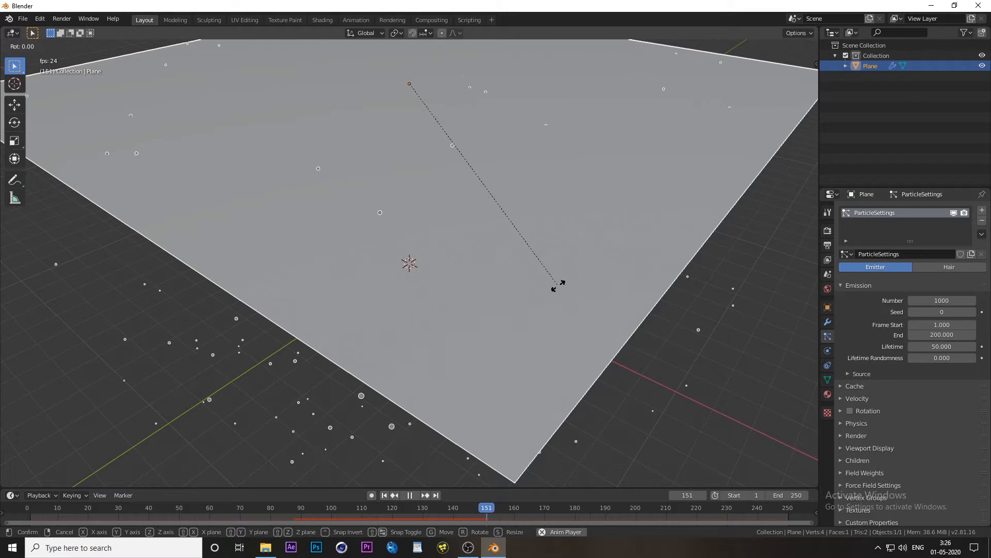
{"action": "type", "text": "y180"}
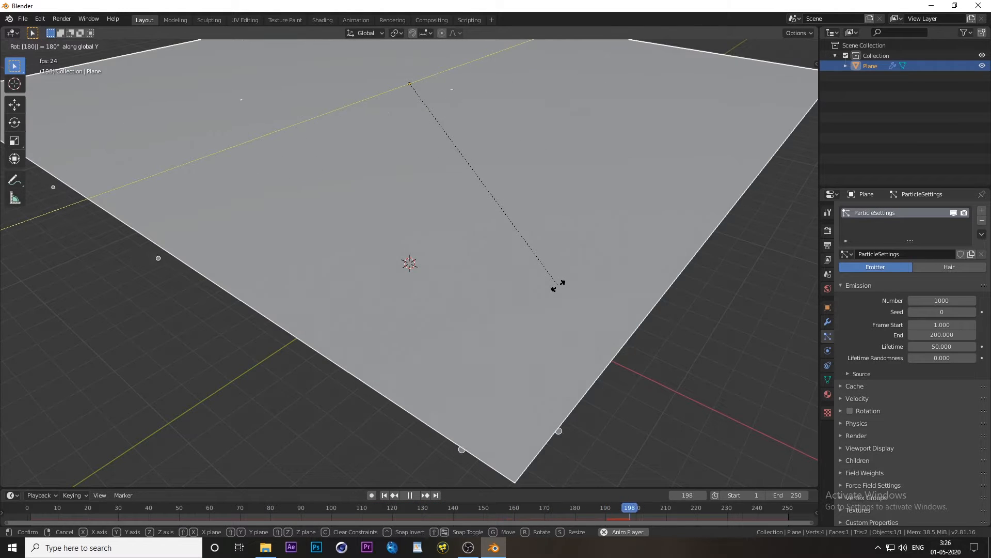
{"action": "key", "text": "Return"}
{"action": "middle_click_drag", "start_coordinate": [476, 227], "coordinate": [509, 215]}
{"action": "middle_click_drag", "start_coordinate": [424, 255], "coordinate": [461, 231]}
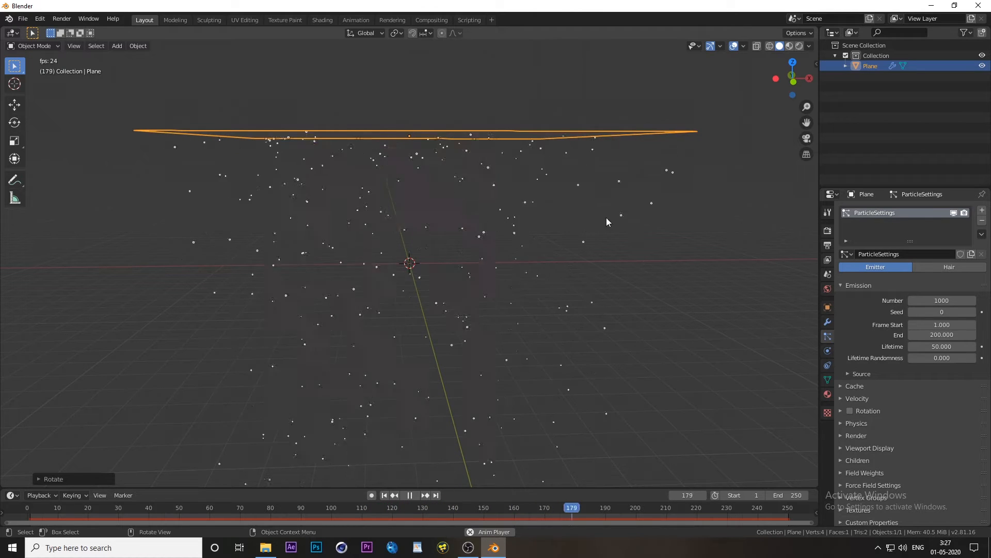
Set the plane's particle emission number to 10000.
{"action": "scroll", "coordinate": [854, 321], "scroll_direction": "down", "scroll_amount": 1}
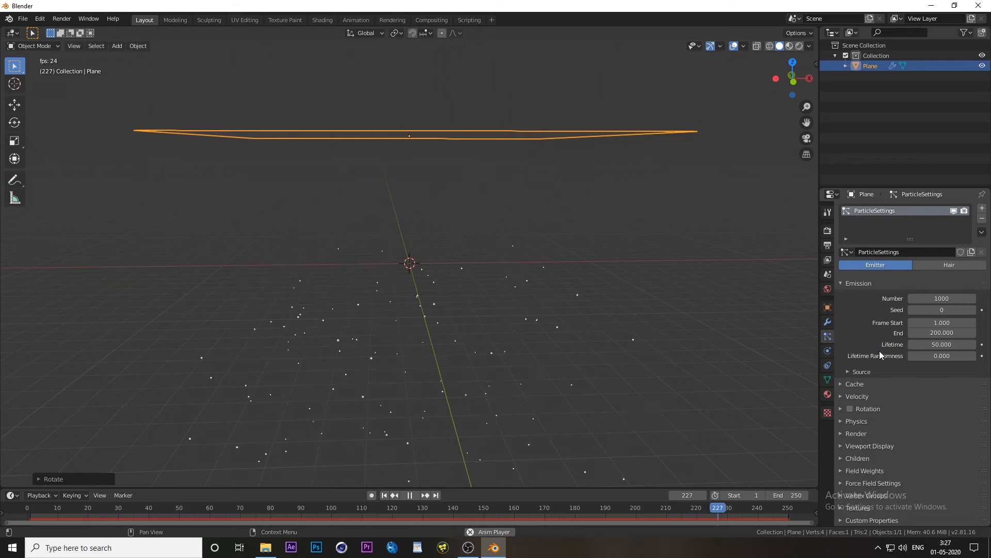
{"action": "scroll", "coordinate": [879, 351], "scroll_direction": "up", "scroll_amount": 1}
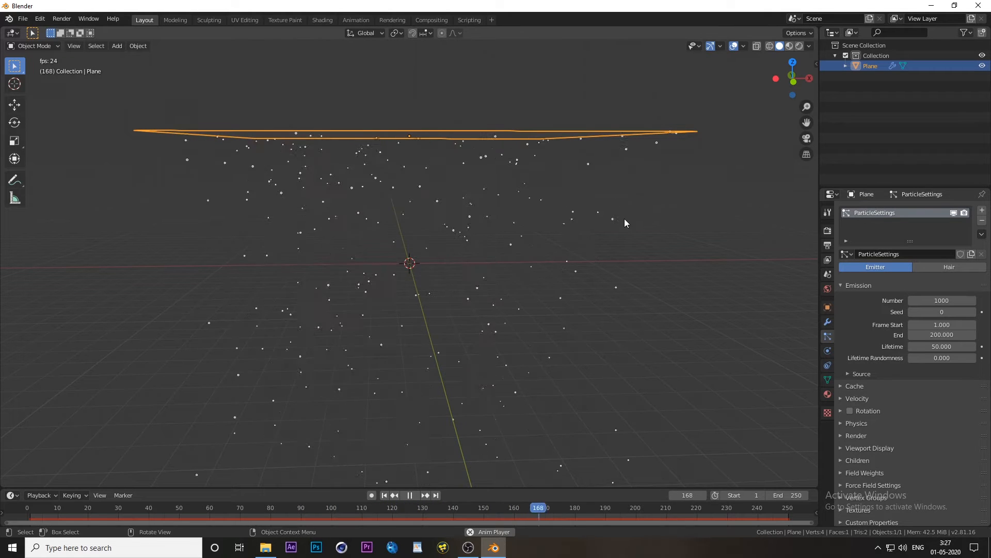
{"action": "left_click", "coordinate": [942, 301]}
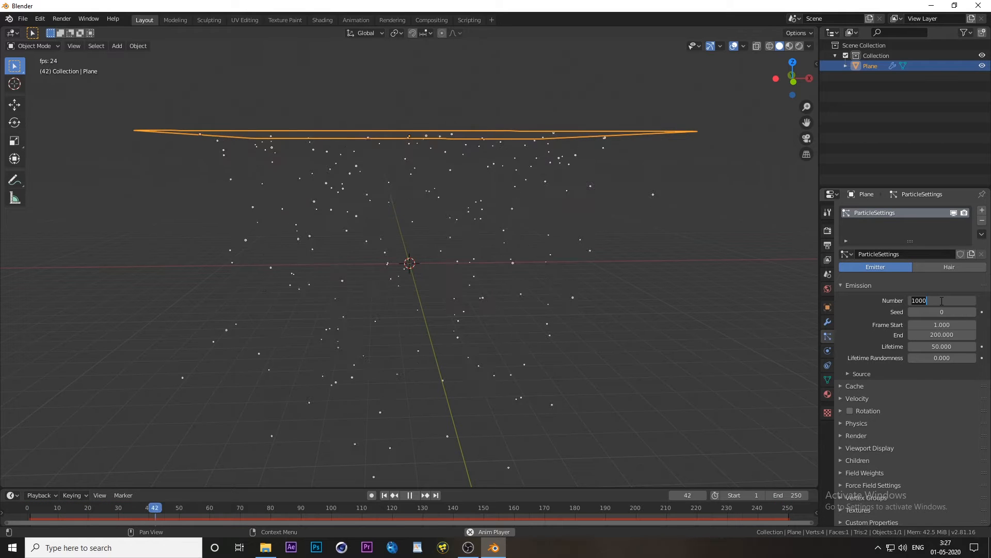
{"action": "type", "text": "0"}
{"action": "key", "text": "Return"}
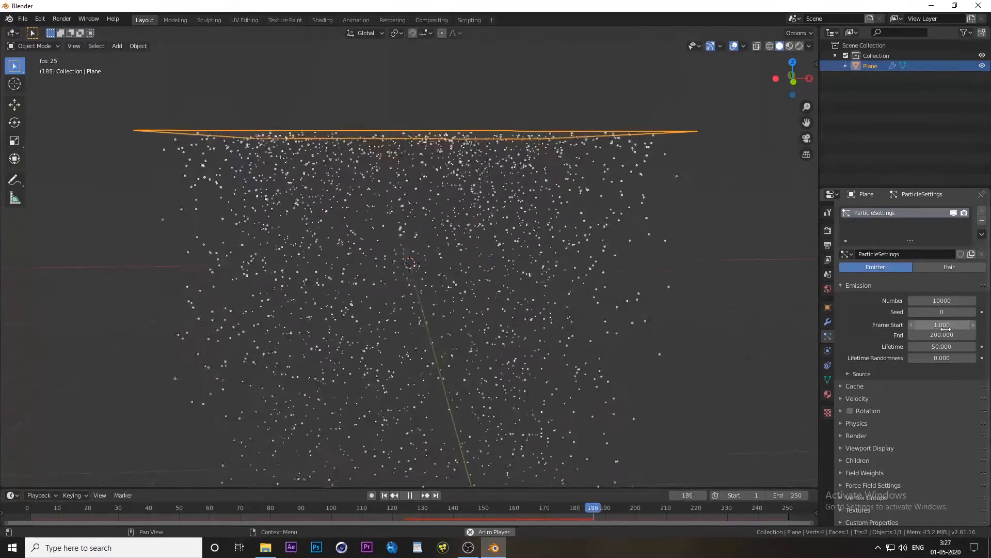
Set the particle emission to start at frame -100 and end at frame 200.
{"action": "left_click", "coordinate": [943, 326]}
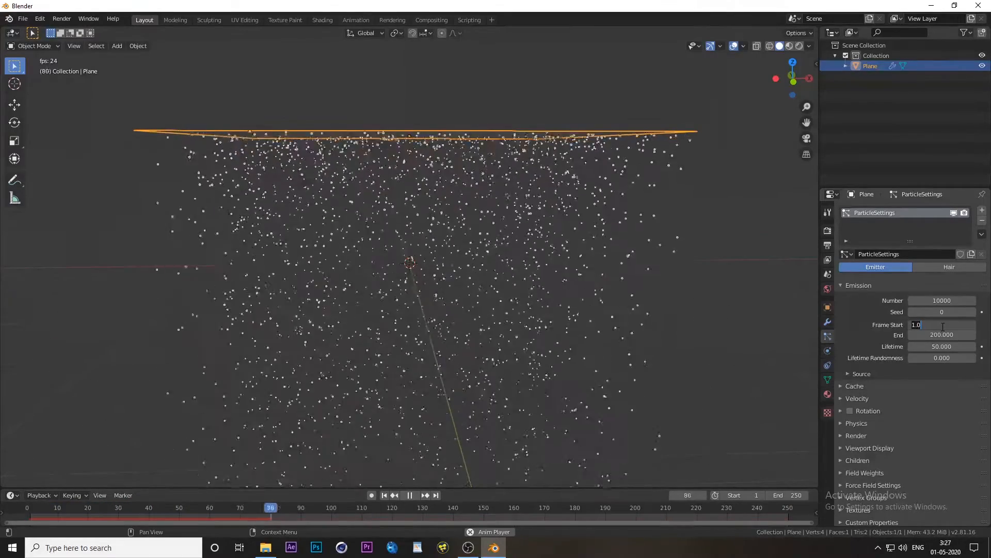
{"action": "type", "text": "-100"}
{"action": "key", "text": "Return"}
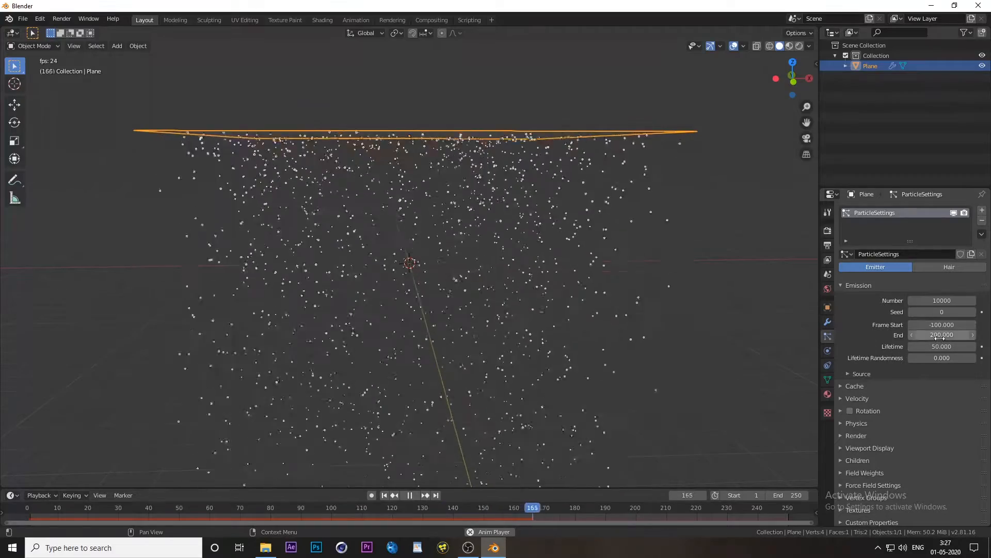
{"action": "left_click", "coordinate": [940, 335]}
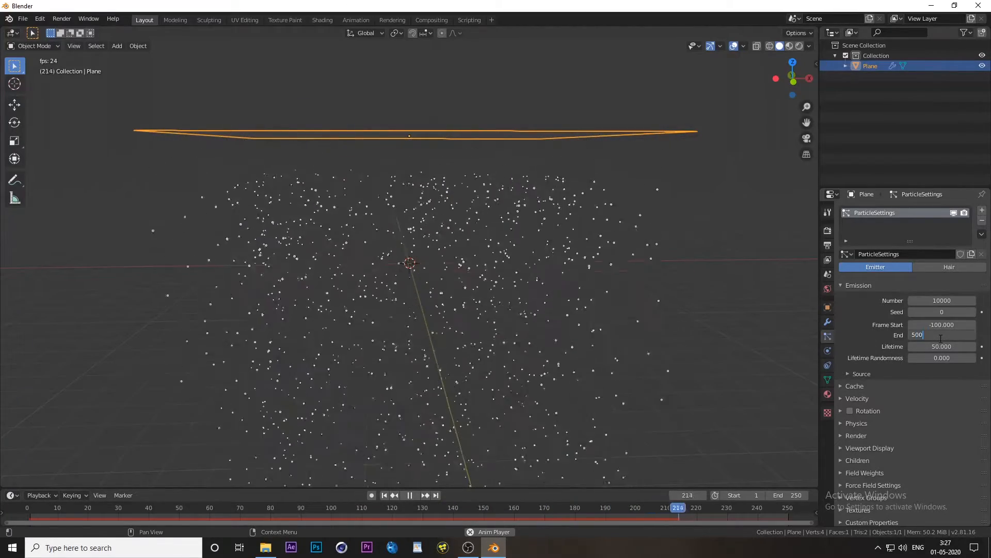
{"action": "key", "text": "BackSpace"}
{"action": "key", "text": "BackSpace"}
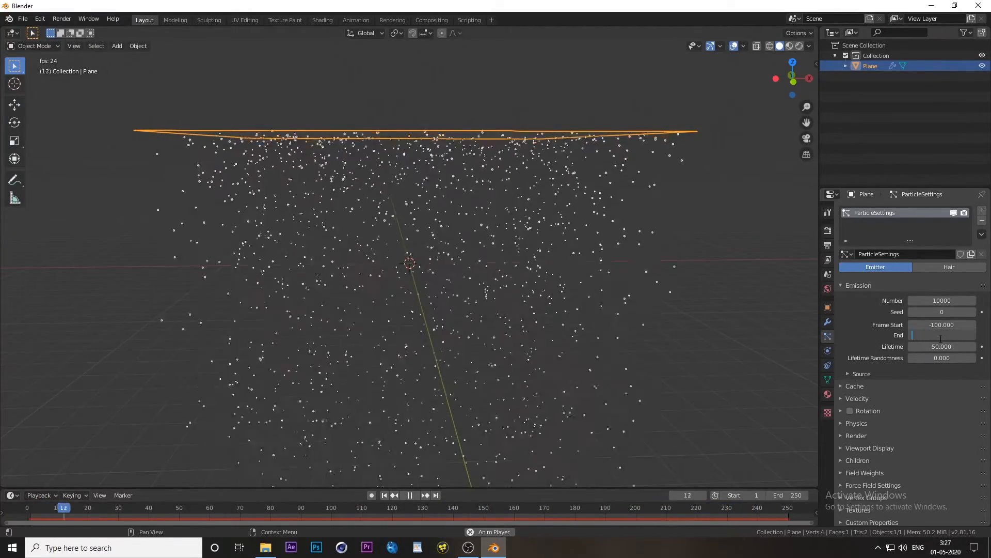
{"action": "type", "text": "200"}
{"action": "key", "text": "Return"}
Set the particle lifetime to 2000 frames and check the falling particles.
{"action": "left_click", "coordinate": [940, 346]}
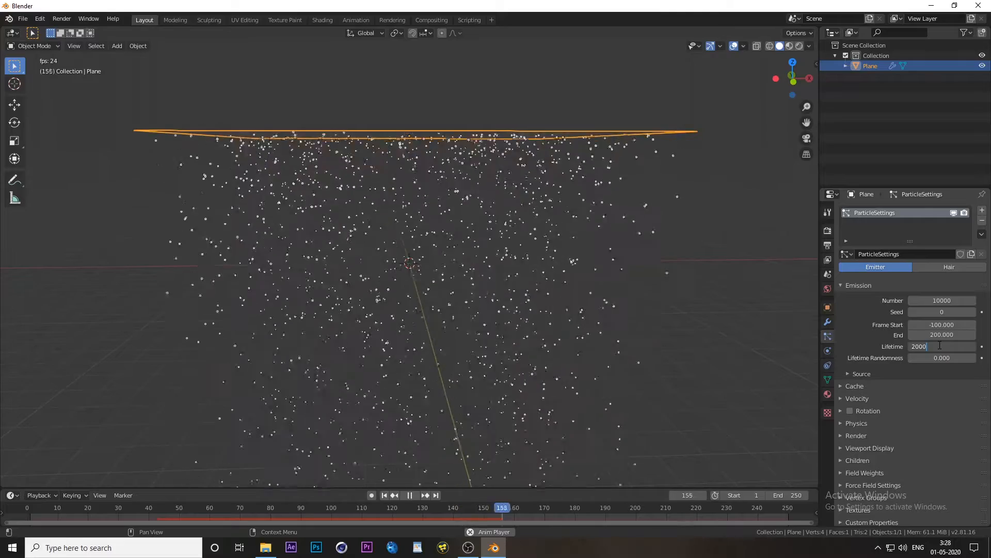
{"action": "key", "text": "Return"}
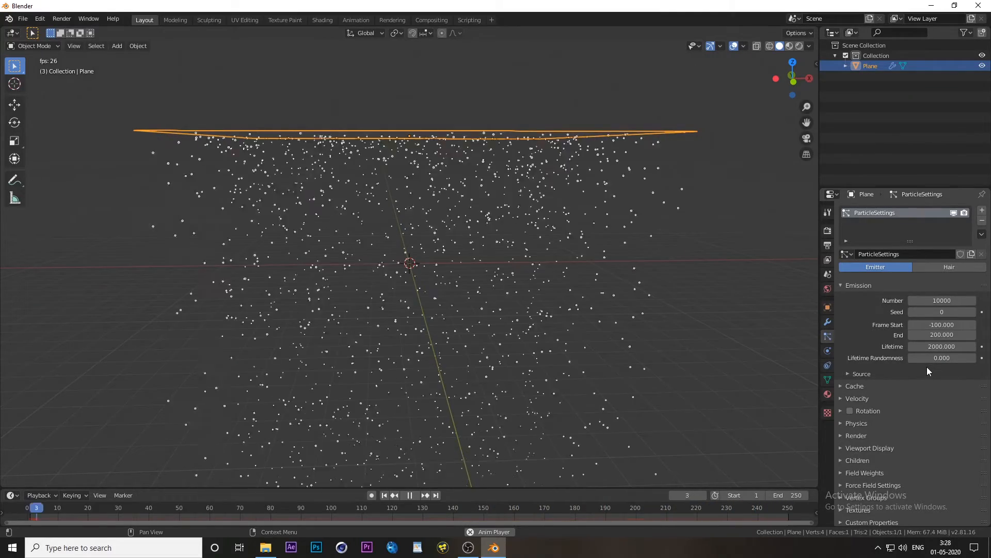
{"action": "scroll", "coordinate": [927, 366], "scroll_direction": "down", "scroll_amount": 1}
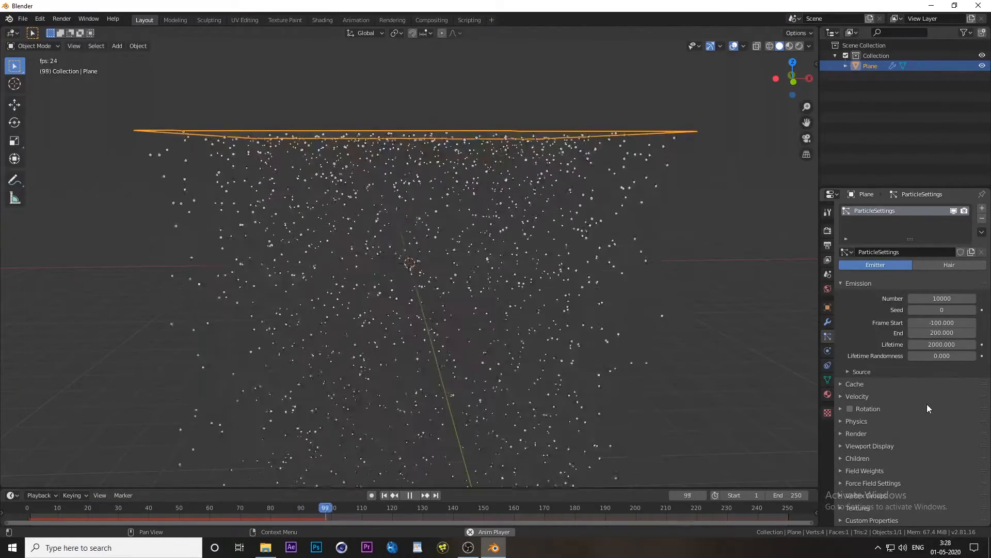
{"action": "middle_click_drag", "start_coordinate": [556, 302], "coordinate": [608, 304]}
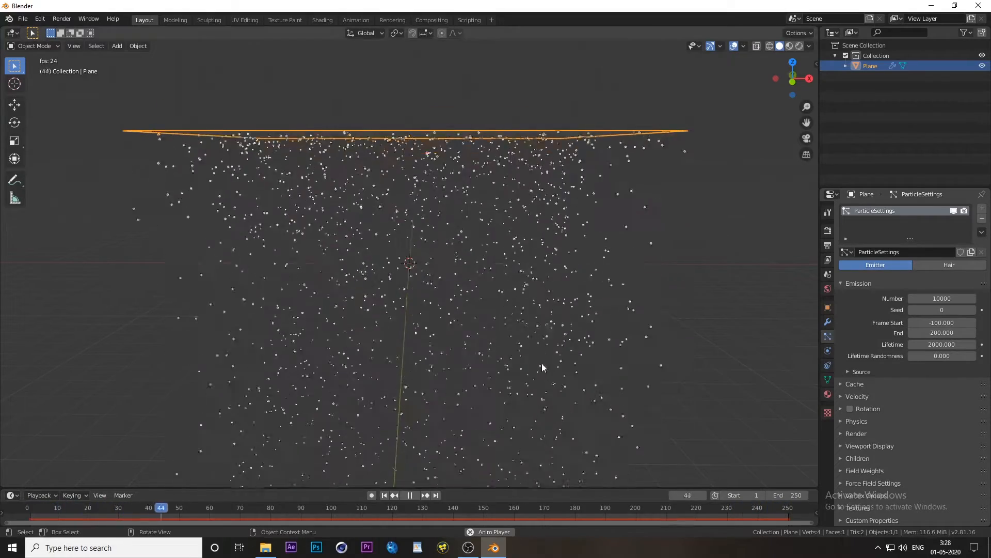
Expand the particle system's Field Weights settings and review the listed weights.
{"action": "mouse_move", "coordinate": [542, 365]}
{"action": "middle_mouse_down"}
{"action": "mouse_move", "coordinate": [597, 335]}
{"action": "mouse_move", "coordinate": [536, 336]}
{"action": "mouse_move", "coordinate": [546, 358]}
{"action": "mouse_move", "coordinate": [537, 355]}
{"action": "middle_mouse_up"}
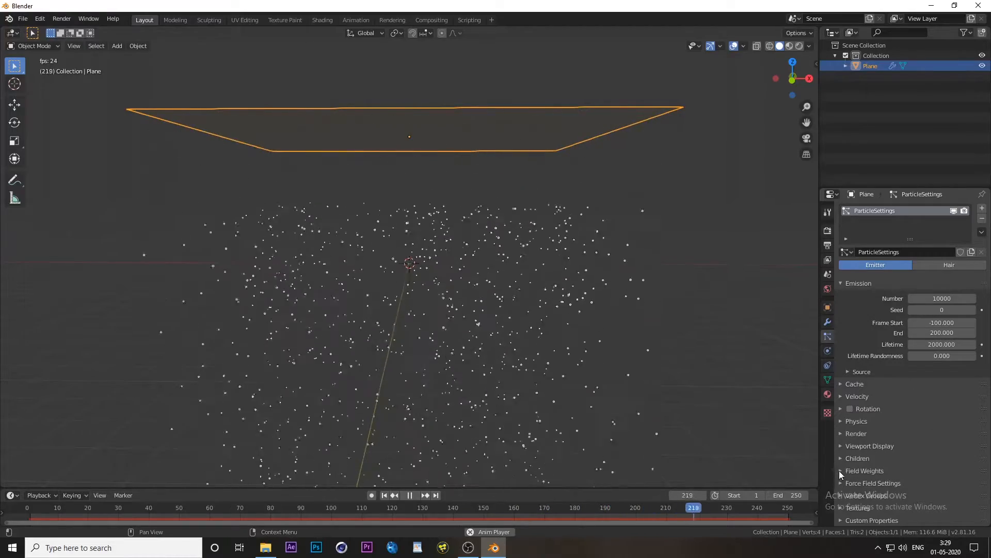
{"action": "left_click", "coordinate": [903, 470]}
{"action": "scroll", "coordinate": [878, 421], "scroll_direction": "down", "scroll_amount": 6}
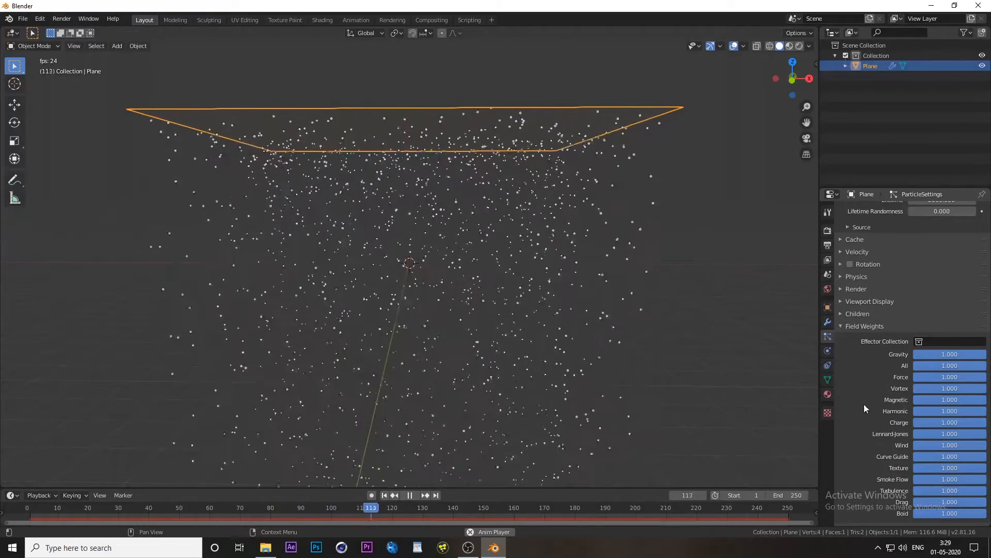
{"action": "middle_click_drag", "start_coordinate": [652, 379], "coordinate": [532, 335]}
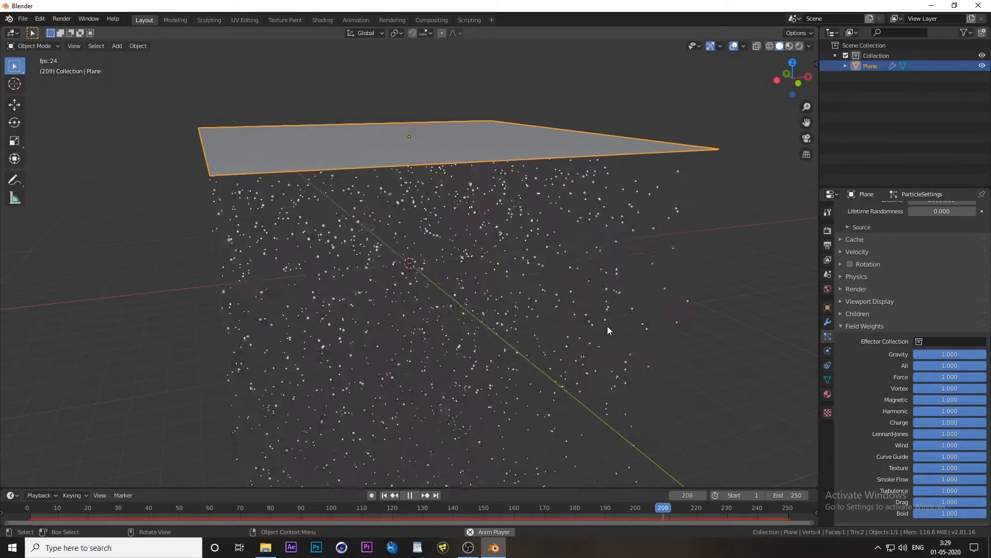
Stop the animation playback and raise the emitter plane higher along the Z axis.
{"action": "left_click", "coordinate": [415, 494]}
{"action": "middle_click_drag", "start_coordinate": [512, 332], "coordinate": [501, 221]}
{"action": "scroll", "coordinate": [498, 218], "scroll_direction": "down", "scroll_amount": 3}
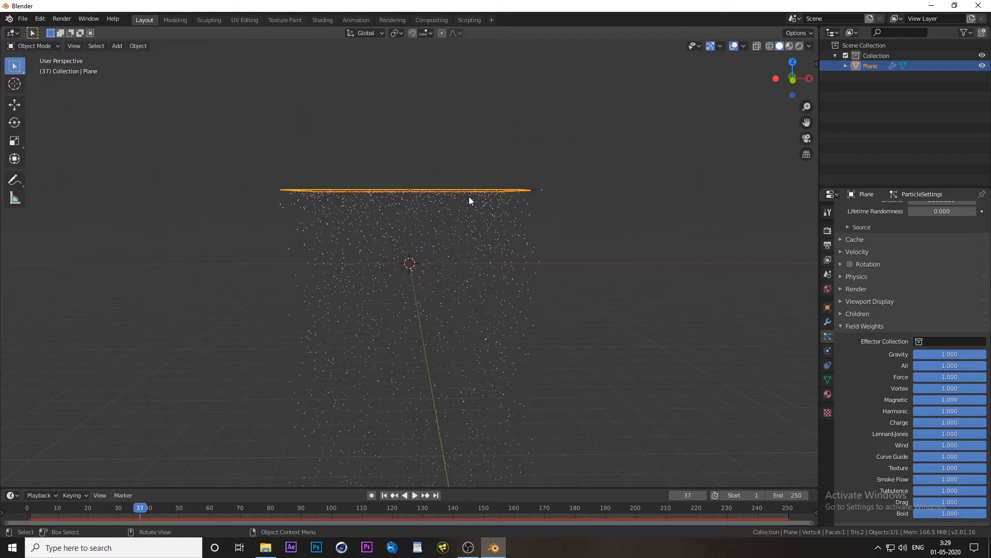
{"action": "key", "text": "g"}
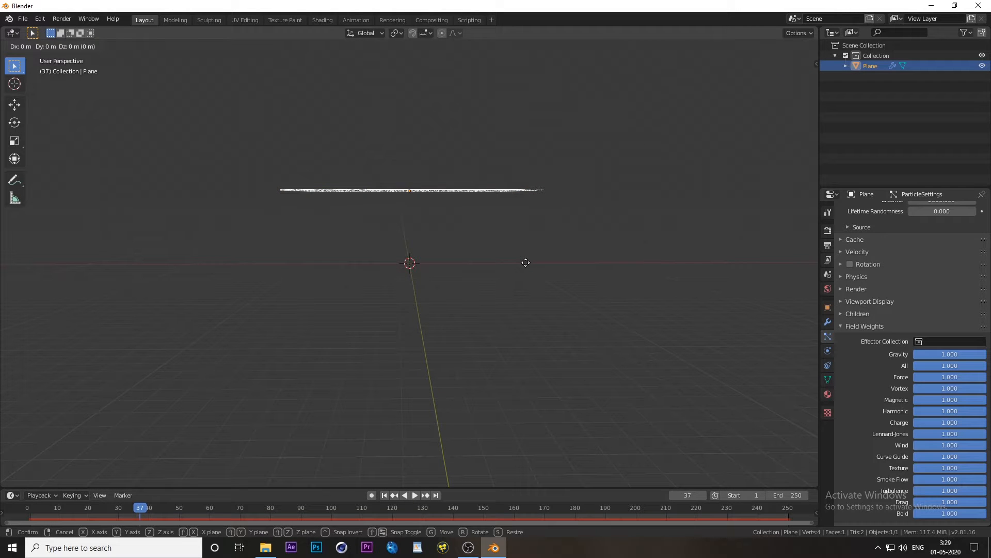
{"action": "key", "text": "z"}
{"action": "left_click", "coordinate": [515, 175]}
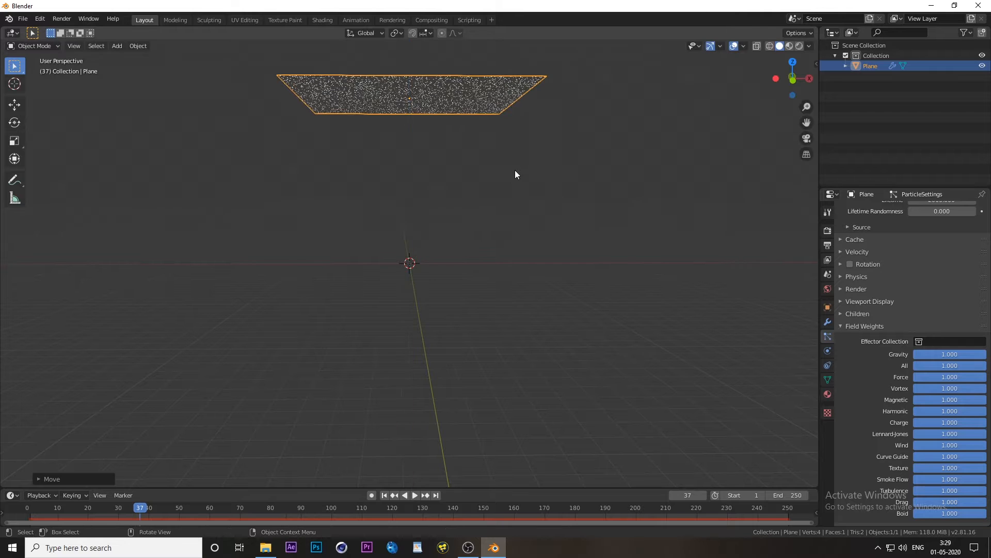
Add a Wind force field at the world origin below the plane.
{"action": "middle_click_drag", "start_coordinate": [511, 330], "coordinate": [529, 339]}
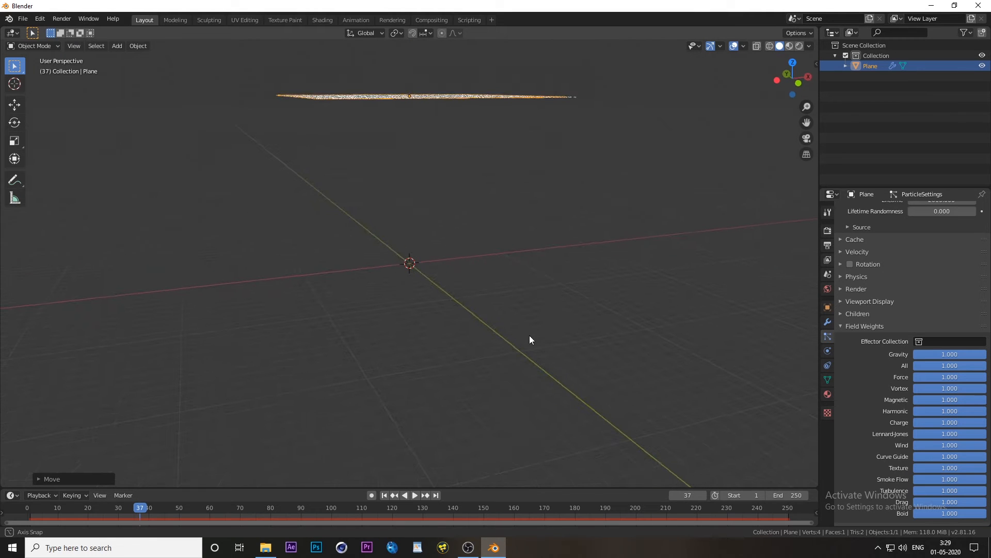
{"action": "key", "text": "shift+a"}
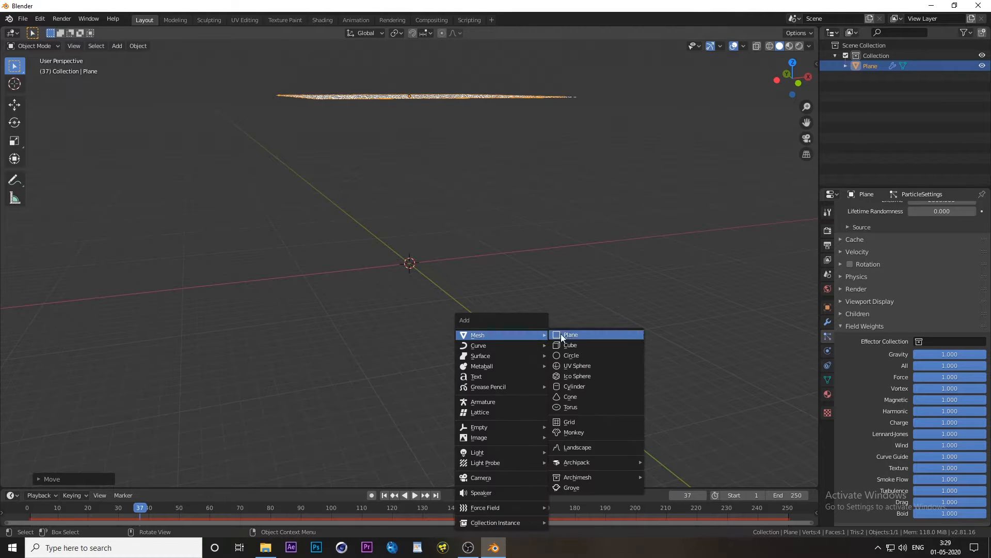
{"action": "mouse_move", "coordinate": [494, 508]}
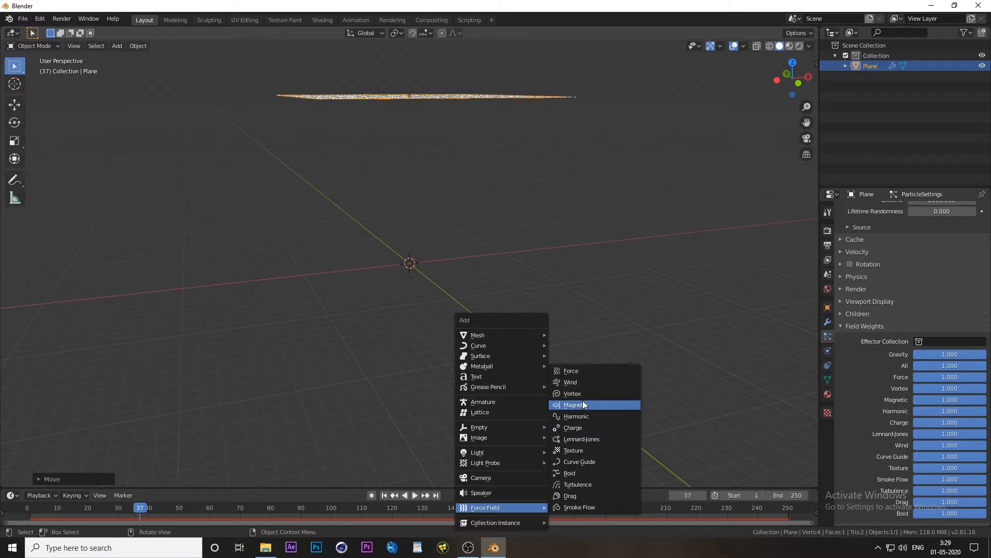
{"action": "left_click", "coordinate": [580, 383]}
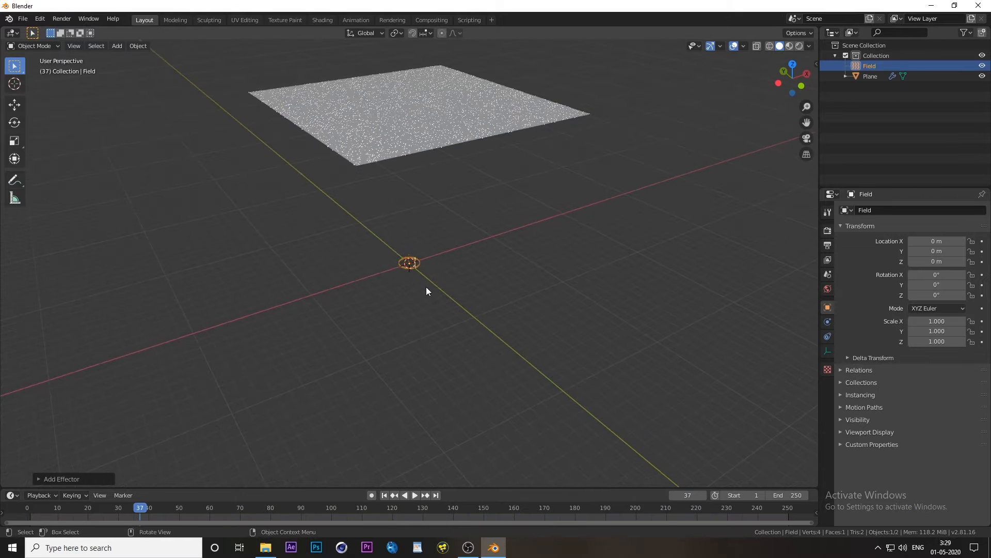
Scale the wind field uniformly to about 19 and play the animation to check its influence on the particles.
{"action": "key", "text": "s"}
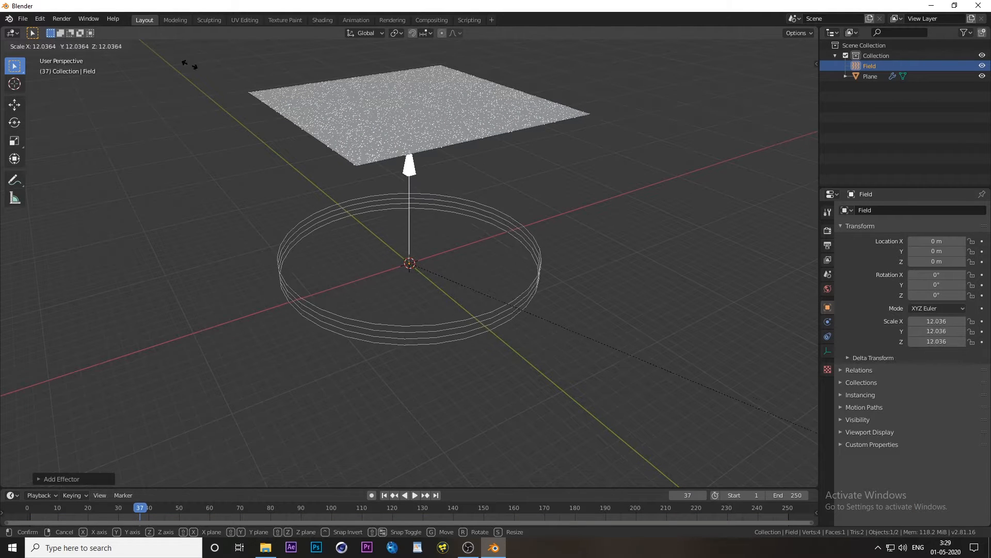
{"action": "left_click", "coordinate": [538, 189]}
{"action": "middle_click_drag", "start_coordinate": [539, 191], "coordinate": [465, 199]}
{"action": "key", "text": "space"}
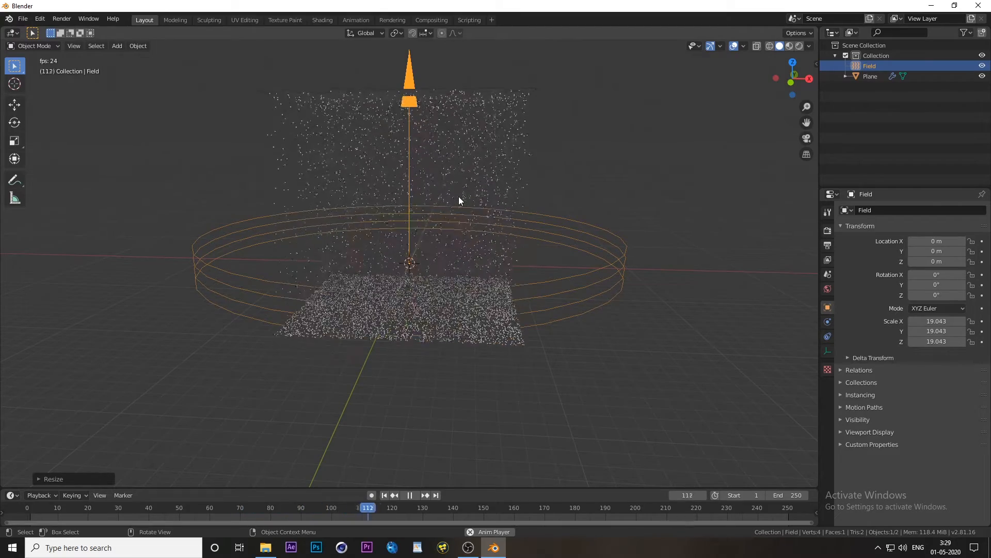
{"action": "key", "text": "space"}
{"action": "scroll", "coordinate": [458, 197], "scroll_direction": "up", "scroll_amount": 4}
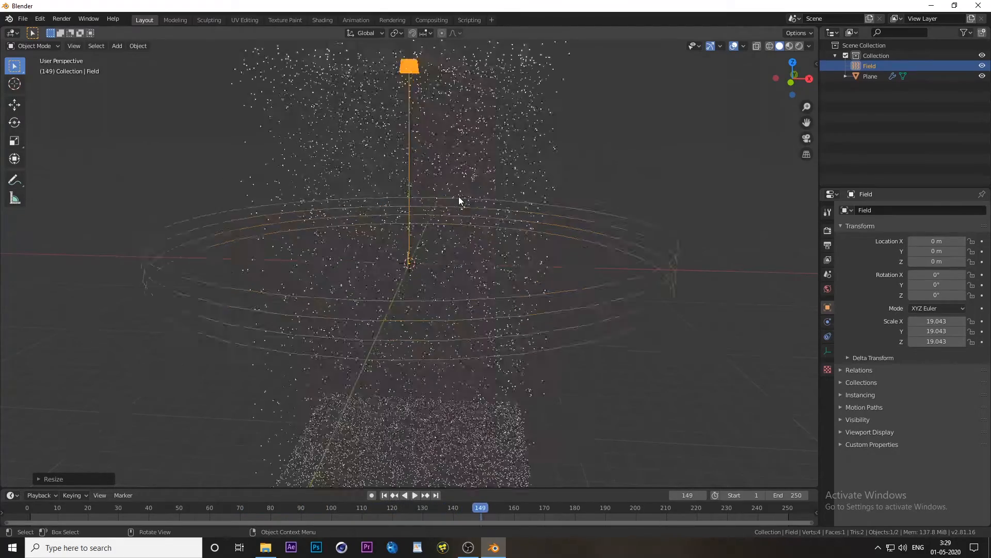
{"action": "middle_click_drag", "start_coordinate": [458, 196], "coordinate": [450, 199]}
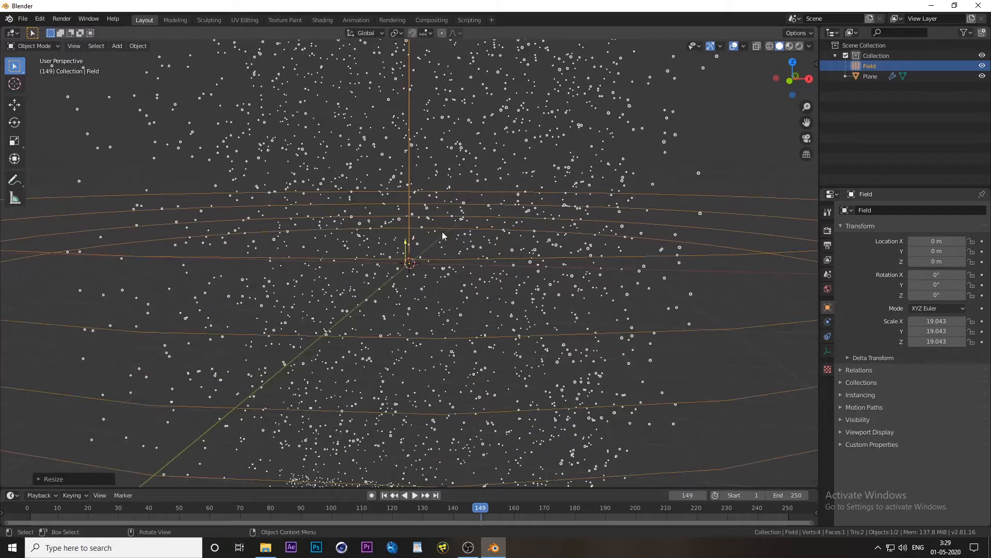
{"action": "scroll", "coordinate": [697, 277], "scroll_direction": "down", "scroll_amount": 3}
Set the emitter plane's field weights from Force to Boid to 0, except Wind at 1, and preview the animation.
{"action": "left_click", "coordinate": [539, 166]}
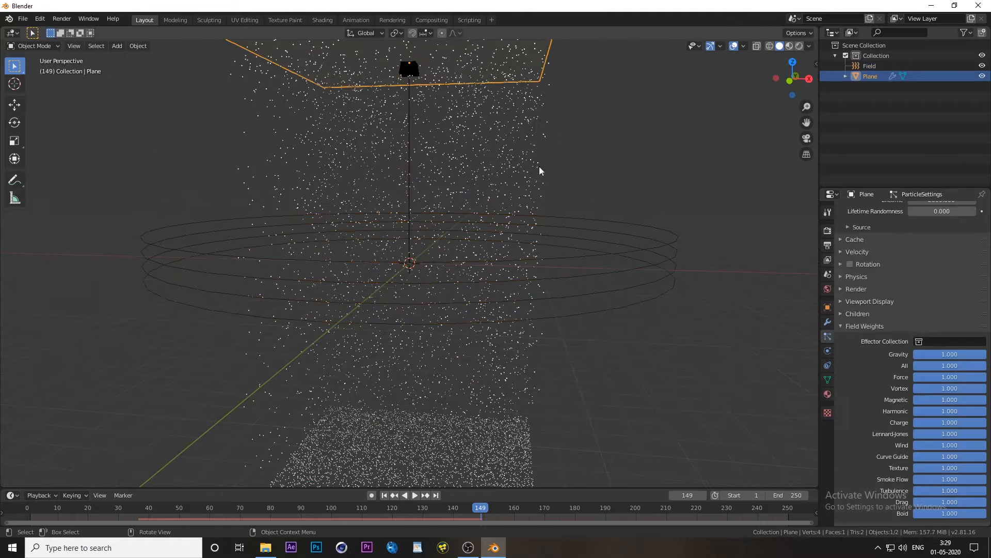
{"action": "scroll", "coordinate": [938, 410], "scroll_direction": "down", "scroll_amount": 2}
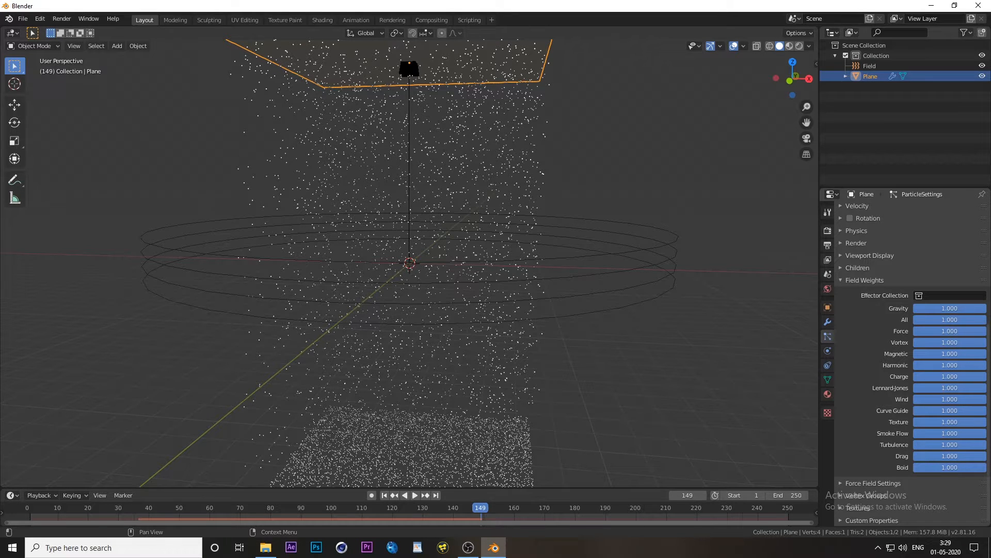
{"action": "left_click_drag", "start_coordinate": [952, 331], "coordinate": [879, 331]}
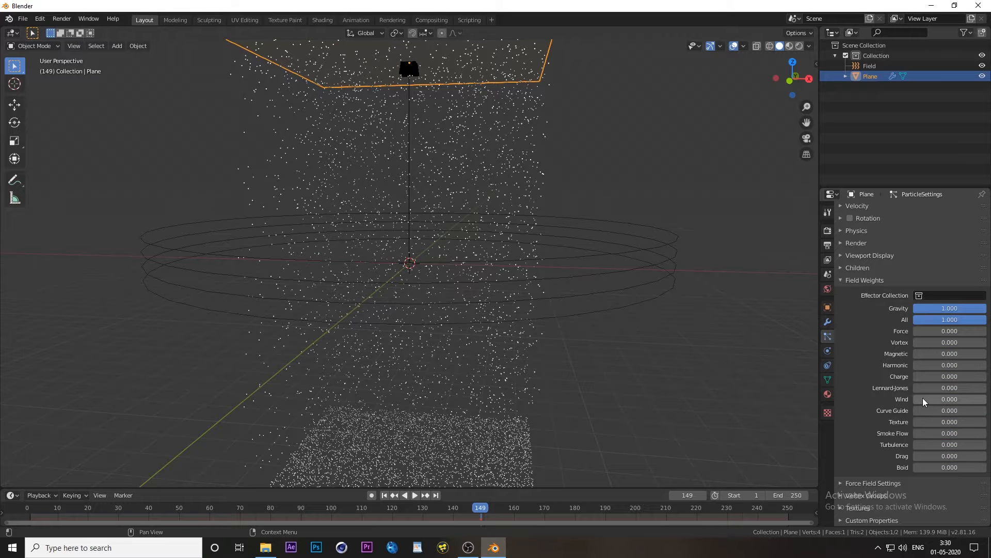
{"action": "left_click_drag", "start_coordinate": [925, 399], "coordinate": [987, 398]}
{"action": "mouse_move", "coordinate": [473, 331]}
{"action": "middle_mouse_down"}
{"action": "mouse_move", "coordinate": [529, 337]}
{"action": "mouse_move", "coordinate": [476, 349]}
{"action": "mouse_move", "coordinate": [479, 340]}
{"action": "middle_mouse_up"}
{"action": "key", "text": "space"}
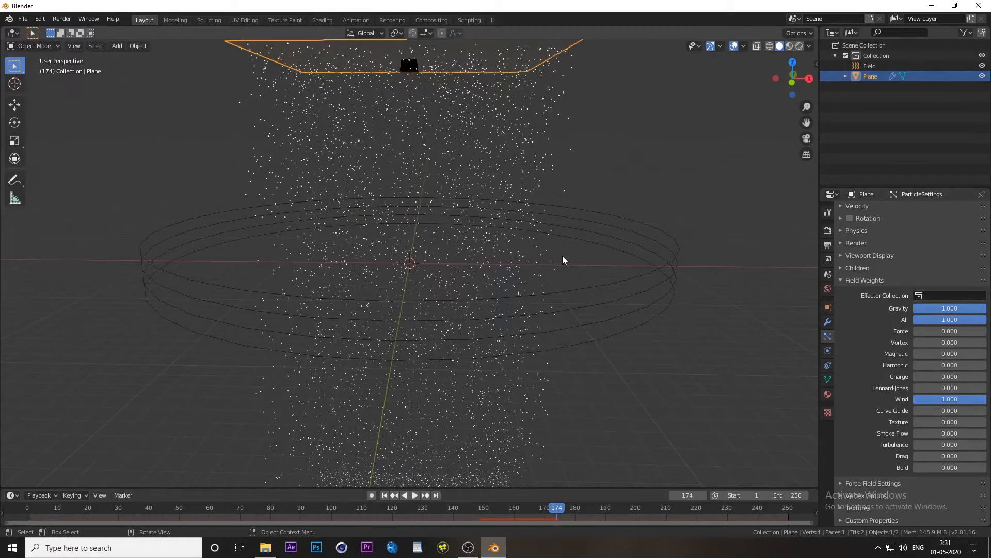
Select the wind field and examine its position relative to the plane and the falling particles.
{"action": "mouse_move", "coordinate": [563, 256]}
{"action": "middle_mouse_down"}
{"action": "mouse_move", "coordinate": [599, 262]}
{"action": "mouse_move", "coordinate": [563, 255]}
{"action": "middle_mouse_up"}
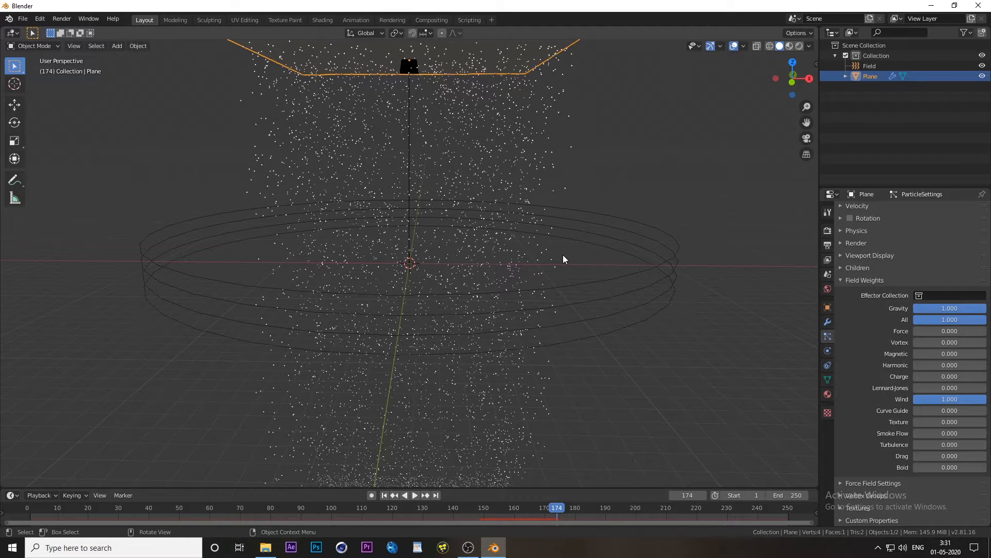
{"action": "middle_click_drag", "start_coordinate": [439, 339], "coordinate": [506, 349]}
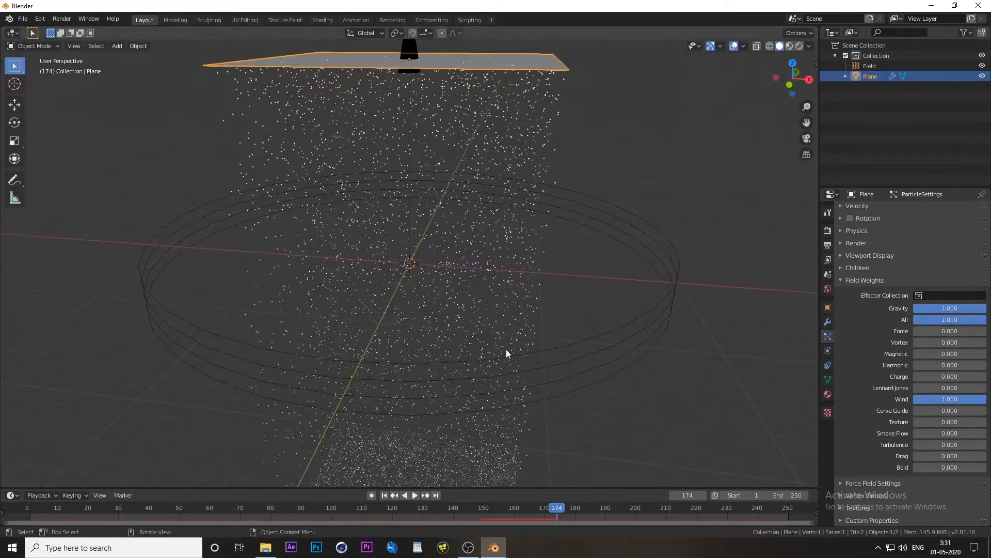
{"action": "left_click", "coordinate": [649, 321]}
{"action": "middle_click_drag", "start_coordinate": [684, 339], "coordinate": [504, 323]}
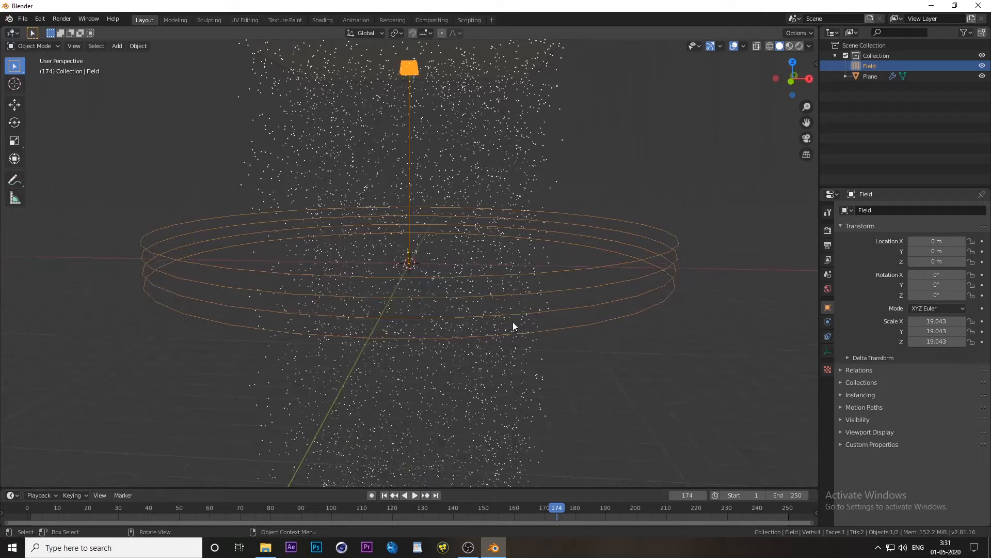
{"action": "scroll", "coordinate": [533, 177], "scroll_direction": "down", "scroll_amount": 4}
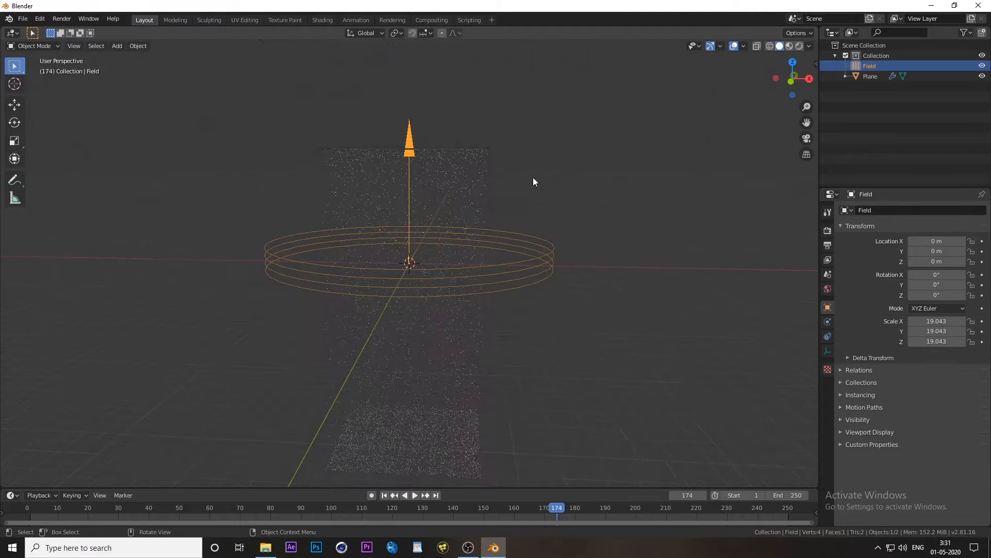
{"action": "middle_click_drag", "start_coordinate": [533, 177], "coordinate": [481, 200]}
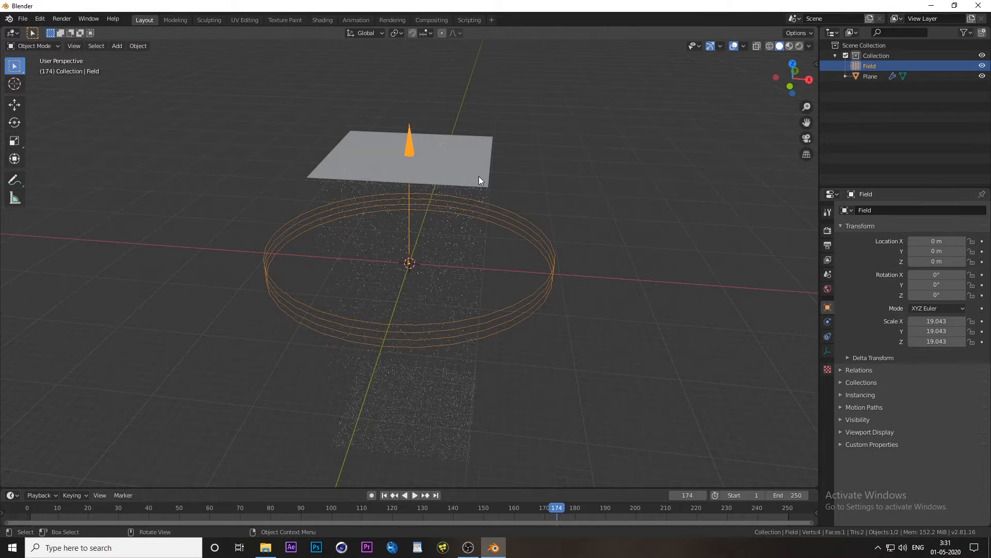
Select the emitter plane, enlarge the timeline and move the current frame to 115.
{"action": "left_click", "coordinate": [479, 177]}
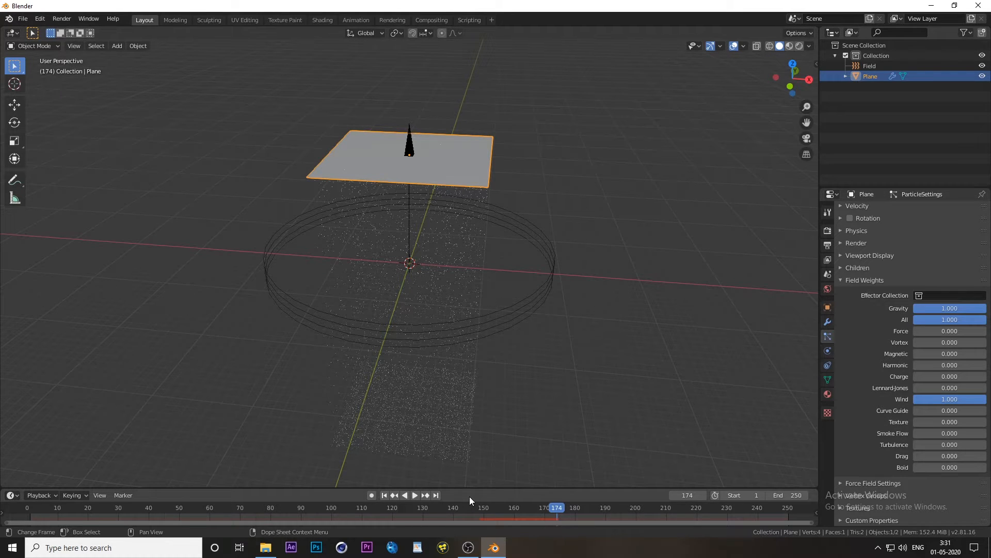
{"action": "left_click_drag", "start_coordinate": [491, 487], "coordinate": [491, 452]}
{"action": "left_click", "coordinate": [377, 478]}
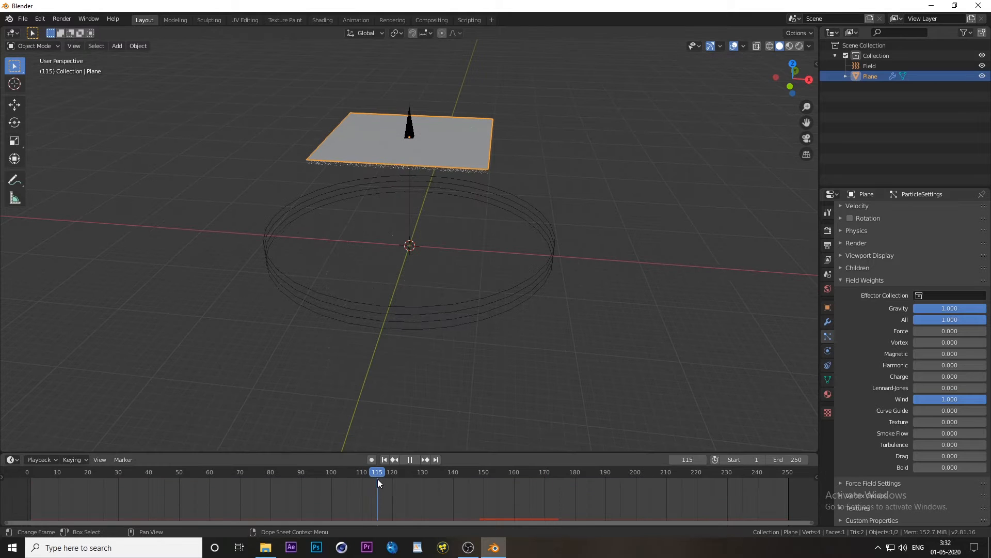
{"action": "key", "text": "space"}
{"action": "middle_click_drag", "start_coordinate": [584, 287], "coordinate": [498, 249]}
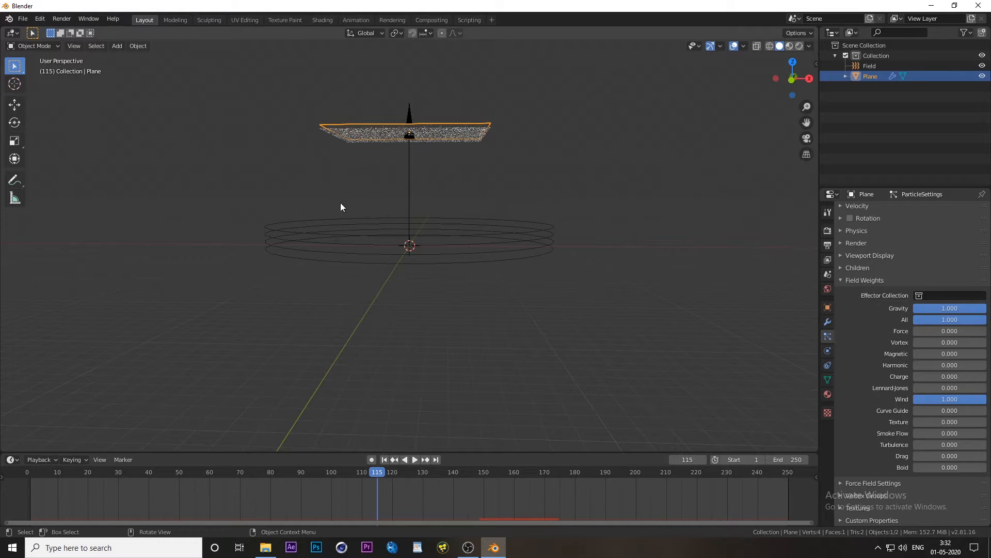
{"action": "middle_click_drag", "start_coordinate": [339, 204], "coordinate": [377, 252]}
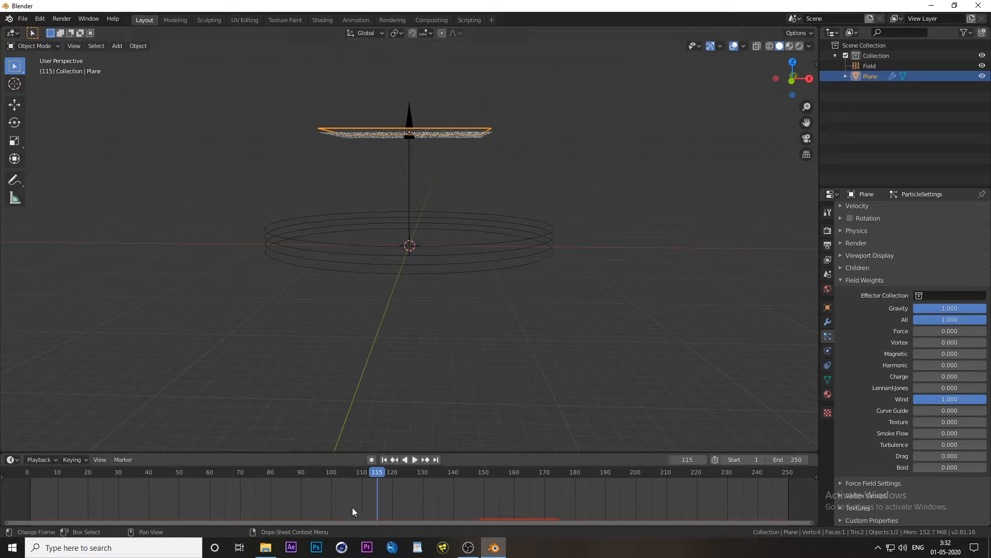
{"action": "mouse_move", "coordinate": [374, 475]}
{"action": "left_mouse_down"}
{"action": "mouse_move", "coordinate": [361, 477]}
{"action": "mouse_move", "coordinate": [377, 480]}
{"action": "left_mouse_up"}
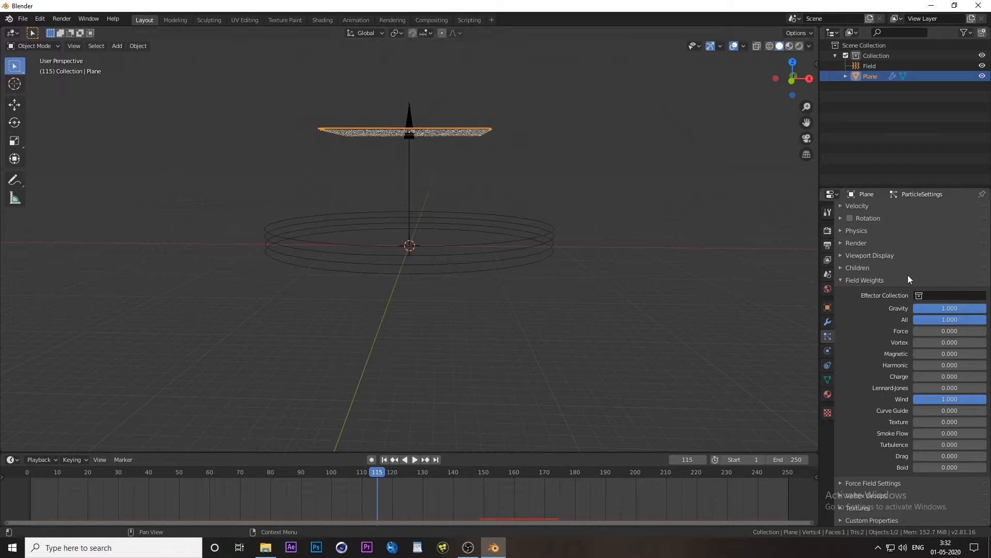
Insert a keyframe for the Gravity field weight at 1 on frame 115.
{"action": "left_click", "coordinate": [952, 310]}
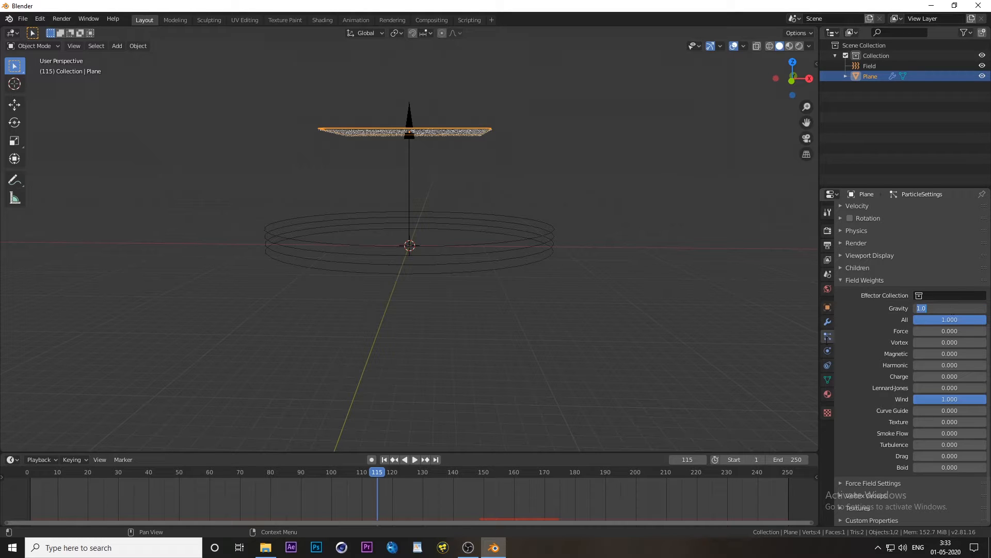
{"action": "left_click", "coordinate": [901, 320]}
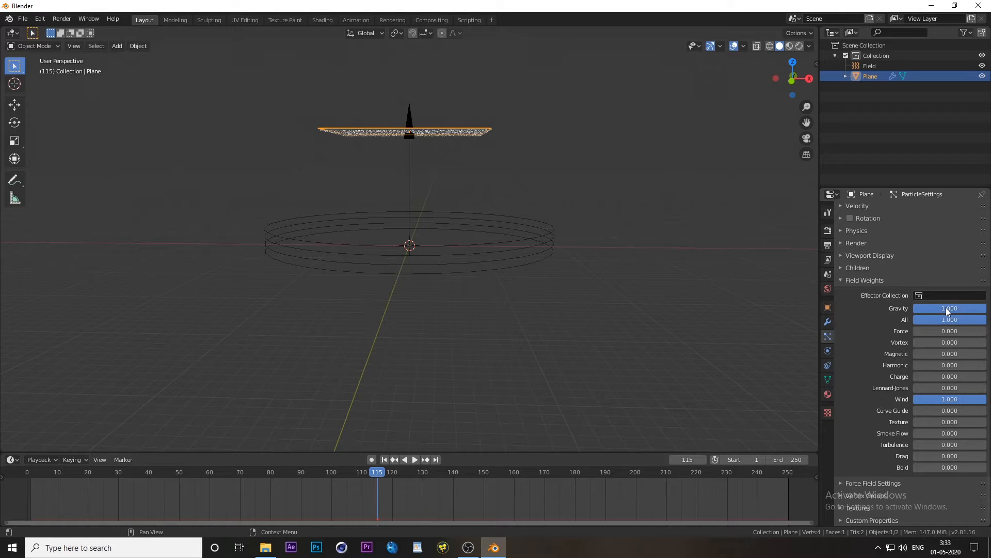
{"action": "key", "text": "i"}
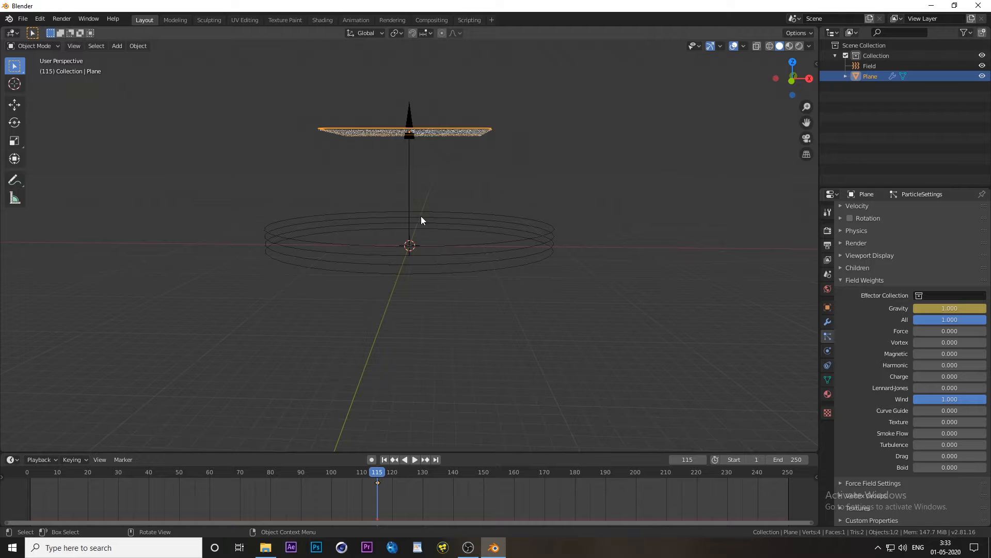
{"action": "middle_click_drag", "start_coordinate": [422, 220], "coordinate": [431, 221]}
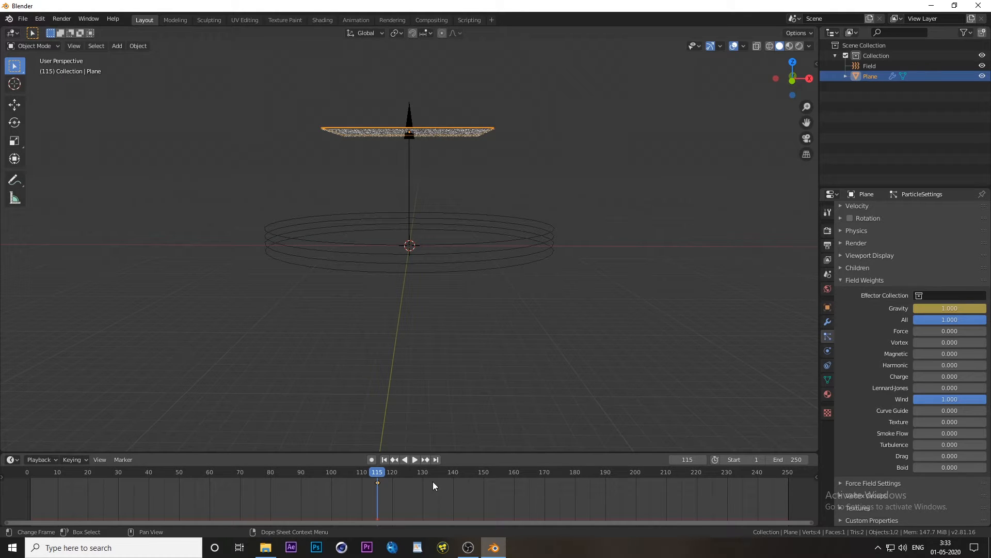
Keyframe the Gravity field weight at 0 on frame 135 and play the animation from before the first keyframe.
{"action": "left_click", "coordinate": [692, 460]}
{"action": "type", "text": "1"}
{"action": "key", "text": "Return"}
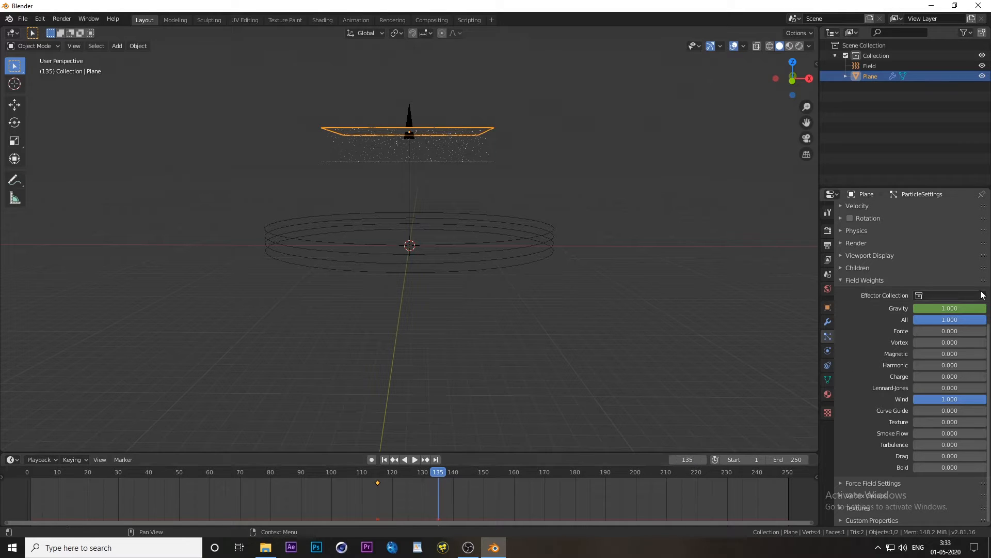
{"action": "left_click", "coordinate": [958, 309]}
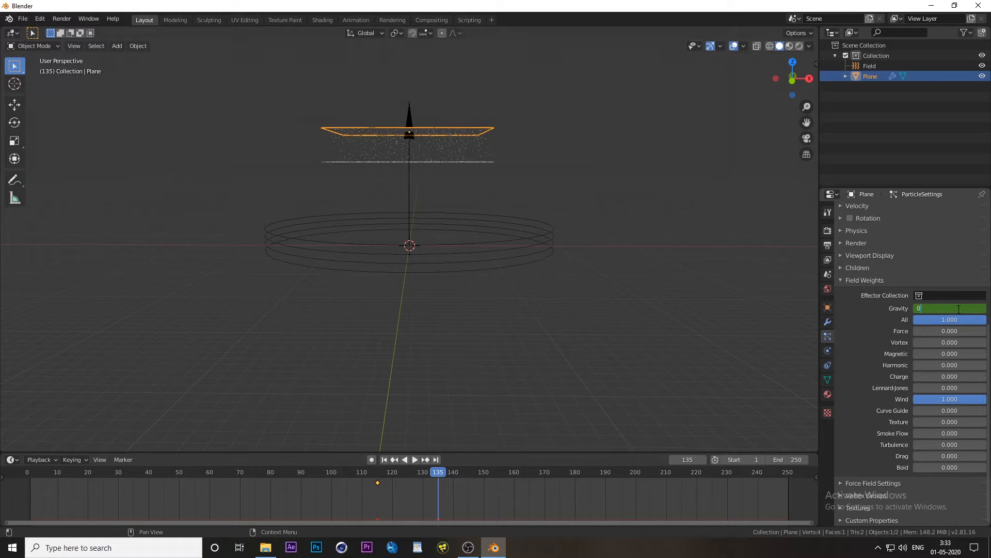
{"action": "key", "text": "i"}
{"action": "left_click_drag", "start_coordinate": [437, 469], "coordinate": [351, 483]}
{"action": "key", "text": "space"}
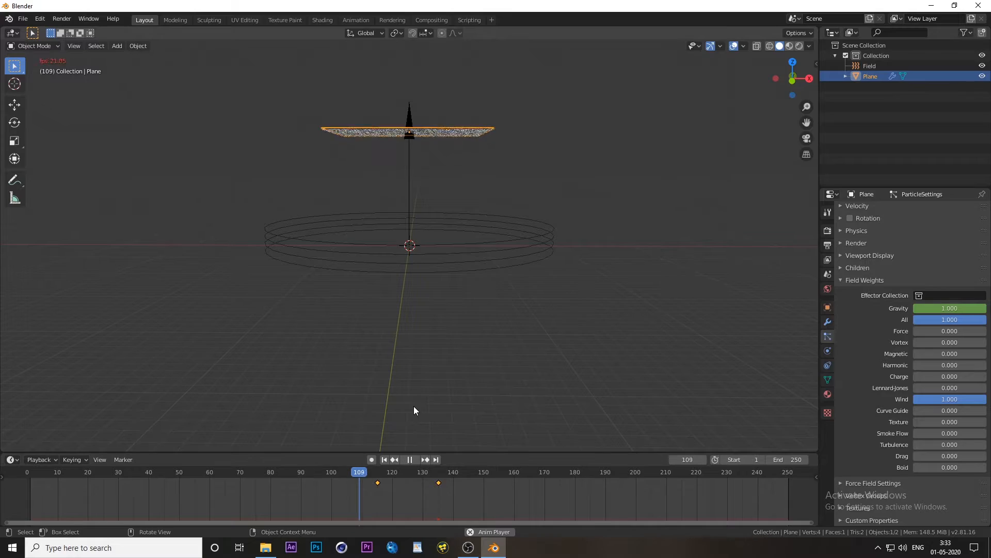
Set the wind force field's strength and flow both to 0.
{"action": "scroll", "coordinate": [470, 250], "scroll_direction": "up", "scroll_amount": 3}
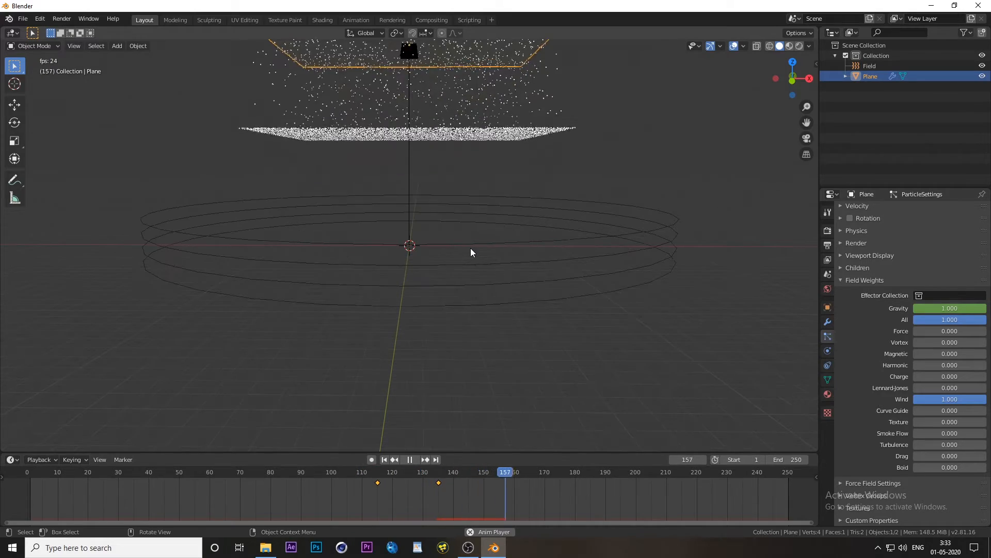
{"action": "middle_click_drag", "start_coordinate": [476, 233], "coordinate": [488, 250]}
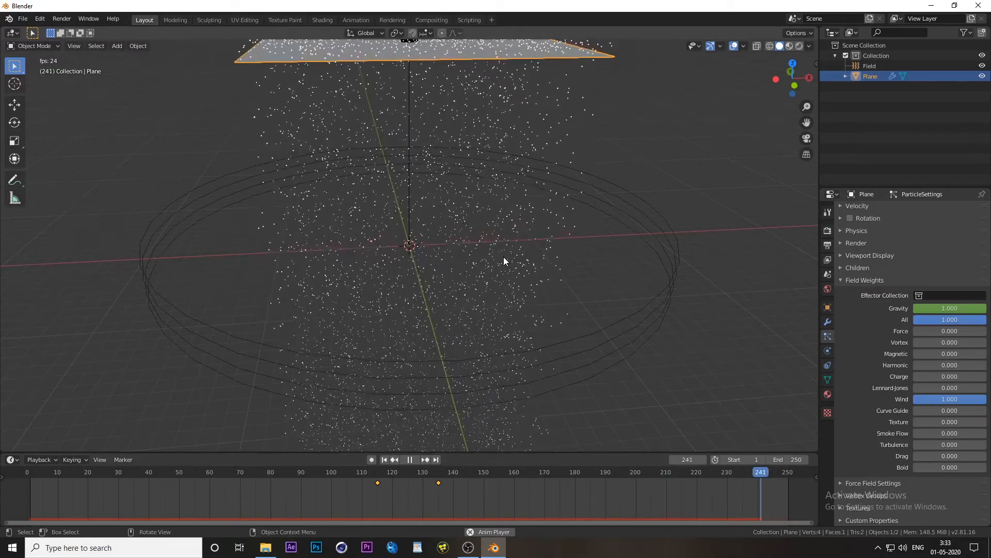
{"action": "middle_click_drag", "start_coordinate": [506, 244], "coordinate": [510, 261]}
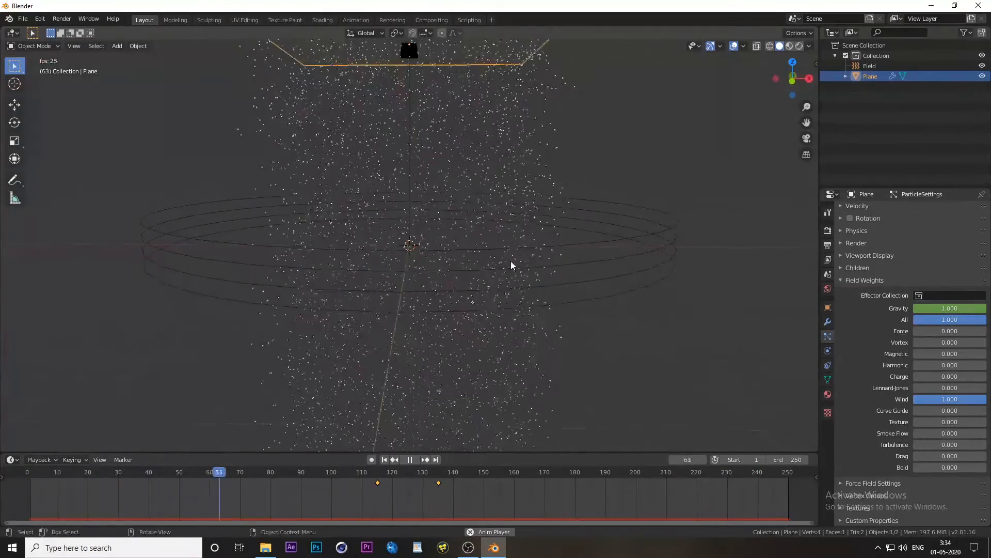
{"action": "left_click", "coordinate": [669, 273]}
{"action": "left_click", "coordinate": [828, 323]}
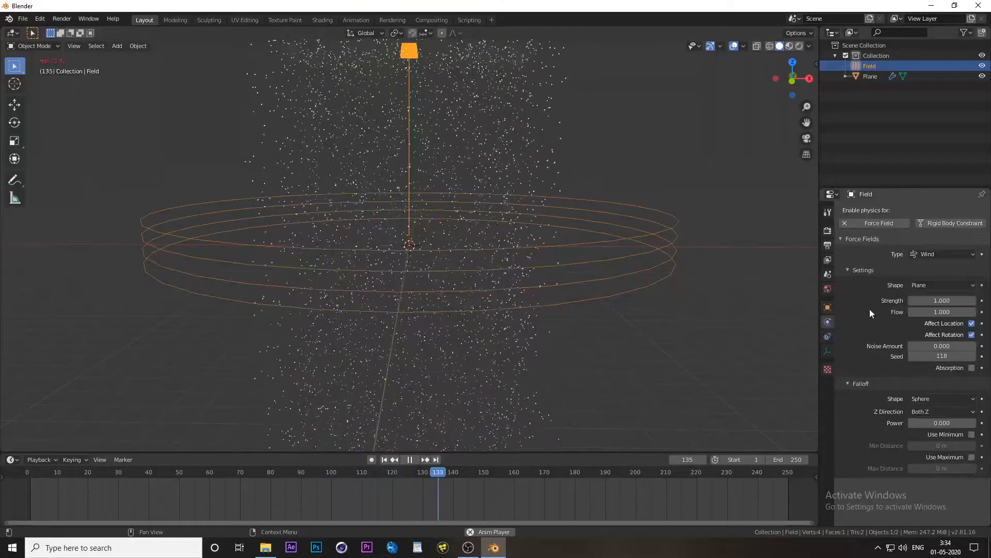
{"action": "left_click", "coordinate": [938, 302]}
{"action": "type", "text": "0"}
{"action": "key", "text": "Return"}
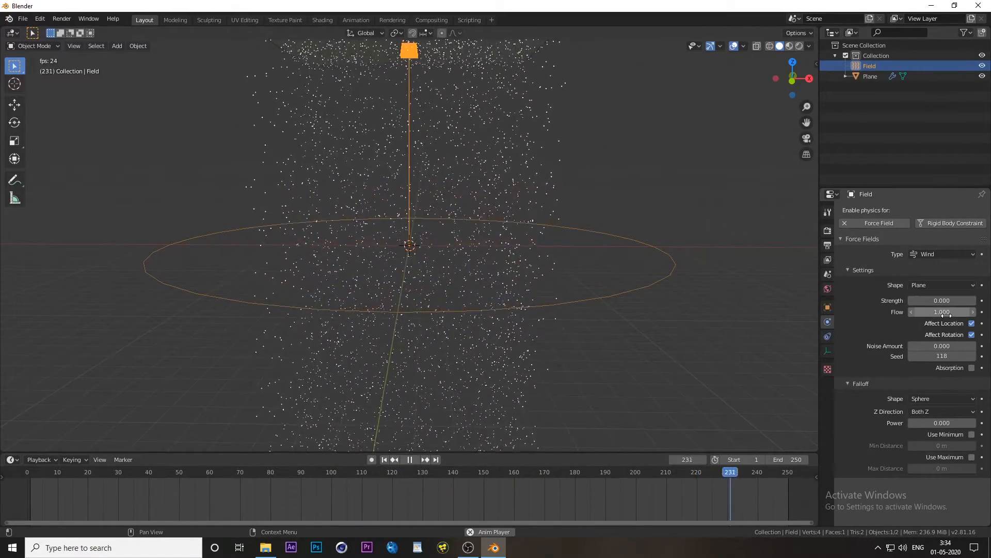
{"action": "left_click", "coordinate": [942, 312]}
{"action": "type", "text": "0"}
{"action": "key", "text": "Return"}
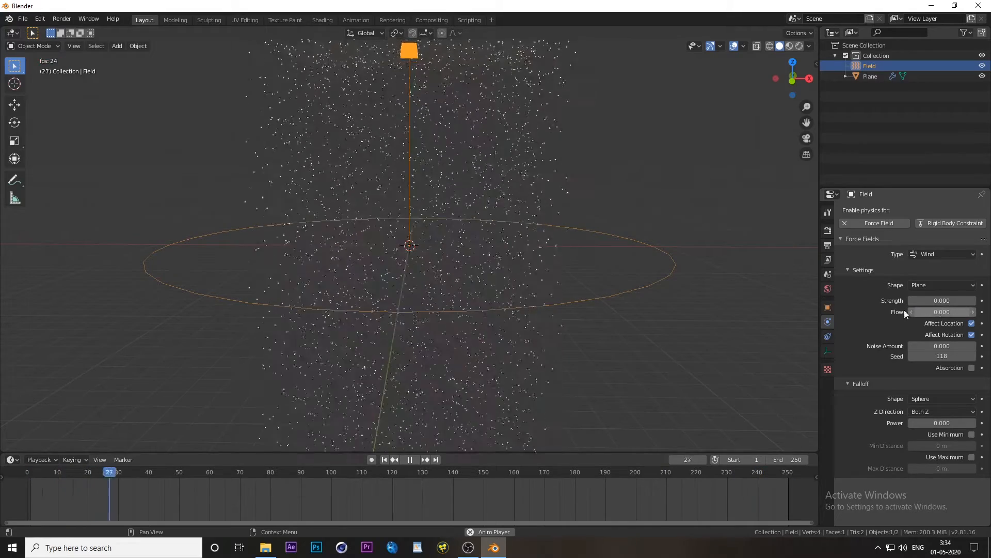
{"action": "left_click", "coordinate": [622, 349]}
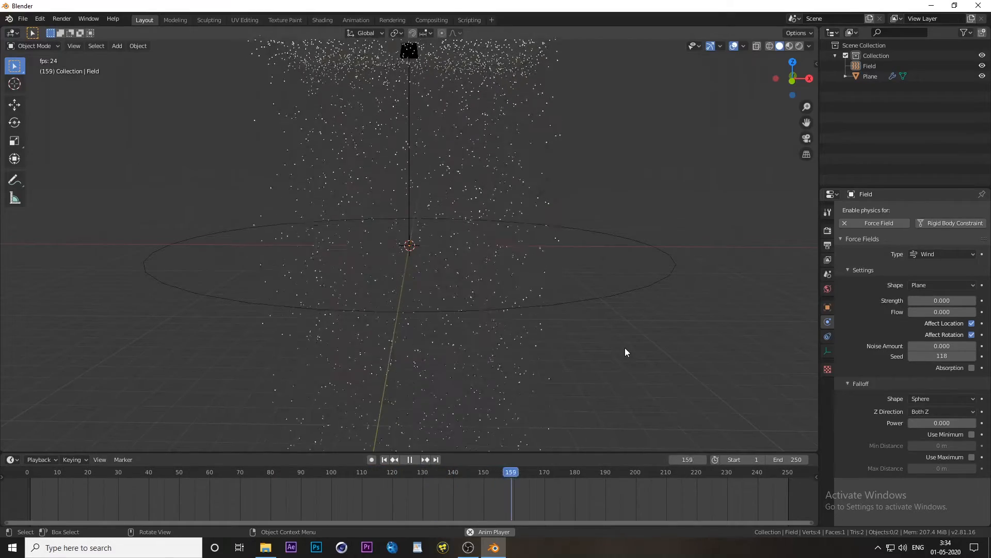
Stop the playback, select the emitter plane and set the current frame to 115.
{"action": "scroll", "coordinate": [606, 339], "scroll_direction": "down", "scroll_amount": 2}
{"action": "middle_click_drag", "start_coordinate": [604, 340], "coordinate": [577, 337]}
{"action": "scroll", "coordinate": [629, 358], "scroll_direction": "up", "scroll_amount": 3}
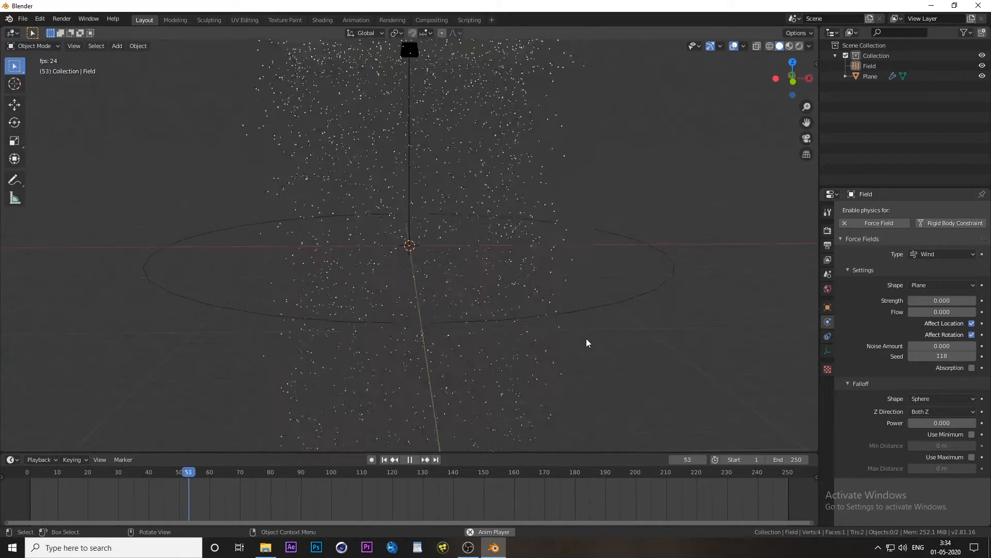
{"action": "key", "text": "space"}
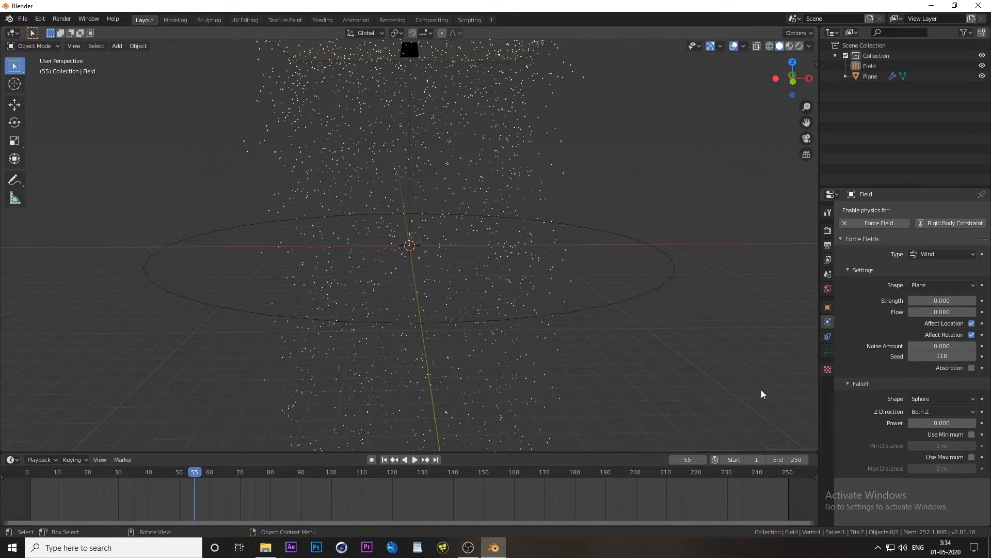
{"action": "middle_click_drag", "start_coordinate": [436, 338], "coordinate": [416, 343]}
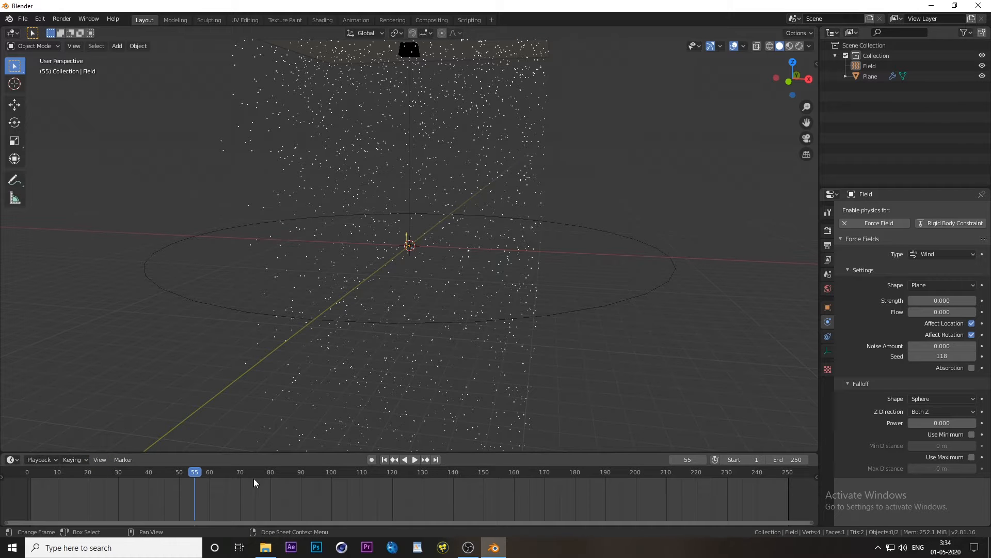
{"action": "scroll", "coordinate": [503, 185], "scroll_direction": "down", "scroll_amount": 3}
{"action": "left_click", "coordinate": [472, 110]}
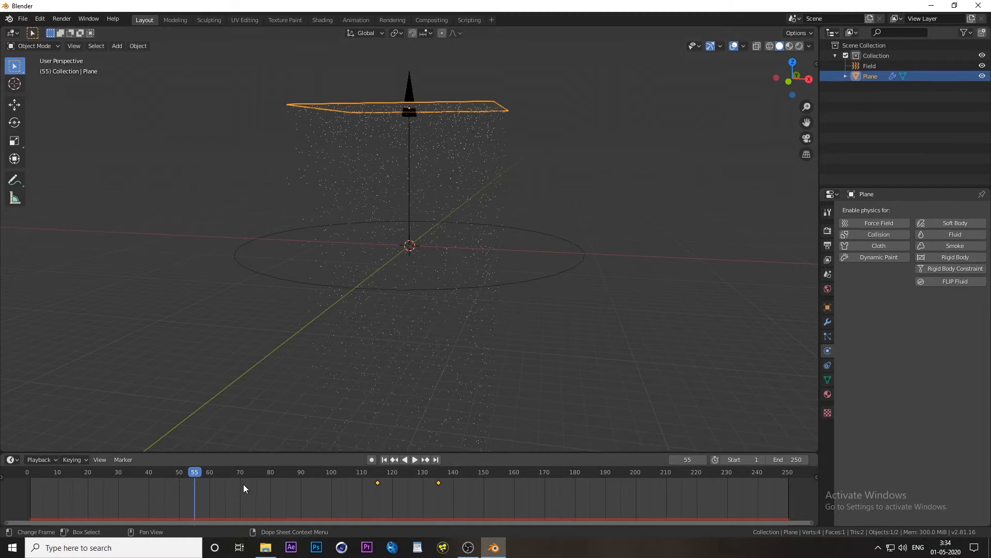
{"action": "left_click", "coordinate": [688, 459]}
{"action": "type", "text": "115"}
{"action": "key", "text": "Return"}
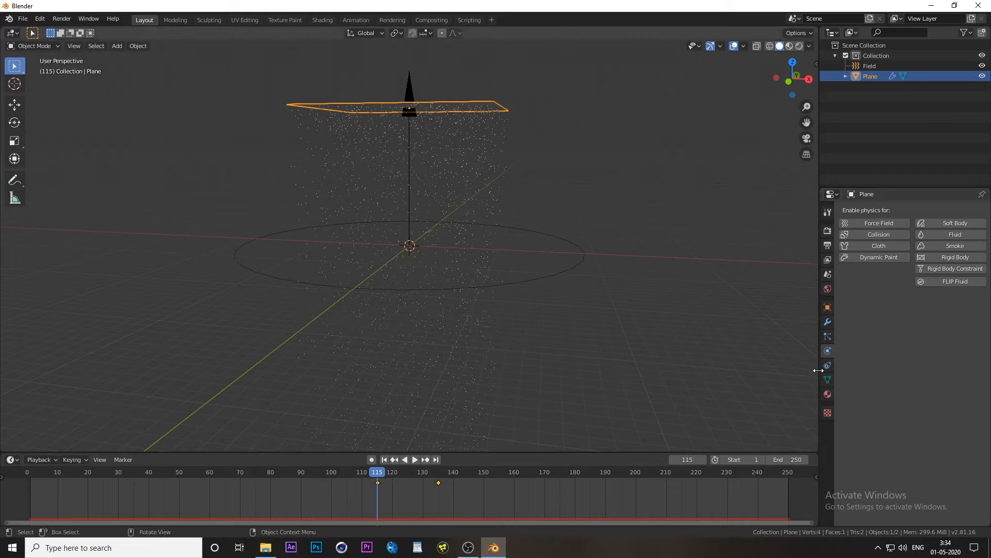
Keyframe the plane's Wind field weight at 0 on frame 115 in its particle settings.
{"action": "left_click", "coordinate": [828, 336]}
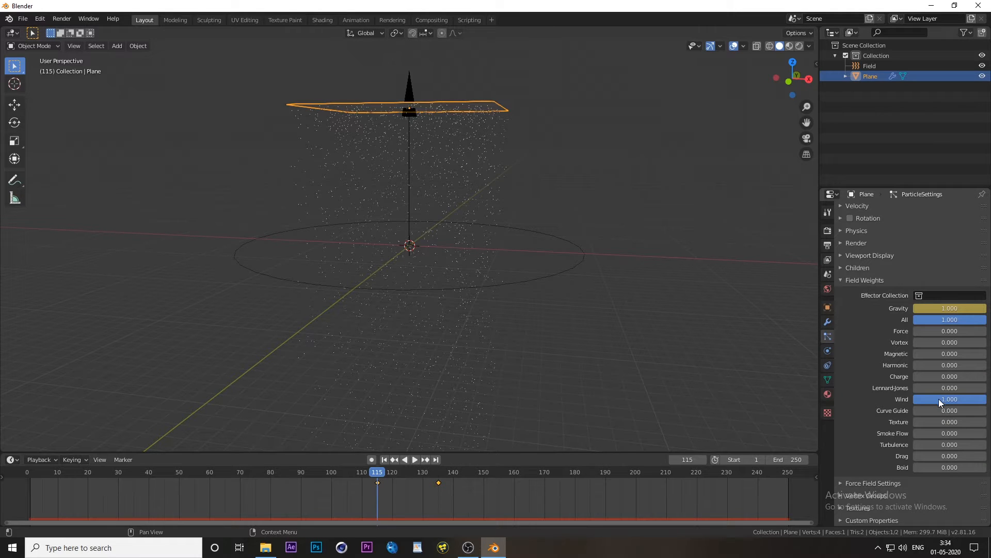
{"action": "left_click", "coordinate": [943, 400]}
{"action": "type", "text": "0"}
{"action": "key", "text": "Return"}
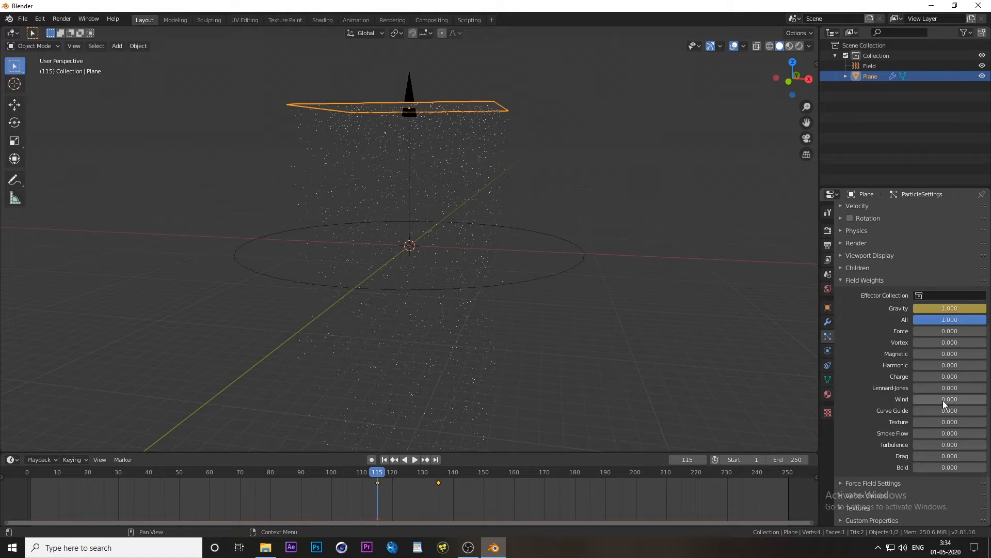
{"action": "key", "text": "i"}
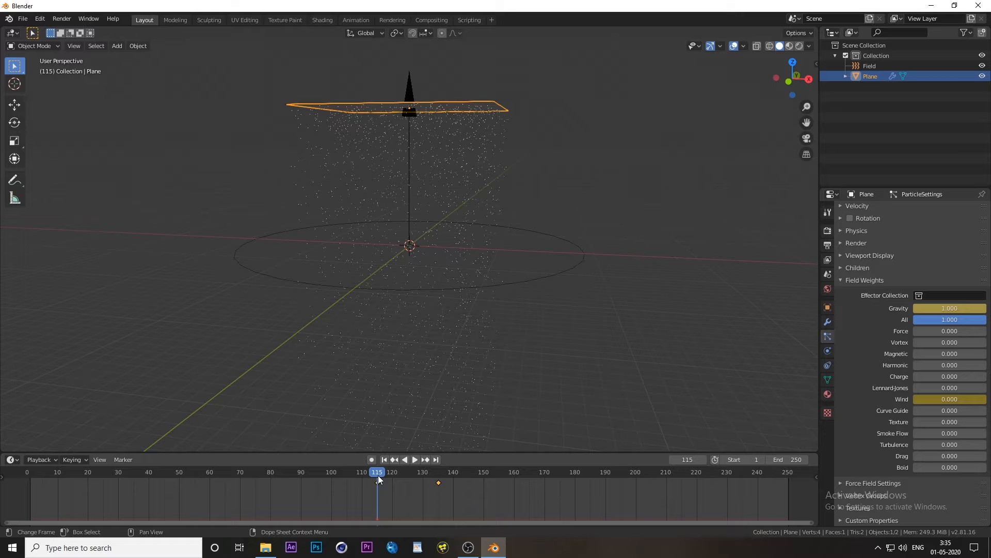
Keyframe the Wind field weight at 0.5 on frame 141.
{"action": "key", "text": "space"}
{"action": "left_click_drag", "start_coordinate": [378, 475], "coordinate": [456, 482]}
{"action": "key", "text": "space"}
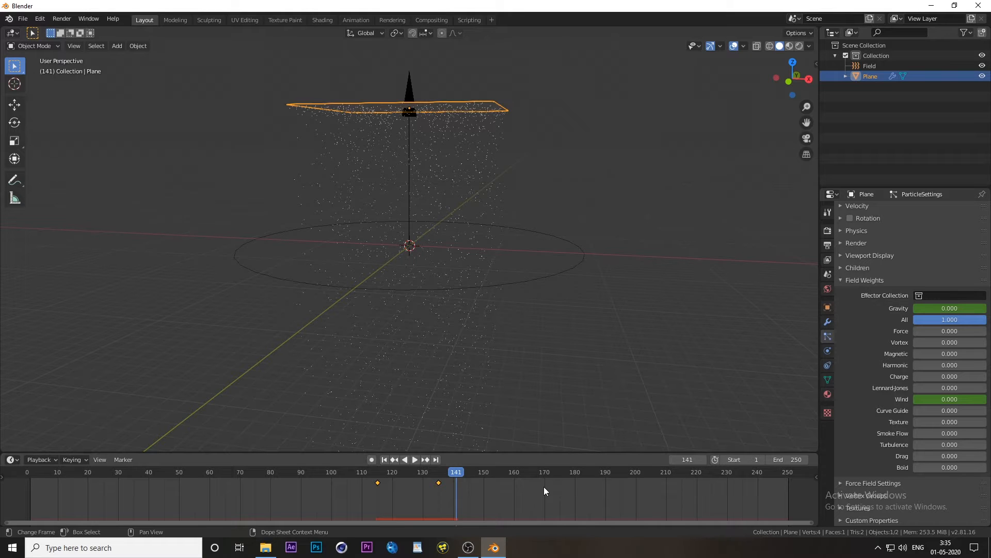
{"action": "left_click", "coordinate": [953, 401]}
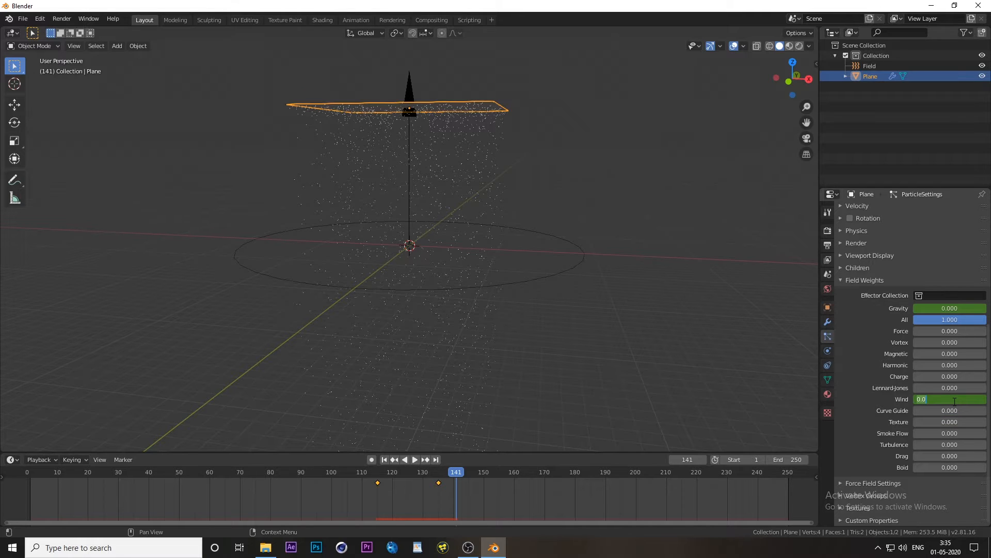
{"action": "type", "text": "0."}
{"action": "key", "text": "Return"}
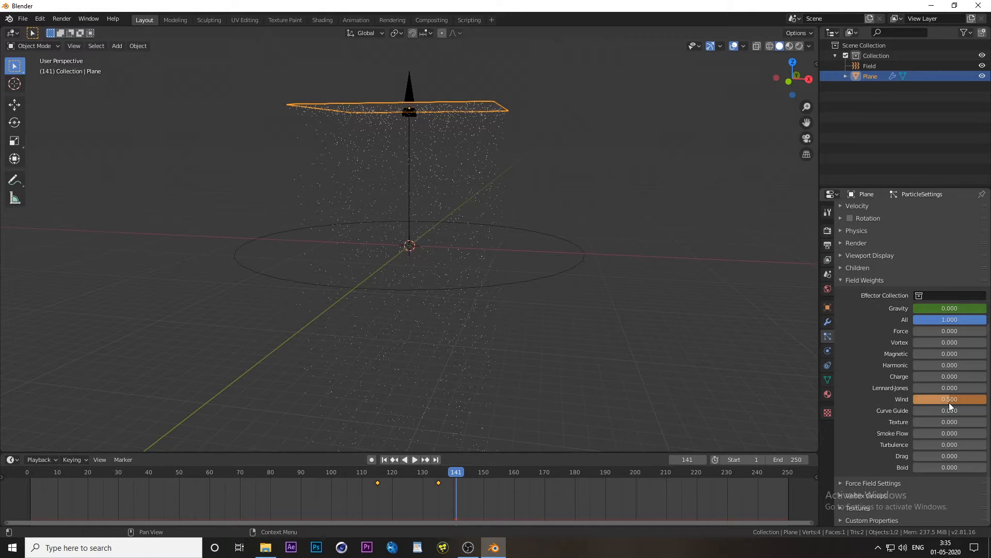
{"action": "key", "text": "i"}
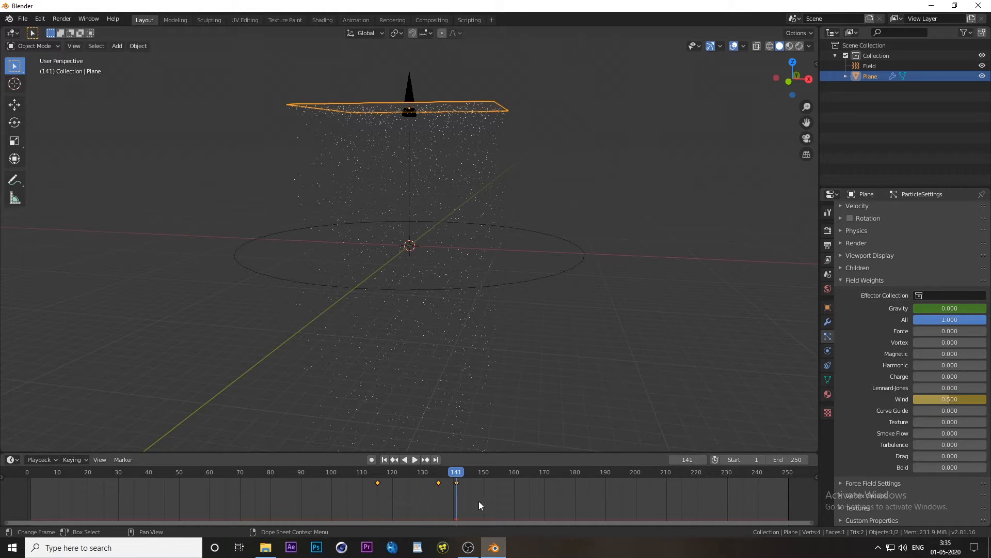
Play the animation from frame 72 and examine how the particles move around the keyframes.
{"action": "left_click_drag", "start_coordinate": [455, 482], "coordinate": [246, 493]}
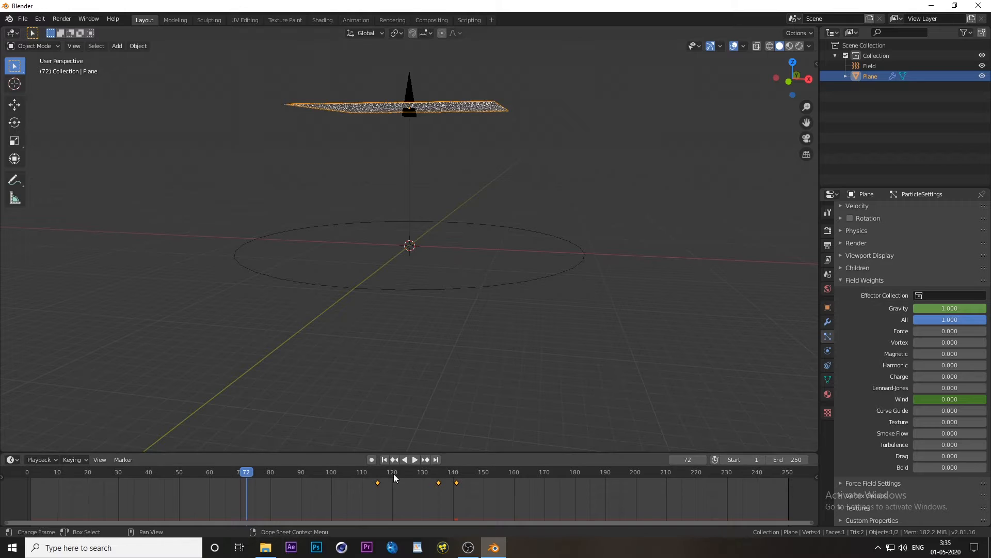
{"action": "left_click", "coordinate": [415, 459]}
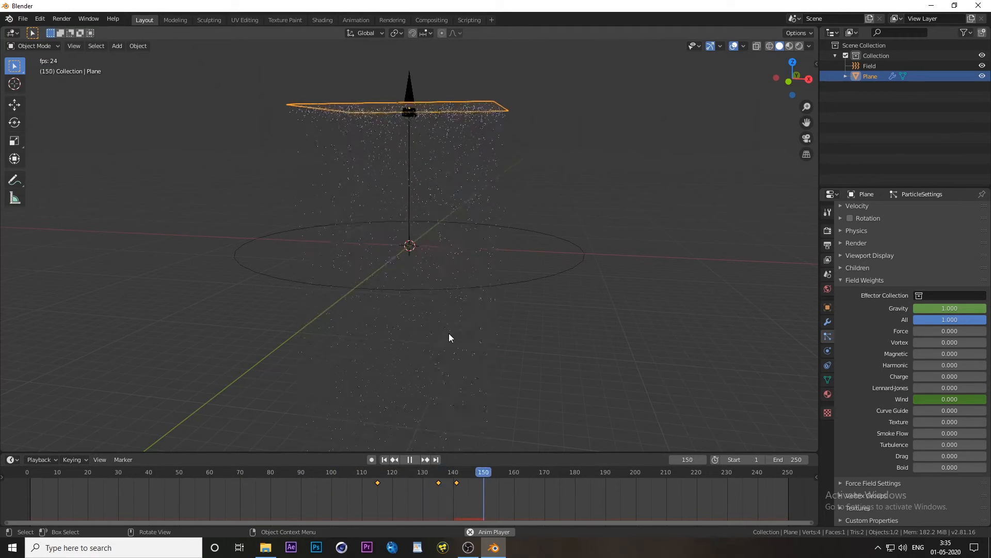
{"action": "middle_click_drag", "start_coordinate": [448, 333], "coordinate": [476, 323]}
{"action": "scroll", "coordinate": [475, 323], "scroll_direction": "up", "scroll_amount": 3}
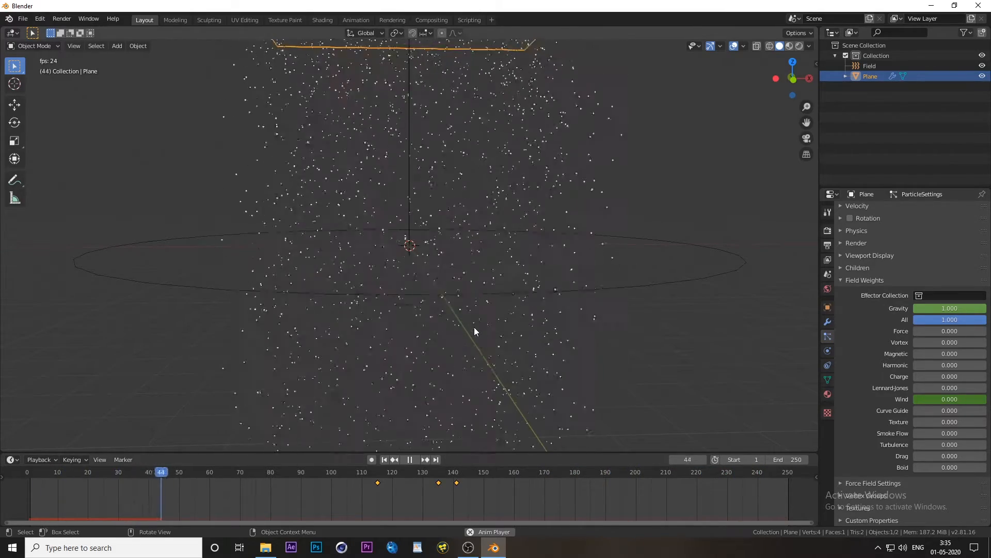
{"action": "key", "text": "space"}
Bake the plane's particle cache and play back the baked animation.
{"action": "scroll", "coordinate": [900, 357], "scroll_direction": "up", "scroll_amount": 8}
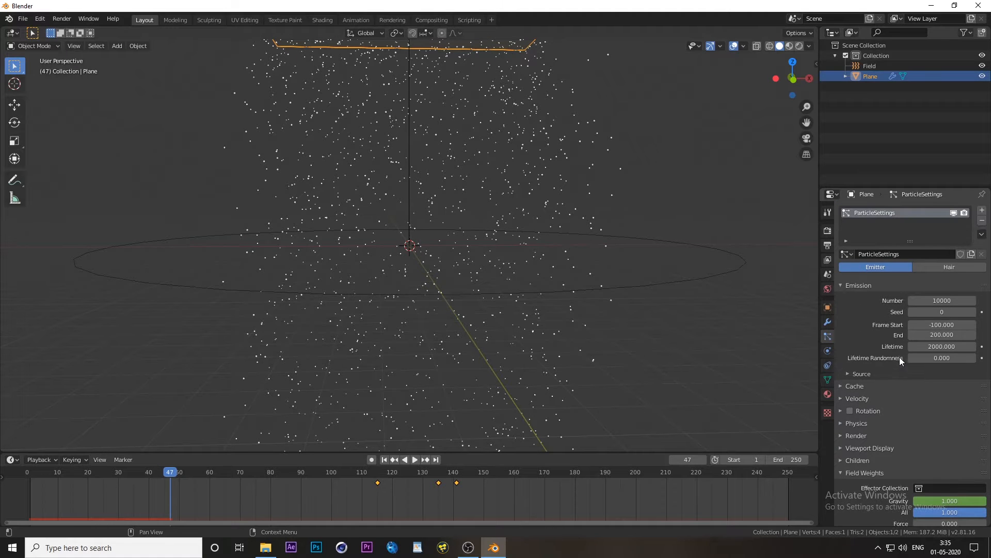
{"action": "scroll", "coordinate": [861, 426], "scroll_direction": "down", "scroll_amount": 10}
{"action": "scroll", "coordinate": [862, 426], "scroll_direction": "up", "scroll_amount": 10}
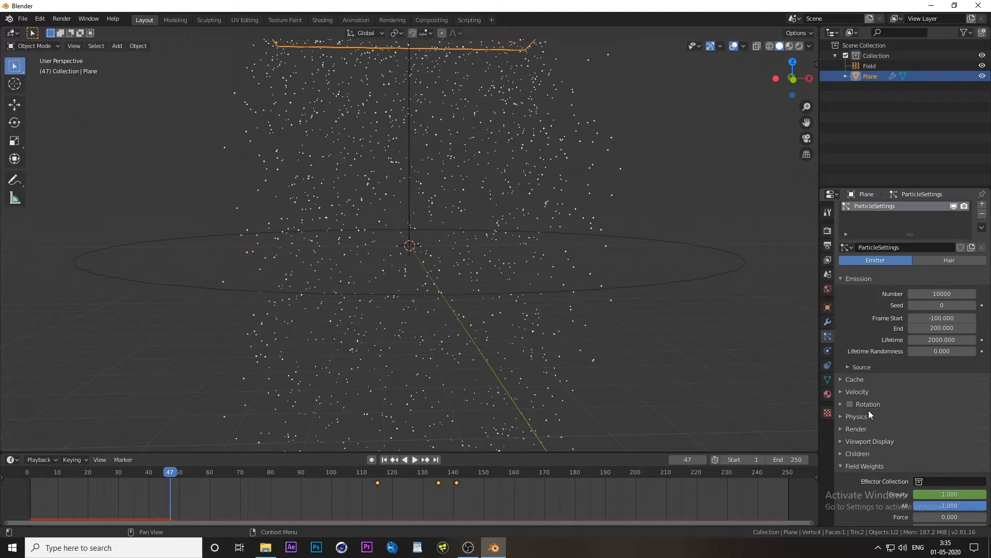
{"action": "left_click", "coordinate": [840, 387]}
{"action": "scroll", "coordinate": [872, 413], "scroll_direction": "down", "scroll_amount": 4}
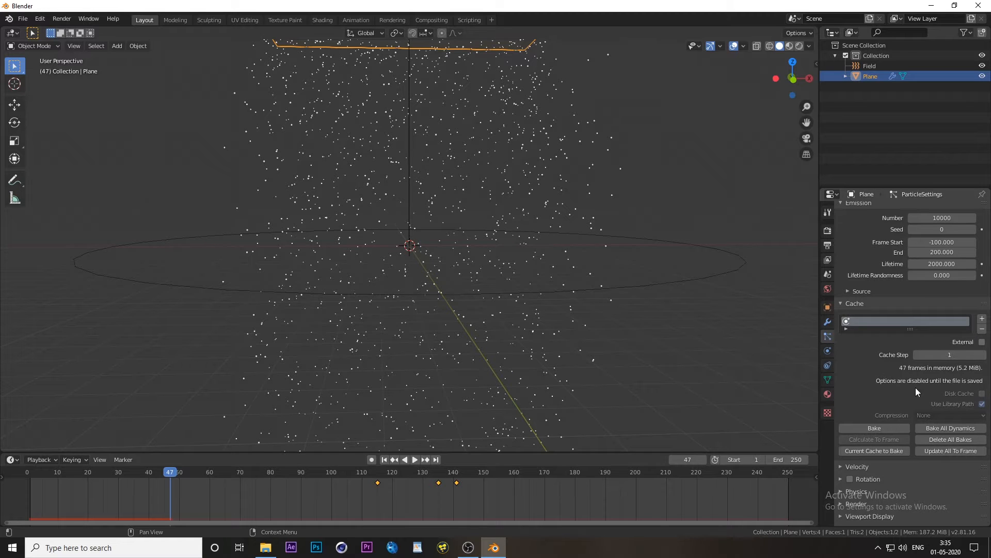
{"action": "left_click", "coordinate": [881, 430]}
{"action": "key", "text": "space"}
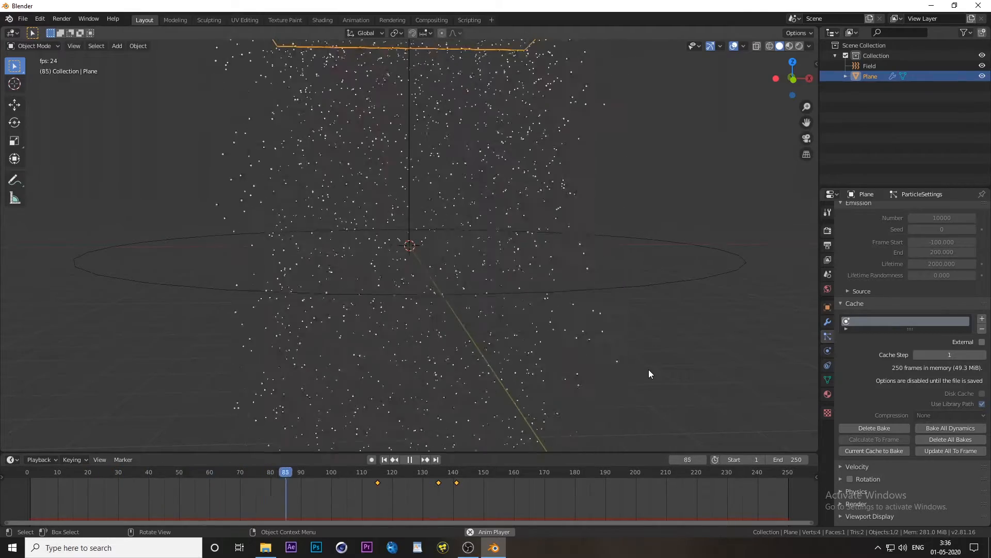
{"action": "key", "text": "space"}
Keyframe the Gravity field weight at -1 on frame 145.
{"action": "mouse_move", "coordinate": [546, 349]}
{"action": "middle_mouse_down"}
{"action": "mouse_move", "coordinate": [574, 341]}
{"action": "mouse_move", "coordinate": [557, 346]}
{"action": "middle_mouse_up"}
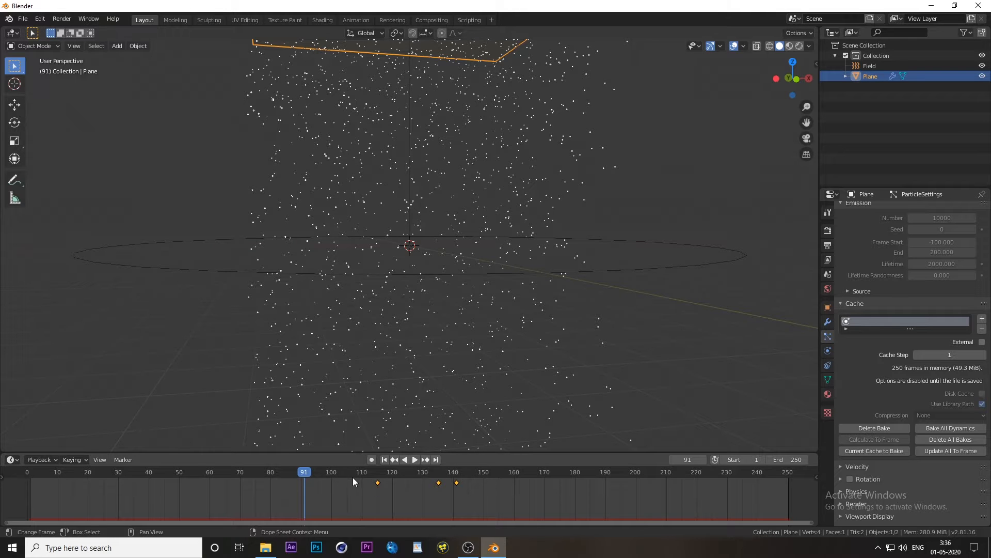
{"action": "key", "text": "space"}
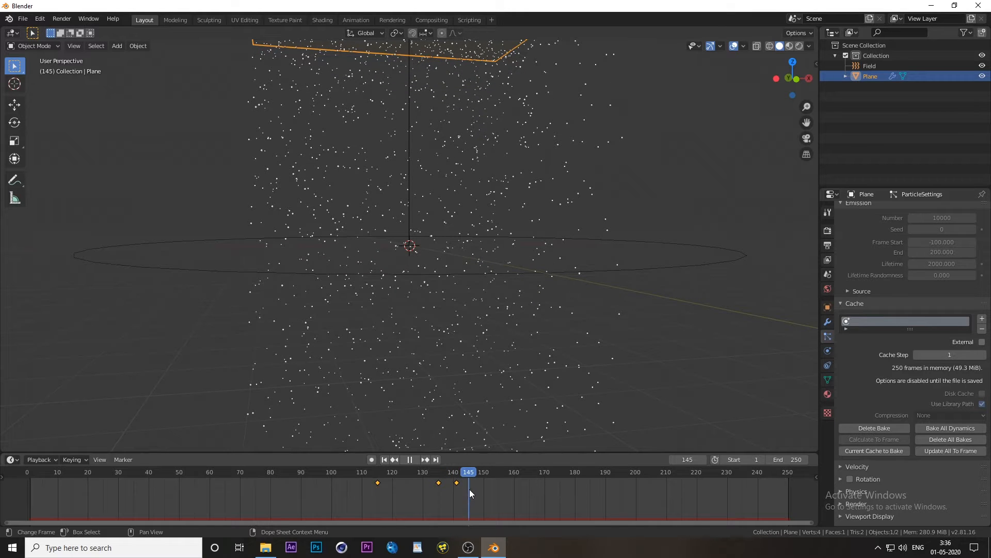
{"action": "key", "text": "space"}
{"action": "scroll", "coordinate": [887, 472], "scroll_direction": "down", "scroll_amount": 10}
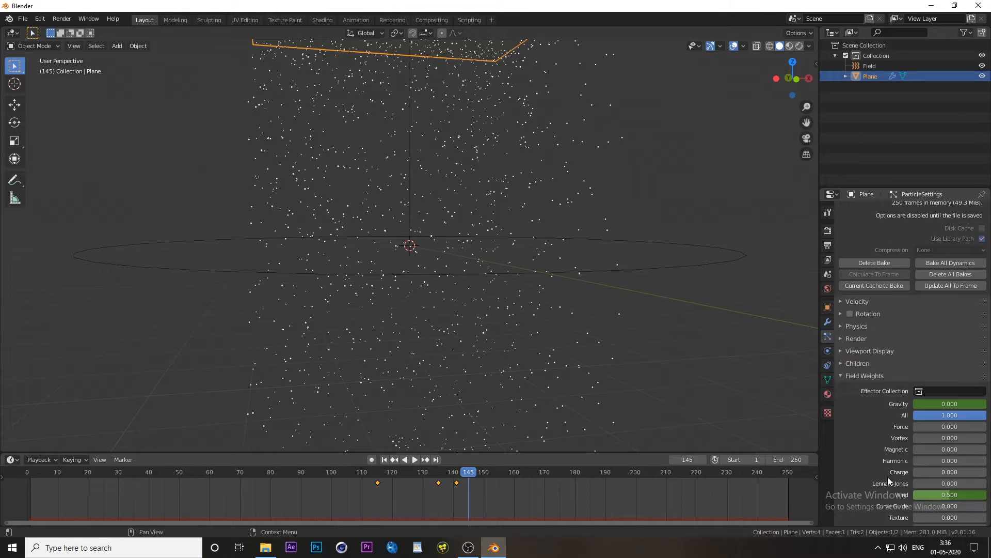
{"action": "left_click", "coordinate": [946, 342]}
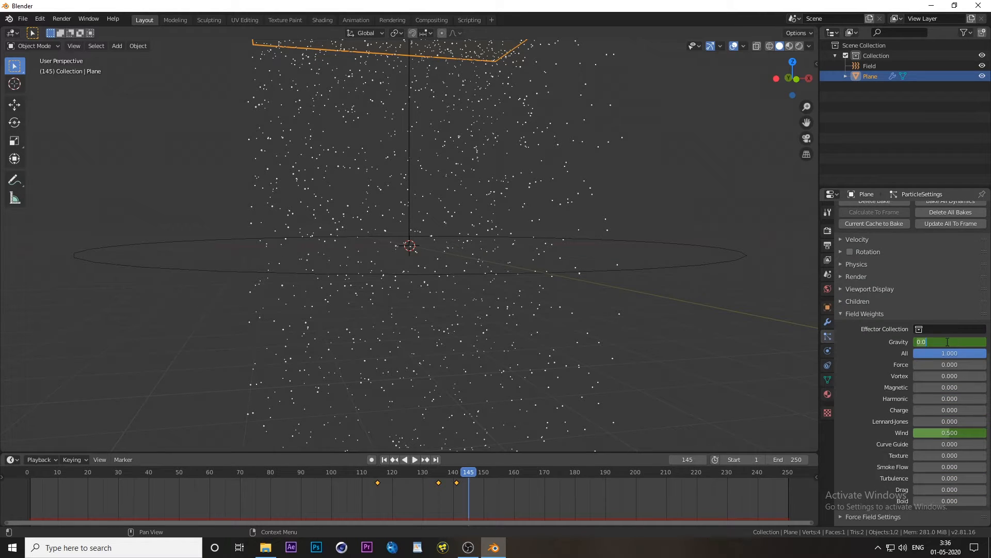
{"action": "type", "text": "-1"}
{"action": "key", "text": "Return"}
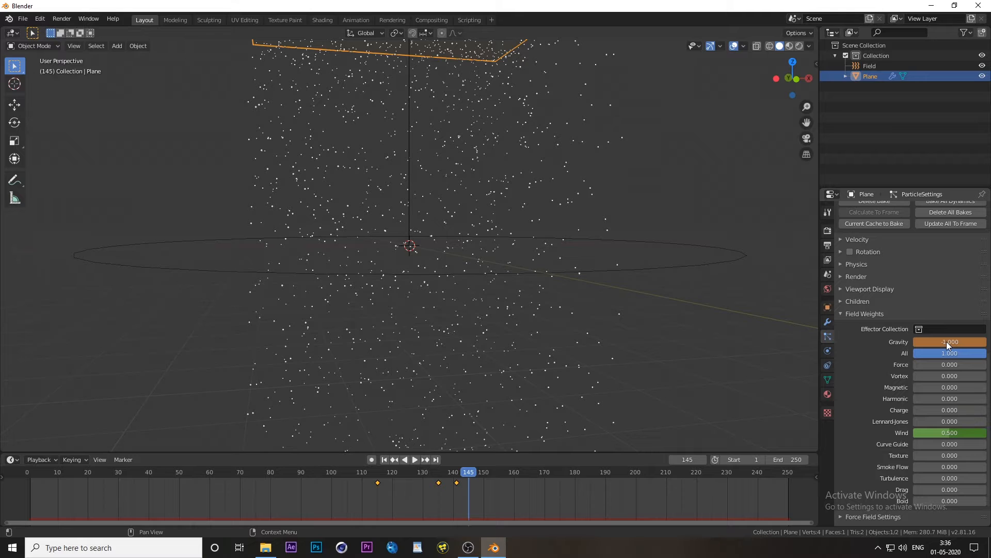
{"action": "key", "text": "i"}
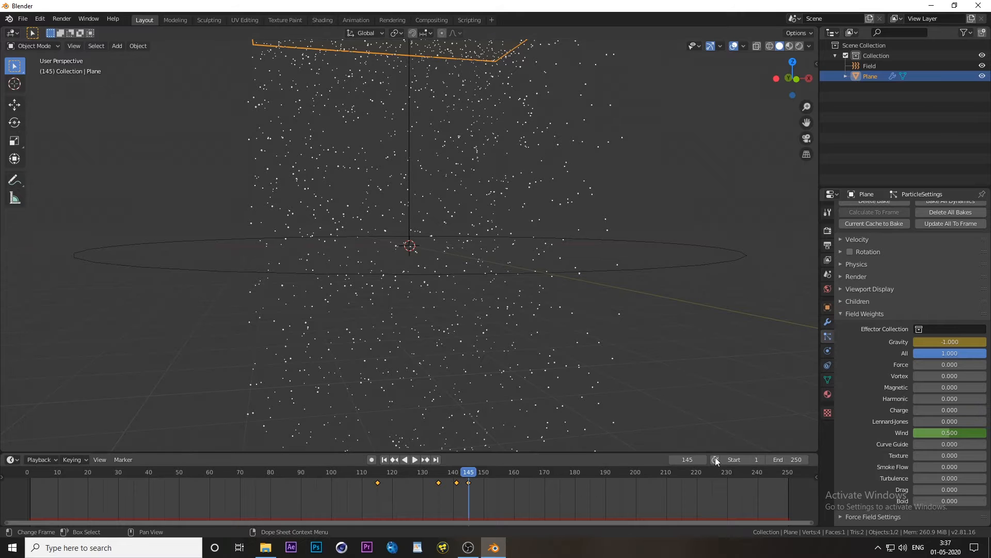
Keyframe the Gravity field weight at 0.05 on frame 148.
{"action": "left_click", "coordinate": [686, 460]}
{"action": "type", "text": "48"}
{"action": "key", "text": "Return"}
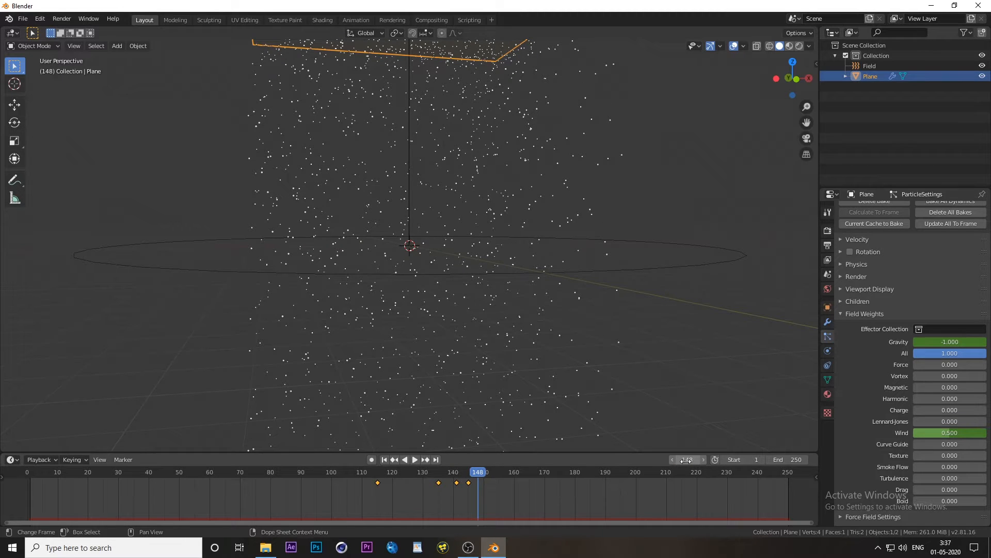
{"action": "left_click", "coordinate": [958, 342]}
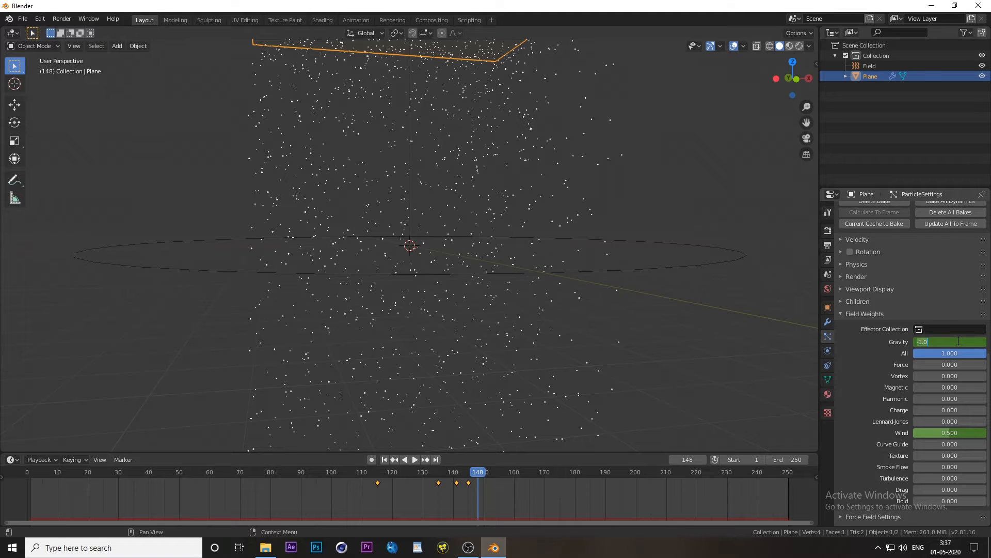
{"action": "type", "text": "0.05"}
{"action": "key", "text": "Return"}
{"action": "key", "text": "i"}
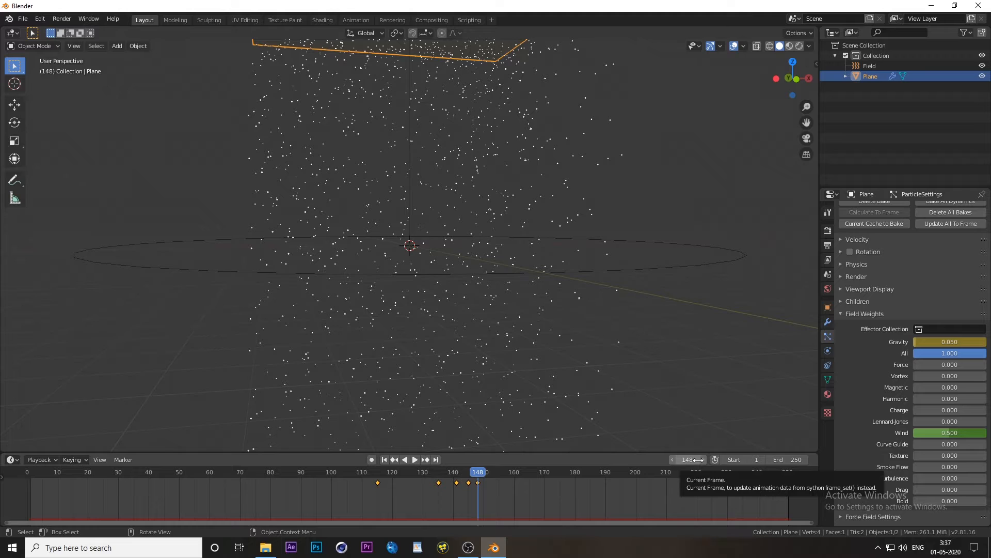
Keyframe the Gravity field weight at 0 on frame 152.
{"action": "left_click", "coordinate": [688, 460]}
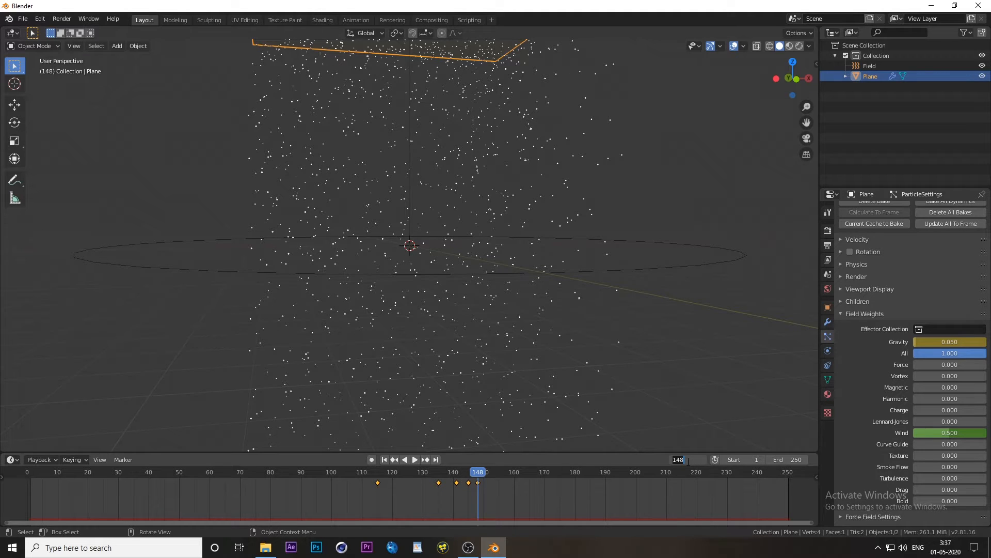
{"action": "type", "text": "152"}
{"action": "key", "text": "Return"}
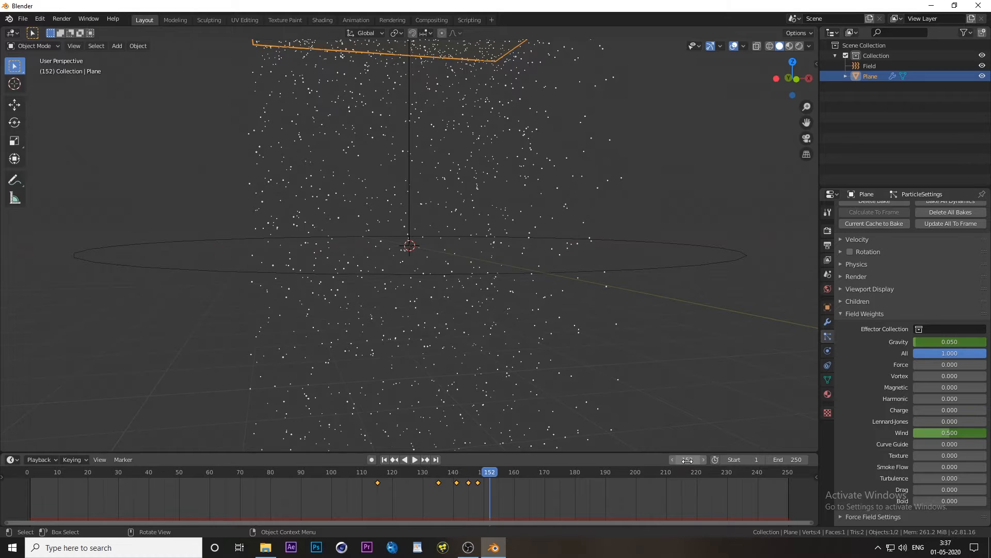
{"action": "left_click", "coordinate": [953, 341]}
{"action": "type", "text": "0"}
{"action": "key", "text": "Return"}
{"action": "key", "text": "i"}
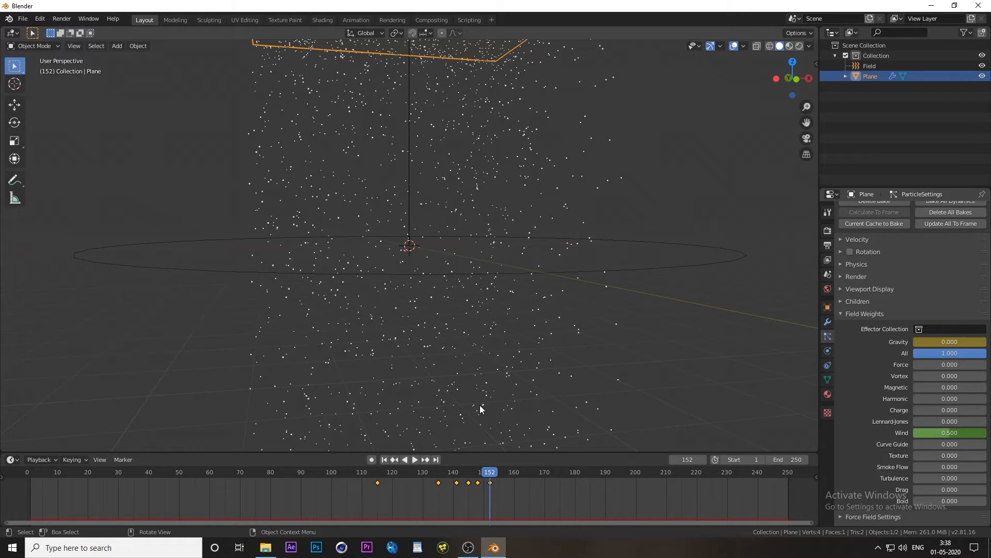
Delete the particle cache bake and expand the Physics settings of the plane's particle system.
{"action": "scroll", "coordinate": [842, 331], "scroll_direction": "up", "scroll_amount": 2}
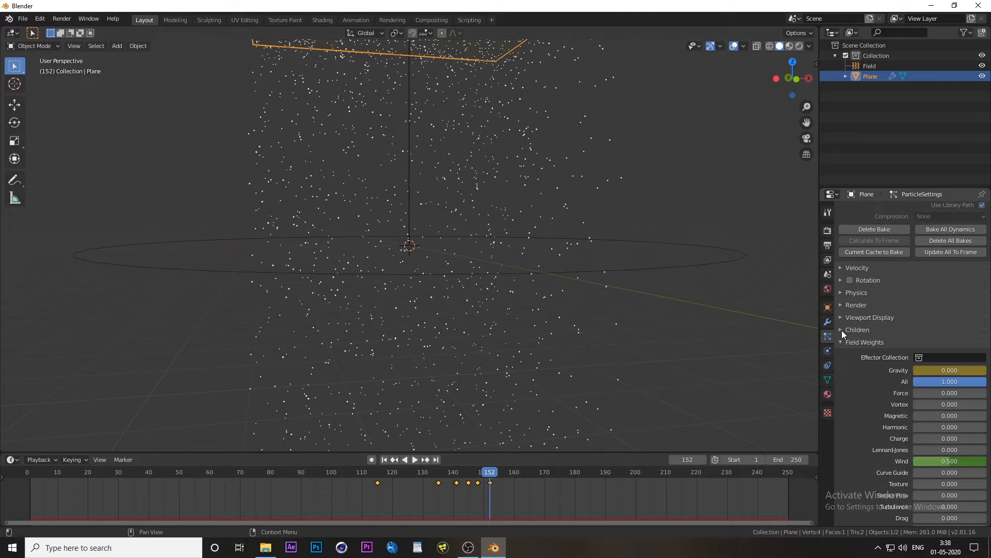
{"action": "left_click", "coordinate": [839, 294]}
{"action": "scroll", "coordinate": [857, 346], "scroll_direction": "up", "scroll_amount": 6}
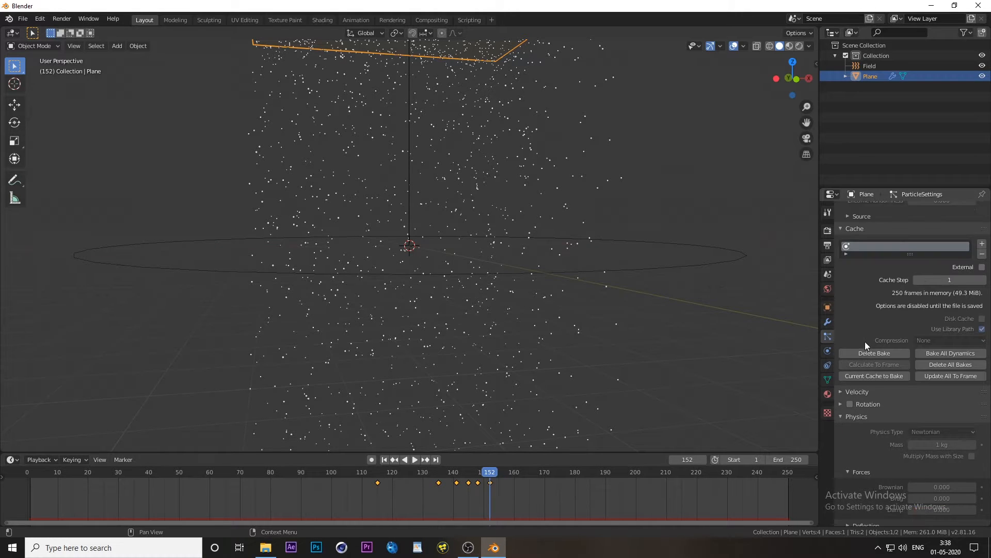
{"action": "left_click", "coordinate": [873, 354]}
{"action": "scroll", "coordinate": [876, 423], "scroll_direction": "down", "scroll_amount": 7}
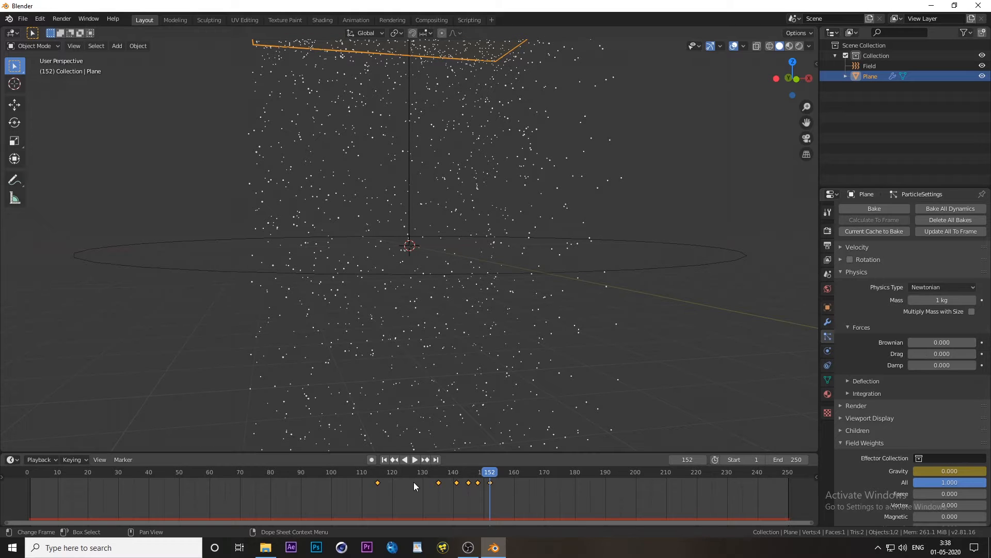
Keyframe the Brownian, Drag and Damp forces at 0 on frame 127.
{"action": "left_click", "coordinate": [692, 459]}
{"action": "type", "text": "127"}
{"action": "key", "text": "Return"}
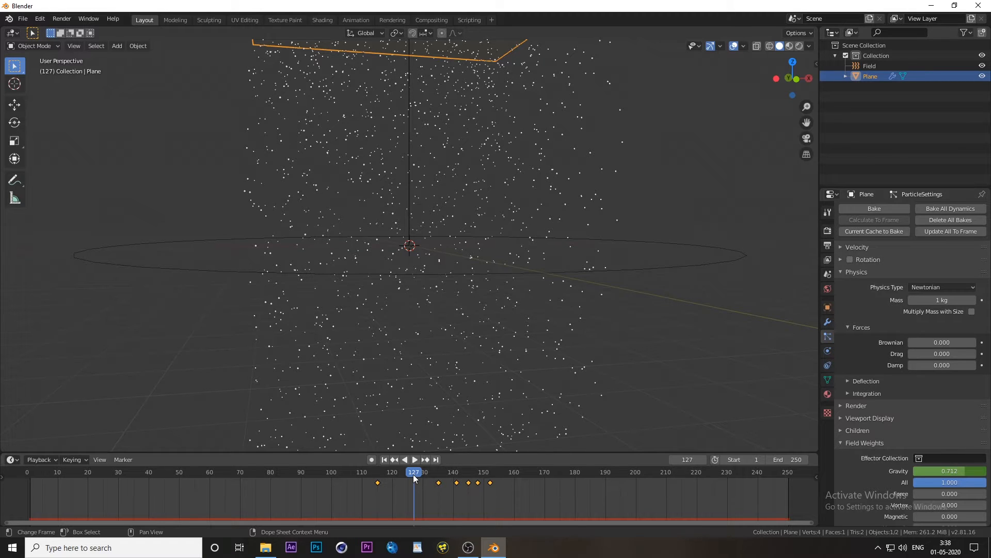
{"action": "left_click", "coordinate": [935, 342]}
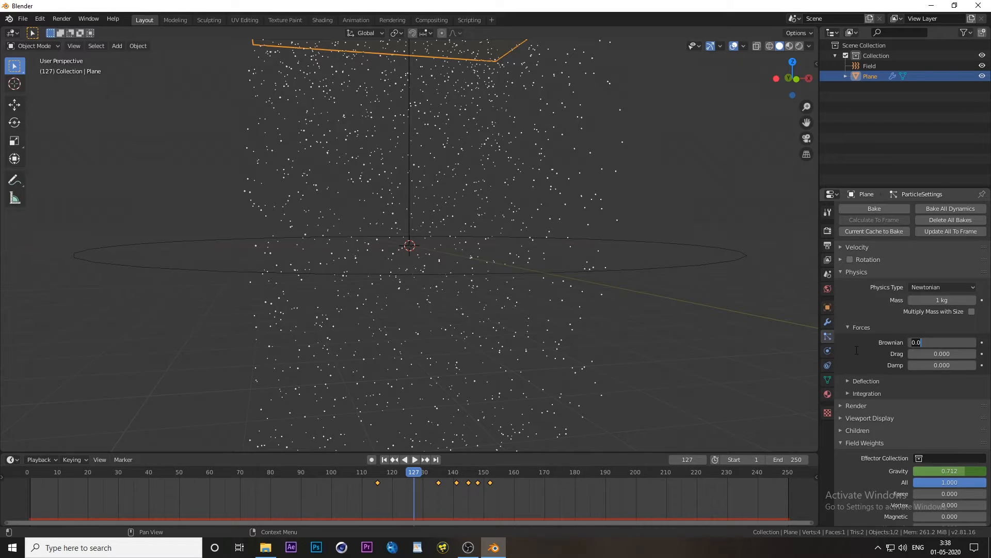
{"action": "key", "text": "Return"}
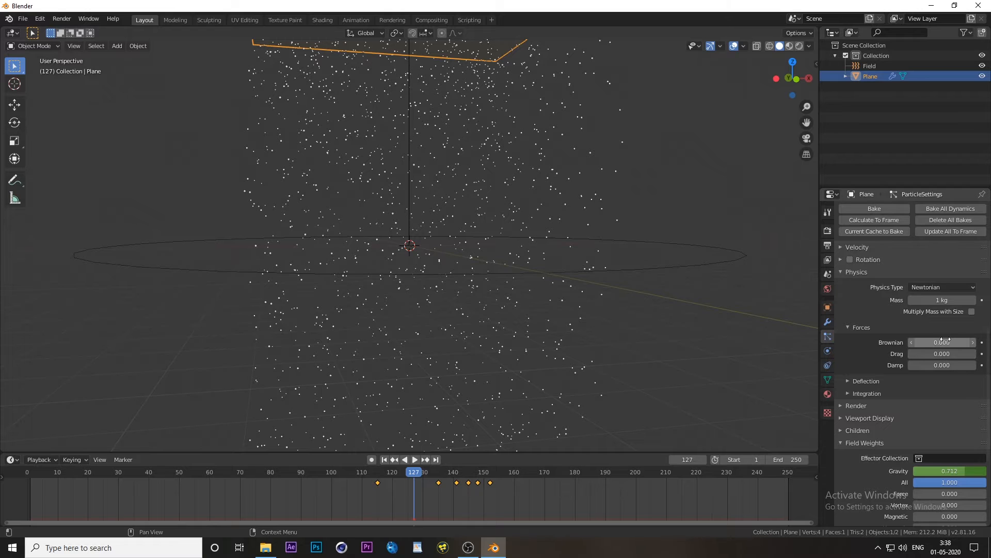
{"action": "key", "text": "i"}
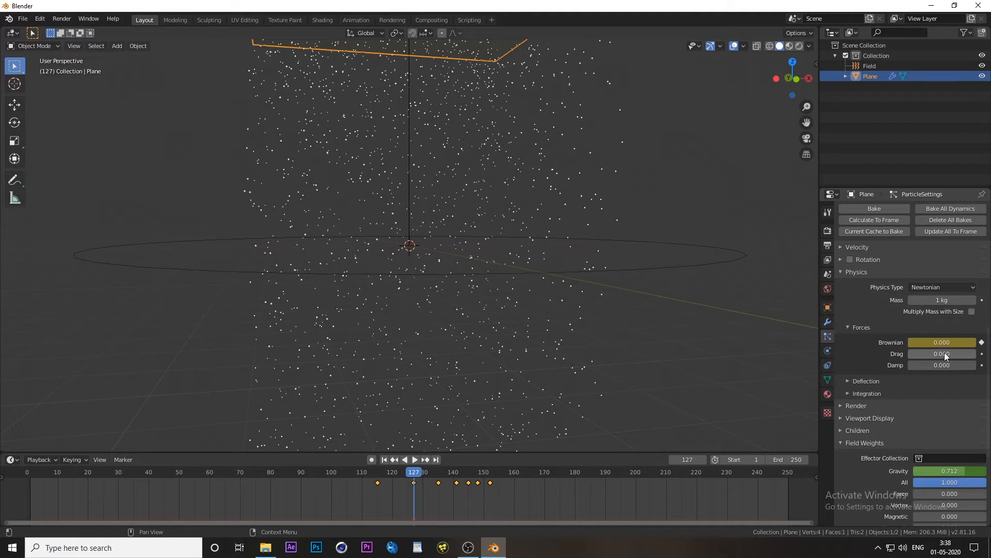
{"action": "key", "text": "i"}
{"action": "left_click", "coordinate": [942, 367]}
{"action": "type", "text": "i"}
{"action": "left_click", "coordinate": [929, 394]}
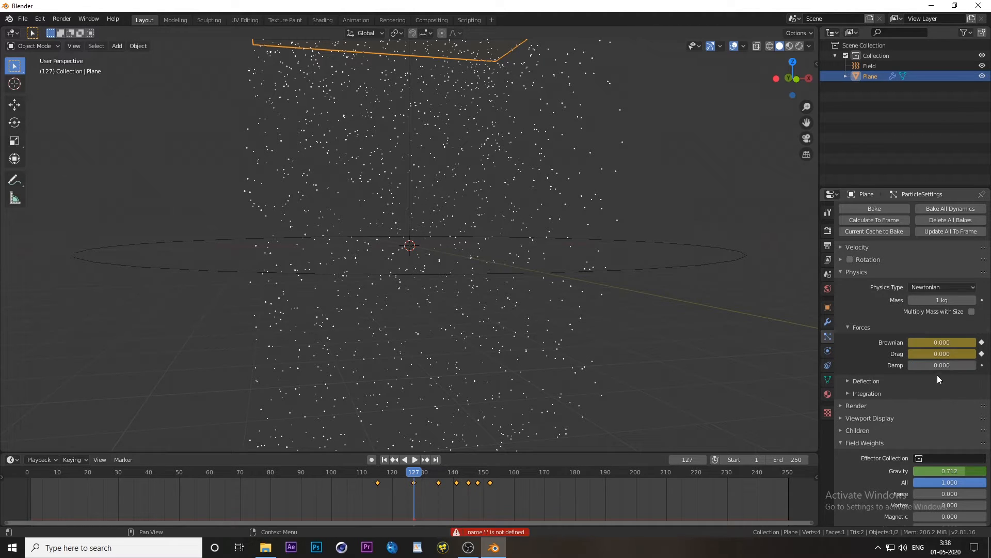
{"action": "key", "text": "i"}
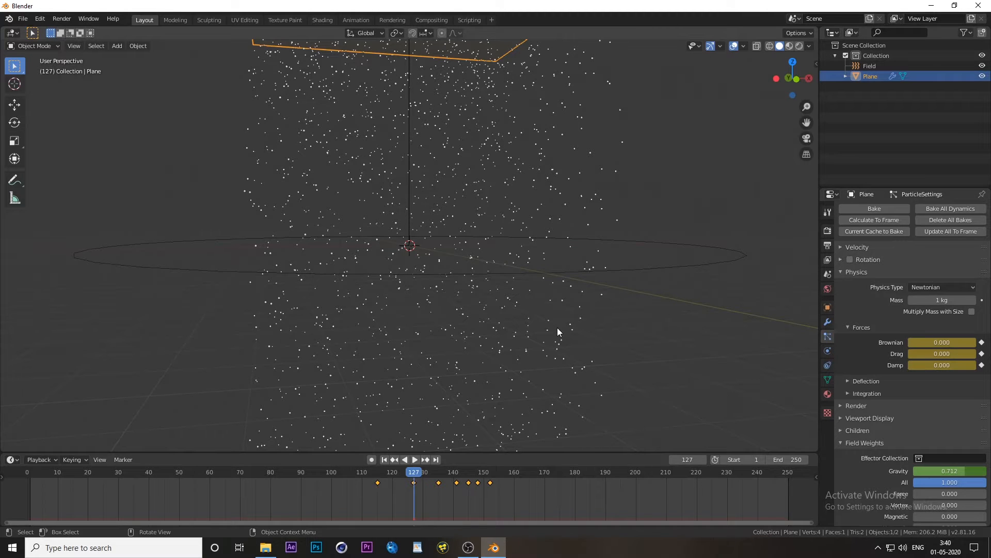
Go to frame 131 and set the Brownian force to 0.001.
{"action": "left_click", "coordinate": [417, 478]}
{"action": "left_click", "coordinate": [690, 459]}
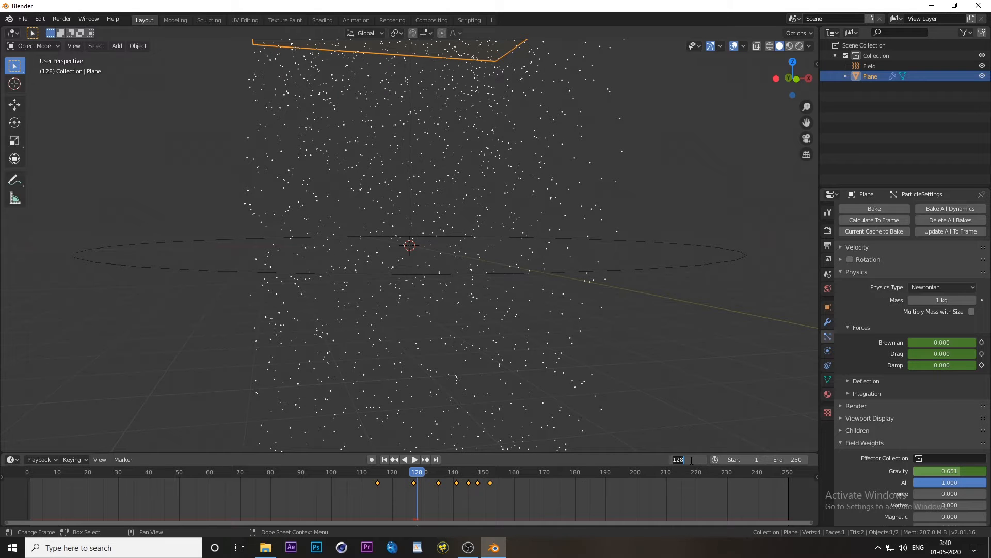
{"action": "type", "text": "131"}
{"action": "key", "text": "Return"}
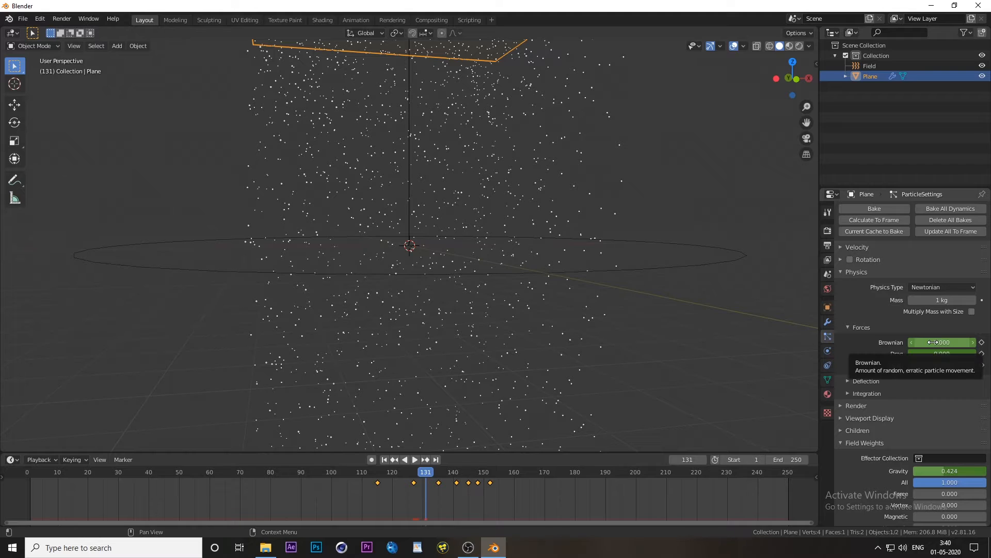
{"action": "left_click", "coordinate": [939, 343]}
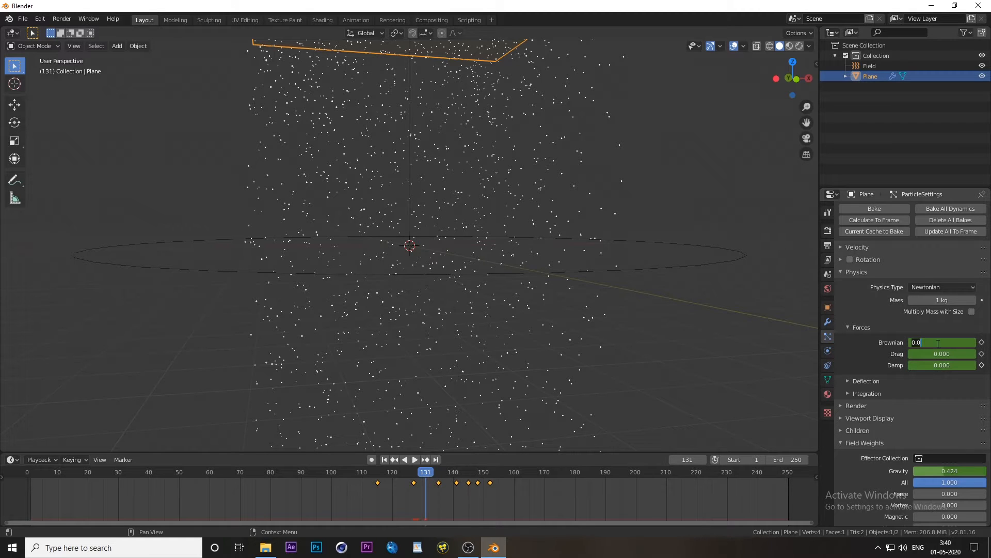
{"action": "type", "text": "0.001"}
{"action": "key", "text": "Return"}
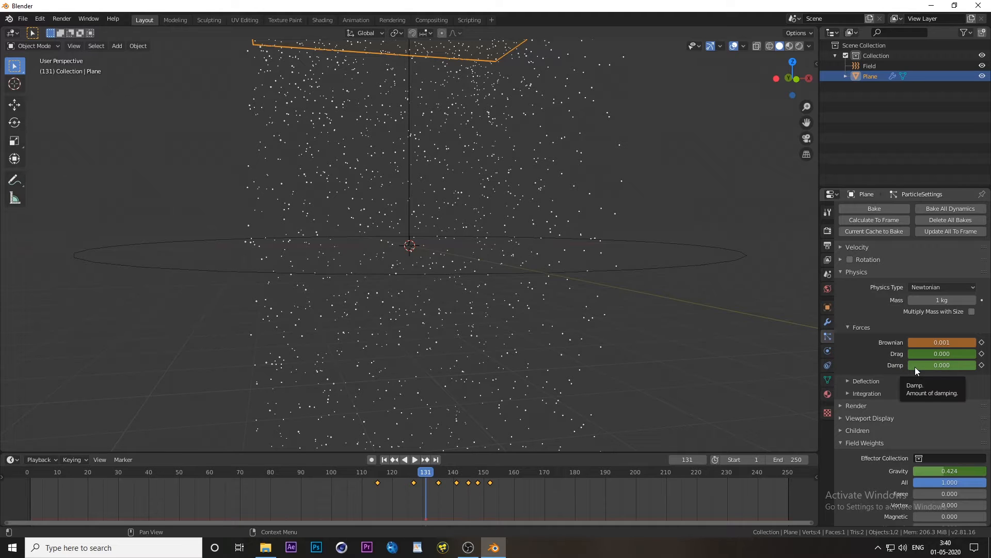
Set Drag to 0.35 and Damp to 0.306, and keyframe all three particle forces on frame 131.
{"action": "double_click", "coordinate": [947, 355]}
{"action": "type", "text": "0.0"}
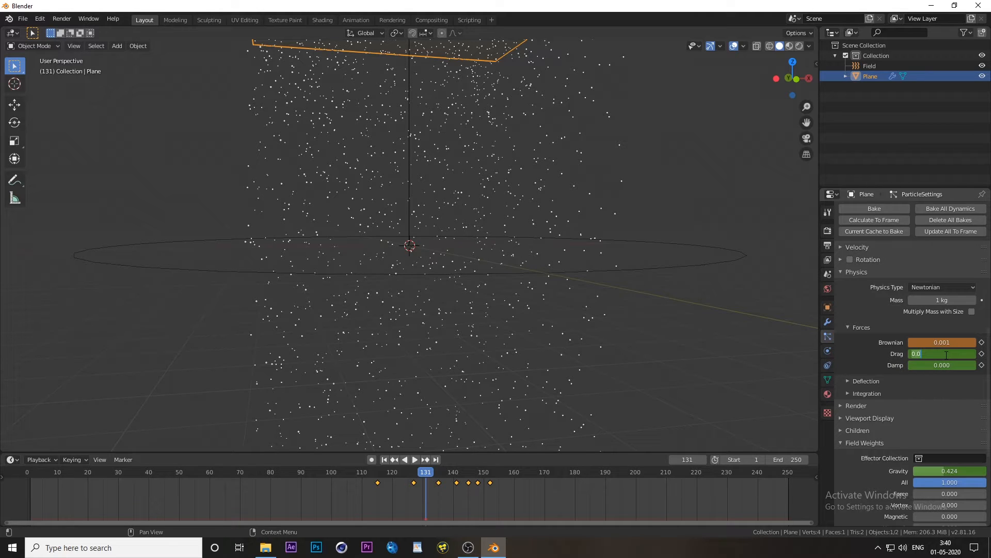
{"action": "type", "text": "0.350"}
{"action": "key", "text": "Return"}
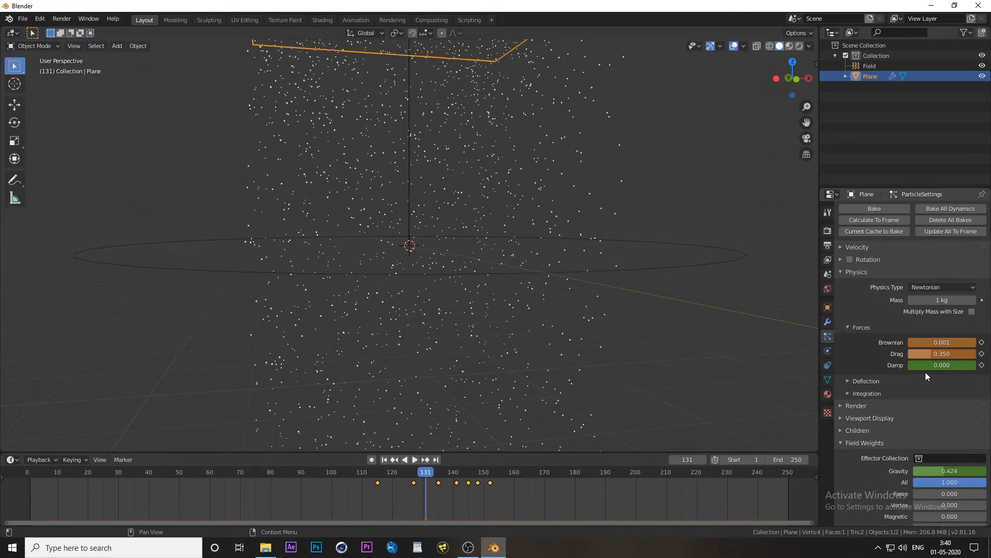
{"action": "double_click", "coordinate": [932, 368]}
{"action": "type", "text": "0.306"}
{"action": "key", "text": "Return"}
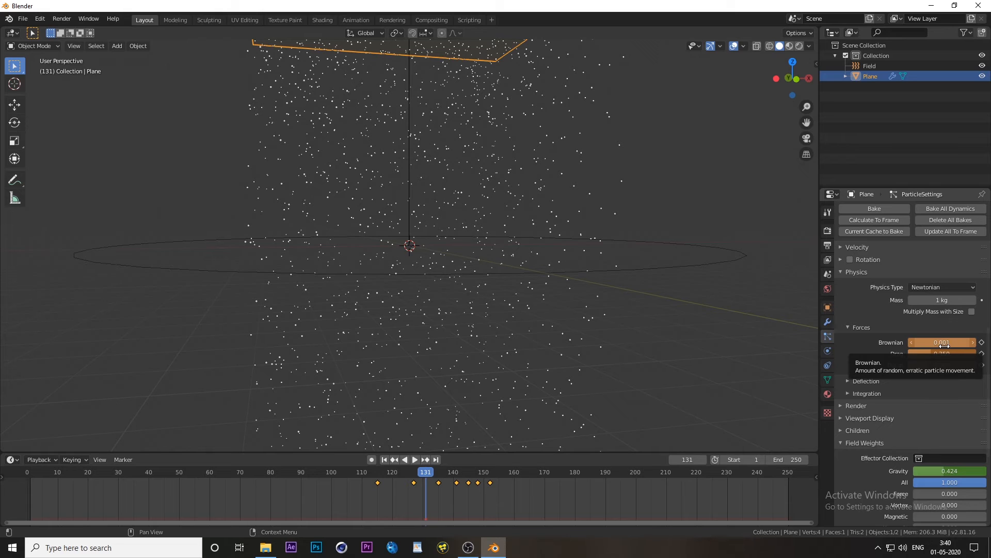
{"action": "key", "text": "i"}
{"action": "key", "text": "i"}
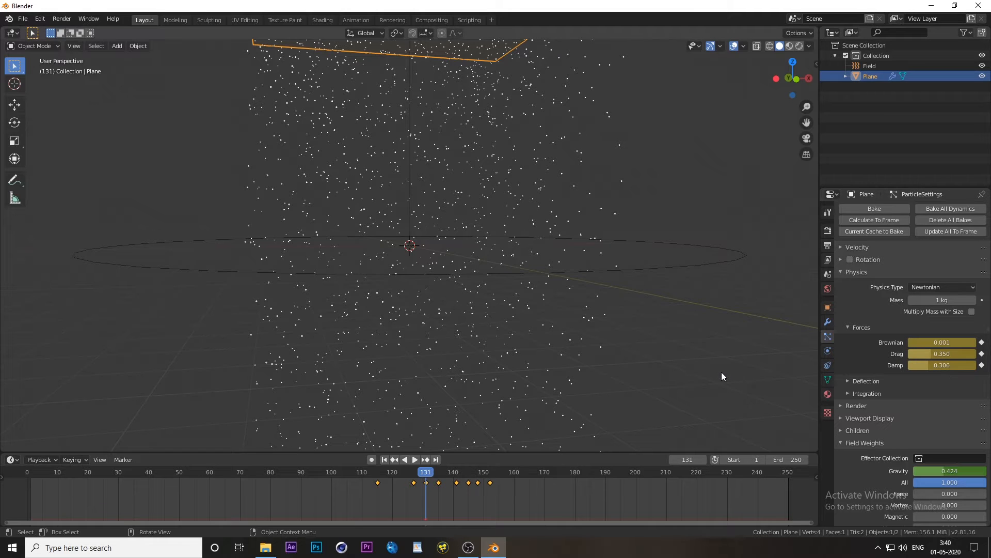
{"action": "left_click", "coordinate": [693, 461]}
{"action": "type", "text": "1"}
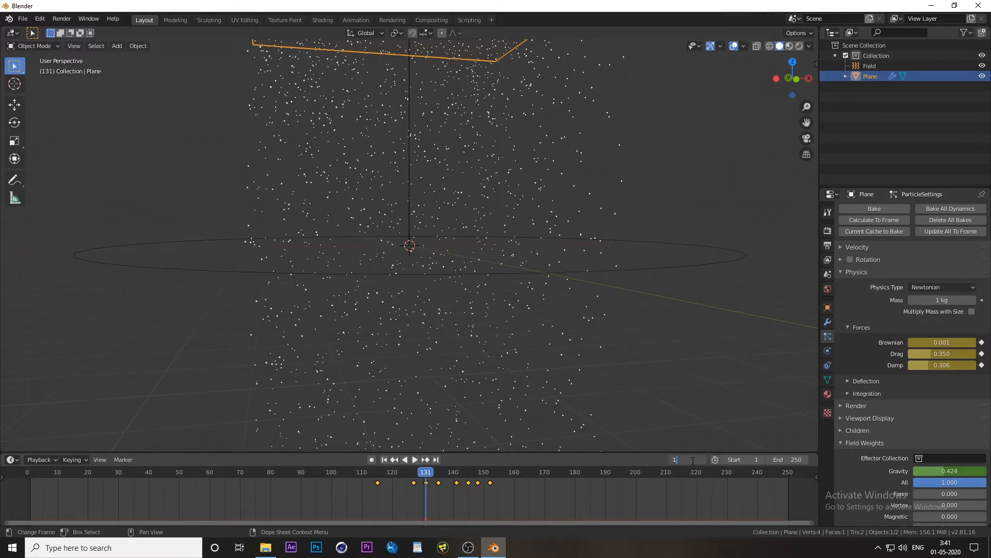
{"action": "type", "text": "58"}
{"action": "key", "text": "Return"}
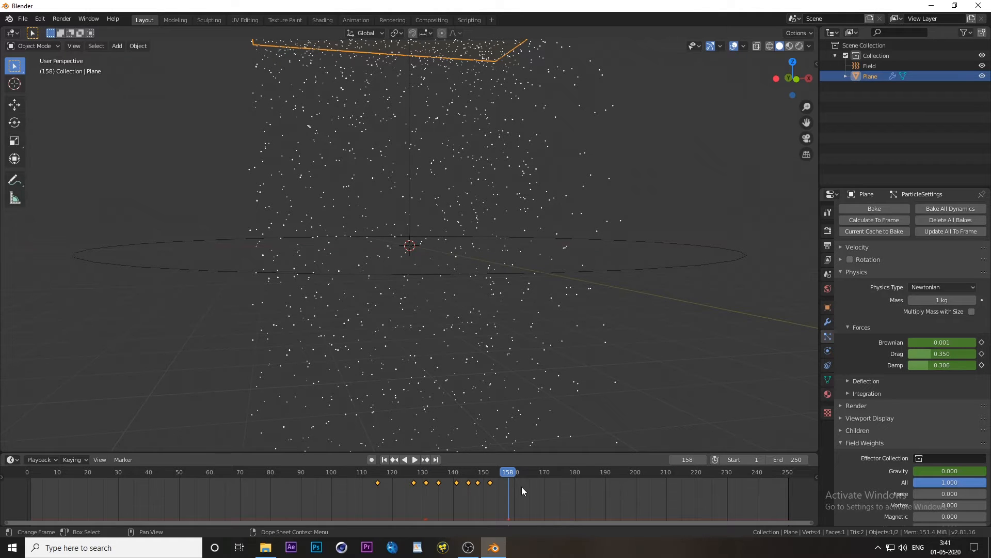
Keyframe Brownian at 0.001, Drag at 0.35 and Damp at 0.306 on frame 154.
{"action": "left_click", "coordinate": [687, 460]}
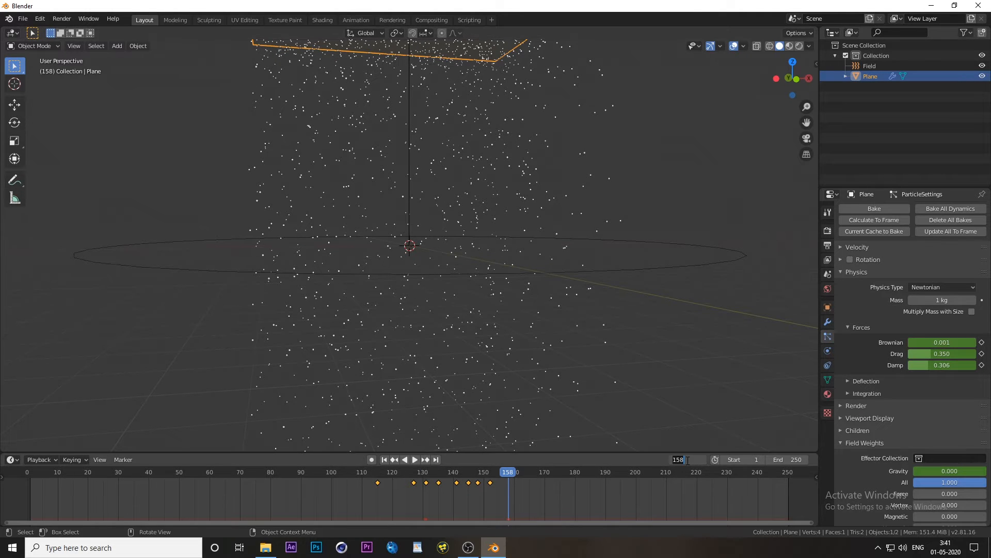
{"action": "type", "text": "154"}
{"action": "key", "text": "Return"}
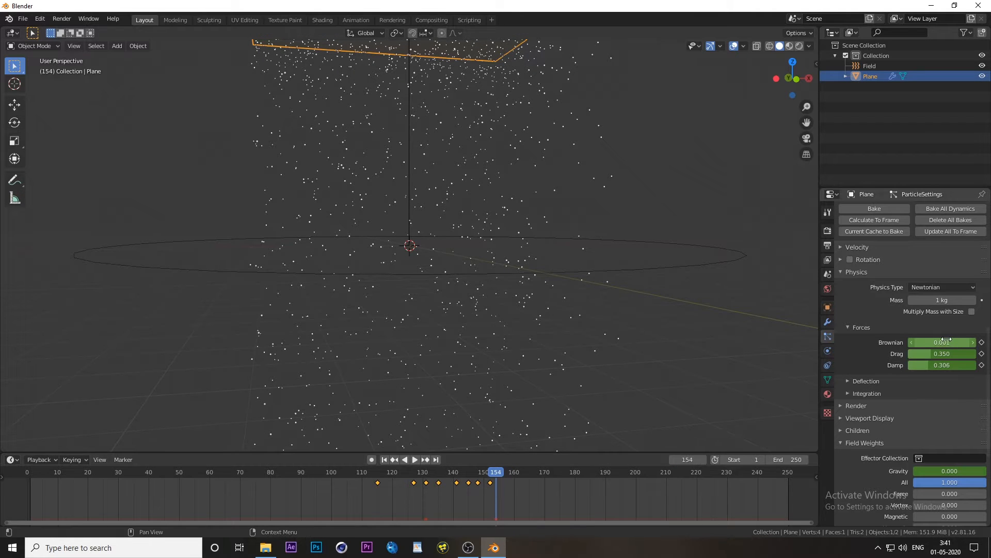
{"action": "key", "text": "i"}
{"action": "key", "text": "i"}
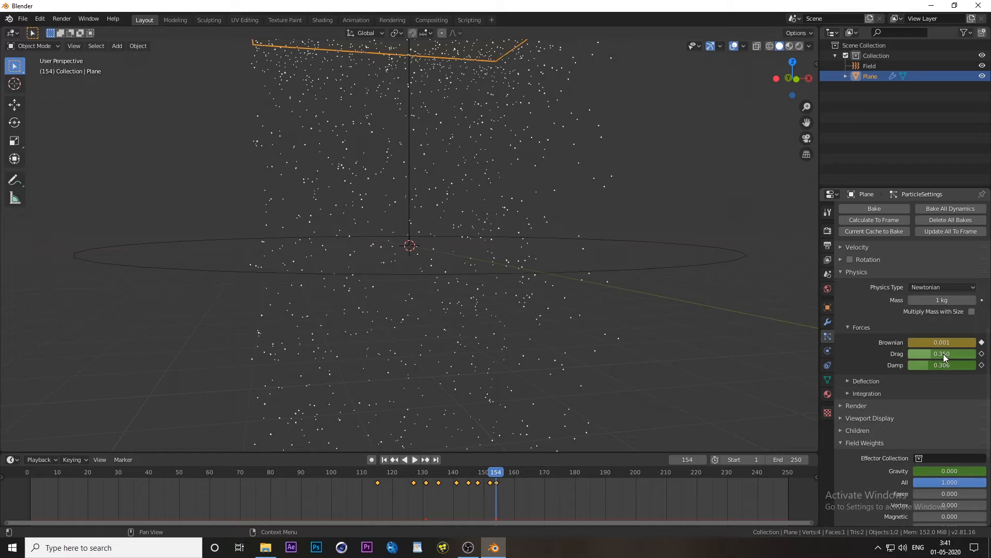
{"action": "key", "text": "i"}
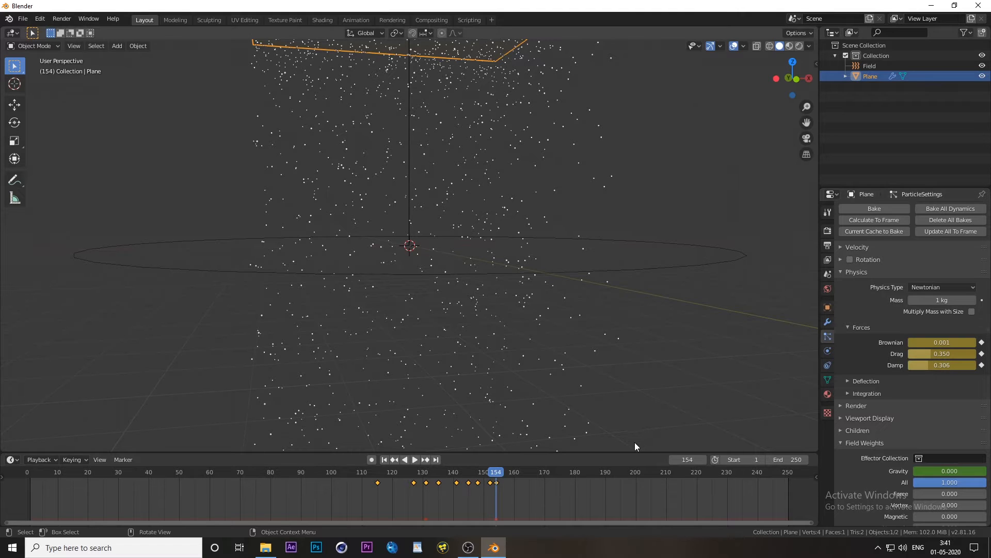
Go to frame 158 and set the Brownian force to 0.
{"action": "left_click", "coordinate": [687, 460]}
{"action": "type", "text": "158"}
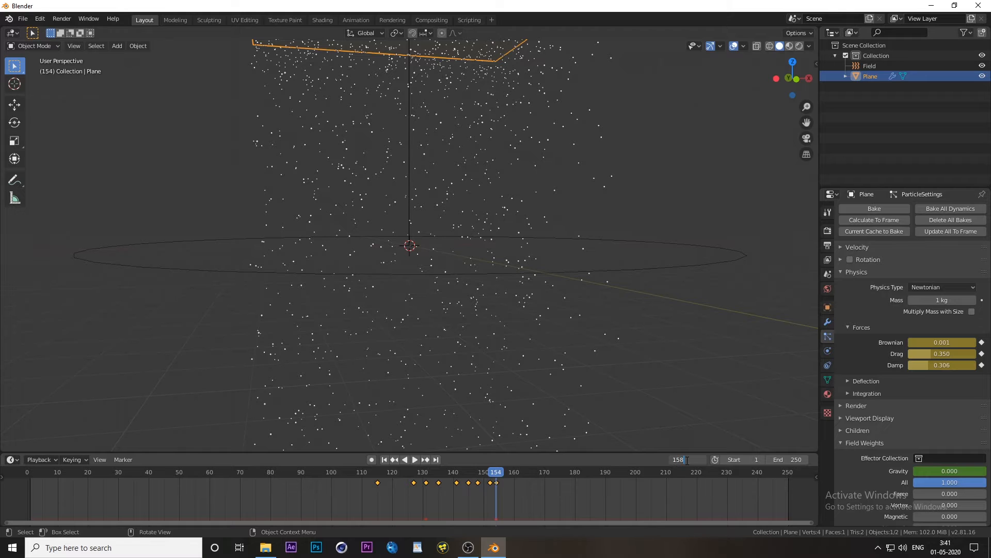
{"action": "key", "text": "Return"}
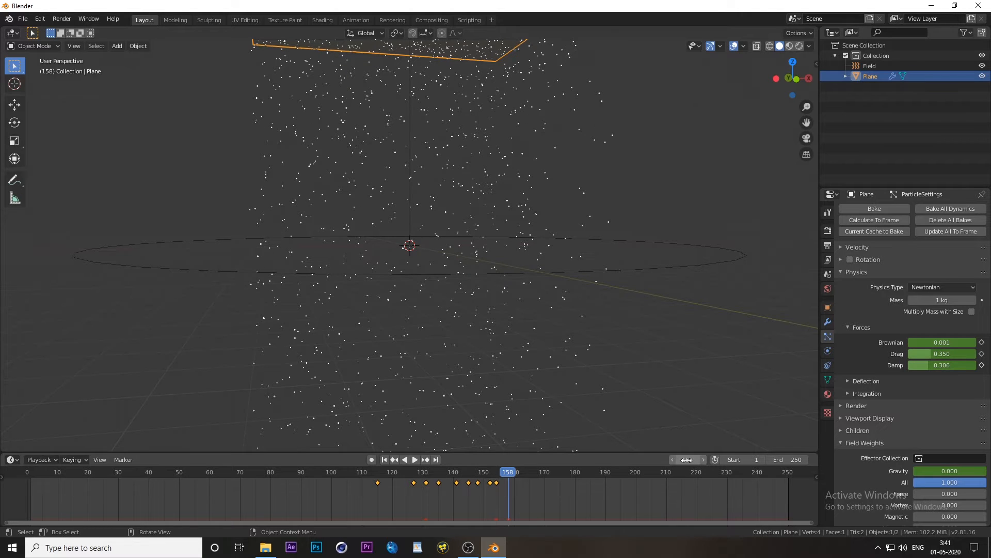
{"action": "left_click", "coordinate": [945, 341]}
{"action": "type", "text": "0"}
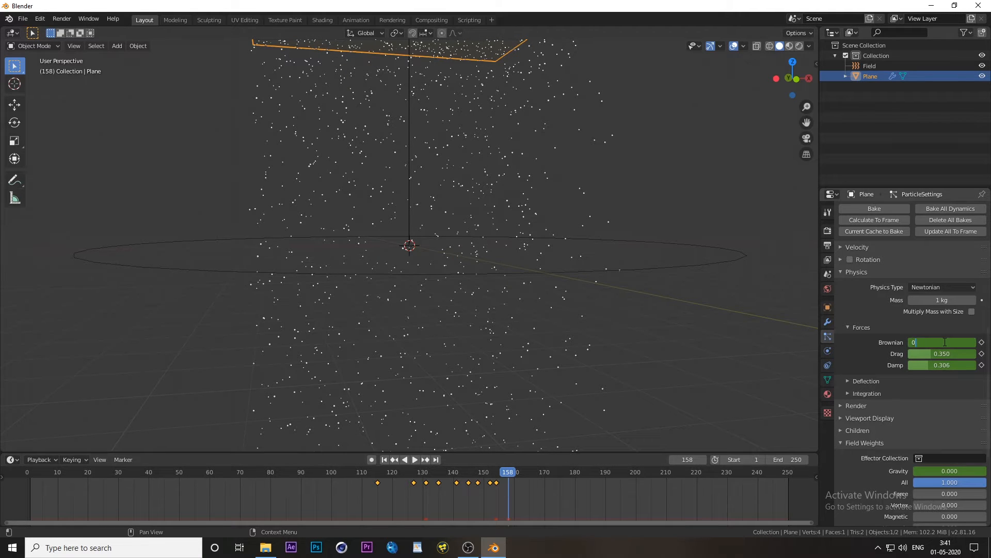
{"action": "key", "text": "Return"}
{"action": "key", "text": "i"}
Set Drag and Damp to 0, and keyframe all three particle forces on frame 158.
{"action": "left_click", "coordinate": [946, 353]}
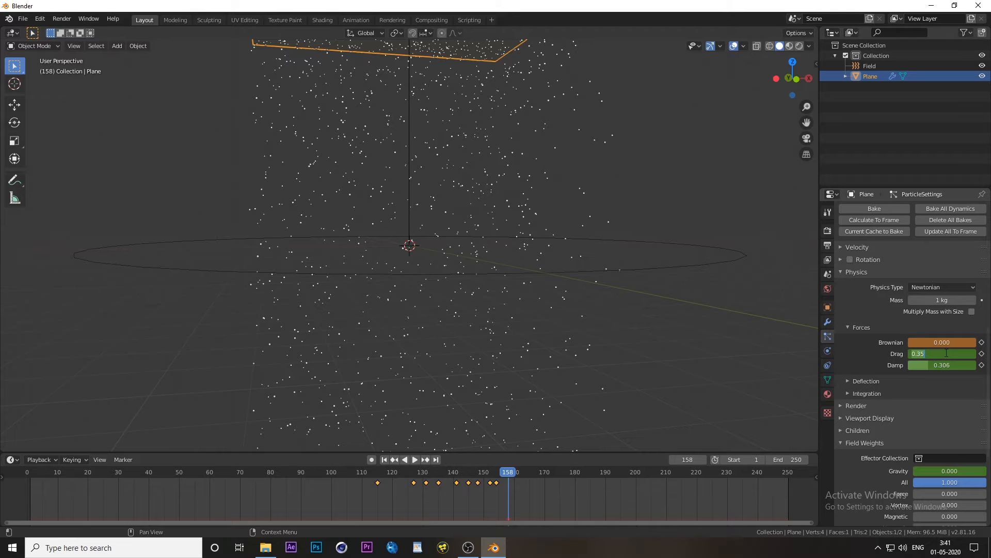
{"action": "type", "text": "0"}
{"action": "key", "text": "Return"}
{"action": "key", "text": "i"}
{"action": "left_click", "coordinate": [944, 366]}
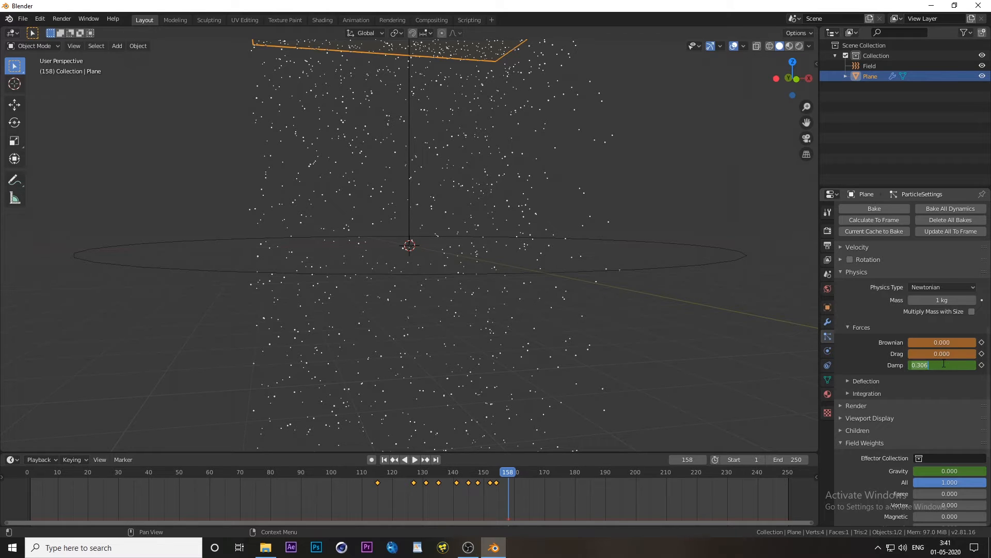
{"action": "type", "text": "0"}
{"action": "key", "text": "Return"}
{"action": "key", "text": "i"}
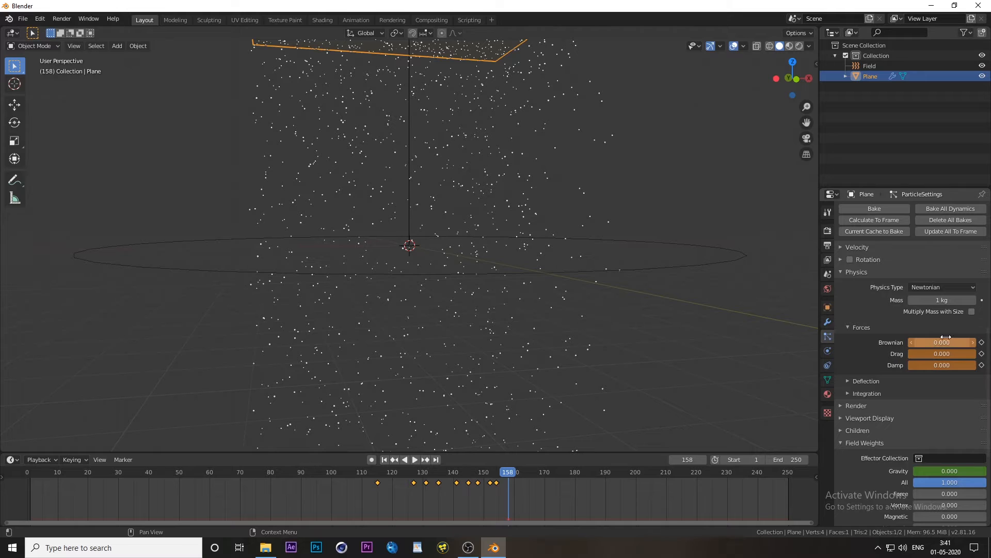
{"action": "key", "text": "i"}
Play the animation from frame 158 and scrub back to about frame 147 to check the particle motion.
{"action": "key", "text": "space"}
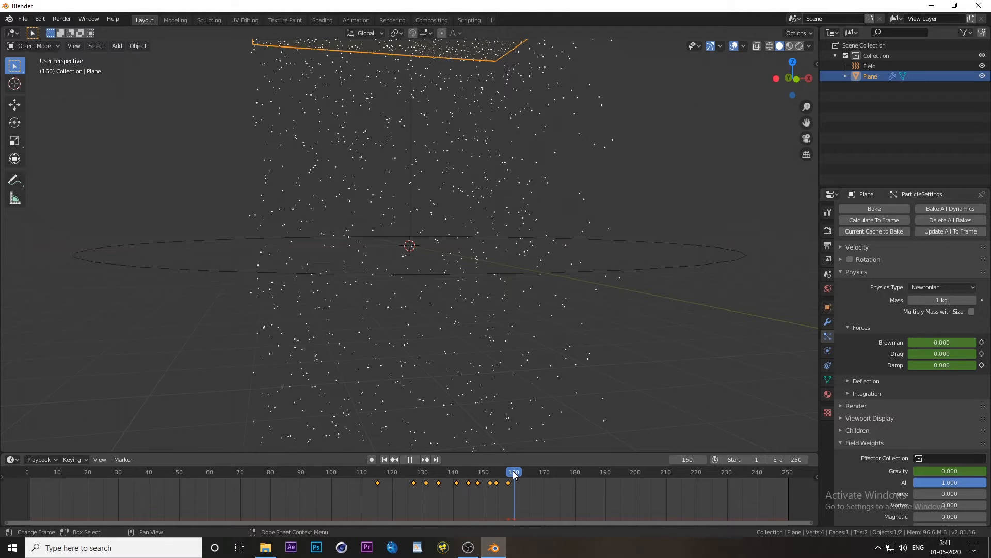
{"action": "left_click_drag", "start_coordinate": [514, 475], "coordinate": [476, 486]}
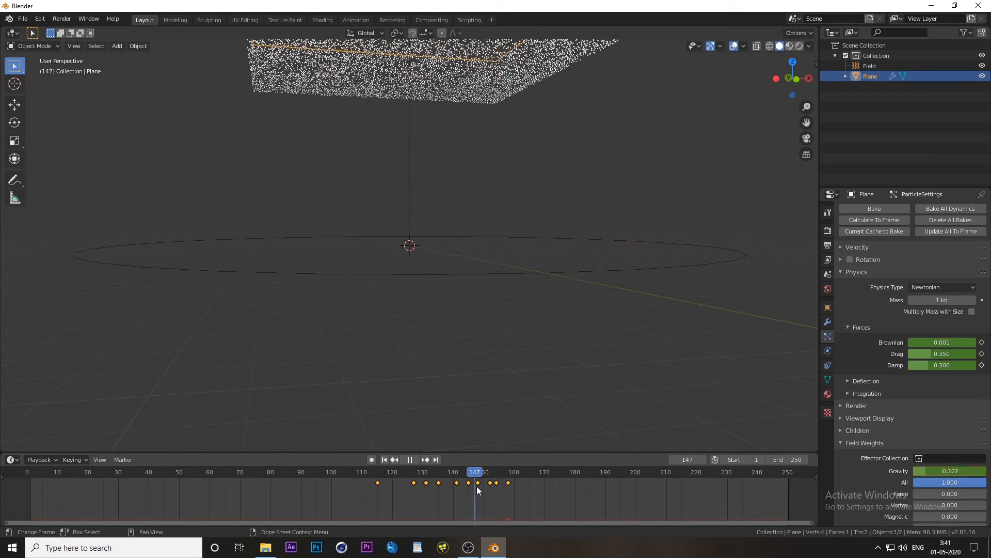
{"action": "key", "text": "space"}
{"action": "scroll", "coordinate": [885, 364], "scroll_direction": "up", "scroll_amount": 10}
{"action": "scroll", "coordinate": [885, 363], "scroll_direction": "up", "scroll_amount": 5}
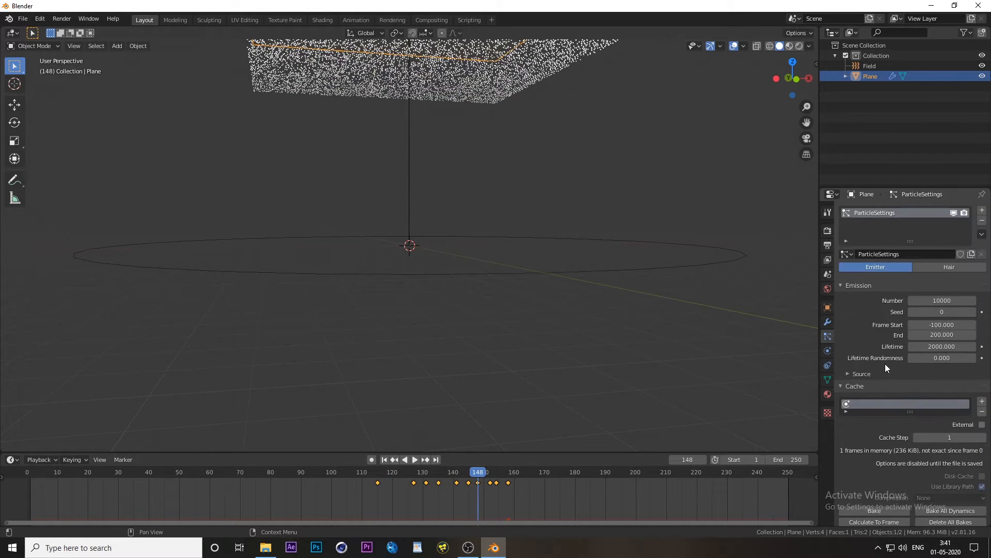
Bake the plane's particle cache and play the animation from about frame 100 to check the particle motion.
{"action": "scroll", "coordinate": [870, 434], "scroll_direction": "down", "scroll_amount": 4}
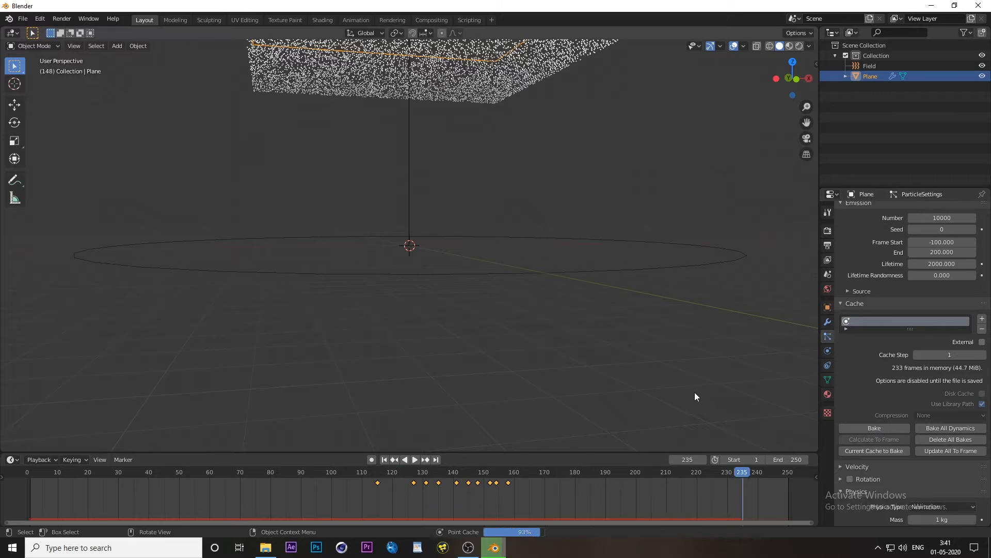
{"action": "left_click", "coordinate": [336, 475]}
{"action": "key", "text": "space"}
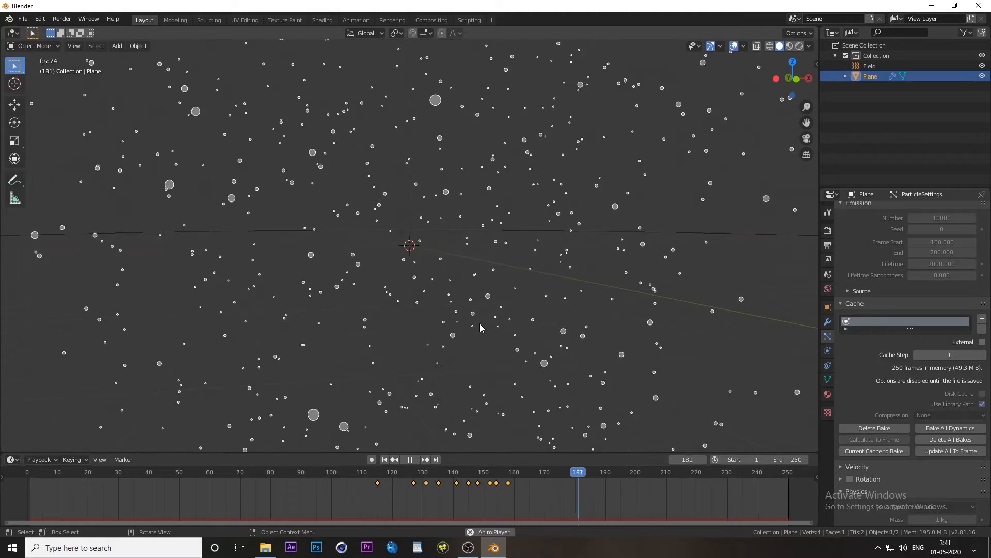
{"action": "middle_click_drag", "start_coordinate": [479, 323], "coordinate": [495, 323]}
{"action": "scroll", "coordinate": [528, 311], "scroll_direction": "down", "scroll_amount": 4}
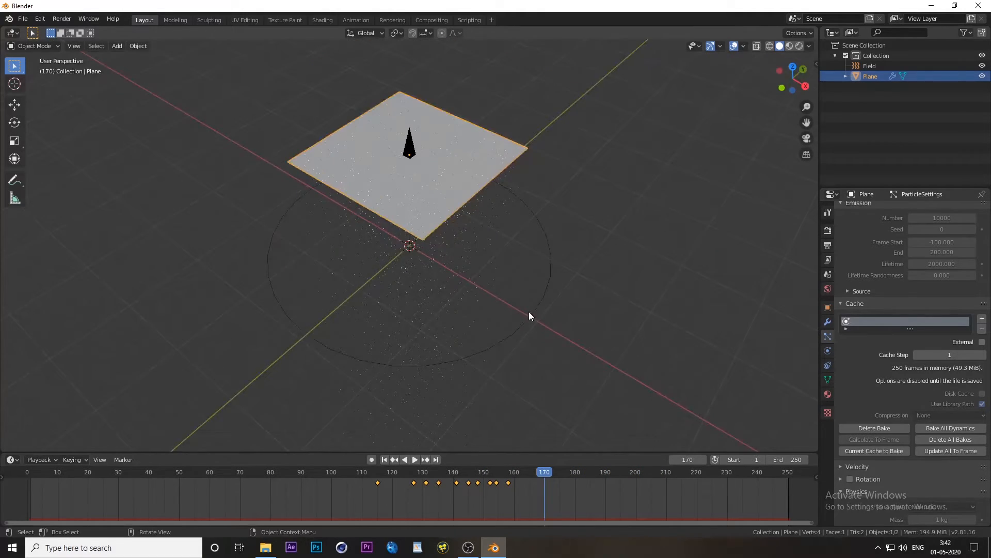
{"action": "middle_click_drag", "start_coordinate": [529, 312], "coordinate": [497, 203]}
{"action": "scroll", "coordinate": [485, 215], "scroll_direction": "up", "scroll_amount": 4}
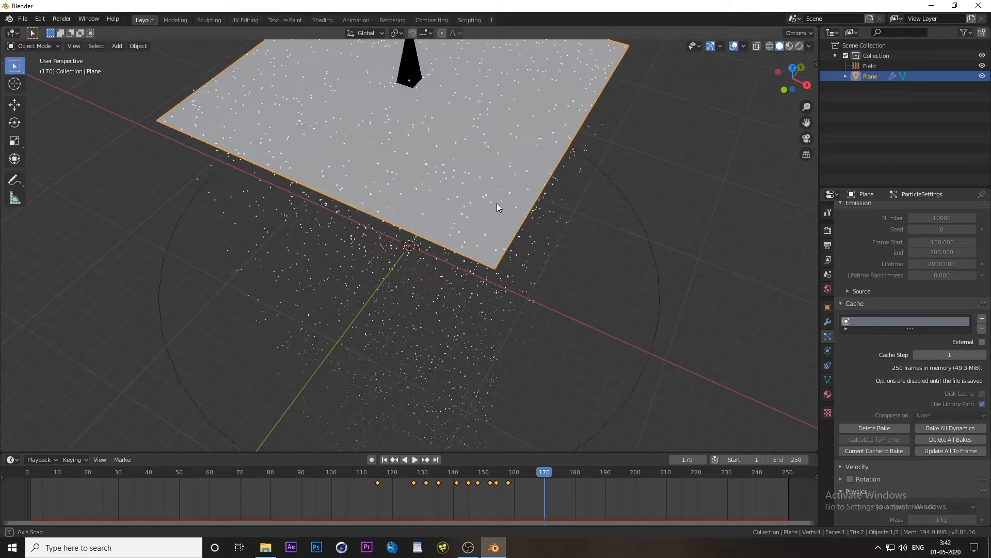
Hide the emitter plane and add a UV sphere at the scene origin.
{"action": "left_click", "coordinate": [982, 76]}
{"action": "middle_click_drag", "start_coordinate": [681, 221], "coordinate": [493, 288]}
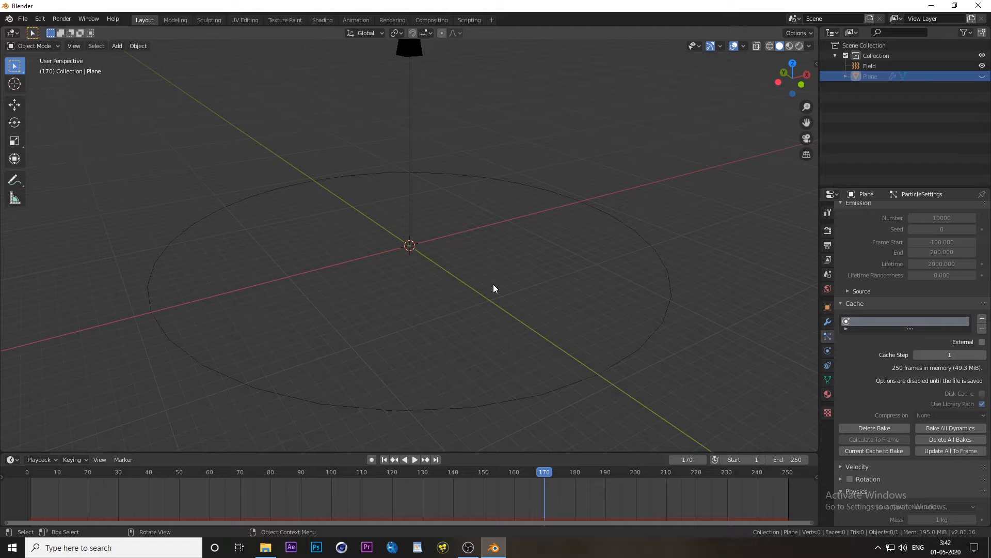
{"action": "key", "text": "shift+a"}
{"action": "mouse_move", "coordinate": [450, 109]}
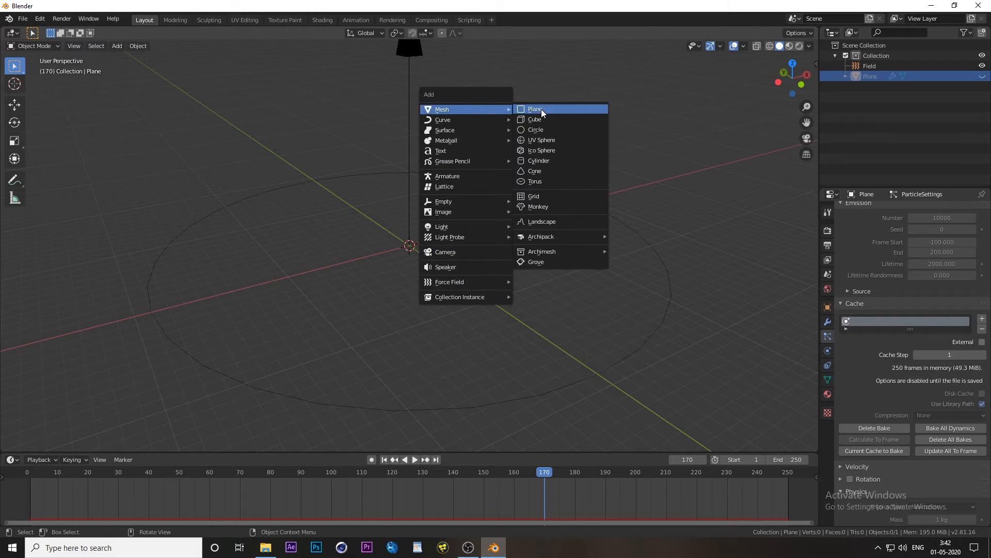
{"action": "left_click", "coordinate": [542, 140]}
{"action": "scroll", "coordinate": [482, 252], "scroll_direction": "up", "scroll_amount": 5}
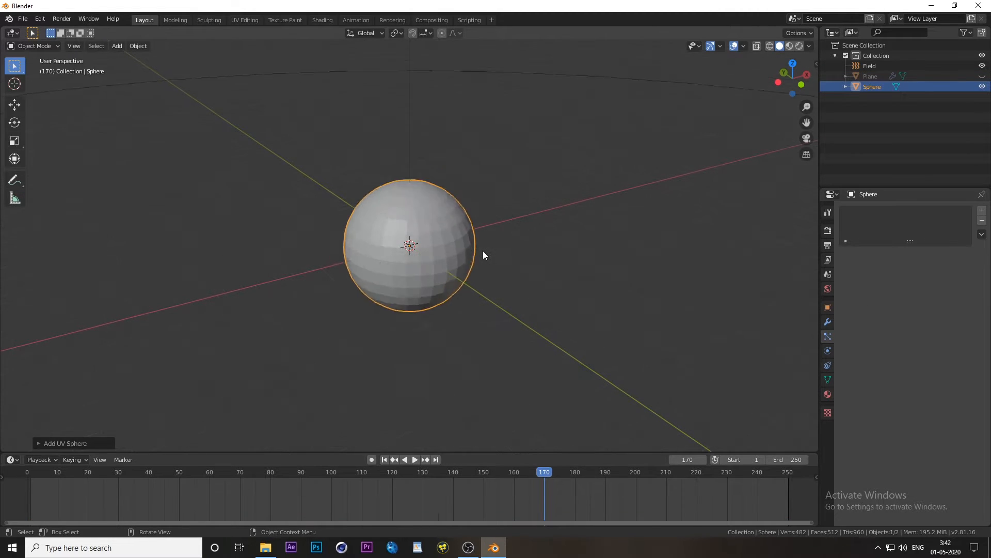
Reduce the new UV sphere to 8 segments and 8 rings.
{"action": "scroll", "coordinate": [483, 254], "scroll_direction": "up", "scroll_amount": 3}
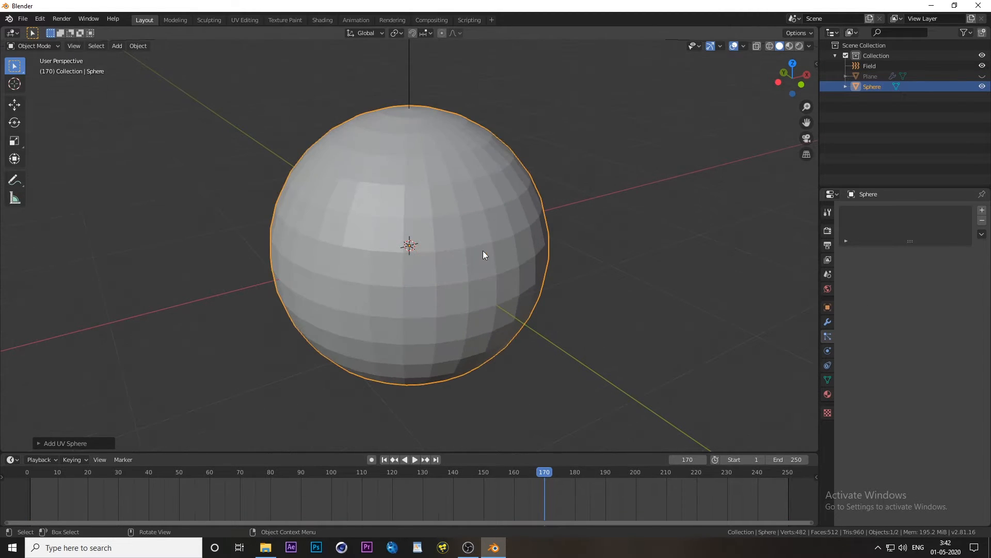
{"action": "left_click", "coordinate": [37, 443]}
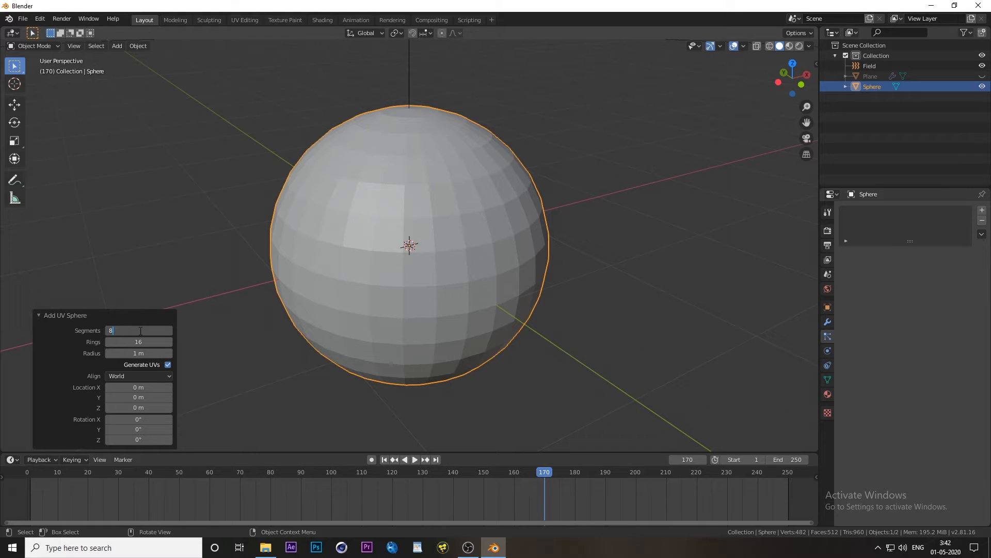
{"action": "key", "text": "Return"}
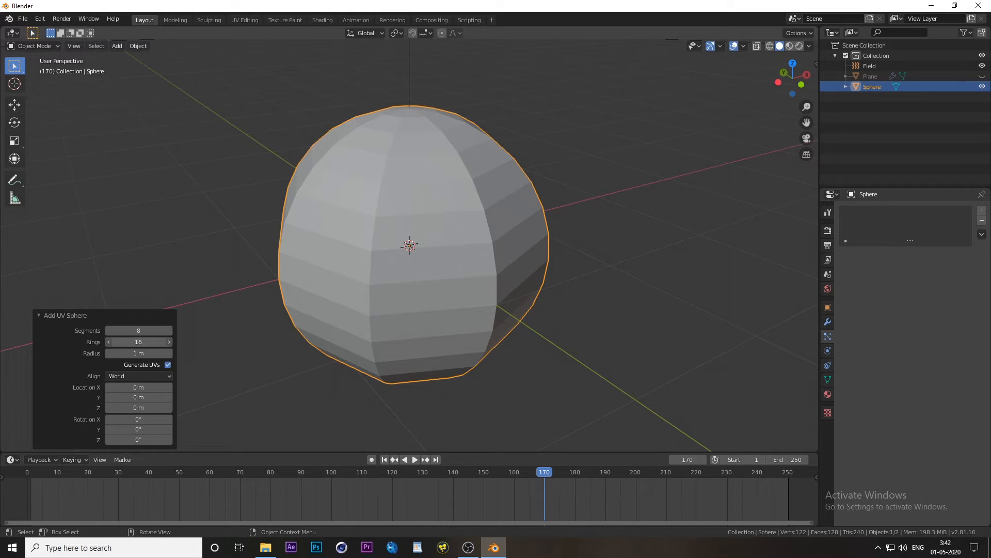
{"action": "key", "text": "Return"}
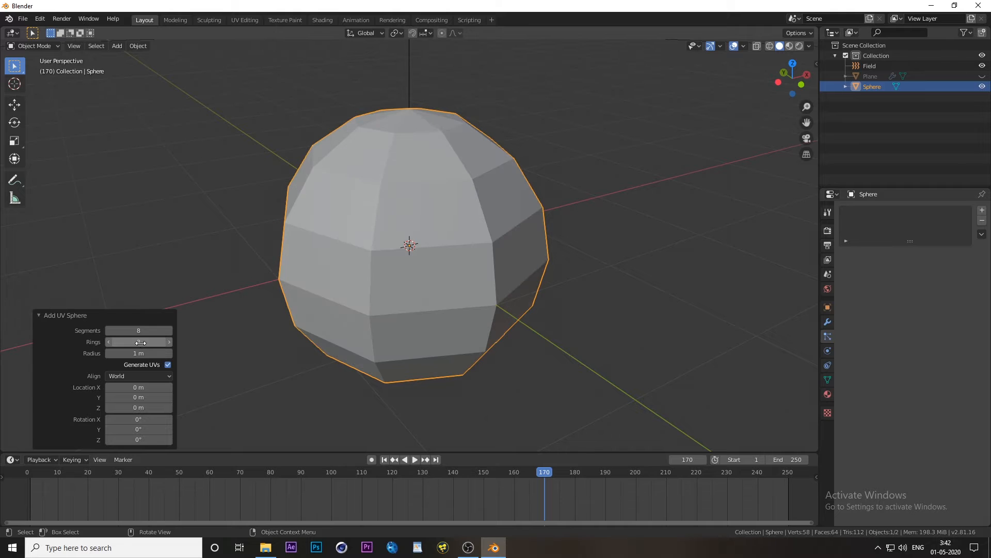
{"action": "middle_click_drag", "start_coordinate": [375, 289], "coordinate": [358, 280]}
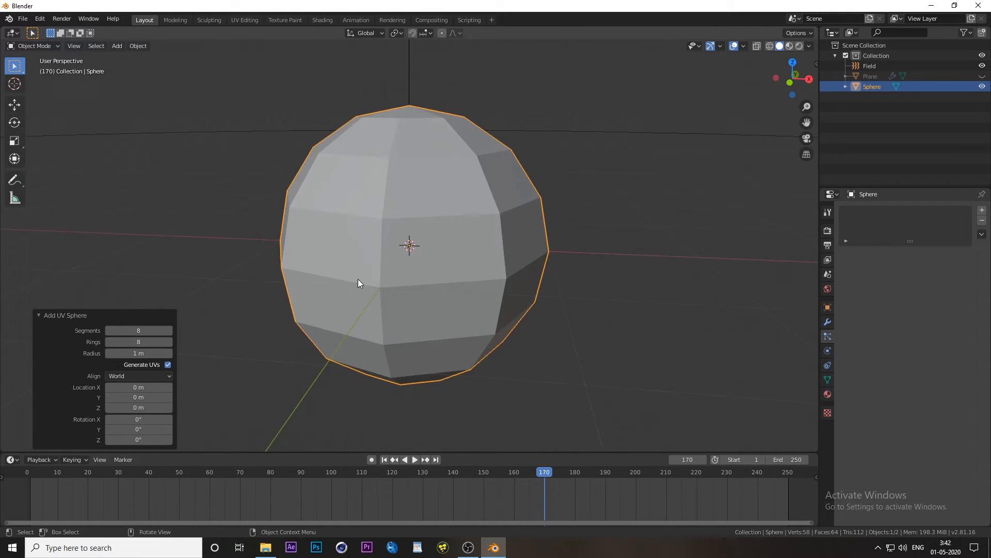
Shade the low-poly sphere smooth.
{"action": "right_click", "coordinate": [452, 178]}
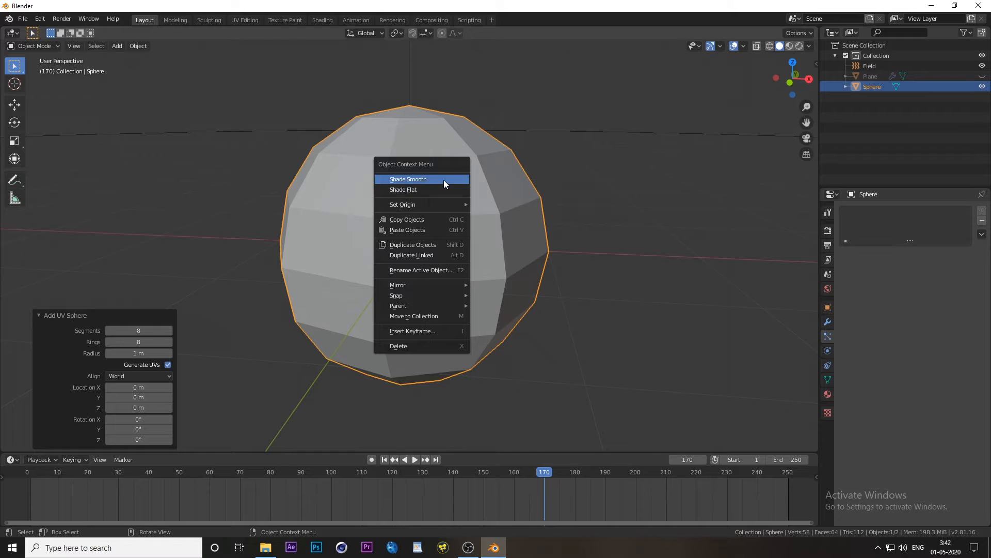
{"action": "left_click", "coordinate": [444, 180]}
{"action": "middle_click_drag", "start_coordinate": [447, 186], "coordinate": [433, 258]}
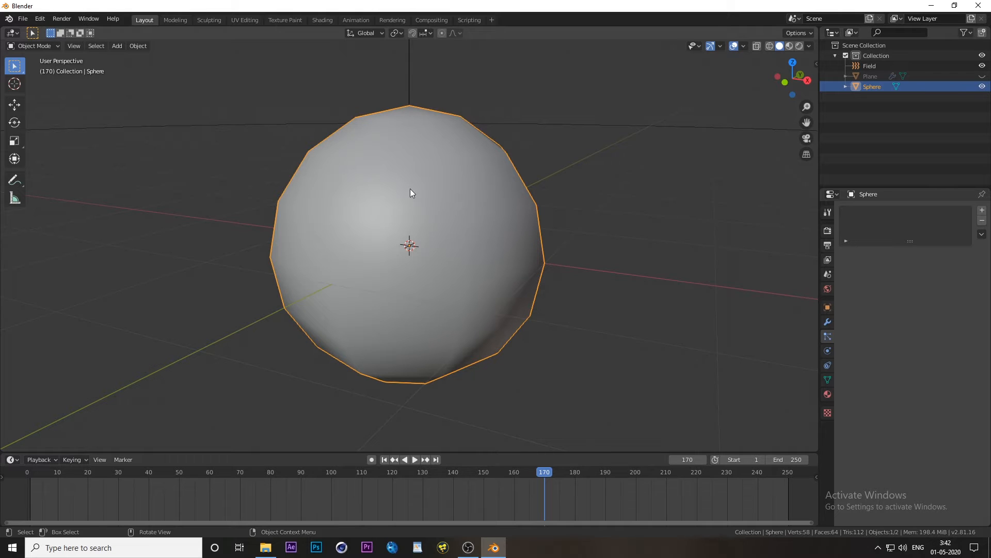
Create a new material for the sphere in the Shading workspace and delete its Principled BSDF node.
{"action": "left_click", "coordinate": [316, 19]}
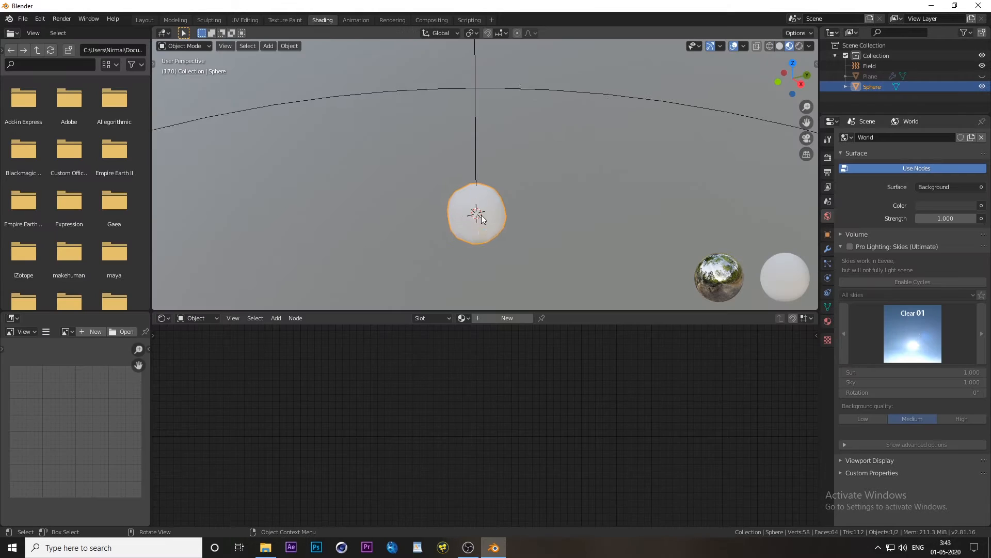
{"action": "left_click", "coordinate": [507, 318]}
{"action": "middle_click_drag", "start_coordinate": [573, 424], "coordinate": [614, 466]}
{"action": "left_click", "coordinate": [484, 376]}
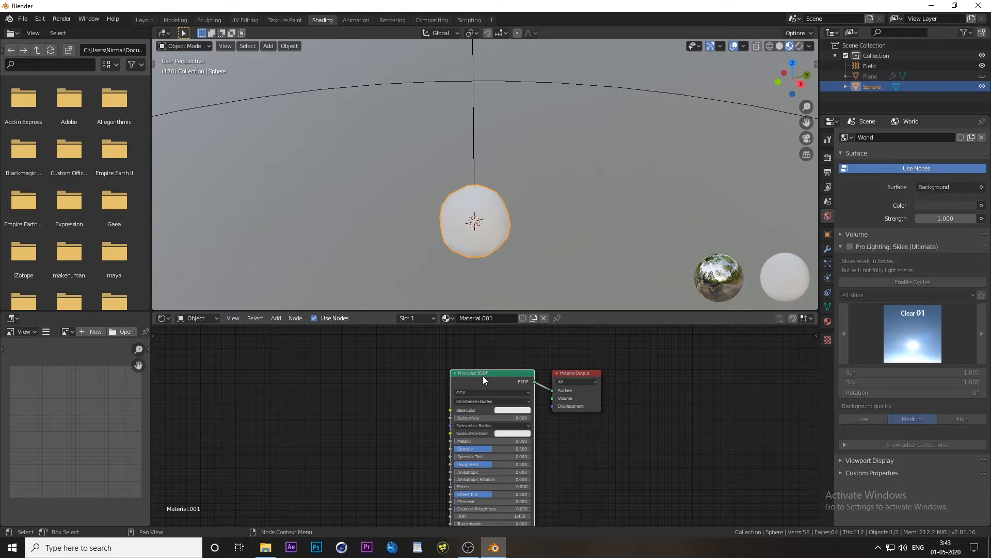
{"action": "key", "text": "Delete"}
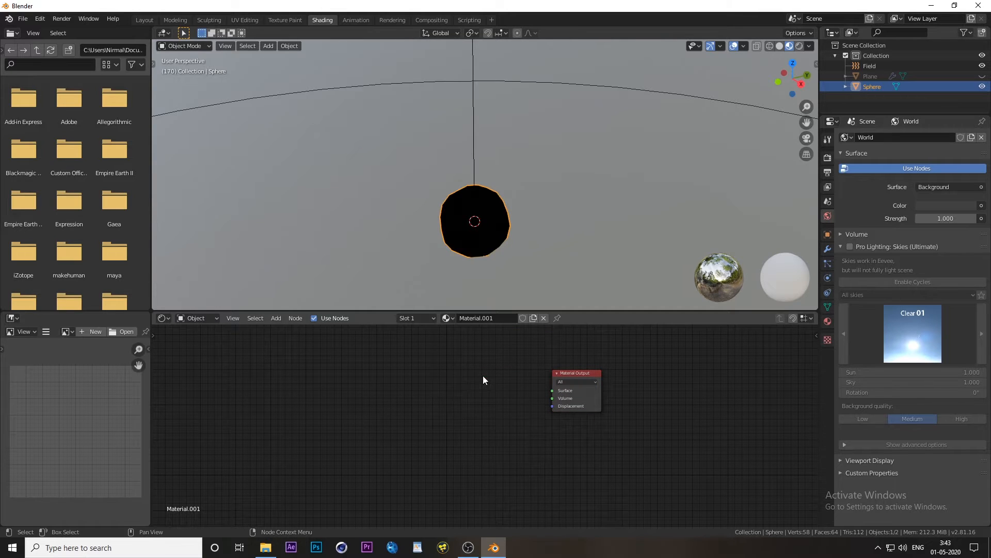
Add a Glass BSDF node and connect its BSDF output to the Material Output's Surface input.
{"action": "left_click", "coordinate": [275, 319]}
{"action": "mouse_move", "coordinate": [303, 375]}
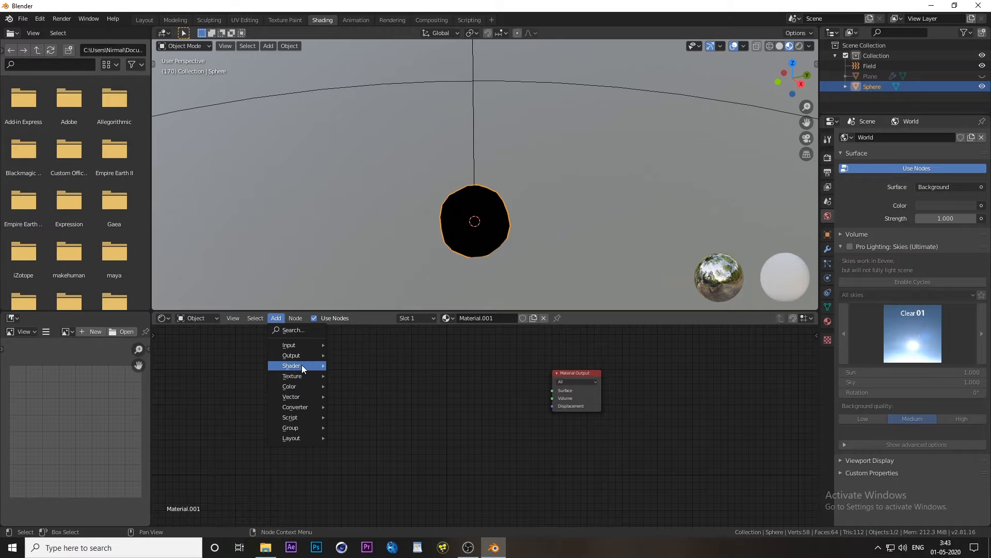
{"action": "left_click", "coordinate": [365, 237]}
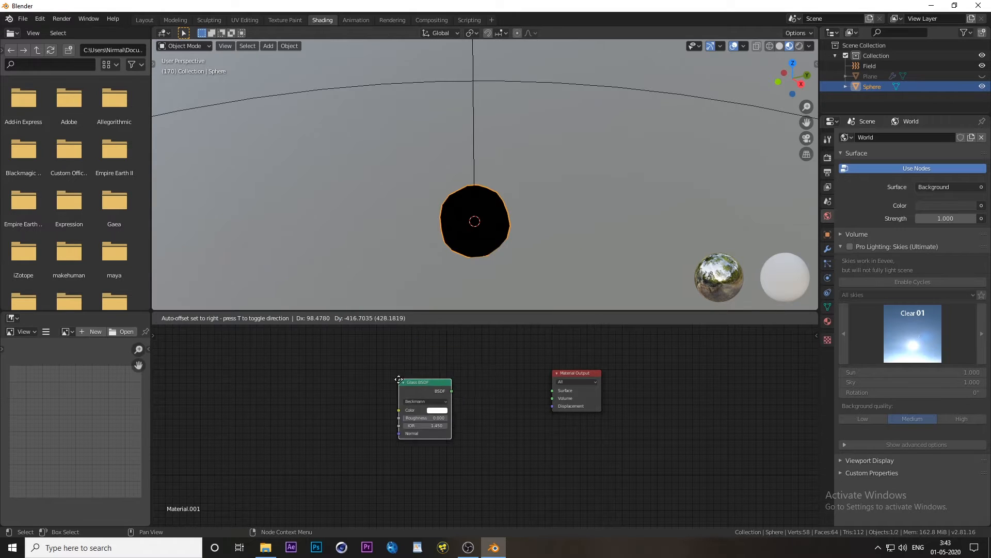
{"action": "scroll", "coordinate": [475, 396], "scroll_direction": "up", "scroll_amount": 3}
{"action": "middle_click_drag", "start_coordinate": [440, 430], "coordinate": [431, 438]}
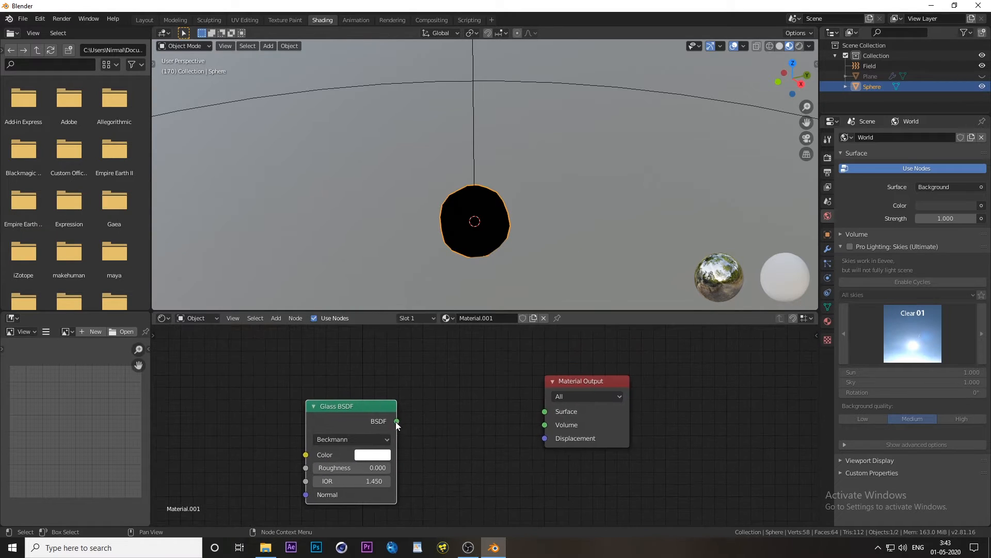
{"action": "left_click_drag", "start_coordinate": [397, 422], "coordinate": [545, 412]}
{"action": "middle_click_drag", "start_coordinate": [460, 442], "coordinate": [558, 413]}
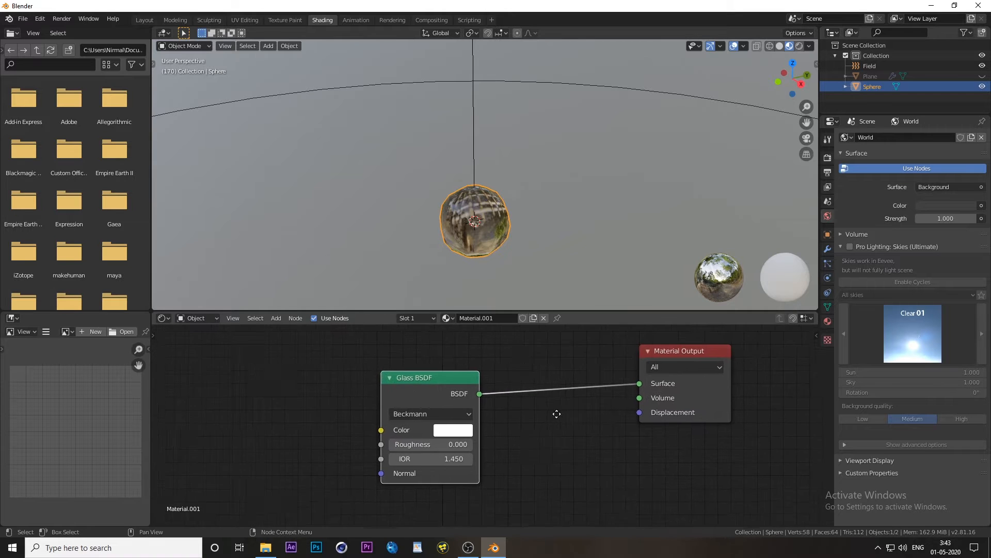
Set the Glass BSDF roughness to 0.085 and check the look of the sphere.
{"action": "scroll", "coordinate": [544, 423], "scroll_direction": "up", "scroll_amount": 3}
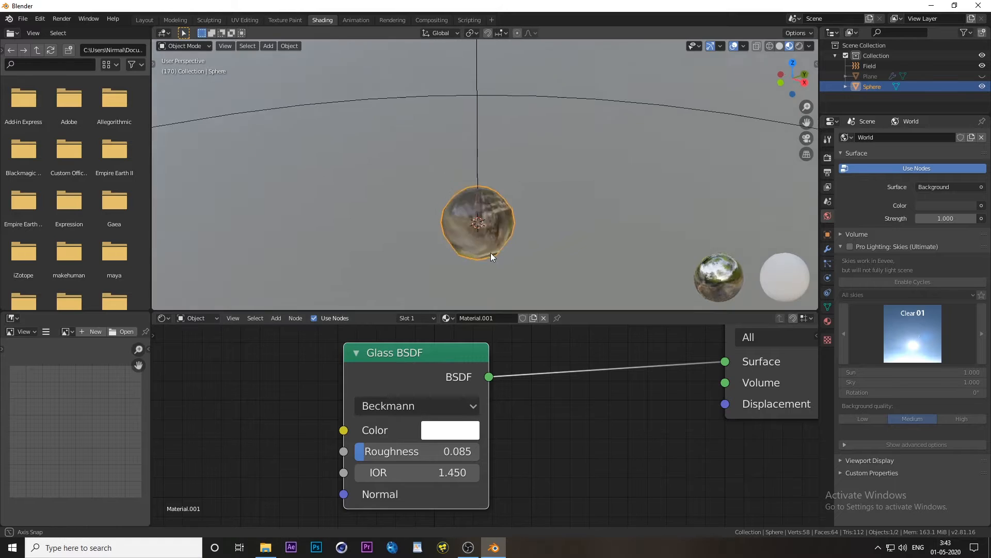
{"action": "mouse_move", "coordinate": [491, 253]}
{"action": "middle_mouse_down"}
{"action": "mouse_move", "coordinate": [485, 224]}
{"action": "mouse_move", "coordinate": [477, 253]}
{"action": "middle_mouse_up"}
{"action": "scroll", "coordinate": [477, 249], "scroll_direction": "up", "scroll_amount": 3}
{"action": "scroll", "coordinate": [478, 250], "scroll_direction": "down", "scroll_amount": 8}
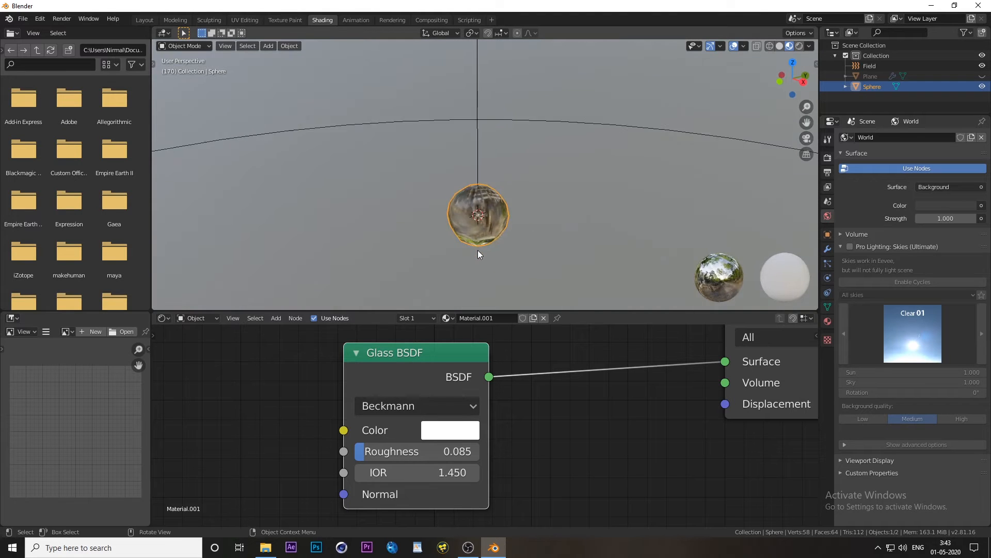
Unhide the emitter plane and move the sphere up about 17 m along Z, above the plane.
{"action": "left_click", "coordinate": [982, 76]}
{"action": "scroll", "coordinate": [569, 144], "scroll_direction": "down", "scroll_amount": 4}
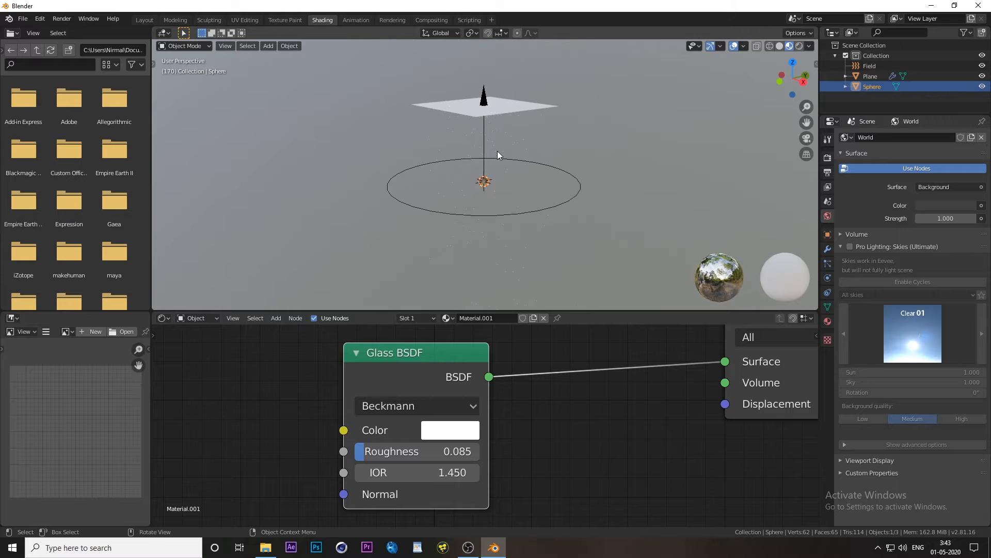
{"action": "left_click", "coordinate": [486, 183]}
{"action": "scroll", "coordinate": [517, 185], "scroll_direction": "up", "scroll_amount": 4}
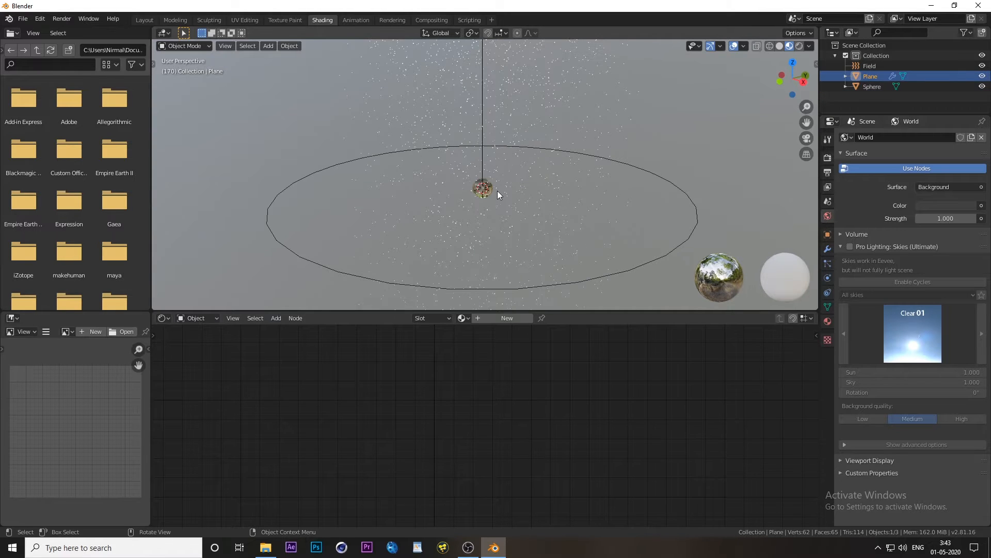
{"action": "left_click", "coordinate": [497, 194]}
{"action": "scroll", "coordinate": [537, 190], "scroll_direction": "down", "scroll_amount": 5}
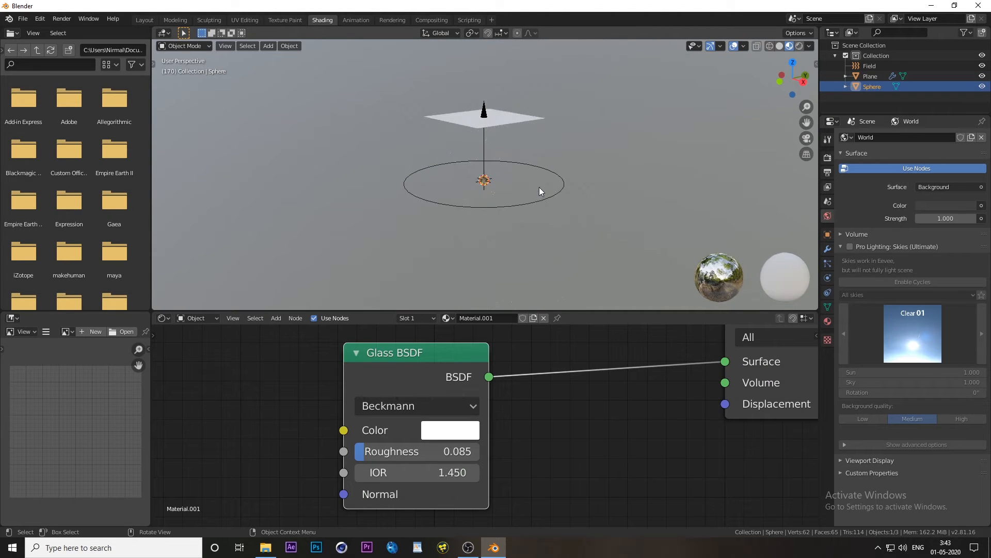
{"action": "key", "text": "g"}
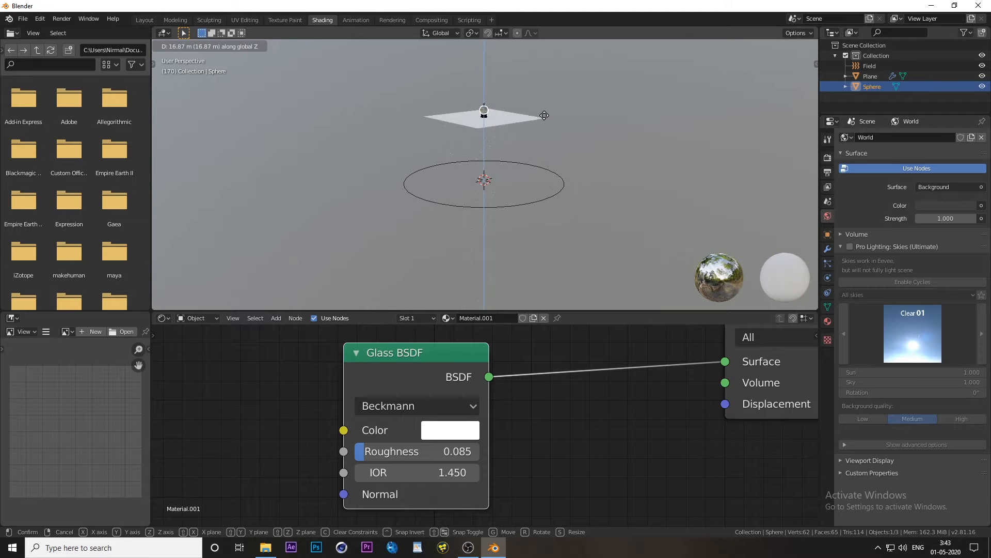
{"action": "left_click", "coordinate": [543, 119]}
{"action": "scroll", "coordinate": [560, 151], "scroll_direction": "up", "scroll_amount": 6}
{"action": "middle_click_drag", "start_coordinate": [565, 172], "coordinate": [531, 183]}
{"action": "scroll", "coordinate": [535, 182], "scroll_direction": "down", "scroll_amount": 6}
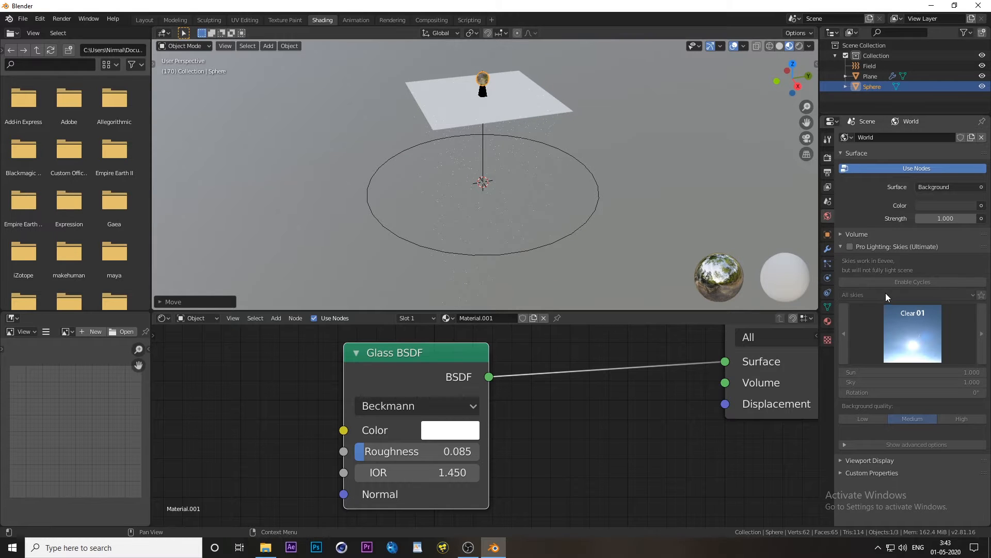
Select the emitter plane and delete the bake of its particle cache.
{"action": "left_click", "coordinate": [826, 265]}
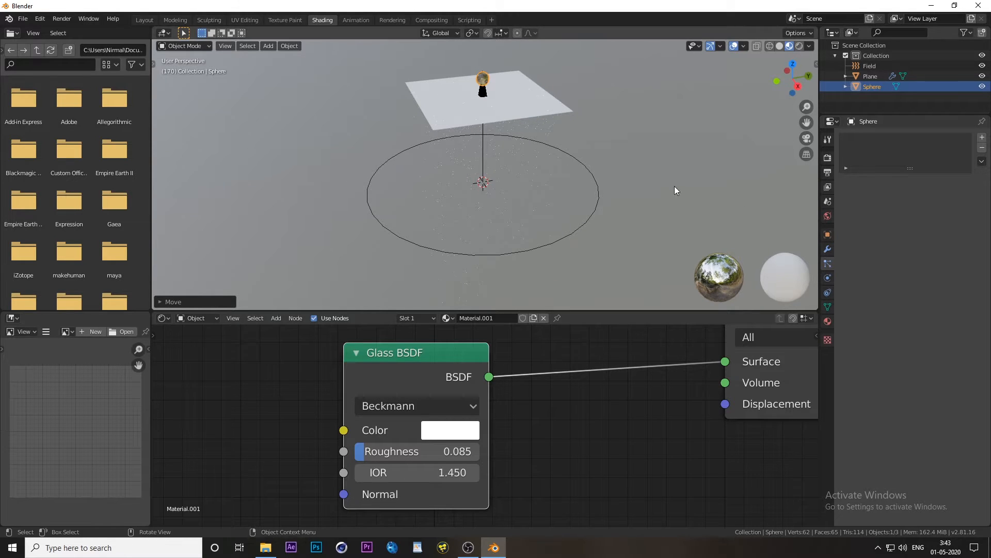
{"action": "left_click", "coordinate": [544, 106]}
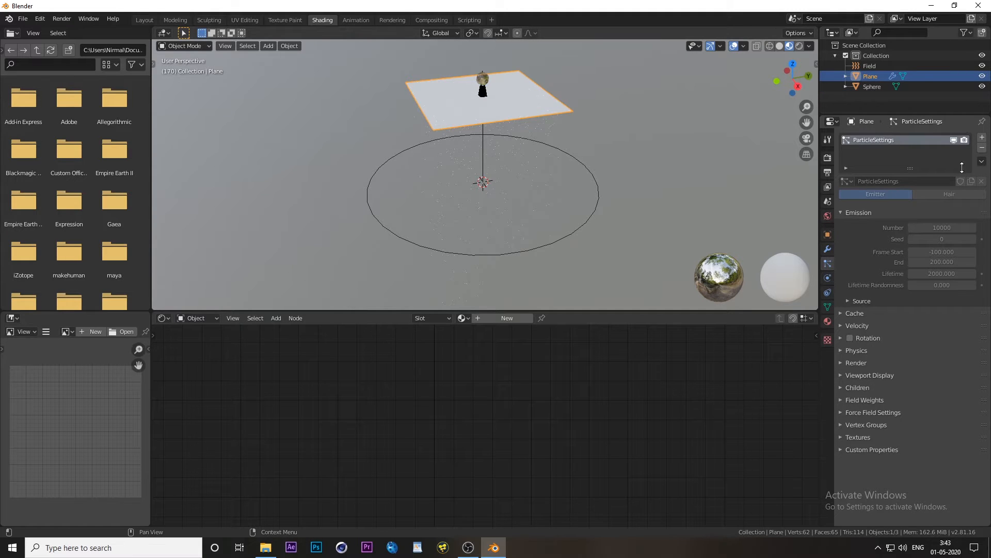
{"action": "left_click", "coordinate": [842, 314]}
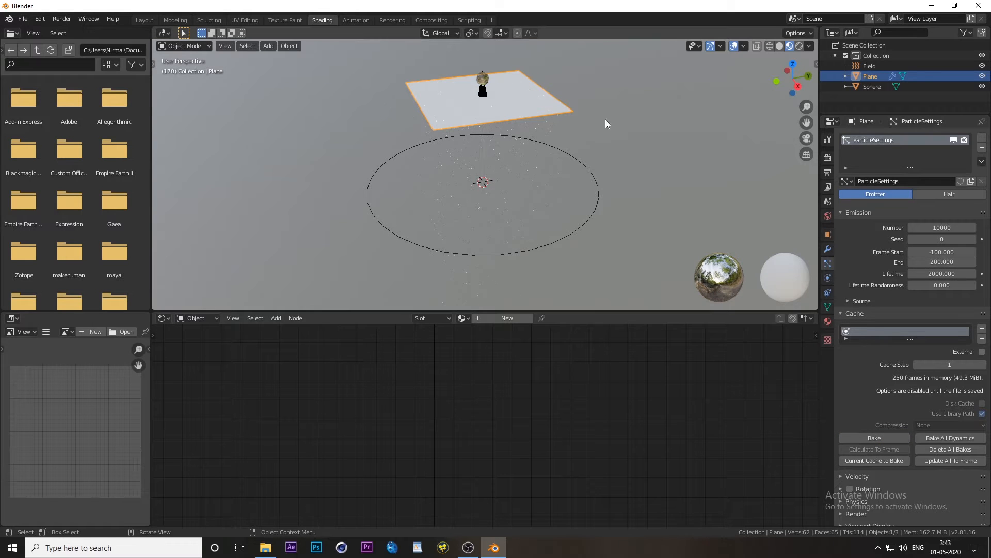
{"action": "scroll", "coordinate": [890, 400], "scroll_direction": "down", "scroll_amount": 4}
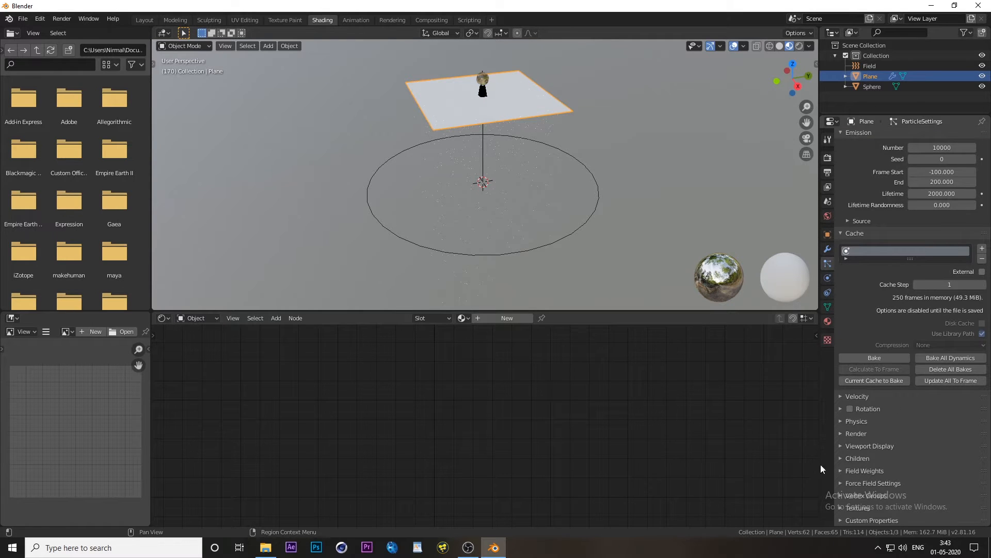
Set the plane's particle system to render its particles as Object.
{"action": "left_click", "coordinate": [842, 433]}
{"action": "scroll", "coordinate": [902, 413], "scroll_direction": "down", "scroll_amount": 5}
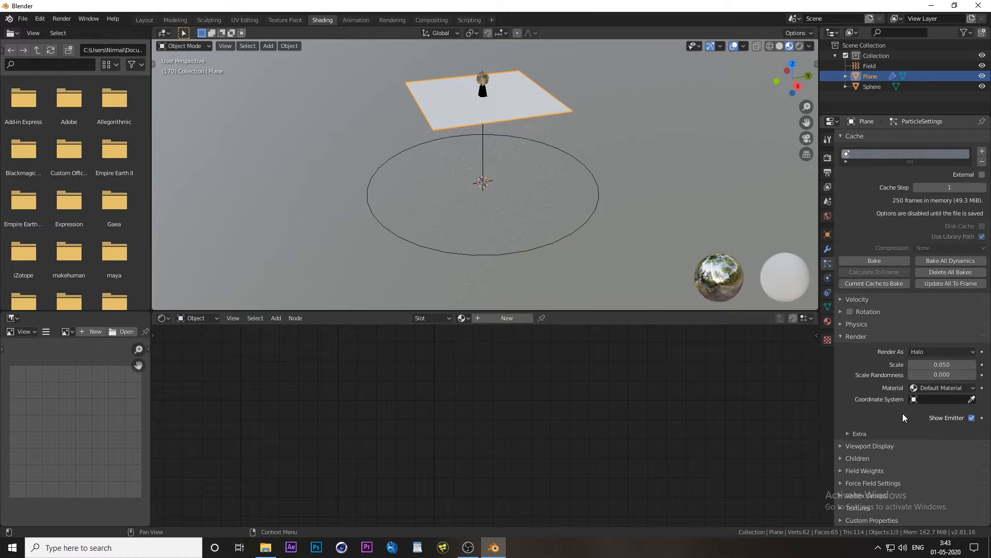
{"action": "left_click", "coordinate": [940, 351]}
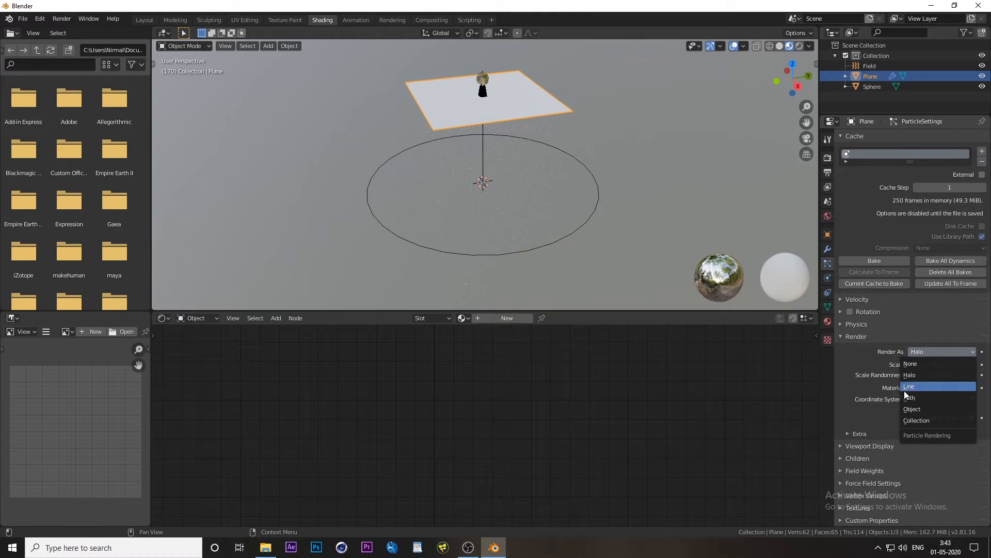
{"action": "left_click", "coordinate": [907, 411]}
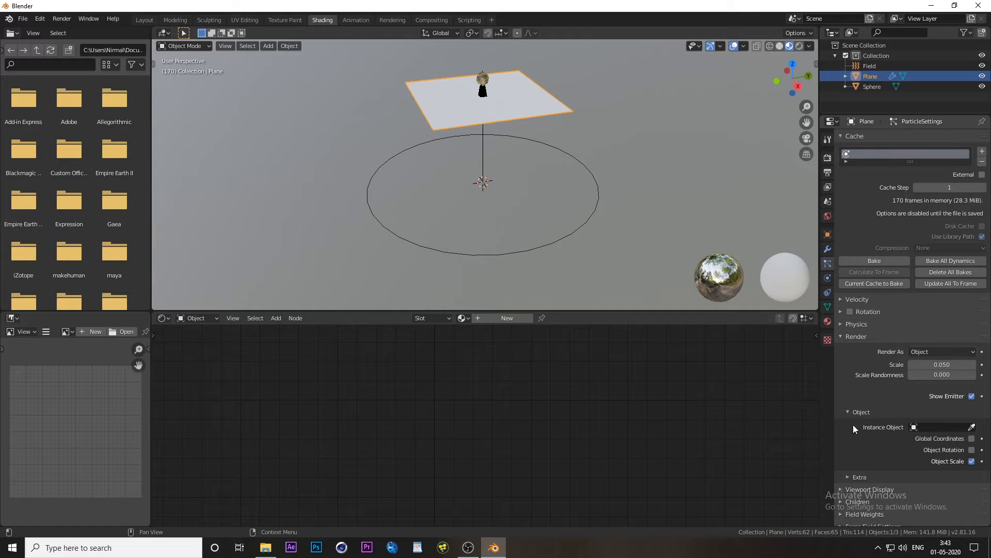
Set the sphere above the plane as the instance object of the plane's particles.
{"action": "left_click", "coordinate": [972, 428]}
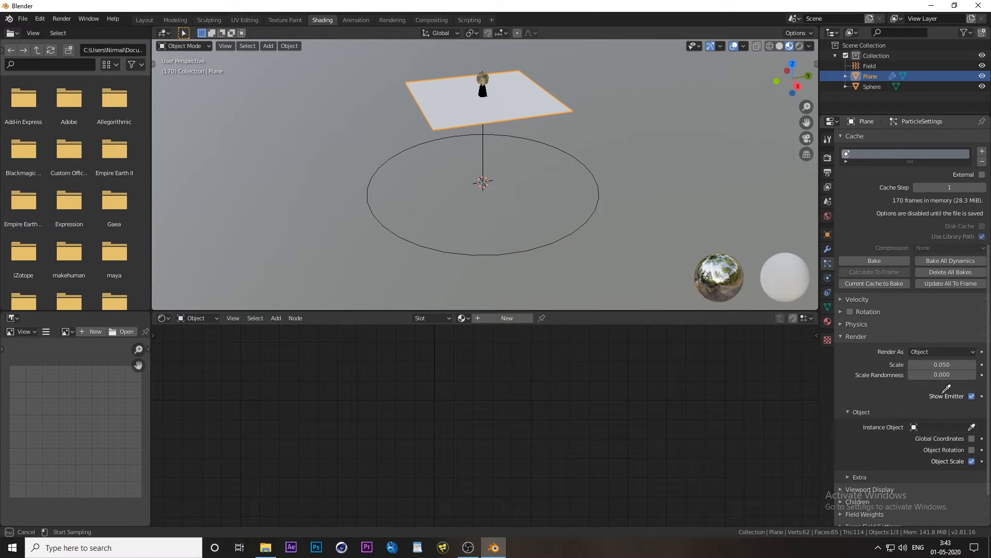
{"action": "left_click", "coordinate": [484, 78]}
{"action": "scroll", "coordinate": [528, 188], "scroll_direction": "up", "scroll_amount": 6}
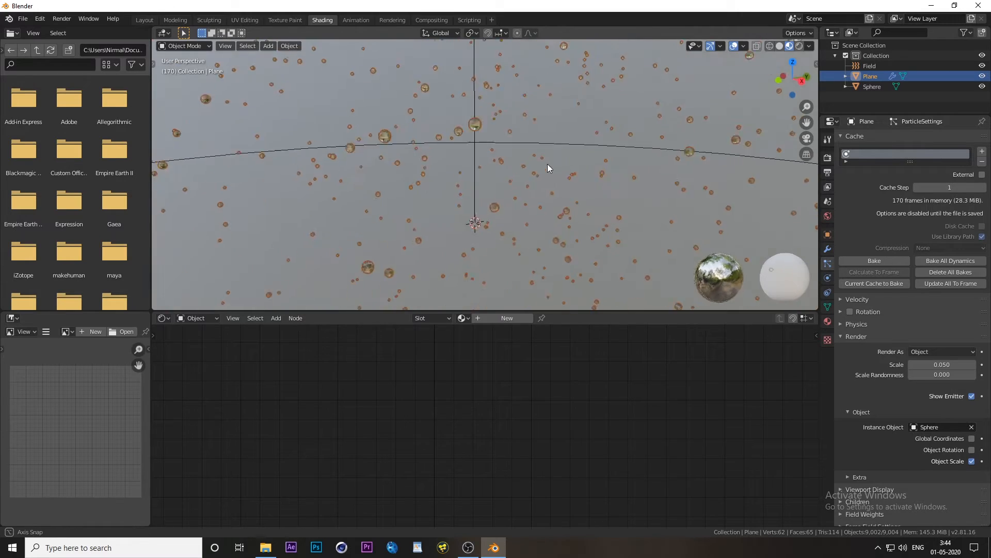
{"action": "middle_click_drag", "start_coordinate": [547, 163], "coordinate": [521, 168]}
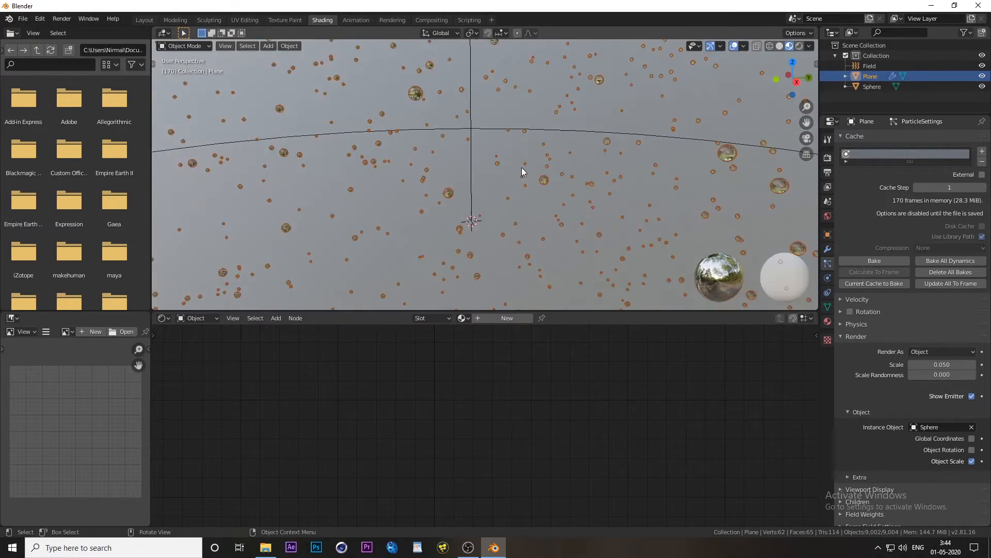
Turn off Show Emitter in the render settings of the plane's particle system.
{"action": "scroll", "coordinate": [521, 167], "scroll_direction": "down", "scroll_amount": 10}
{"action": "middle_click_drag", "start_coordinate": [537, 126], "coordinate": [486, 170]}
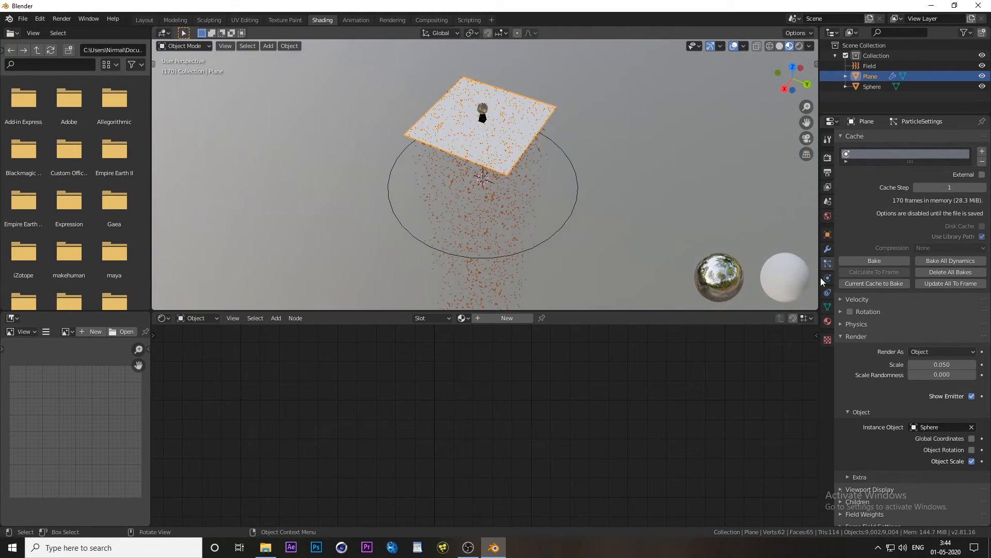
{"action": "left_click", "coordinate": [972, 397]}
{"action": "middle_click_drag", "start_coordinate": [542, 207], "coordinate": [539, 162]}
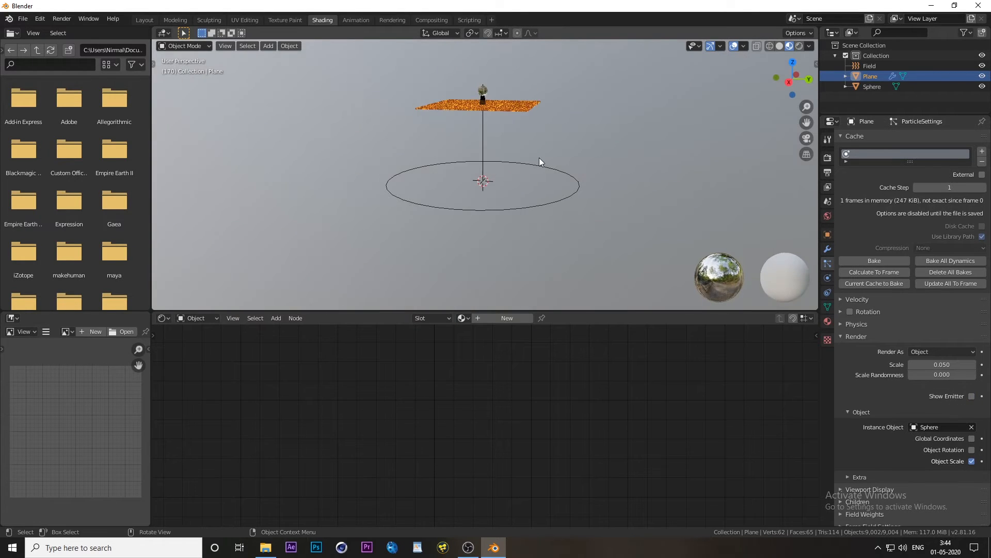
Play the animation and examine the motion of the sphere-instanced particles from several angles and distances.
{"action": "scroll", "coordinate": [539, 159], "scroll_direction": "up", "scroll_amount": 5}
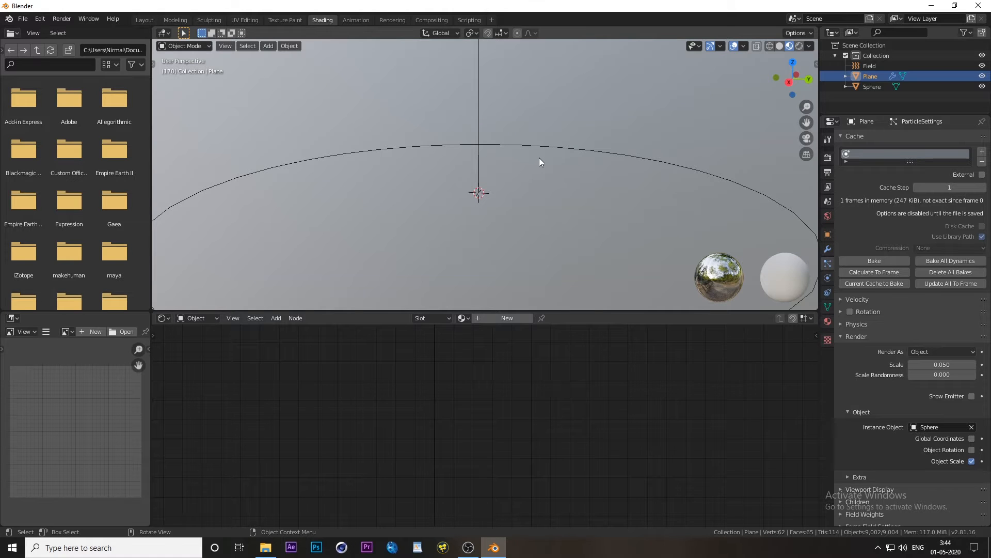
{"action": "key", "text": "space"}
{"action": "middle_click_drag", "start_coordinate": [544, 141], "coordinate": [569, 126]}
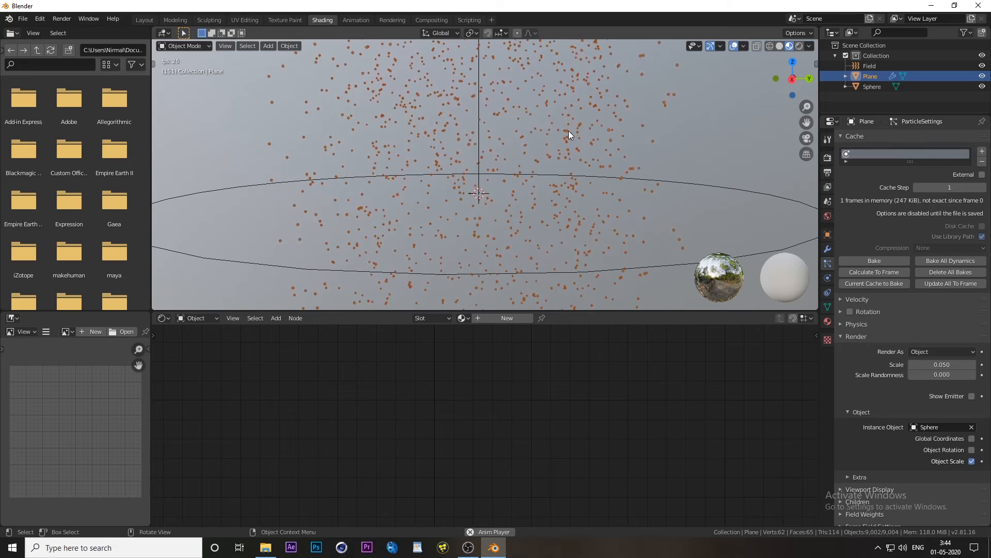
{"action": "mouse_move", "coordinate": [568, 131]}
{"action": "middle_mouse_down"}
{"action": "mouse_move", "coordinate": [590, 132]}
{"action": "mouse_move", "coordinate": [554, 137]}
{"action": "middle_mouse_up"}
{"action": "scroll", "coordinate": [554, 137], "scroll_direction": "up", "scroll_amount": 3}
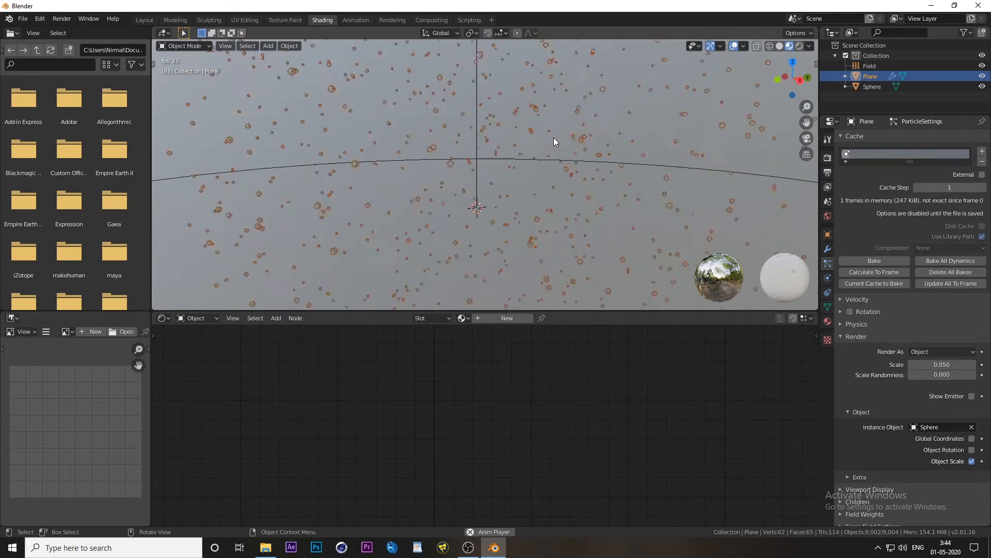
{"action": "middle_click_drag", "start_coordinate": [554, 138], "coordinate": [519, 140]}
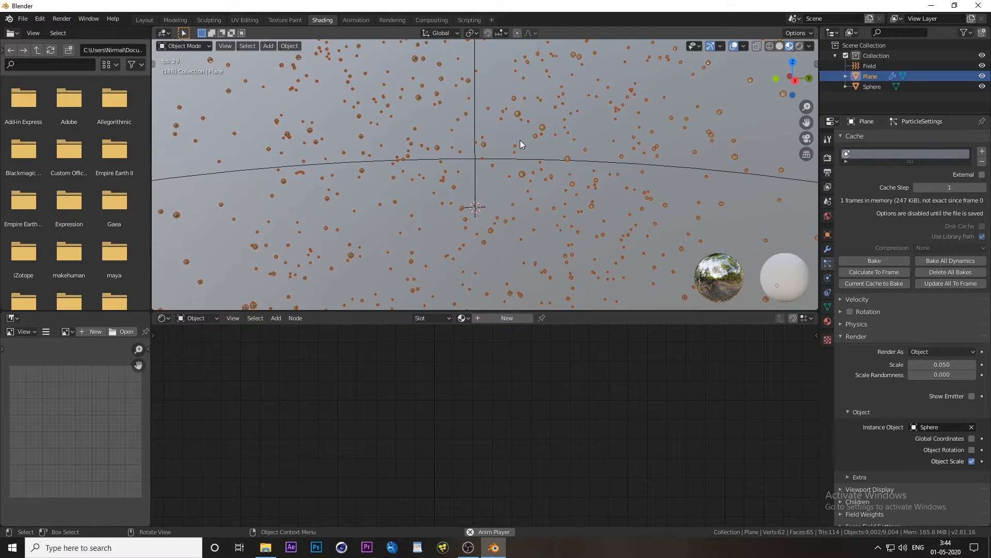
{"action": "middle_click_drag", "start_coordinate": [516, 139], "coordinate": [513, 172]}
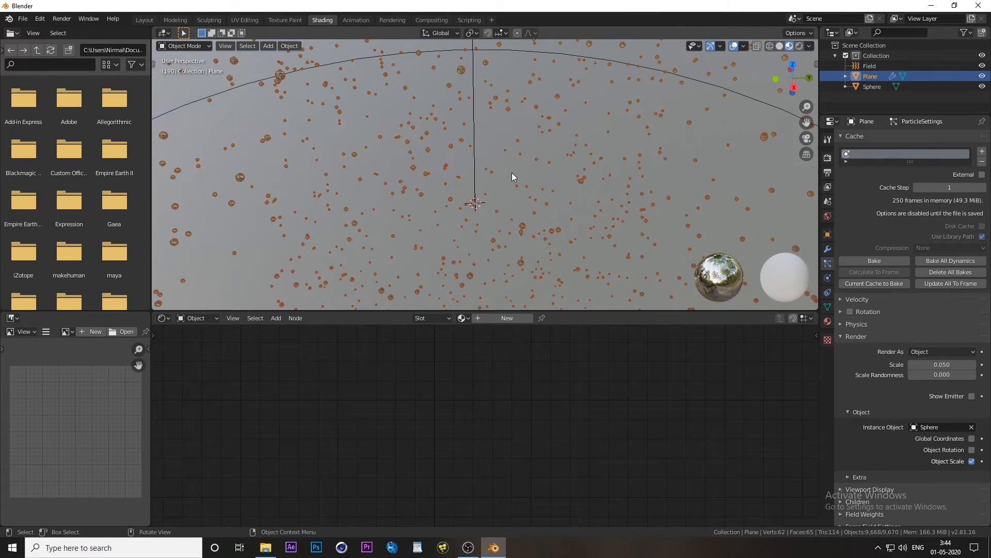
{"action": "scroll", "coordinate": [512, 173], "scroll_direction": "down", "scroll_amount": 6}
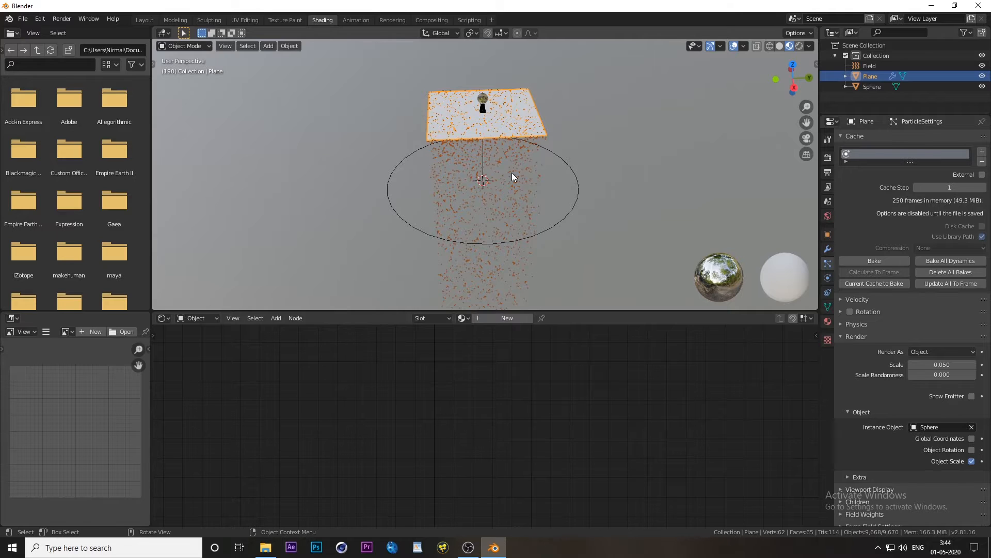
{"action": "scroll", "coordinate": [512, 172], "scroll_direction": "up", "scroll_amount": 5}
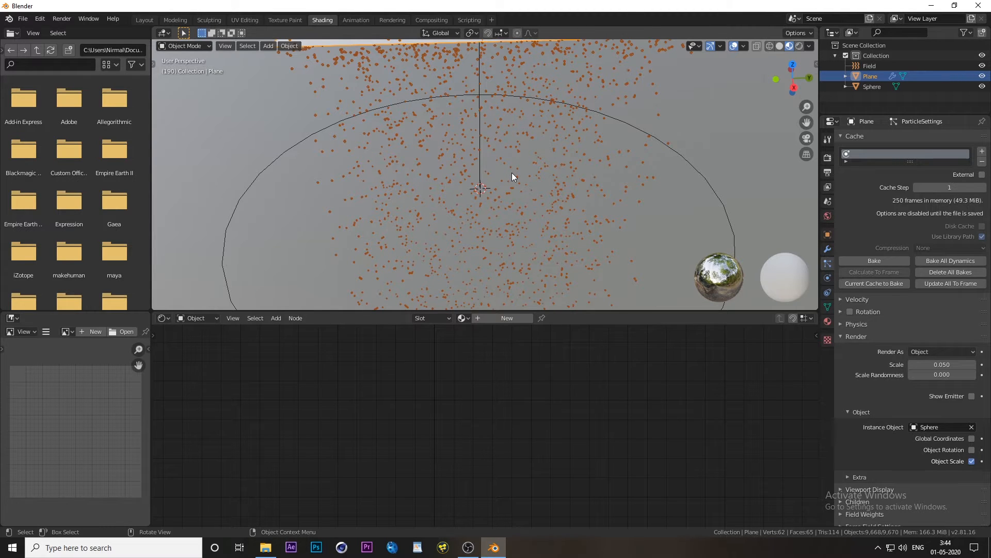
Hide the plane's particle system in the viewport and switch the viewport to Solid shading.
{"action": "scroll", "coordinate": [866, 236], "scroll_direction": "up", "scroll_amount": 8}
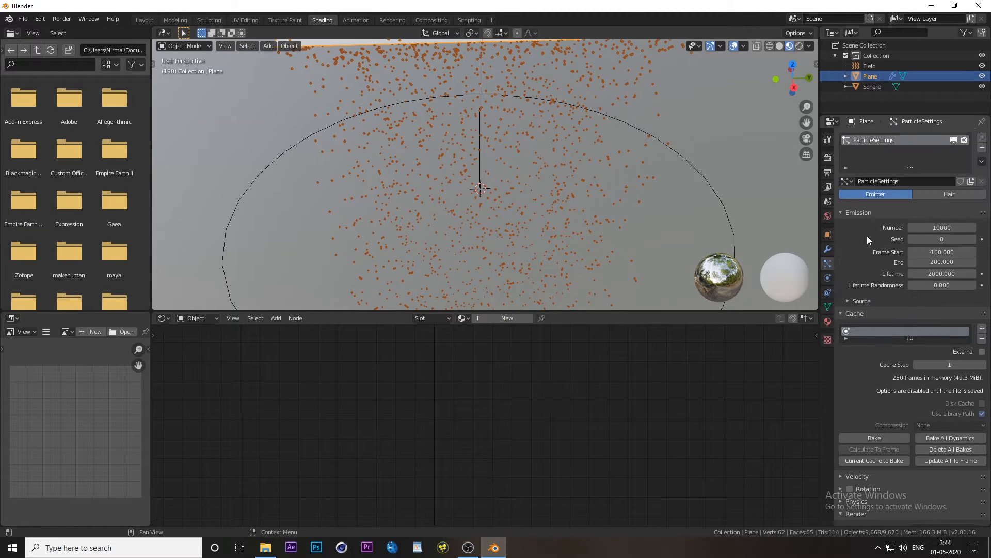
{"action": "left_click", "coordinate": [954, 139]}
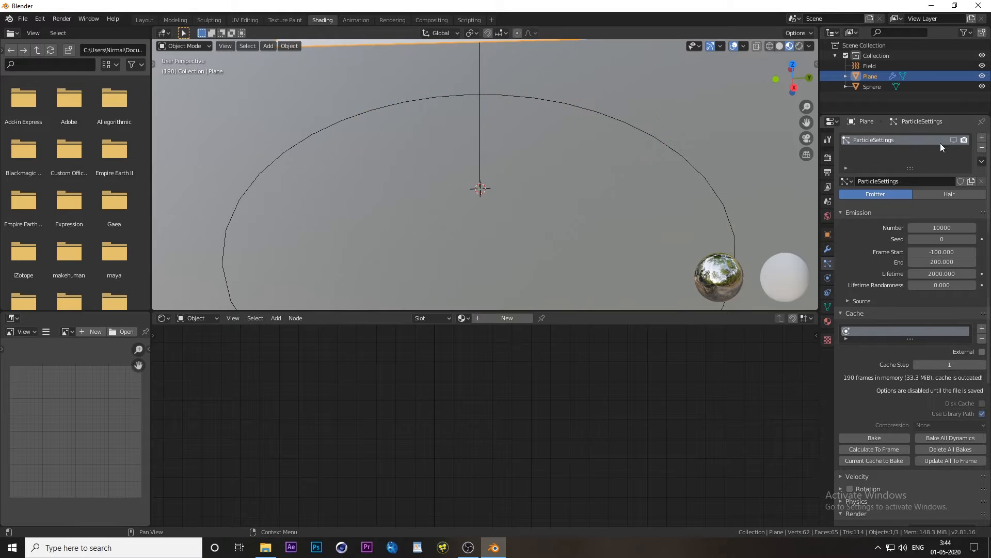
{"action": "middle_click_drag", "start_coordinate": [646, 176], "coordinate": [702, 78]}
{"action": "left_click", "coordinate": [780, 46]}
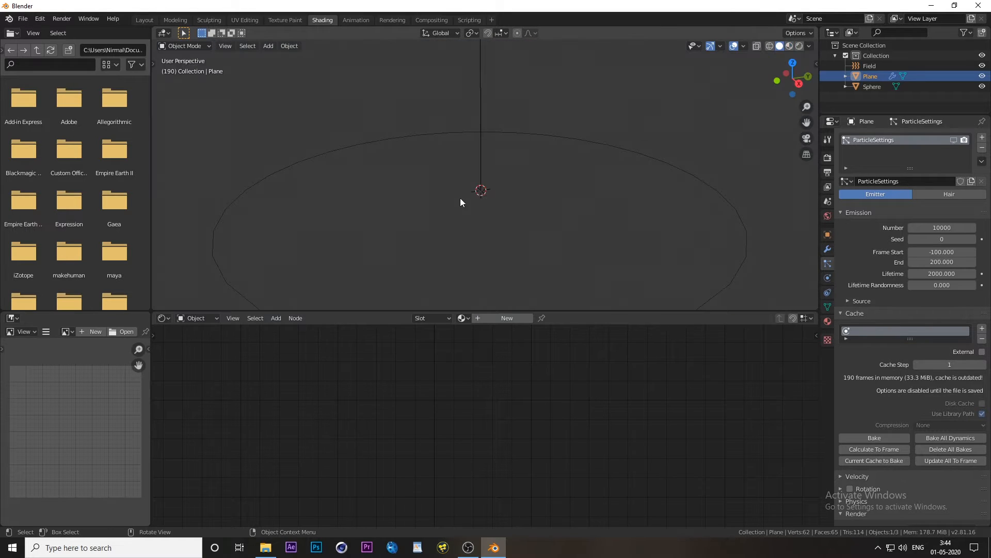
Add a camera, reset its rotation and location to zero, and check the camera view.
{"action": "mouse_move", "coordinate": [460, 197]}
{"action": "middle_mouse_down"}
{"action": "mouse_move", "coordinate": [569, 185]}
{"action": "mouse_move", "coordinate": [569, 199]}
{"action": "middle_mouse_up"}
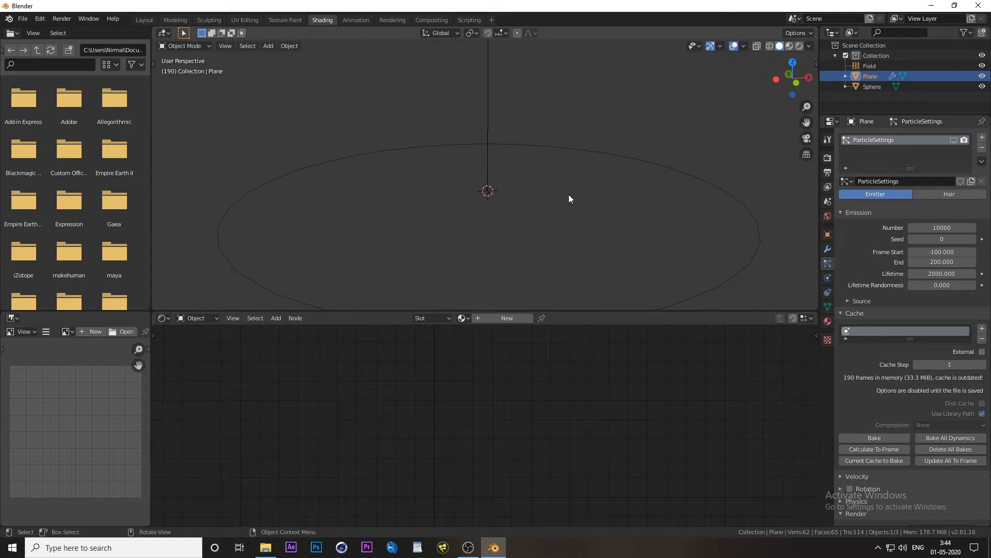
{"action": "key", "text": "shift+a"}
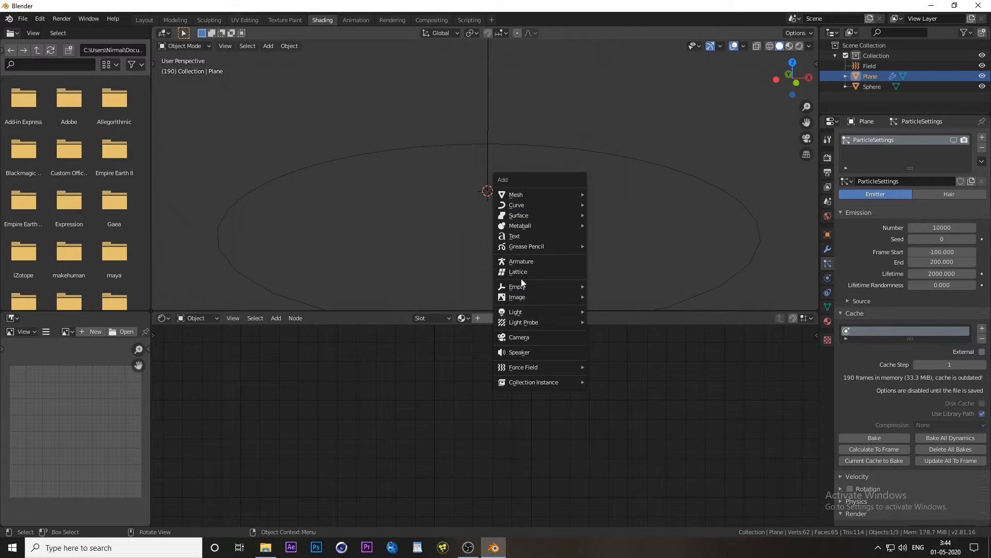
{"action": "left_click", "coordinate": [522, 335]}
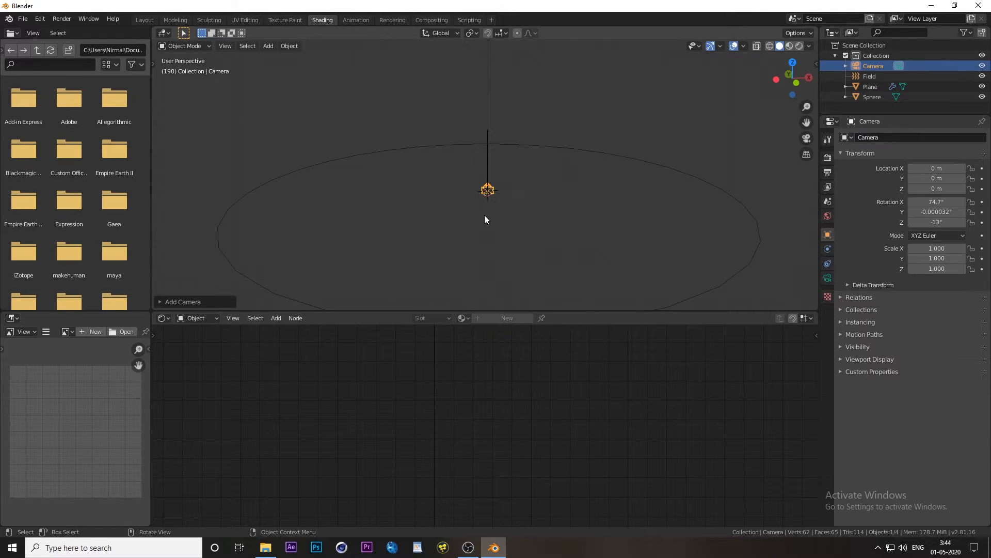
{"action": "middle_click_drag", "start_coordinate": [484, 216], "coordinate": [522, 250]}
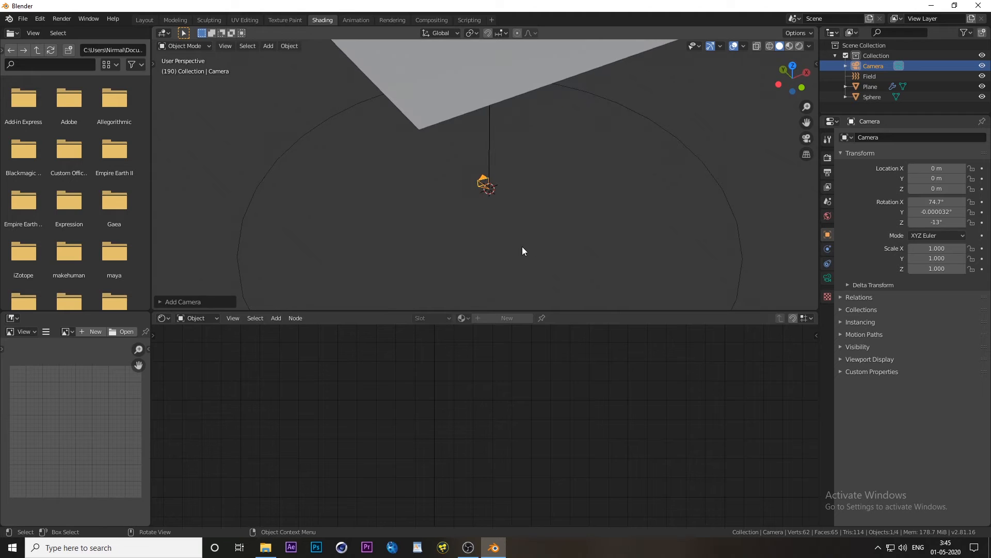
{"action": "key", "text": "alt+r"}
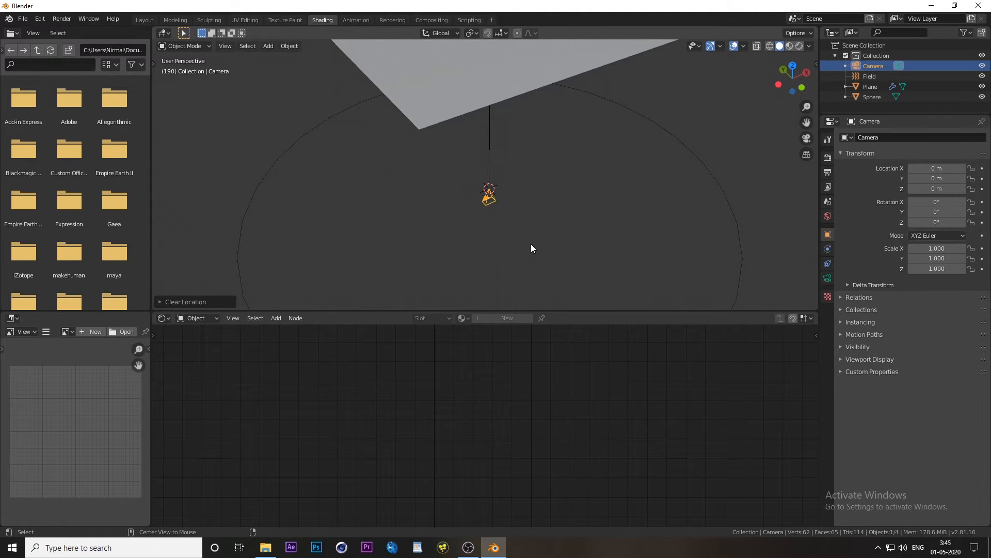
{"action": "middle_click_drag", "start_coordinate": [531, 248], "coordinate": [537, 212]}
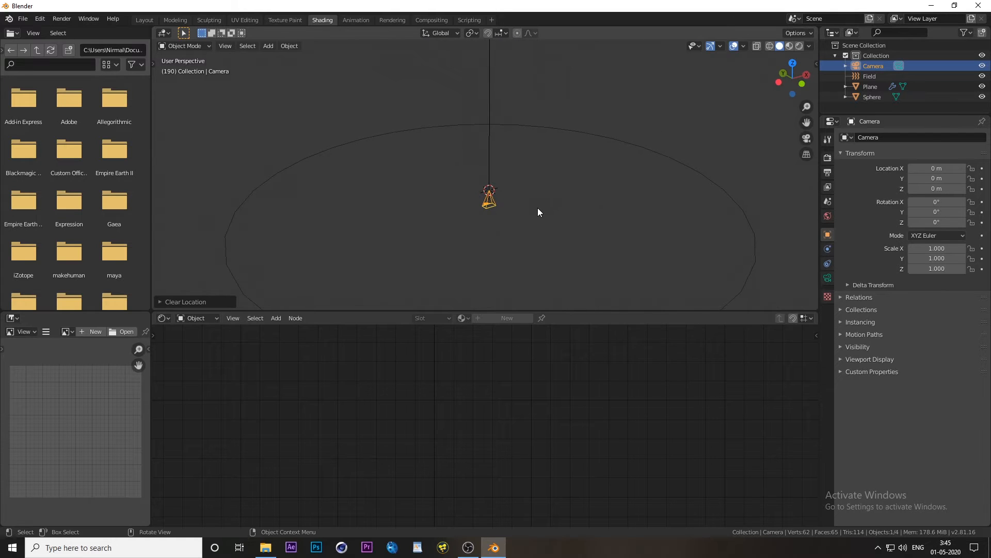
{"action": "key", "text": "KP_0"}
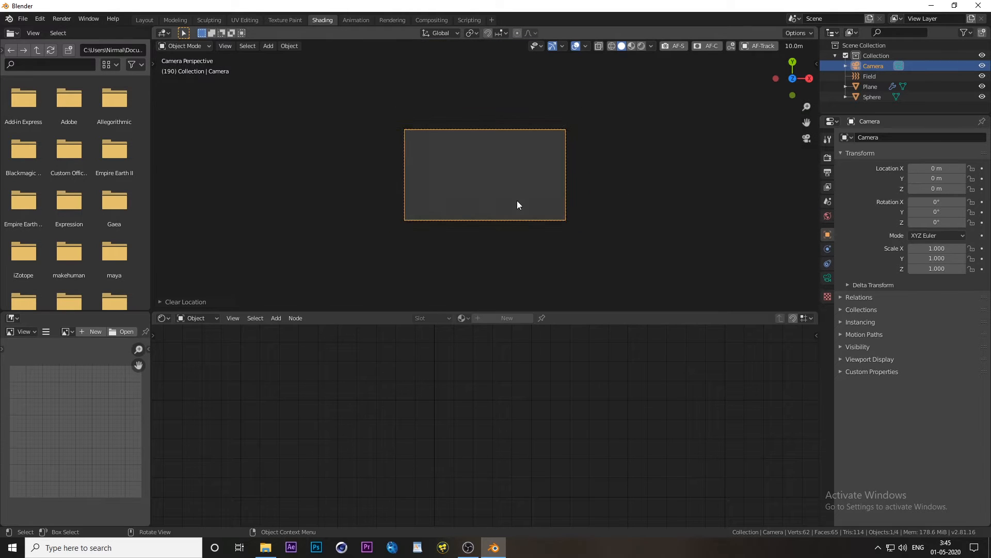
{"action": "key", "text": "KP_0"}
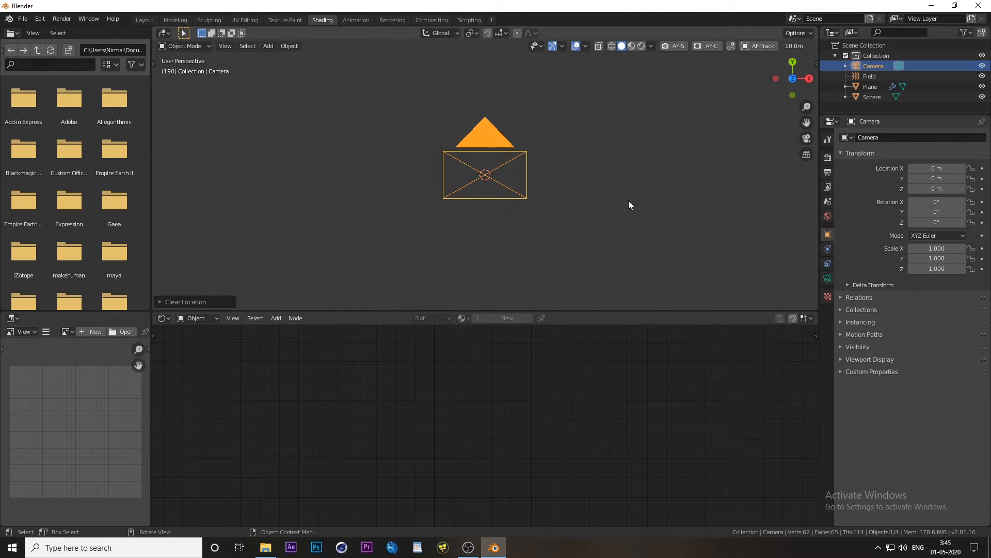
Switch the viewport to Rendered shading and assign an Environment Texture to the world background color.
{"action": "mouse_move", "coordinate": [628, 202]}
{"action": "middle_mouse_down"}
{"action": "mouse_move", "coordinate": [568, 205]}
{"action": "mouse_move", "coordinate": [595, 150]}
{"action": "mouse_move", "coordinate": [599, 217]}
{"action": "mouse_move", "coordinate": [510, 180]}
{"action": "mouse_move", "coordinate": [521, 171]}
{"action": "mouse_move", "coordinate": [565, 210]}
{"action": "mouse_move", "coordinate": [805, 200]}
{"action": "middle_mouse_up"}
{"action": "scroll", "coordinate": [600, 216], "scroll_direction": "down", "scroll_amount": 5}
{"action": "left_click", "coordinate": [798, 46]}
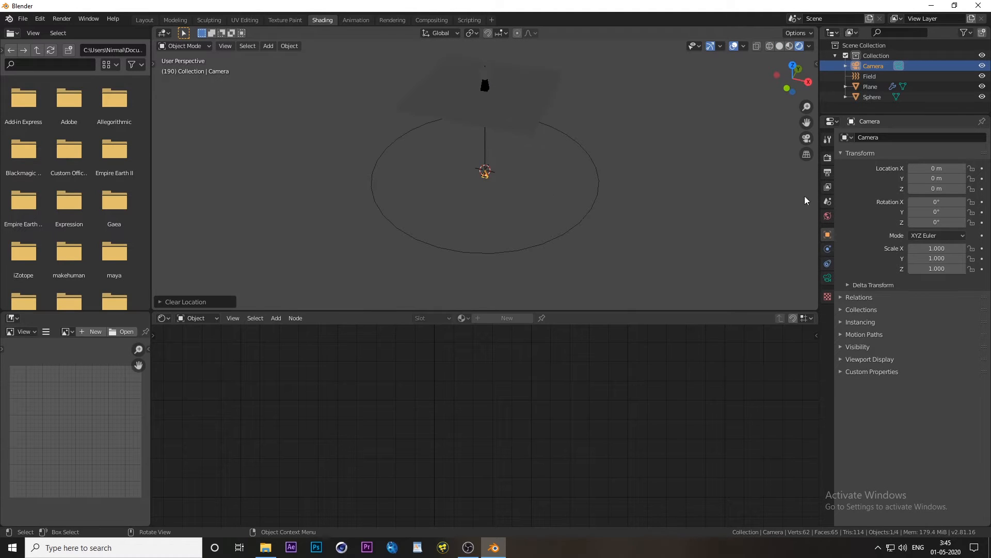
{"action": "left_click", "coordinate": [828, 216]}
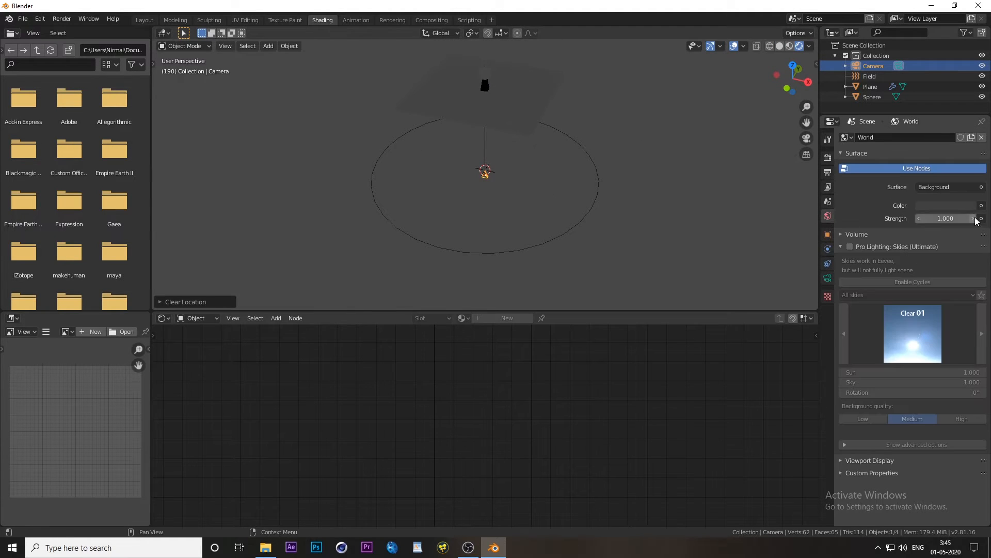
{"action": "left_click", "coordinate": [981, 206]}
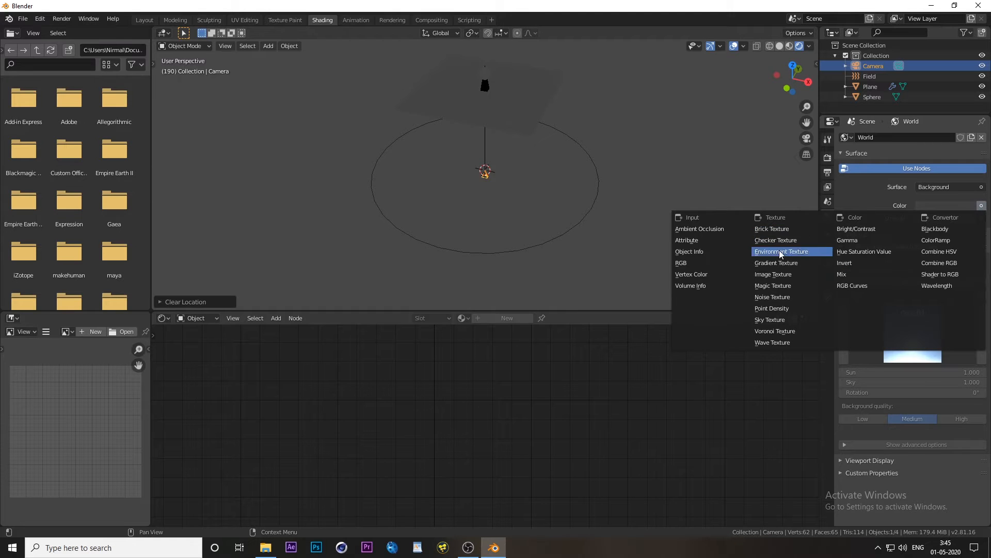
{"action": "left_click", "coordinate": [781, 251]}
Load mud_road_8k.hdr from the HDRI downloaded folder as the world's environment texture.
{"action": "left_click", "coordinate": [975, 218]}
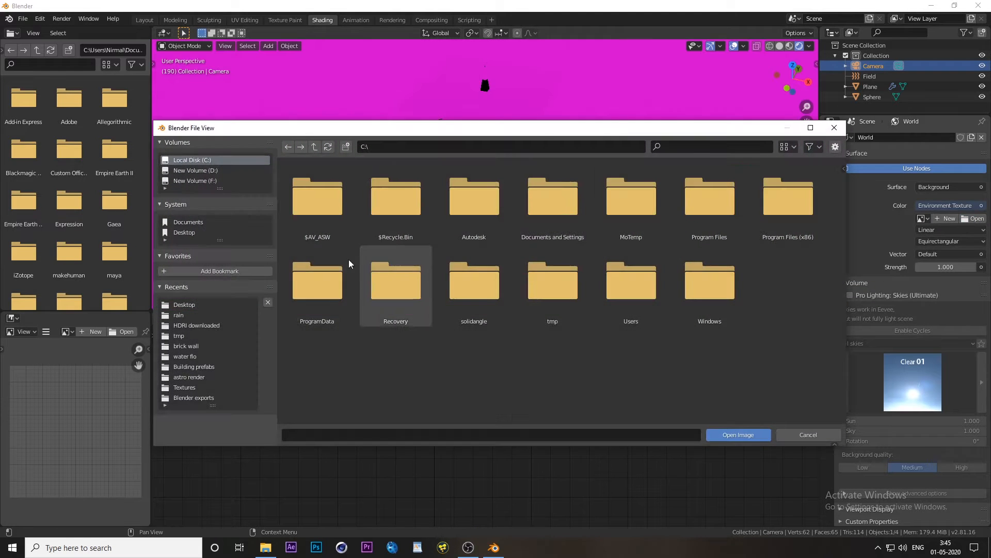
{"action": "left_click", "coordinate": [194, 324]}
{"action": "scroll", "coordinate": [570, 321], "scroll_direction": "down", "scroll_amount": 10}
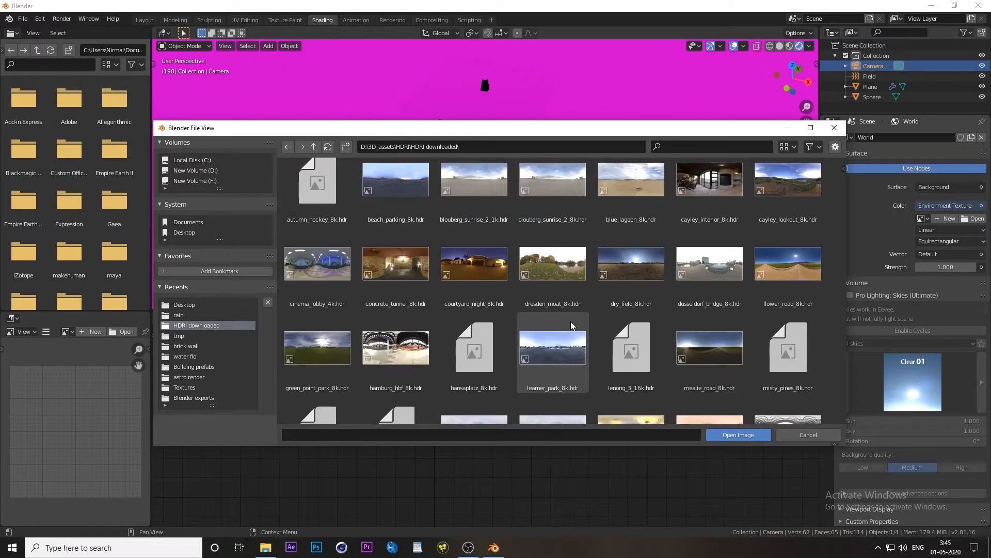
{"action": "left_click", "coordinate": [543, 278]}
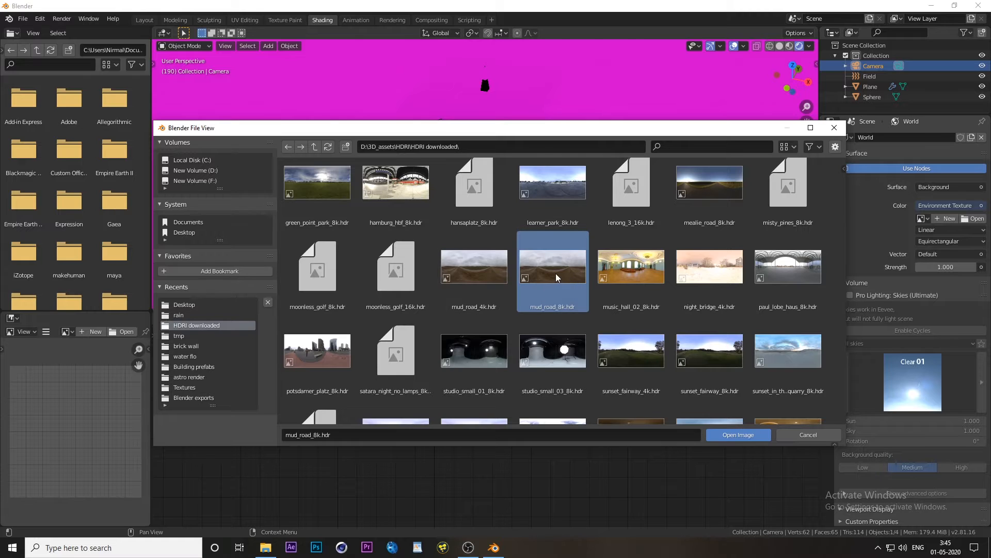
{"action": "left_click", "coordinate": [742, 435]}
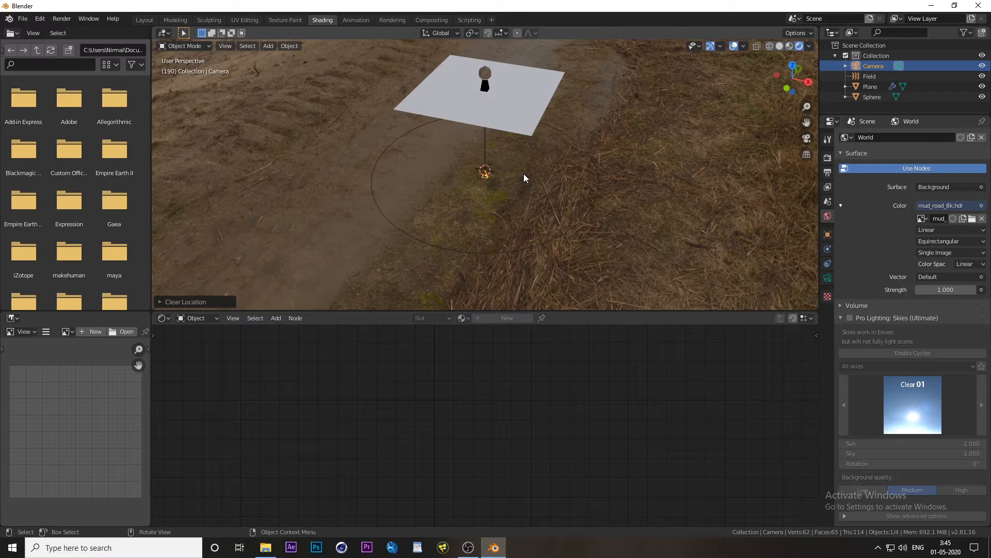
Rotate the camera 180° around the global Z axis.
{"action": "middle_click_drag", "start_coordinate": [523, 173], "coordinate": [514, 131]}
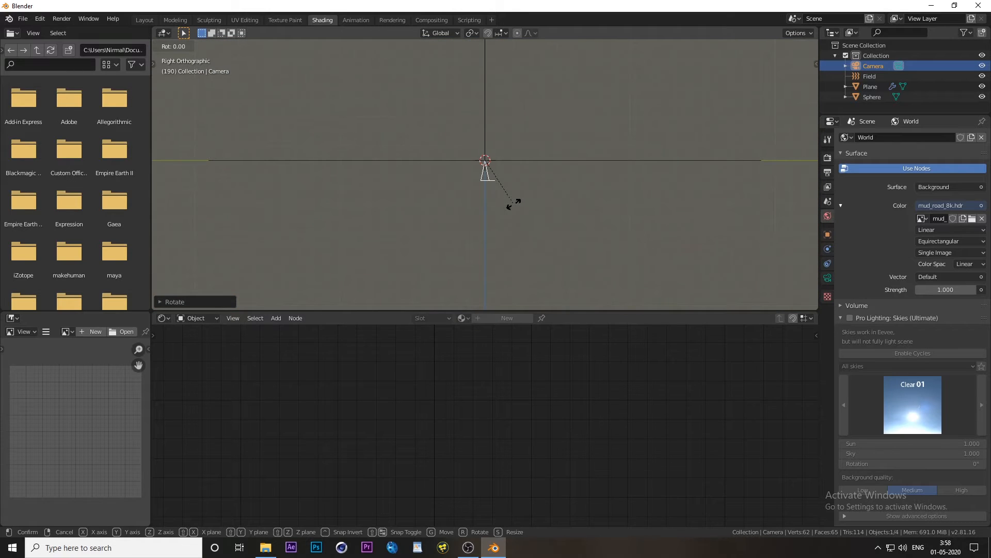
{"action": "right_click", "coordinate": [613, 208]}
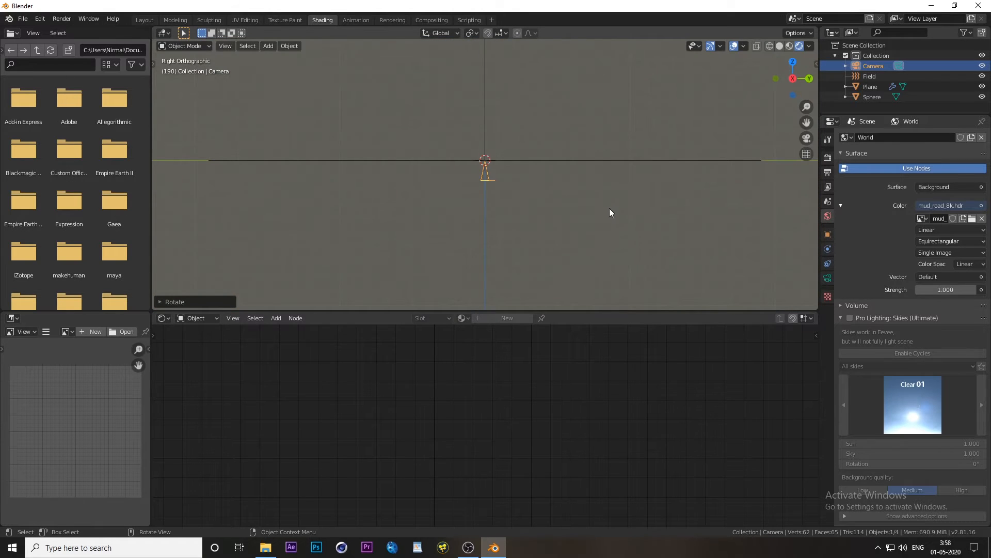
{"action": "type", "text": "rz"}
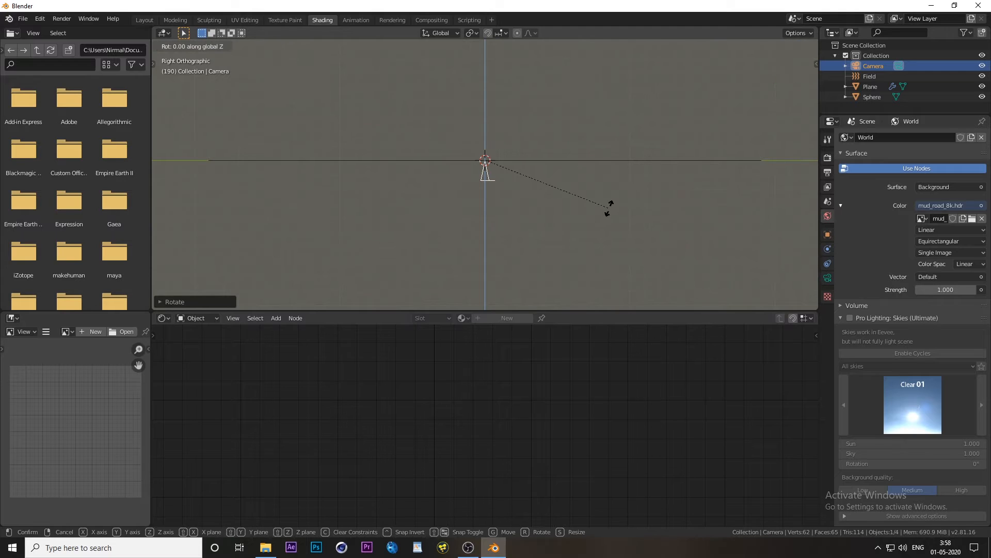
{"action": "type", "text": "180"}
{"action": "key", "text": "Return"}
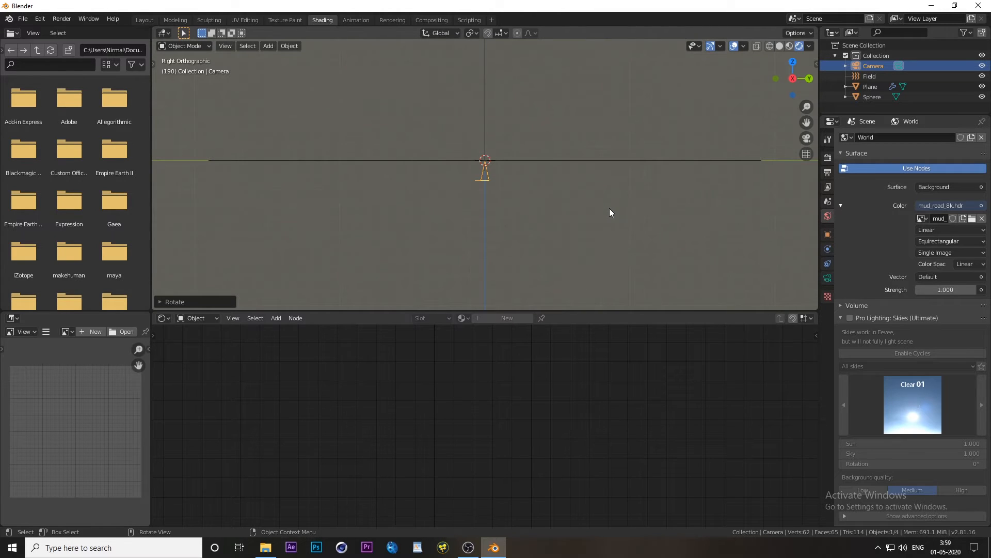
Rotate the camera 90° around the global X axis.
{"action": "key", "text": "r"}
{"action": "key", "text": "x"}
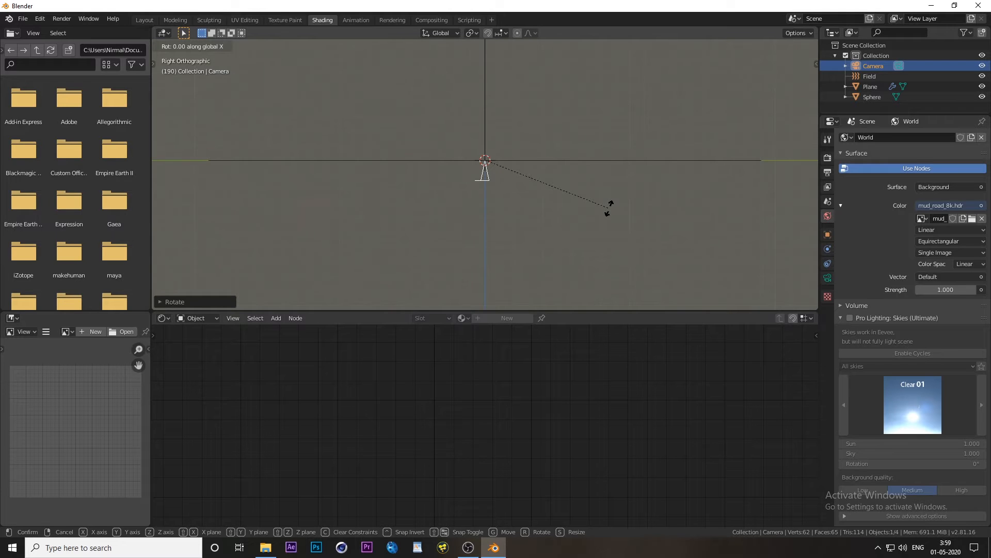
{"action": "type", "text": "90"}
{"action": "key", "text": "Return"}
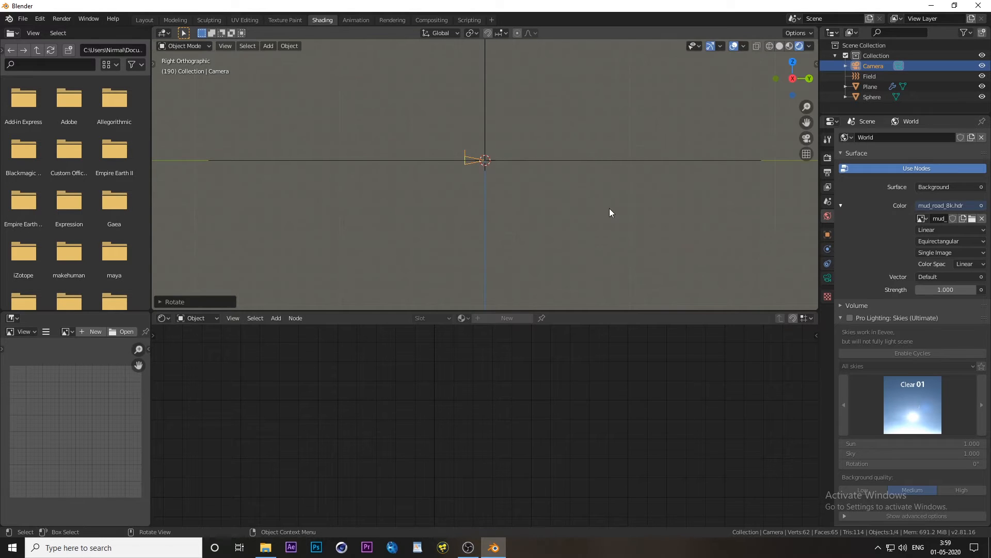
Look through the camera and rotate it freely with the trackball rotation to reframe the mud road background.
{"action": "middle_click_drag", "start_coordinate": [612, 206], "coordinate": [532, 218]}
{"action": "key", "text": "KP_0"}
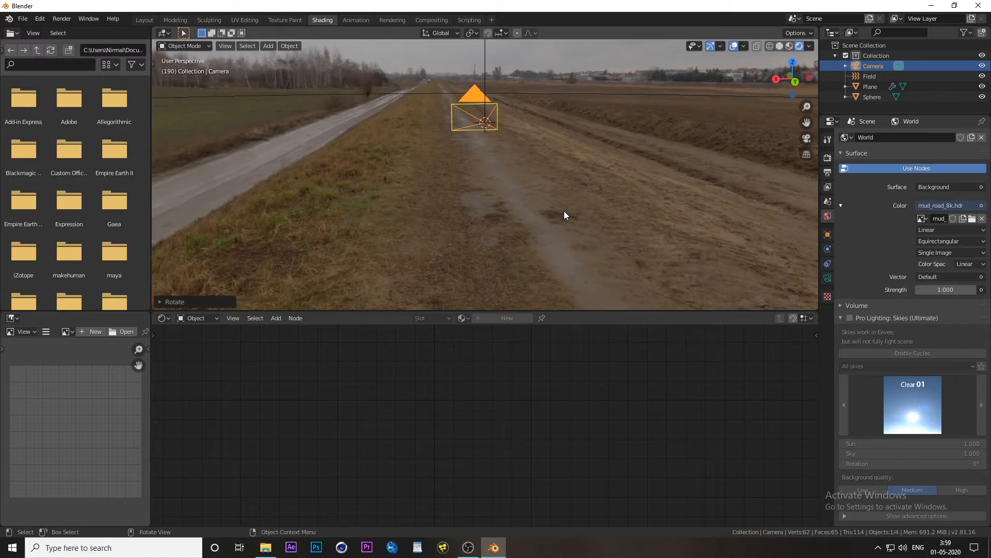
{"action": "scroll", "coordinate": [564, 210], "scroll_direction": "up", "scroll_amount": 5}
{"action": "scroll", "coordinate": [593, 207], "scroll_direction": "down", "scroll_amount": 1}
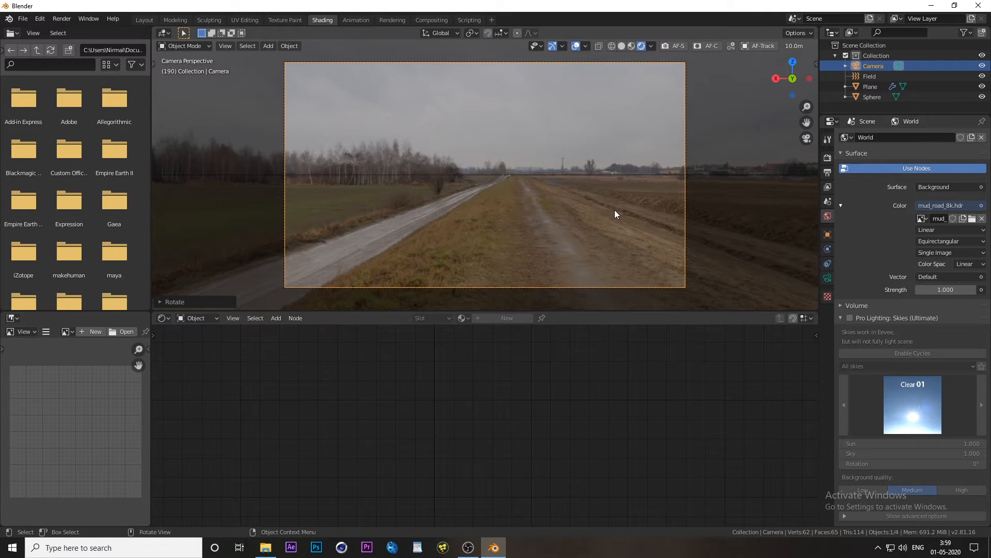
{"action": "key", "text": "r"}
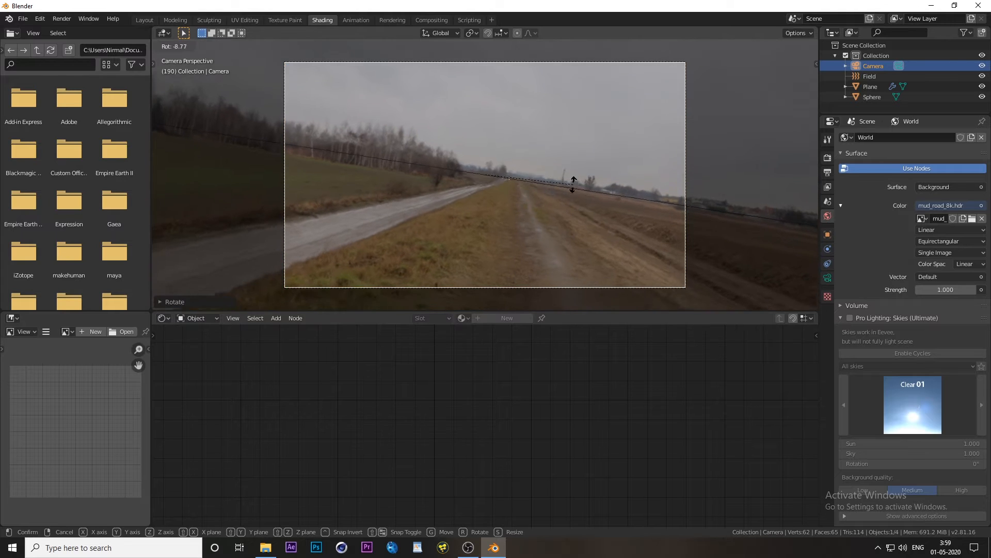
{"action": "right_click", "coordinate": [574, 181]}
{"action": "key", "text": "r"}
{"action": "key", "text": "r"}
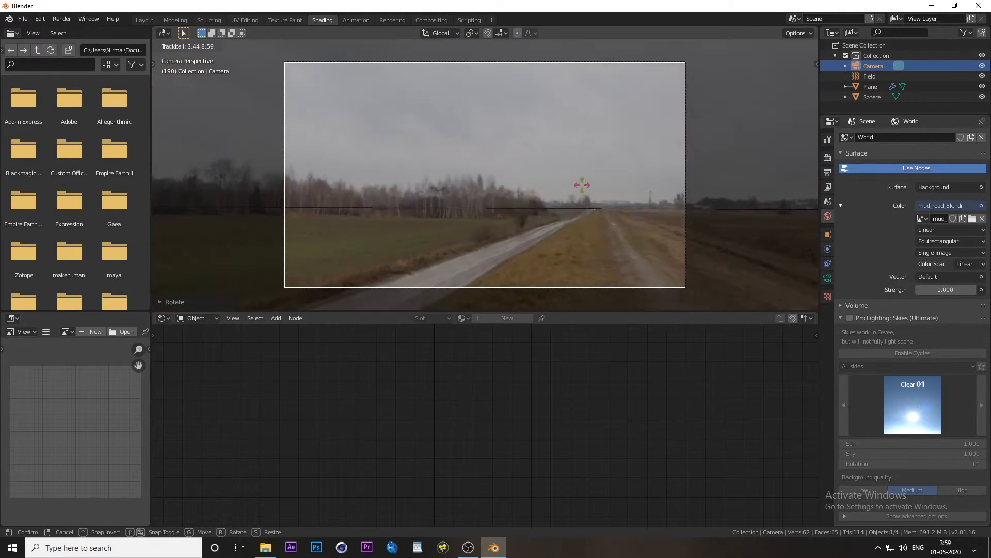
{"action": "right_click", "coordinate": [582, 187]}
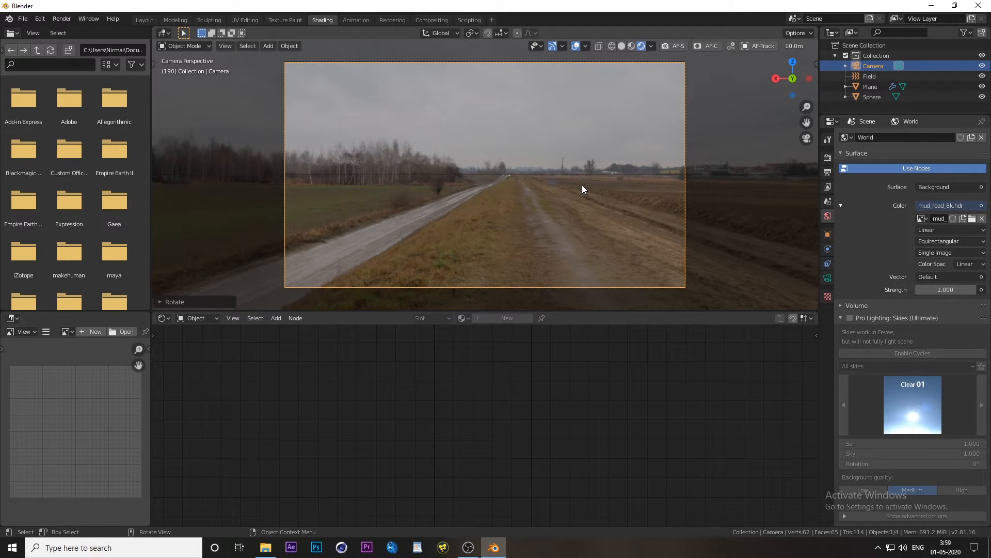
{"action": "key", "text": "g"}
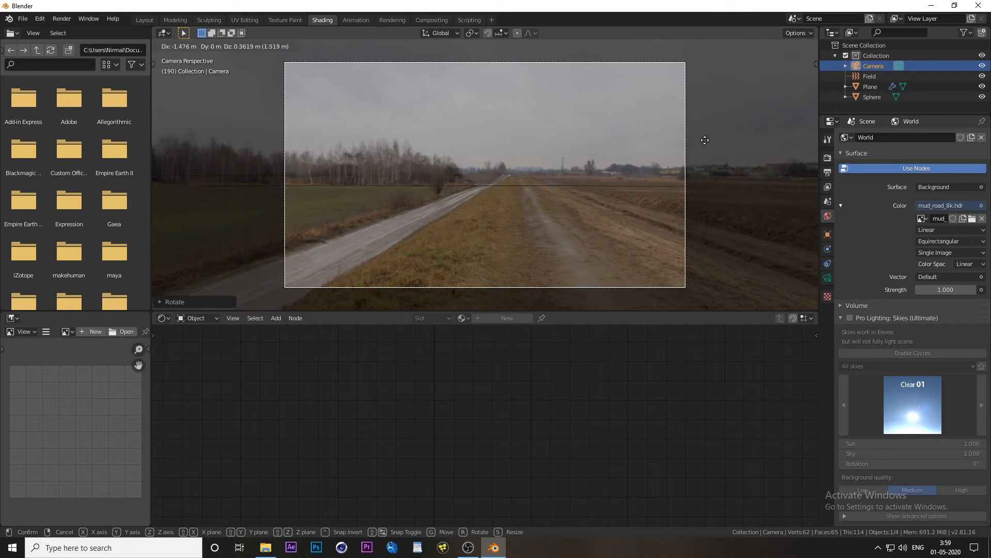
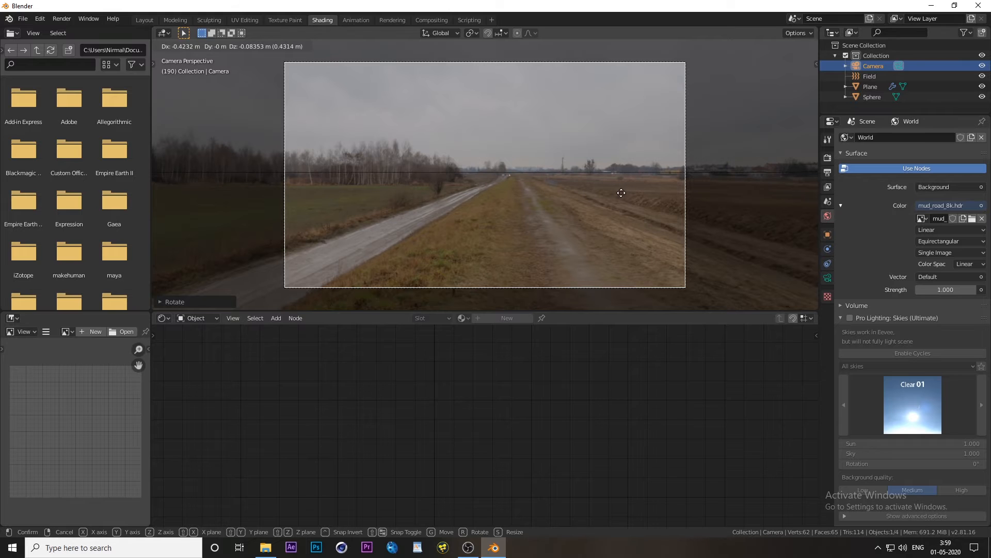
{"action": "key", "text": "Escape"}
Switch the viewport to solid shading and add a cylinder mesh at the camera's location.
{"action": "middle_click_drag", "start_coordinate": [621, 193], "coordinate": [698, 207]}
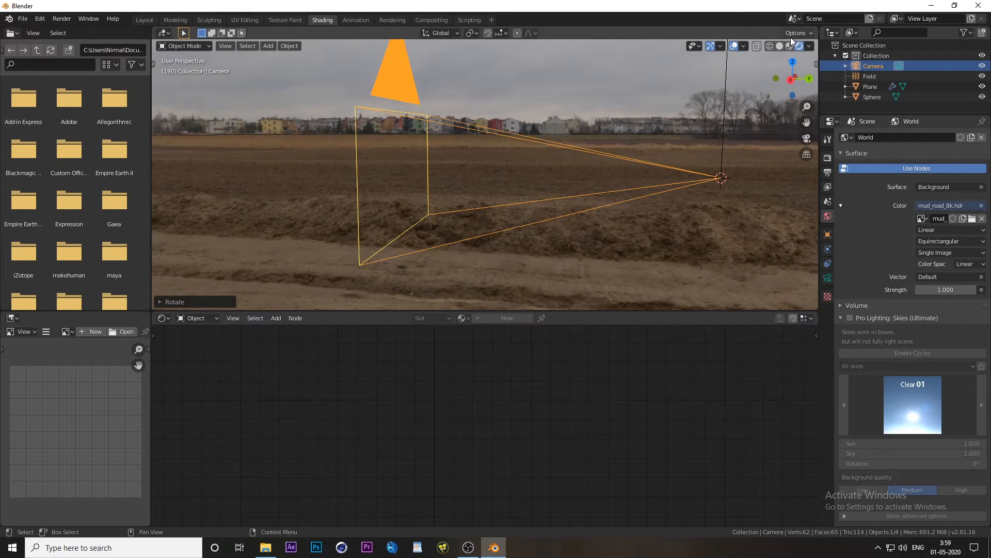
{"action": "left_click", "coordinate": [780, 46]}
{"action": "scroll", "coordinate": [664, 206], "scroll_direction": "down", "scroll_amount": 3}
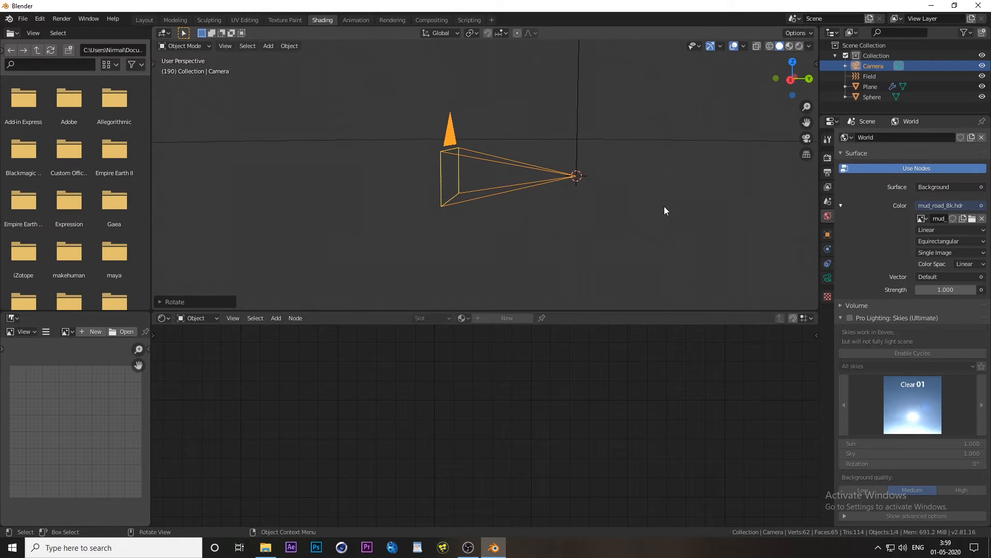
{"action": "key", "text": "shift+a"}
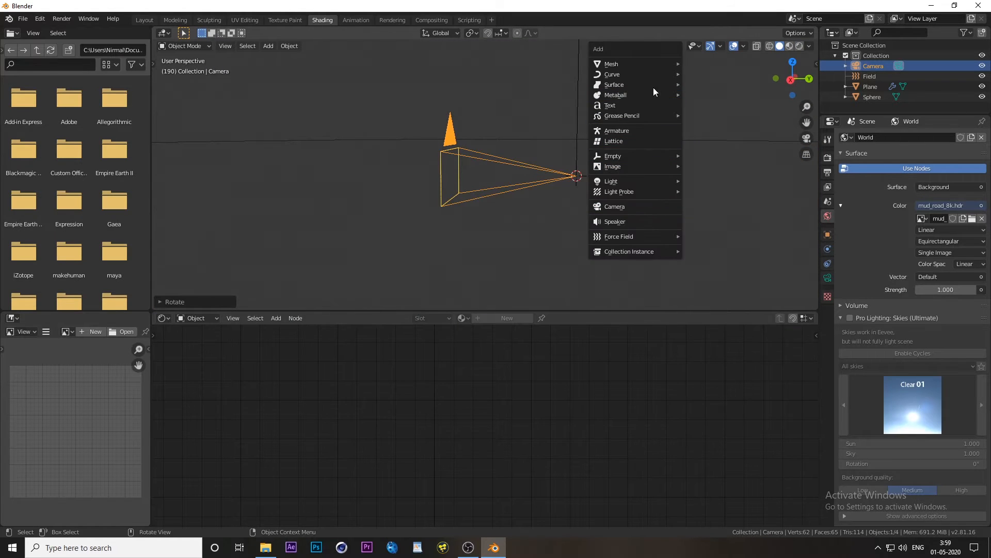
{"action": "mouse_move", "coordinate": [658, 63]}
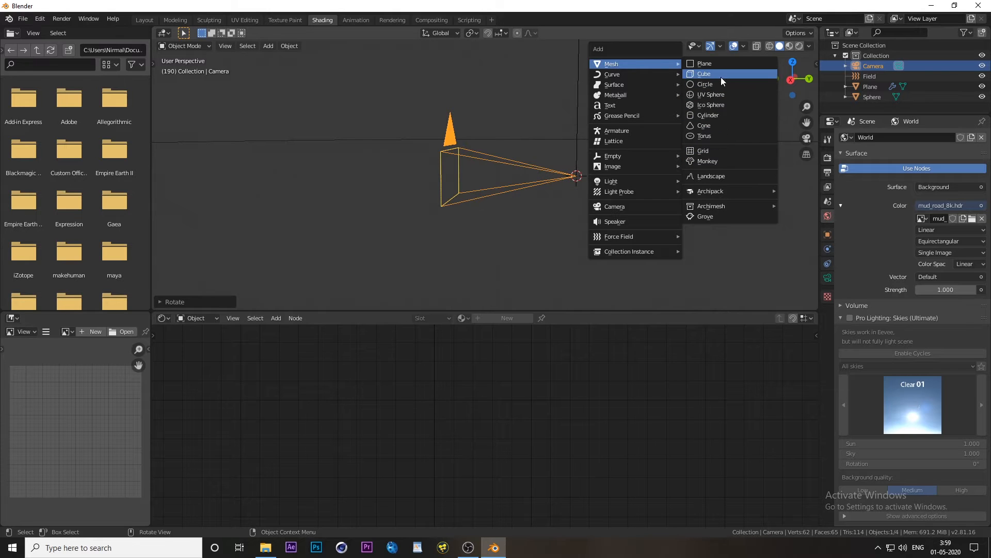
{"action": "left_click", "coordinate": [712, 115]}
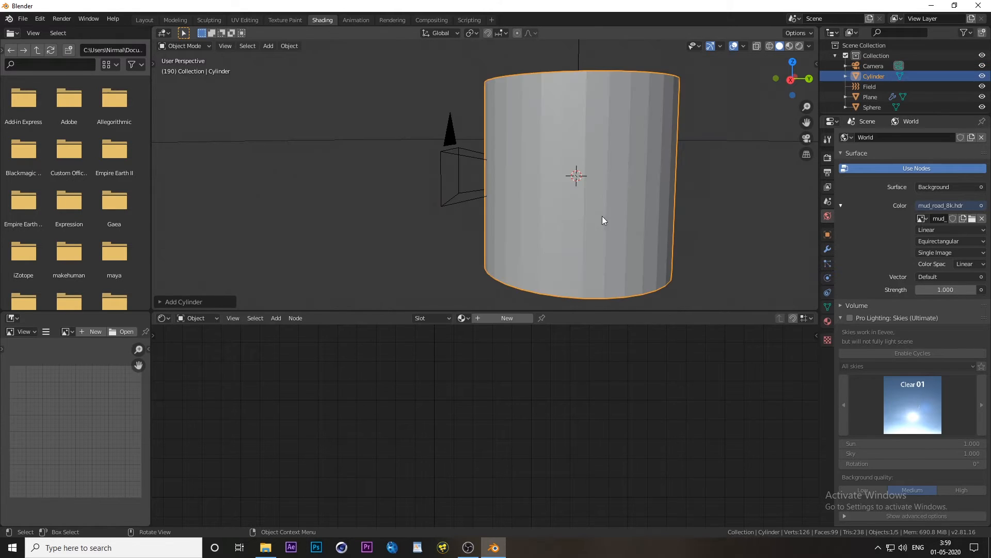
Scale the cylinder down along the global Z axis into a flat disc about a quarter as tall as it is wide.
{"action": "scroll", "coordinate": [620, 215], "scroll_direction": "down", "scroll_amount": 4}
{"action": "mouse_move", "coordinate": [634, 213]}
{"action": "middle_mouse_down"}
{"action": "mouse_move", "coordinate": [614, 210]}
{"action": "mouse_move", "coordinate": [634, 206]}
{"action": "middle_mouse_up"}
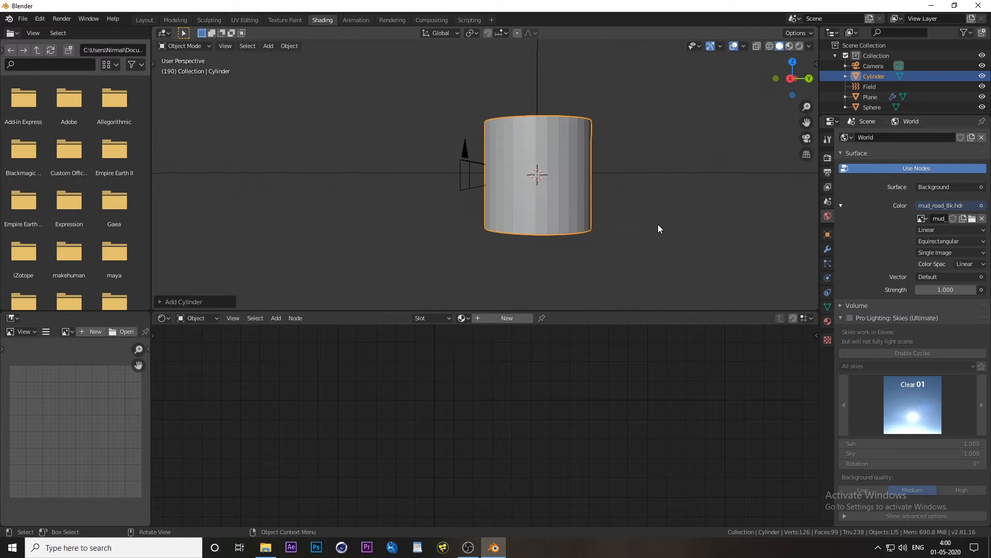
{"action": "key", "text": "s"}
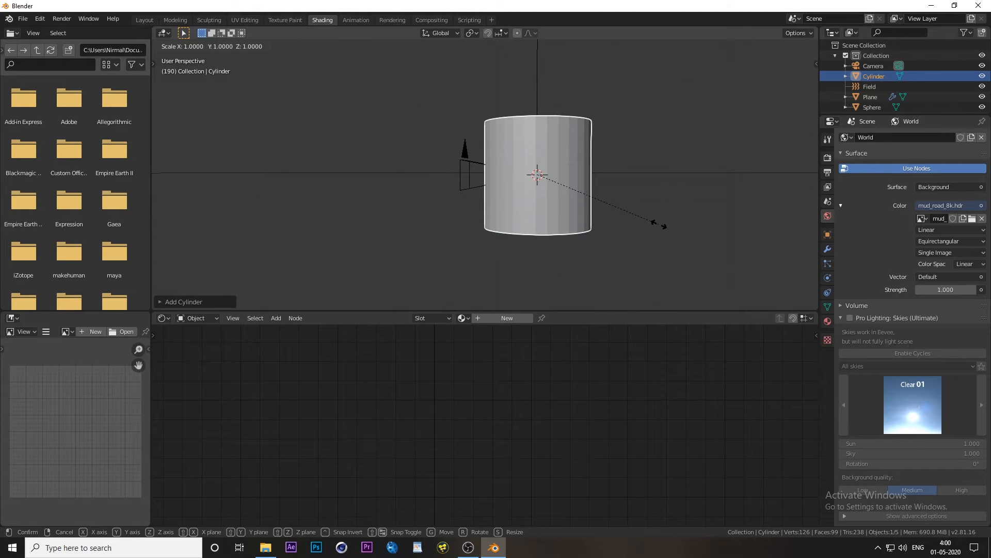
{"action": "key", "text": "z"}
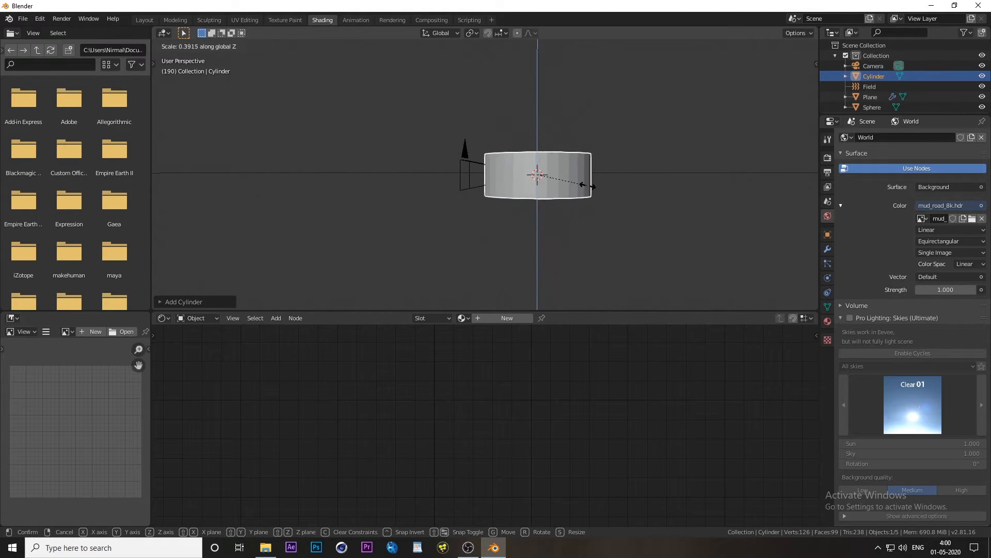
{"action": "left_click", "coordinate": [625, 206]}
Apply smooth shading to the flattened cylinder.
{"action": "mouse_move", "coordinate": [624, 207]}
{"action": "middle_mouse_down"}
{"action": "mouse_move", "coordinate": [573, 251]}
{"action": "mouse_move", "coordinate": [649, 248]}
{"action": "mouse_move", "coordinate": [593, 233]}
{"action": "mouse_move", "coordinate": [562, 251]}
{"action": "mouse_move", "coordinate": [549, 234]}
{"action": "middle_mouse_up"}
{"action": "right_click", "coordinate": [569, 200]}
{"action": "left_click", "coordinate": [569, 200]}
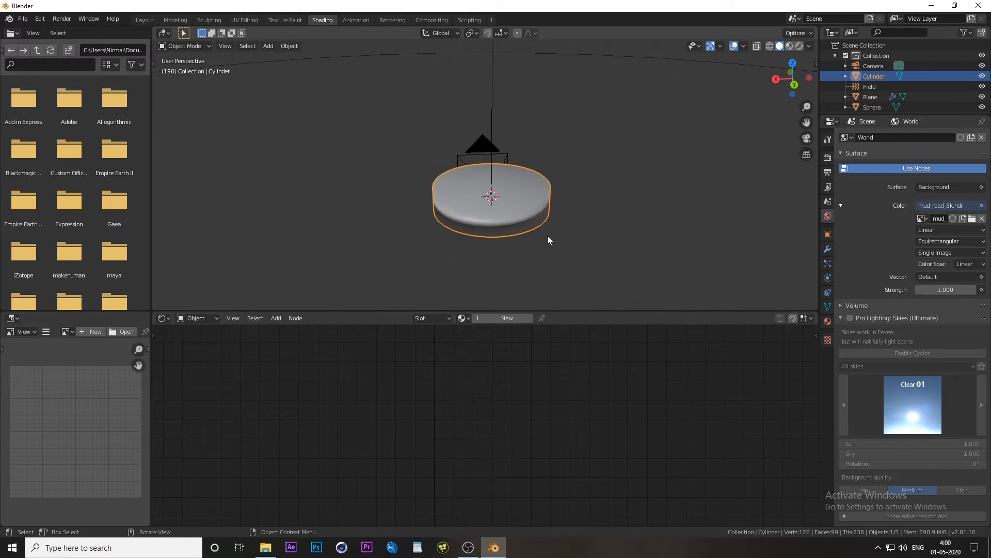
Switch the viewport to material preview, then give the cylinder a new material without its Principled BSDF node.
{"action": "scroll", "coordinate": [549, 235], "scroll_direction": "up", "scroll_amount": 4}
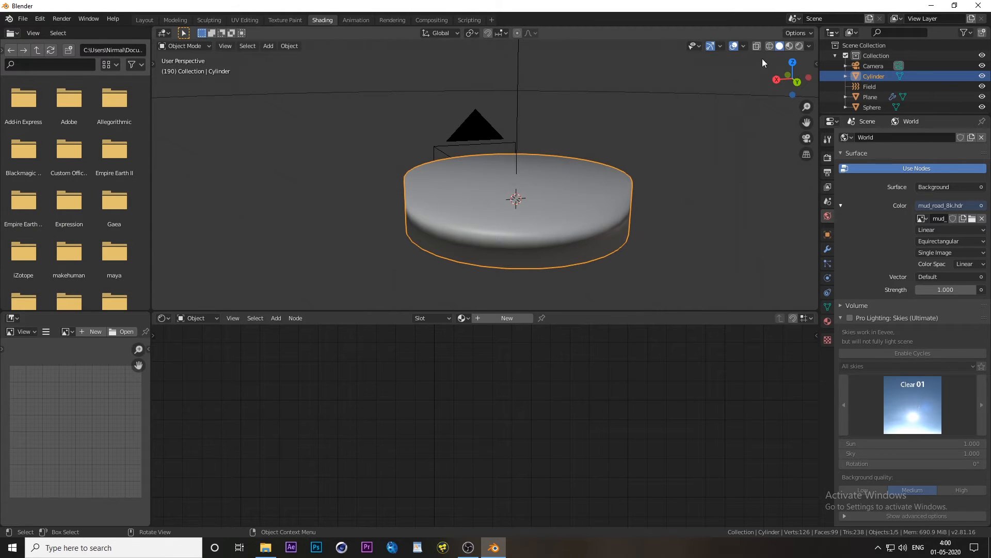
{"action": "left_click", "coordinate": [789, 46]}
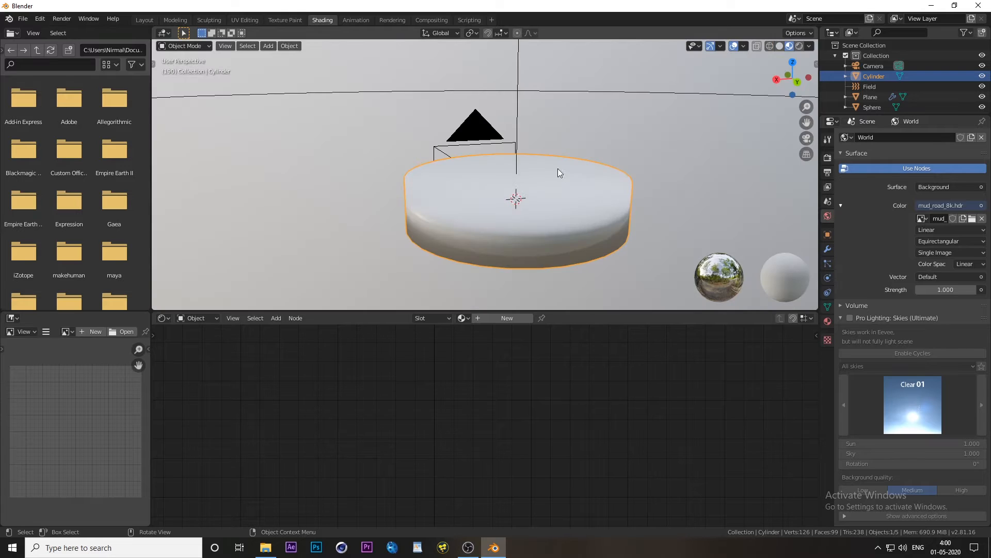
{"action": "middle_click_drag", "start_coordinate": [558, 169], "coordinate": [590, 200]}
{"action": "left_click", "coordinate": [515, 318]}
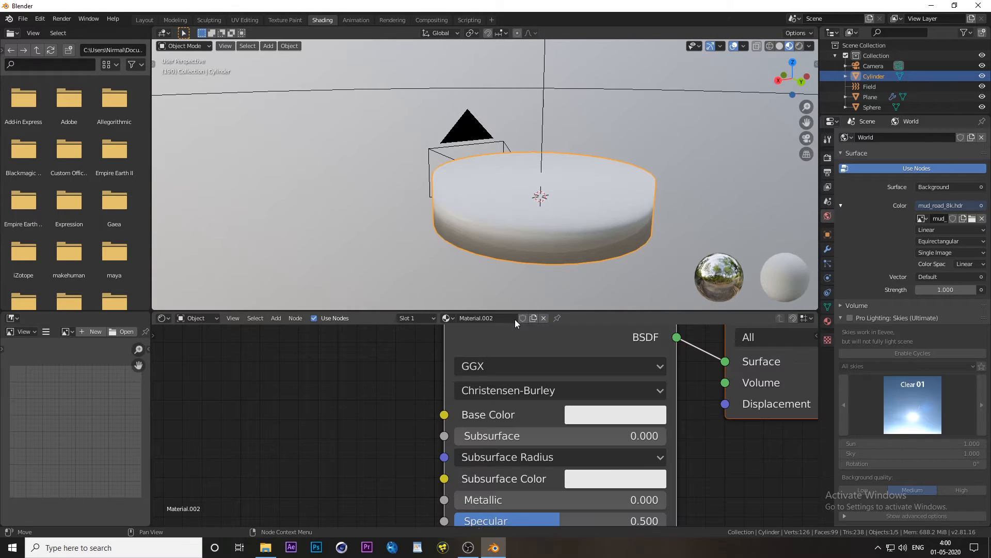
{"action": "scroll", "coordinate": [508, 356], "scroll_direction": "down", "scroll_amount": 1}
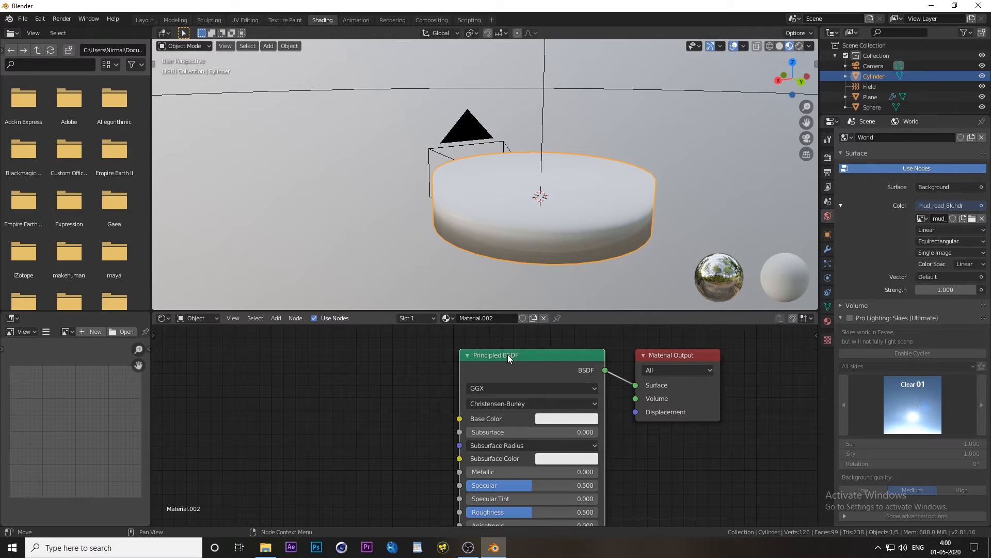
{"action": "key", "text": "Delete"}
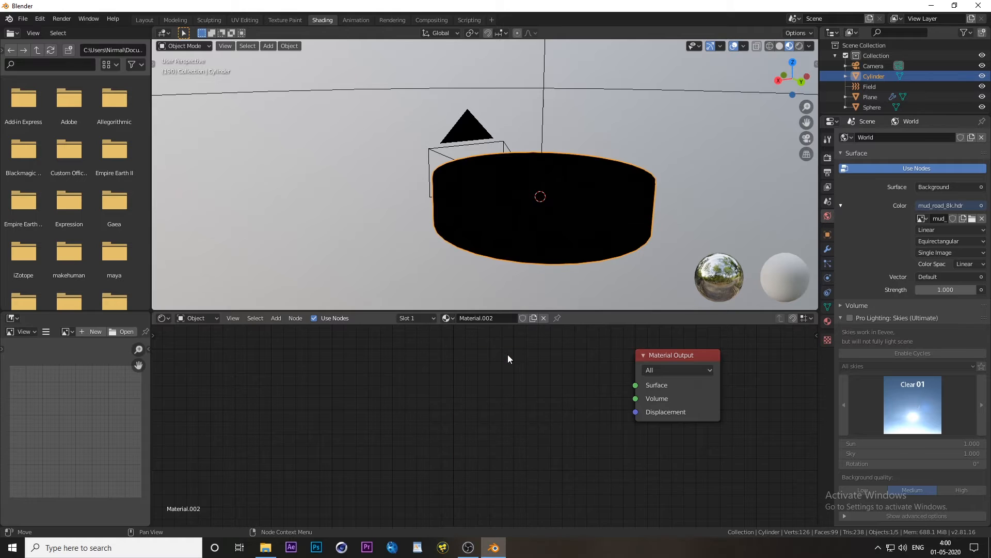
Add an Environment Texture node to the cylinder's material, placed to the left of the Material Output.
{"action": "left_click", "coordinate": [276, 318]}
{"action": "mouse_move", "coordinate": [301, 373]}
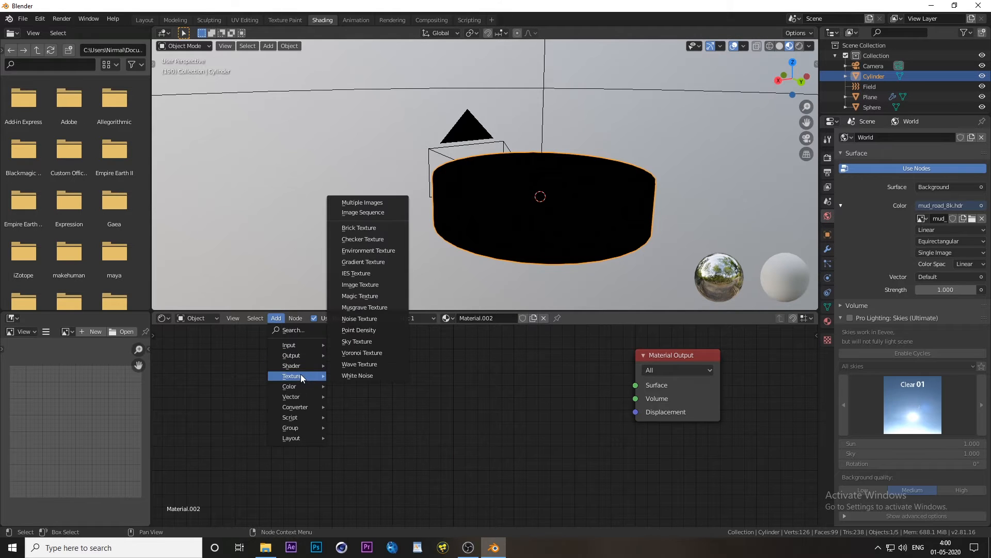
{"action": "left_click", "coordinate": [370, 247]}
{"action": "left_click", "coordinate": [318, 393]}
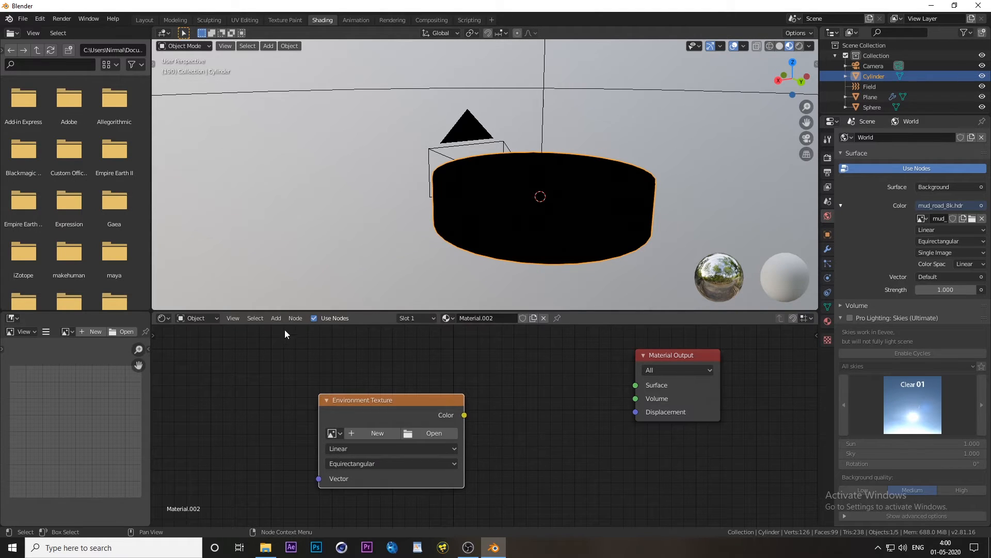
Add an Emission shader and wire it between the Environment Texture's color and the Material Output's surface.
{"action": "left_click", "coordinate": [276, 318]}
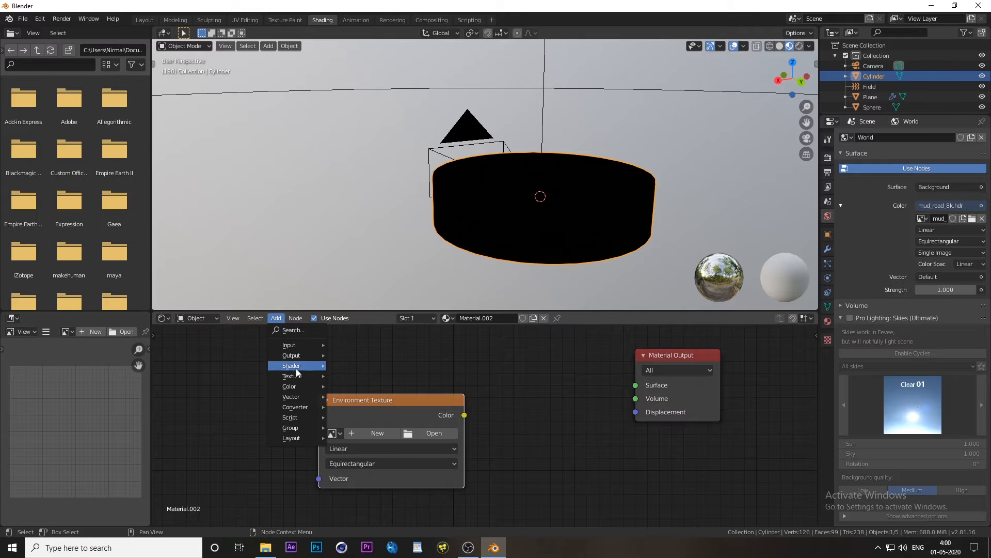
{"action": "mouse_move", "coordinate": [297, 368]}
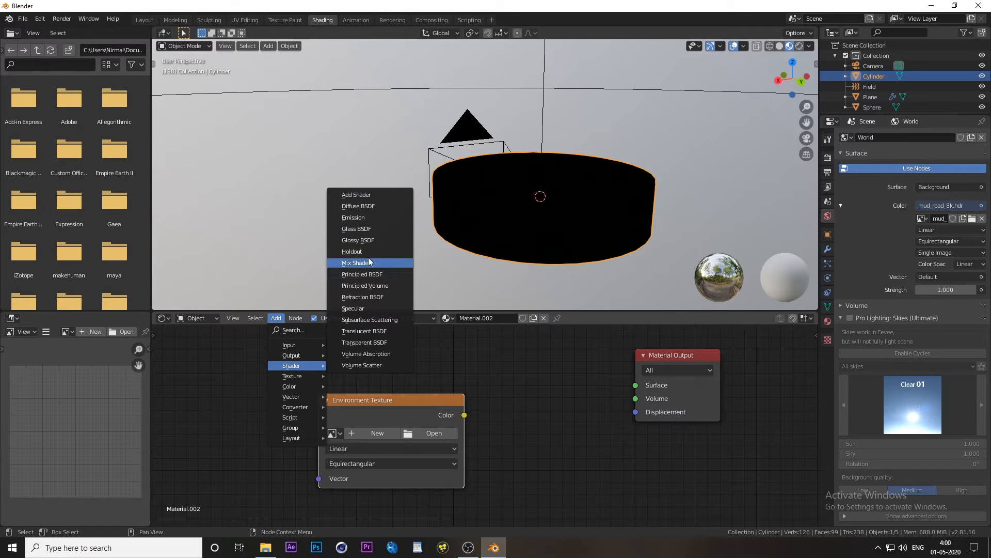
{"action": "left_click", "coordinate": [356, 218]}
{"action": "left_click", "coordinate": [519, 394]}
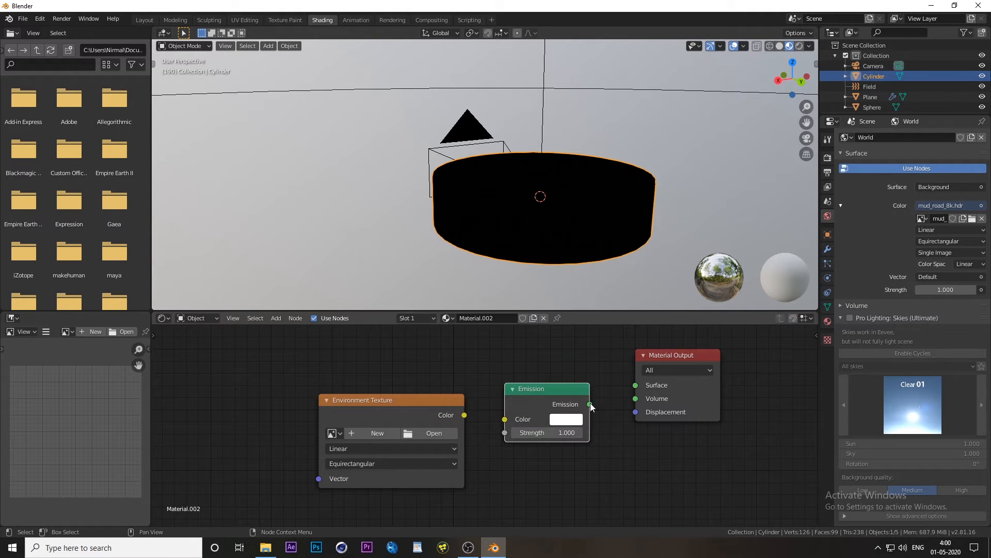
{"action": "left_click_drag", "start_coordinate": [590, 404], "coordinate": [636, 386]}
{"action": "left_click_drag", "start_coordinate": [465, 416], "coordinate": [504, 419]}
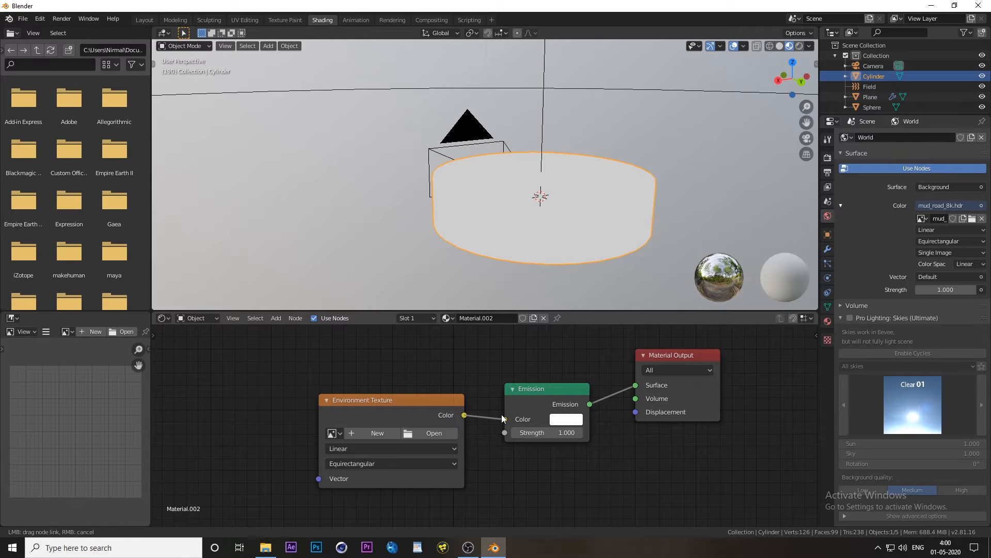
Assign the existing mud_road_8k.hdr image to the Environment Texture node.
{"action": "left_click", "coordinate": [331, 433]}
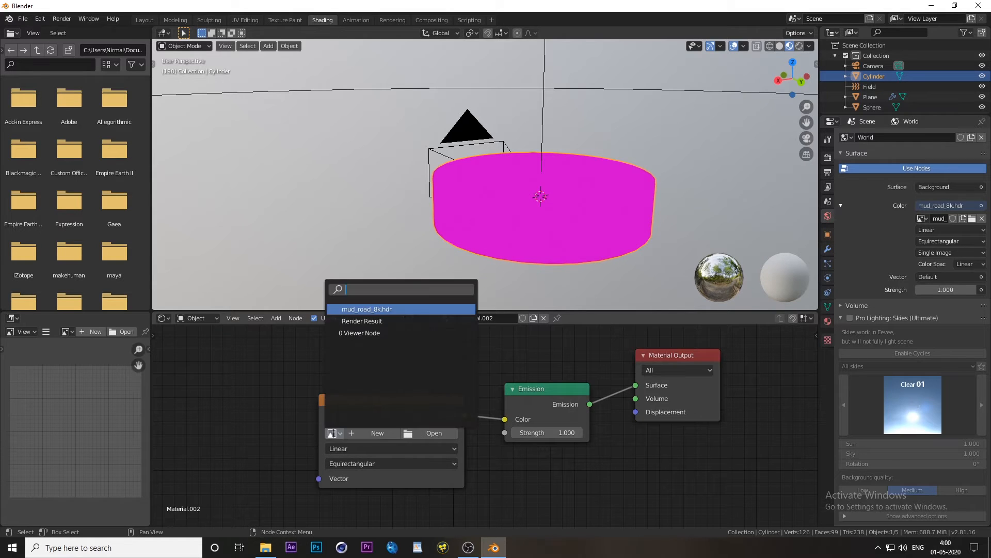
{"action": "left_click", "coordinate": [380, 309]}
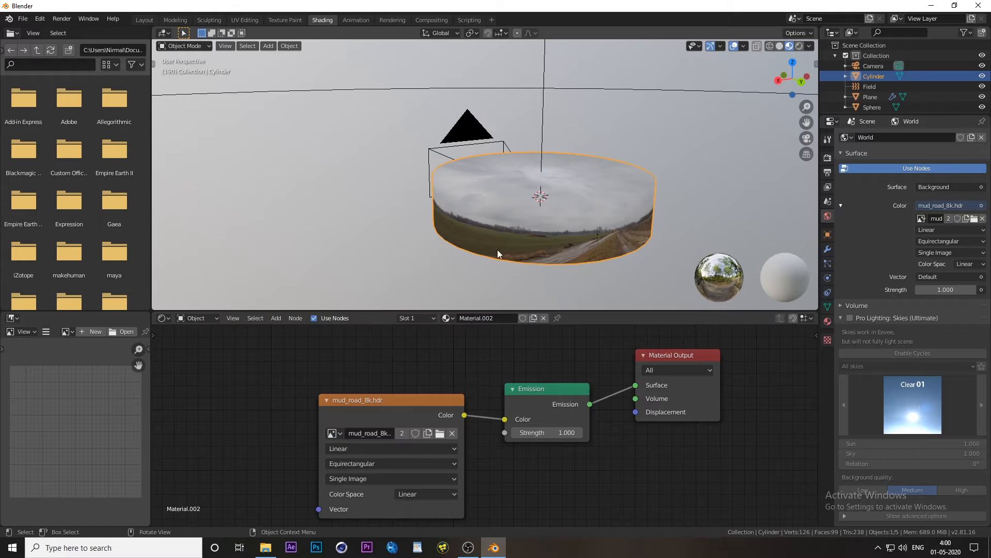
{"action": "middle_click_drag", "start_coordinate": [543, 218], "coordinate": [607, 199]}
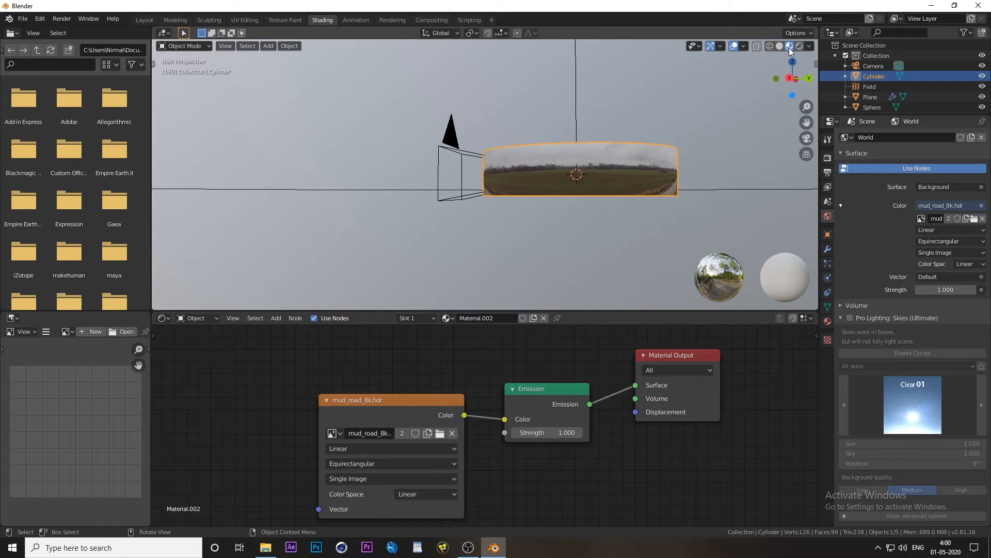
In the right orthographic view, move the cylinder up about 0.21 m along the global Z axis so its base meets the ground line.
{"action": "key", "text": "KP_3"}
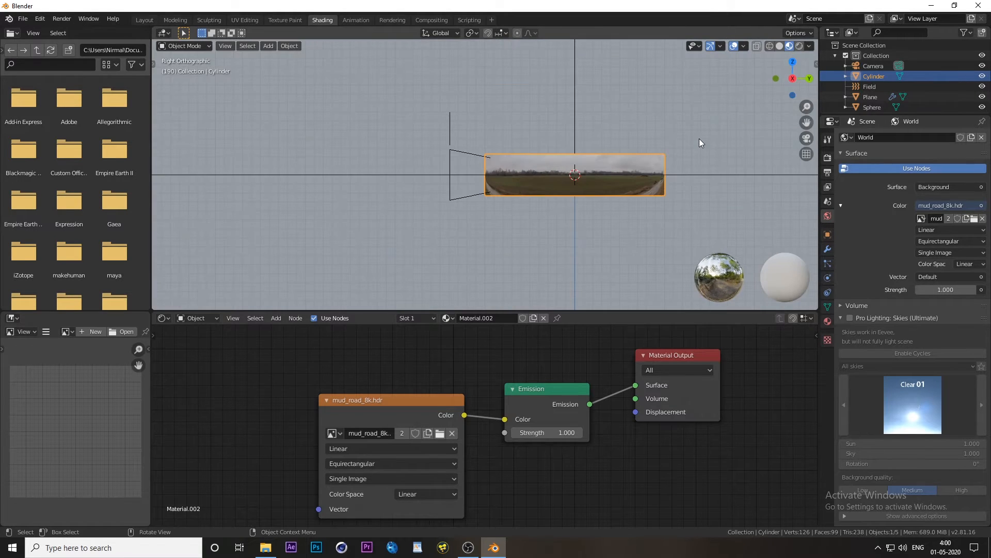
{"action": "scroll", "coordinate": [710, 139], "scroll_direction": "up", "scroll_amount": 2}
{"action": "scroll", "coordinate": [696, 160], "scroll_direction": "down", "scroll_amount": 1}
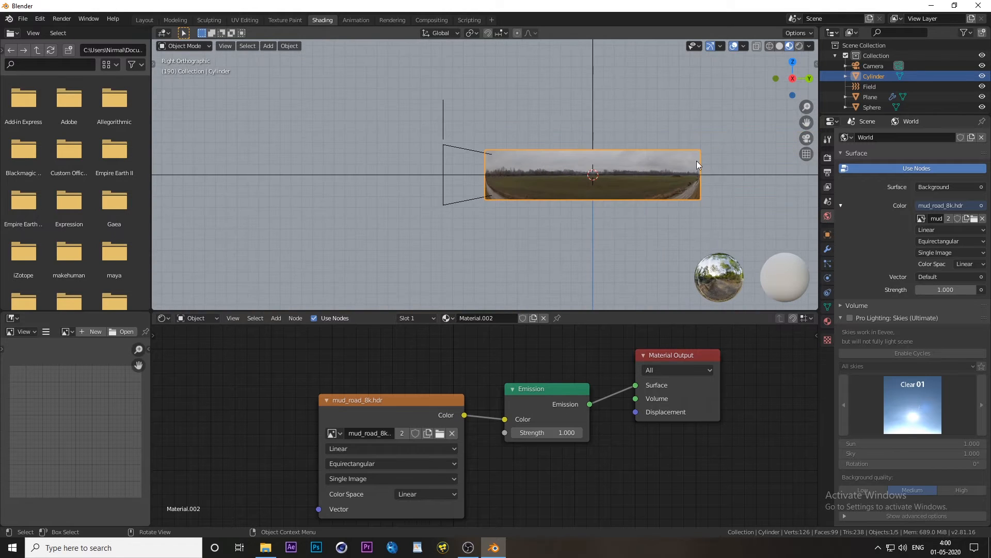
{"action": "key", "text": "g"}
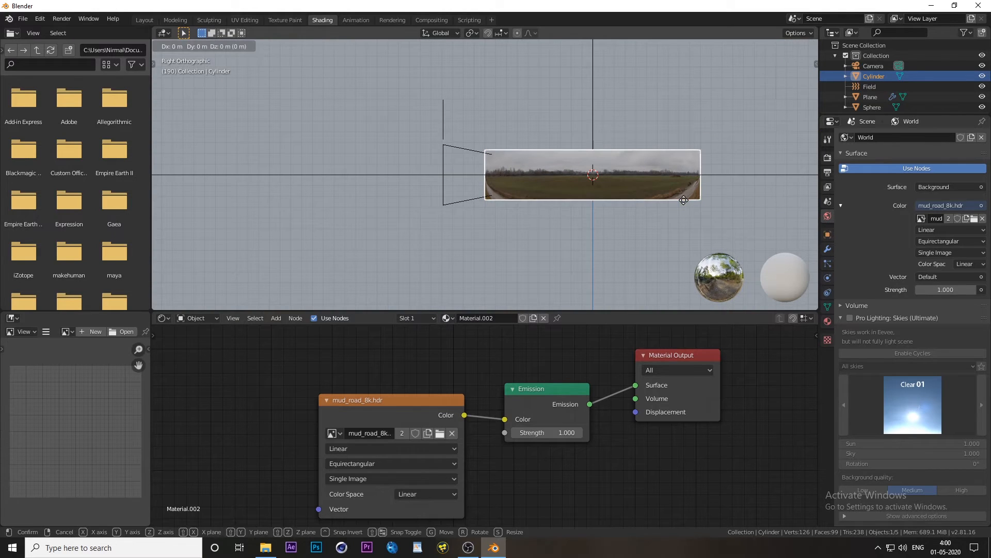
{"action": "key", "text": "z"}
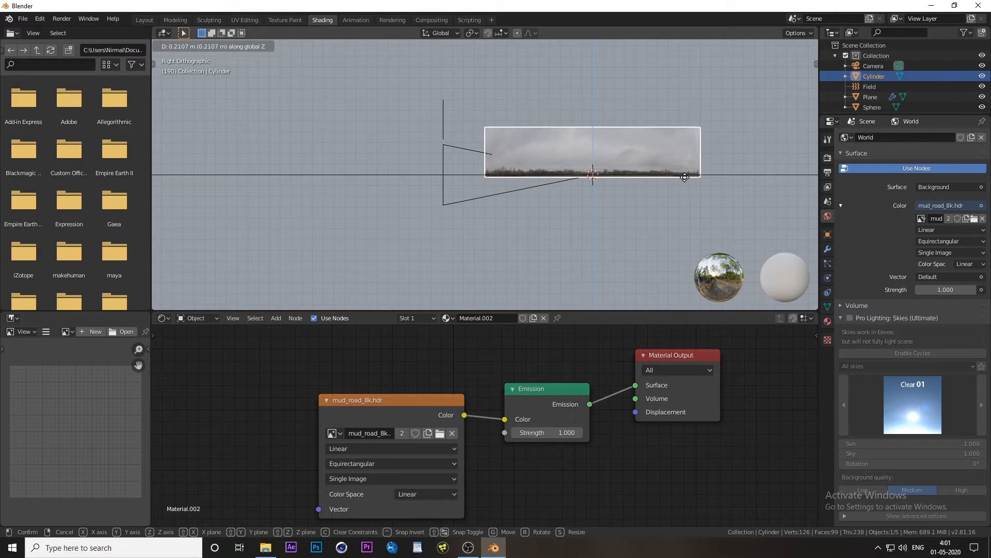
{"action": "left_click", "coordinate": [685, 177]}
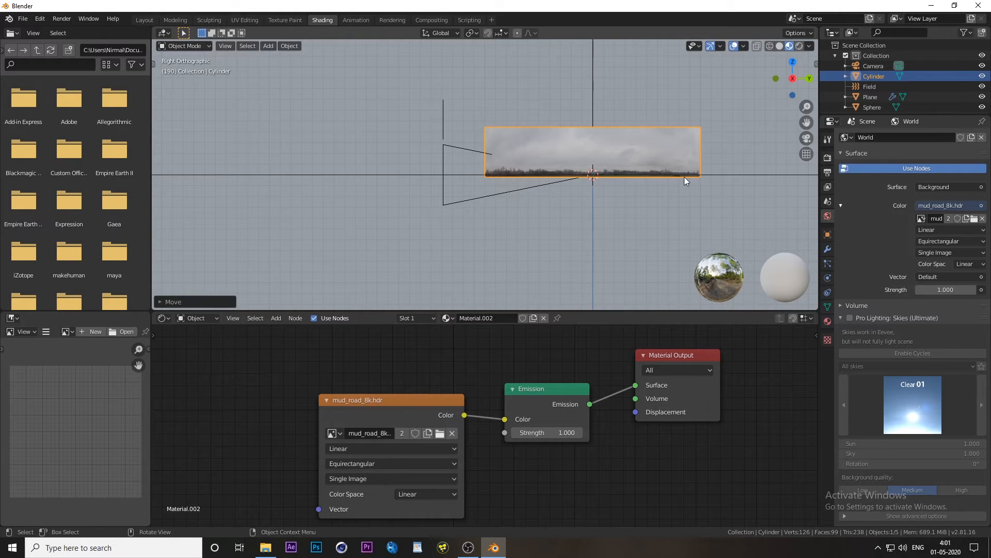
Examine the environment image projected on the cylinder from inside, from the side and from the top view.
{"action": "middle_click_drag", "start_coordinate": [684, 177], "coordinate": [589, 192]}
{"action": "scroll", "coordinate": [582, 200], "scroll_direction": "up", "scroll_amount": 3}
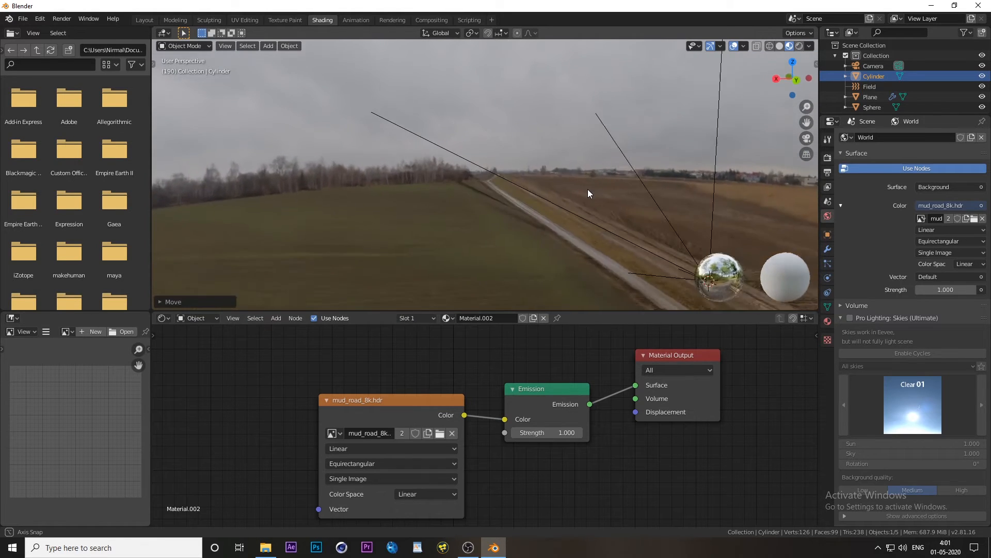
{"action": "scroll", "coordinate": [589, 192], "scroll_direction": "down", "scroll_amount": 8}
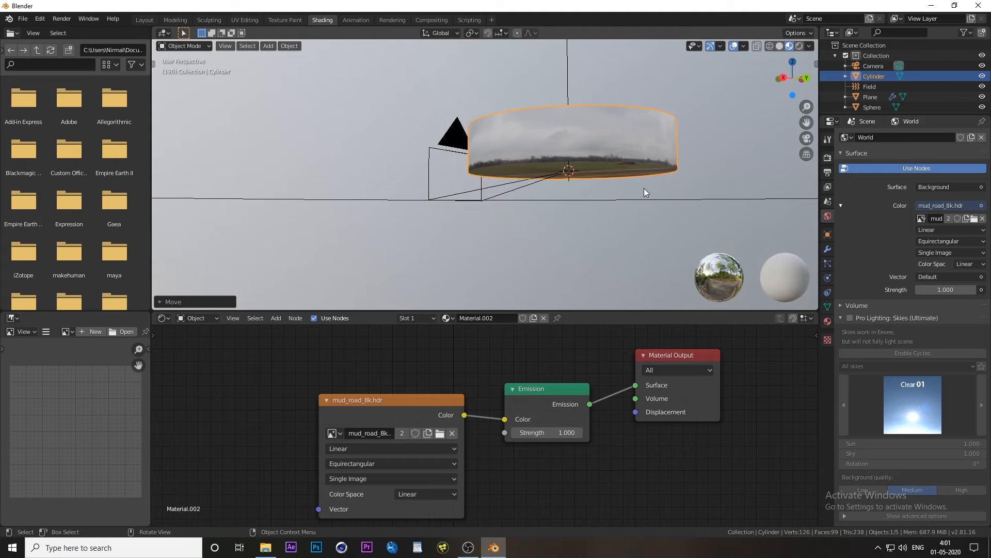
{"action": "key", "text": "KP_7"}
{"action": "scroll", "coordinate": [559, 205], "scroll_direction": "down", "scroll_amount": 3}
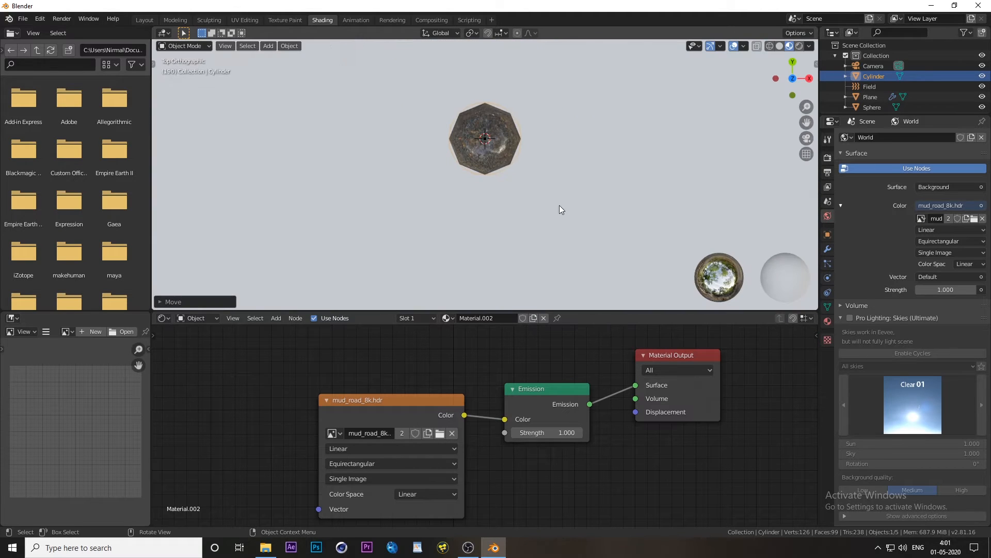
{"action": "scroll", "coordinate": [548, 206], "scroll_direction": "up", "scroll_amount": 2}
{"action": "scroll", "coordinate": [548, 206], "scroll_direction": "up", "scroll_amount": 2}
{"action": "middle_click_drag", "start_coordinate": [548, 206], "coordinate": [437, 138]}
{"action": "key", "text": "KP_7"}
{"action": "scroll", "coordinate": [437, 138], "scroll_direction": "down", "scroll_amount": 9}
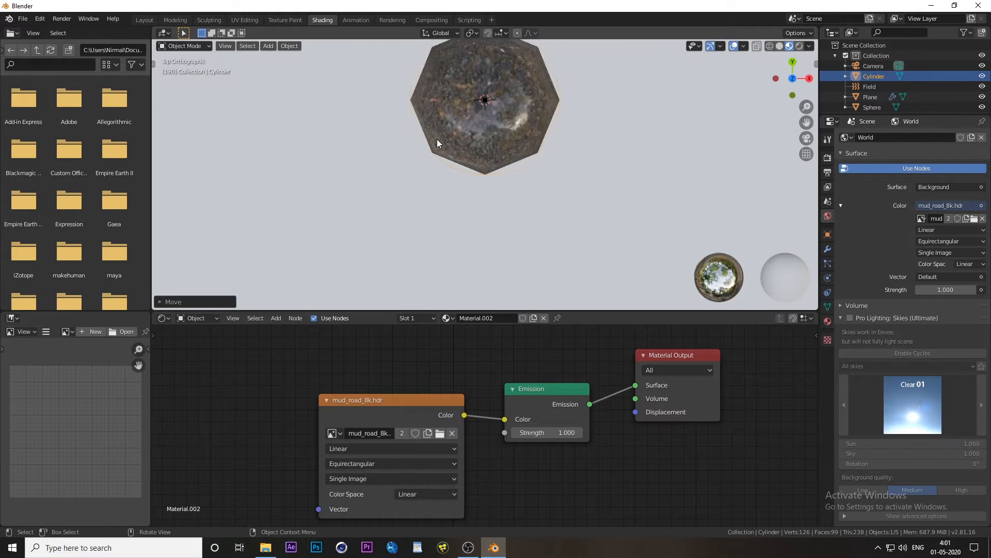
In top view, scale the cylinder up uniformly by about 65 times, and look at the result through the camera.
{"action": "scroll", "coordinate": [525, 183], "scroll_direction": "down", "scroll_amount": 6}
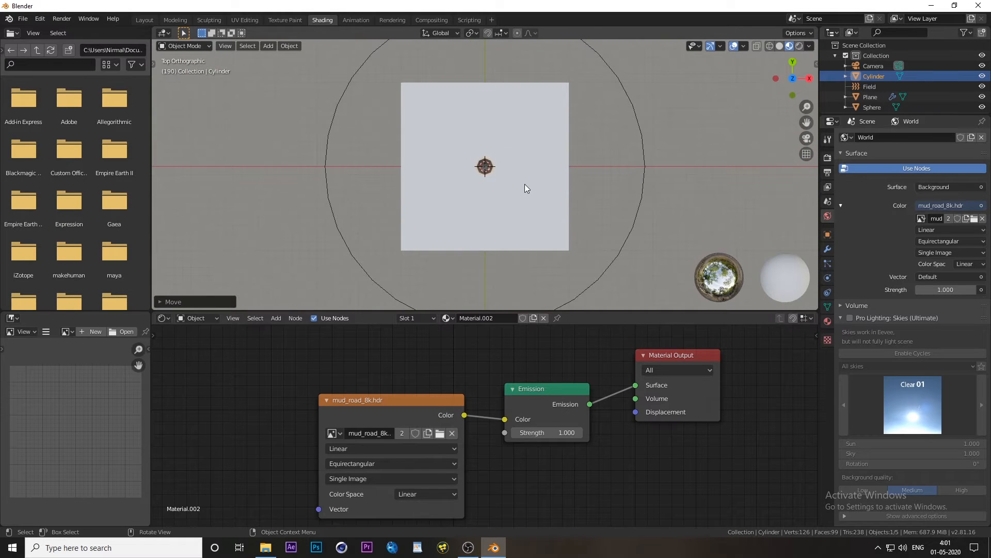
{"action": "key", "text": "s"}
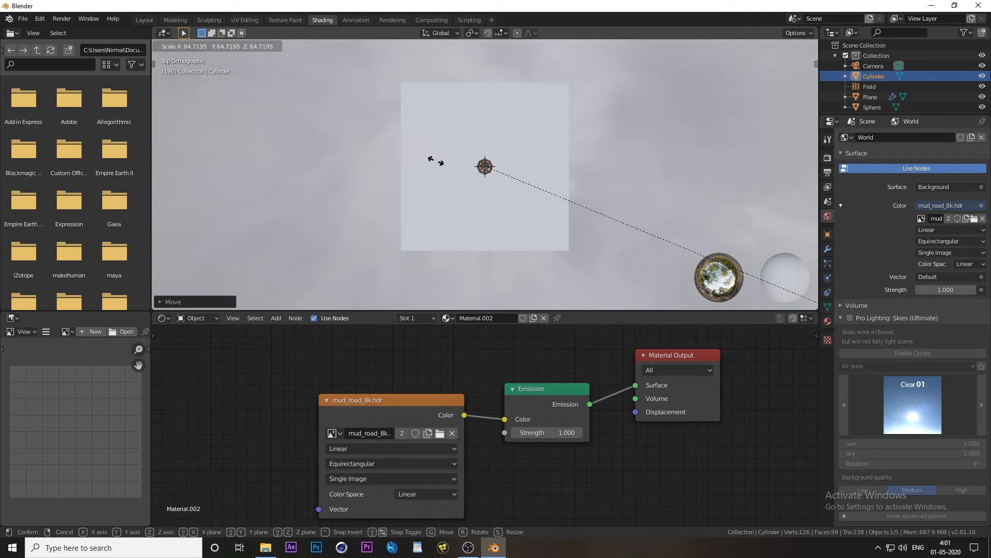
{"action": "left_click", "coordinate": [637, 227]}
{"action": "middle_click_drag", "start_coordinate": [438, 140], "coordinate": [316, 101]}
{"action": "key", "text": "KP_0"}
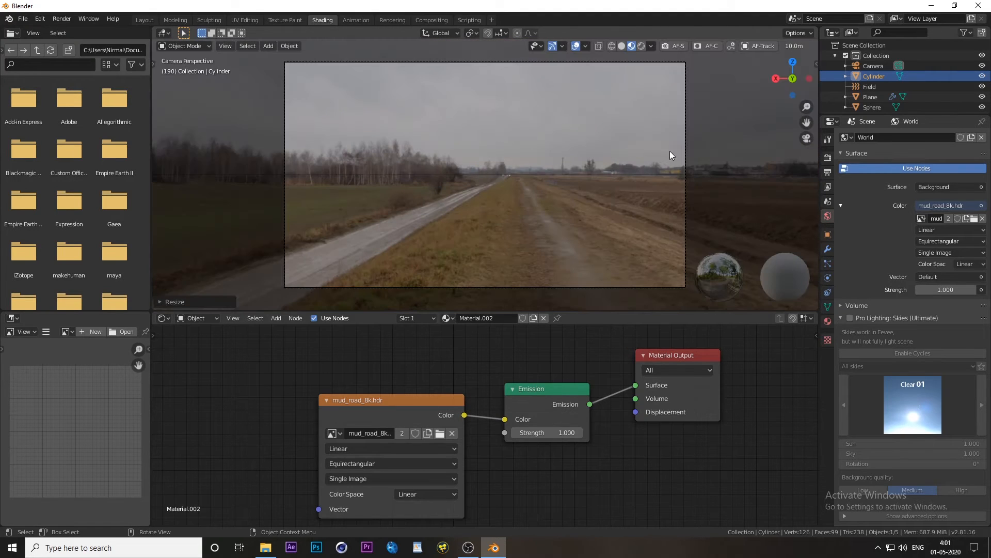
Try moving the camera sideways in camera view to test the backdrop's parallax.
{"action": "left_click", "coordinate": [685, 153]}
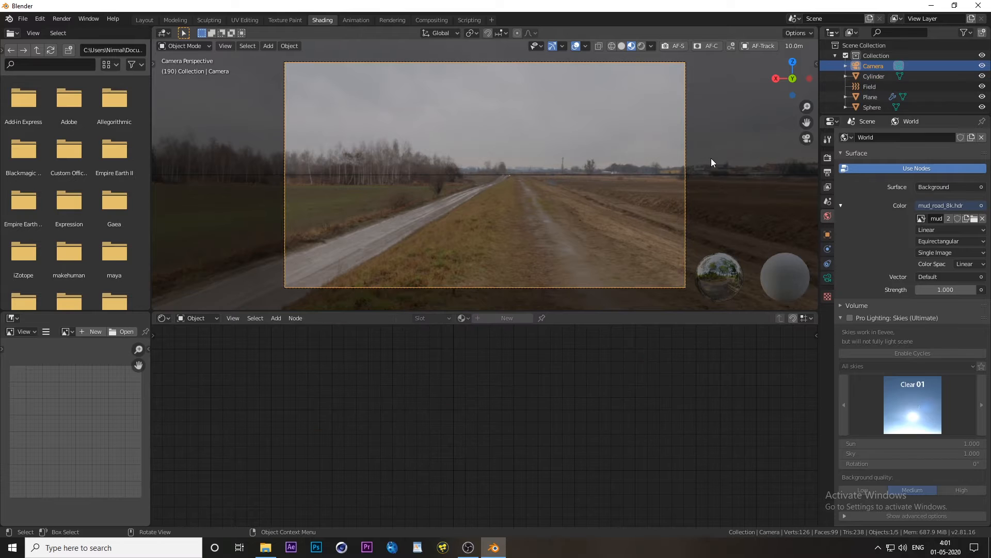
{"action": "key", "text": "g"}
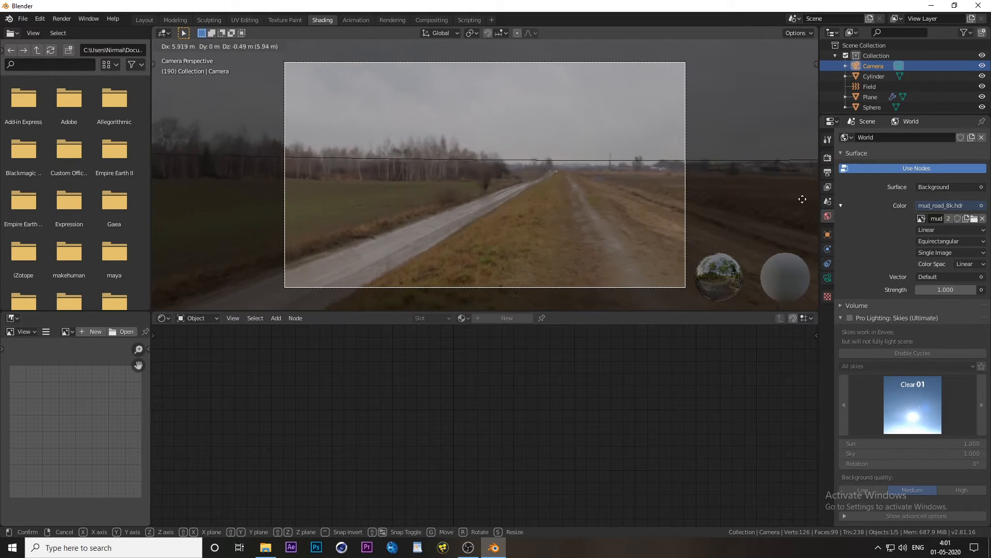
{"action": "left_click", "coordinate": [225, 173]}
In Edit Mode, raise the cylinder's top face about 36 m along the global Z axis.
{"action": "middle_click_drag", "start_coordinate": [225, 173], "coordinate": [572, 191]}
{"action": "scroll", "coordinate": [604, 196], "scroll_direction": "down", "scroll_amount": 4}
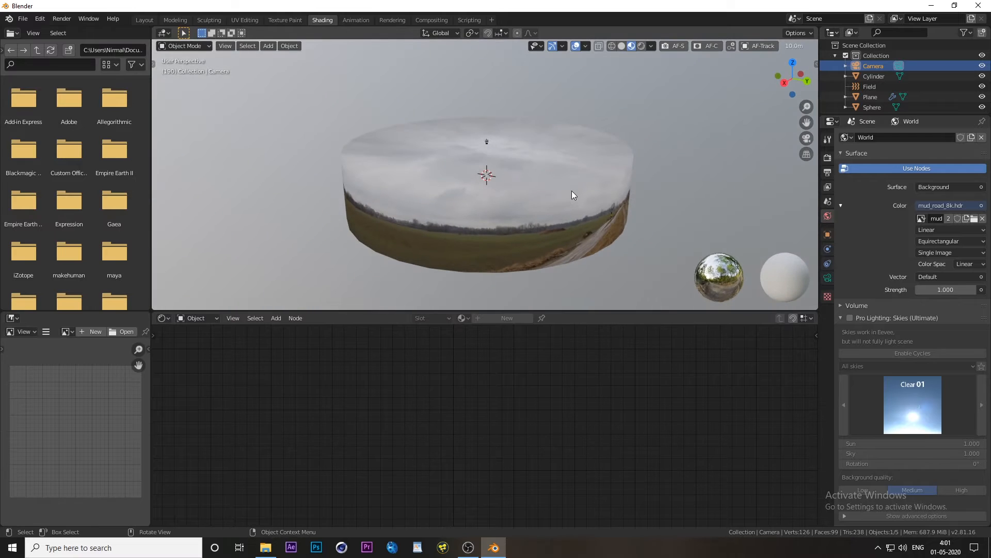
{"action": "left_click", "coordinate": [520, 201]}
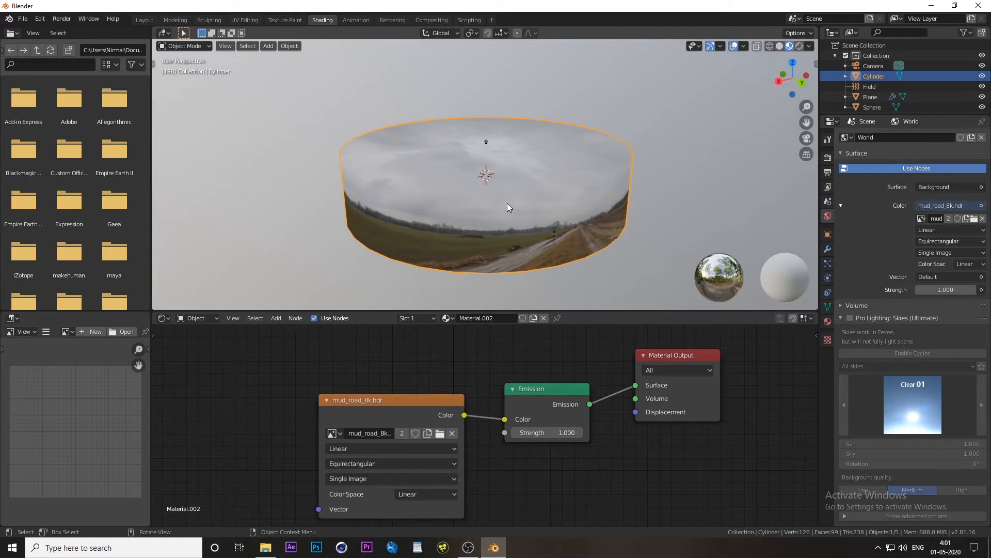
{"action": "key", "text": "Tab"}
{"action": "key", "text": "alt+a"}
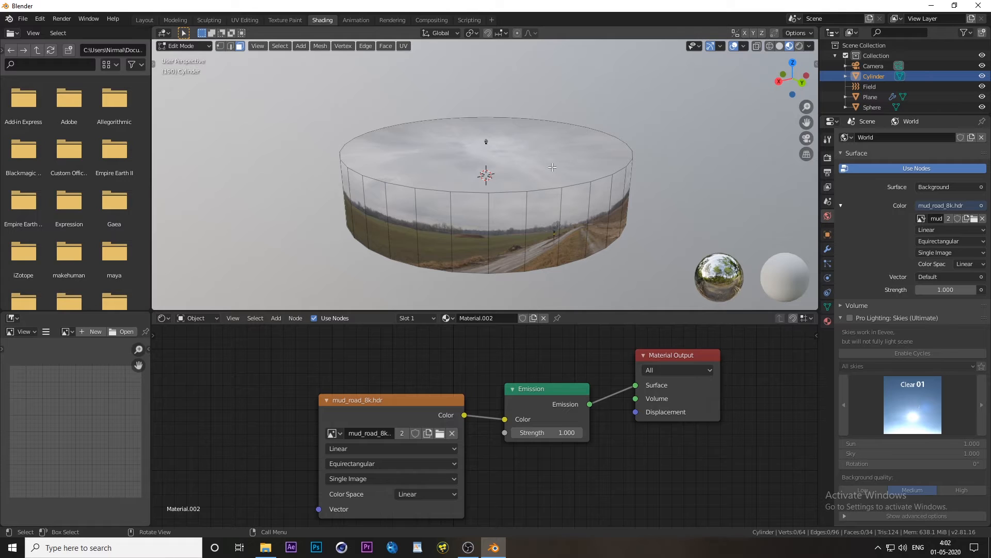
{"action": "left_click", "coordinate": [552, 166]}
{"action": "key", "text": "g"}
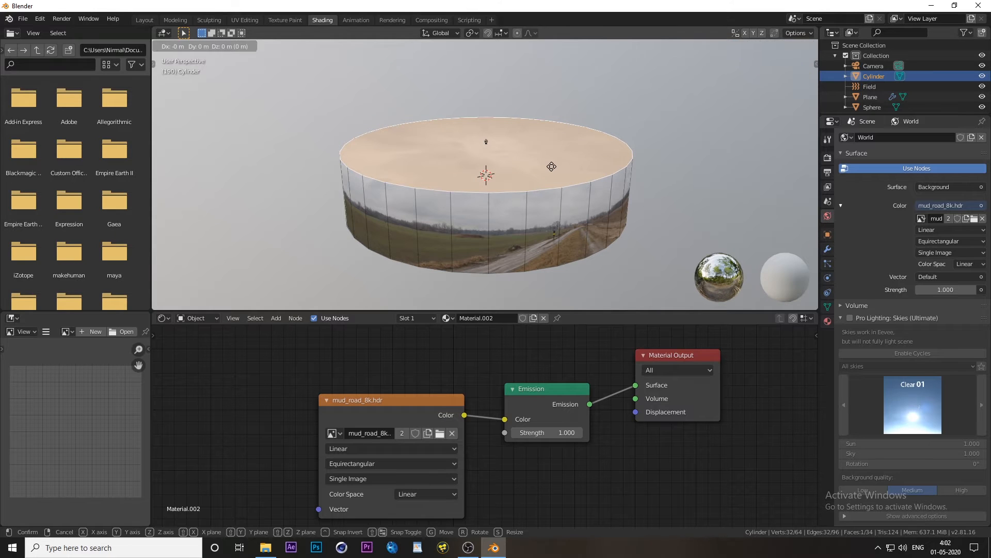
{"action": "key", "text": "z"}
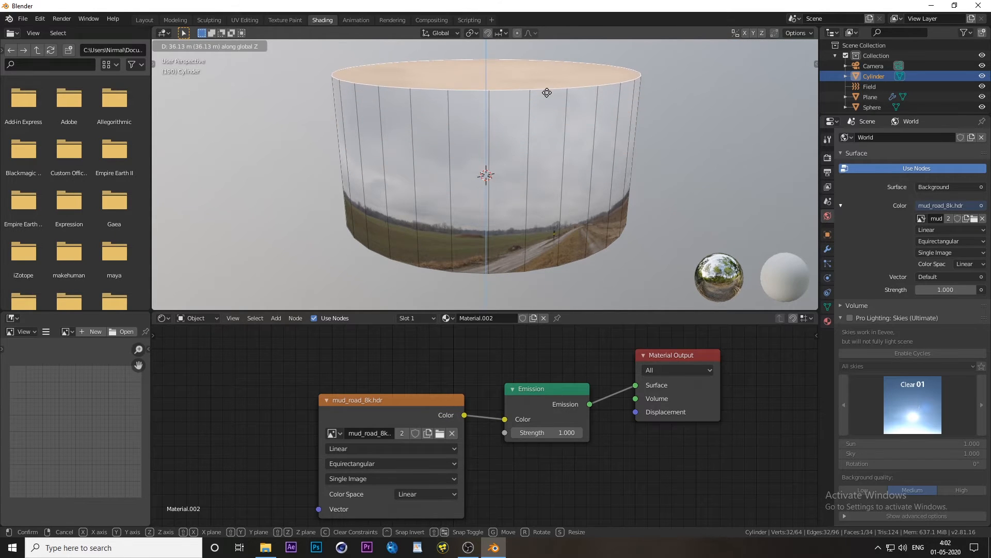
{"action": "left_click", "coordinate": [547, 93]}
Raise the cylinder's bottom face about 14.75 m along the global Z axis to meet the horizon, and return to Object Mode.
{"action": "scroll", "coordinate": [539, 191], "scroll_direction": "up", "scroll_amount": 10}
{"action": "mouse_move", "coordinate": [539, 192]}
{"action": "middle_mouse_down"}
{"action": "mouse_move", "coordinate": [498, 212]}
{"action": "mouse_move", "coordinate": [564, 217]}
{"action": "mouse_move", "coordinate": [435, 206]}
{"action": "mouse_move", "coordinate": [354, 220]}
{"action": "mouse_move", "coordinate": [532, 203]}
{"action": "middle_mouse_up"}
{"action": "scroll", "coordinate": [563, 216], "scroll_direction": "down", "scroll_amount": 4}
{"action": "scroll", "coordinate": [564, 217], "scroll_direction": "up", "scroll_amount": 2}
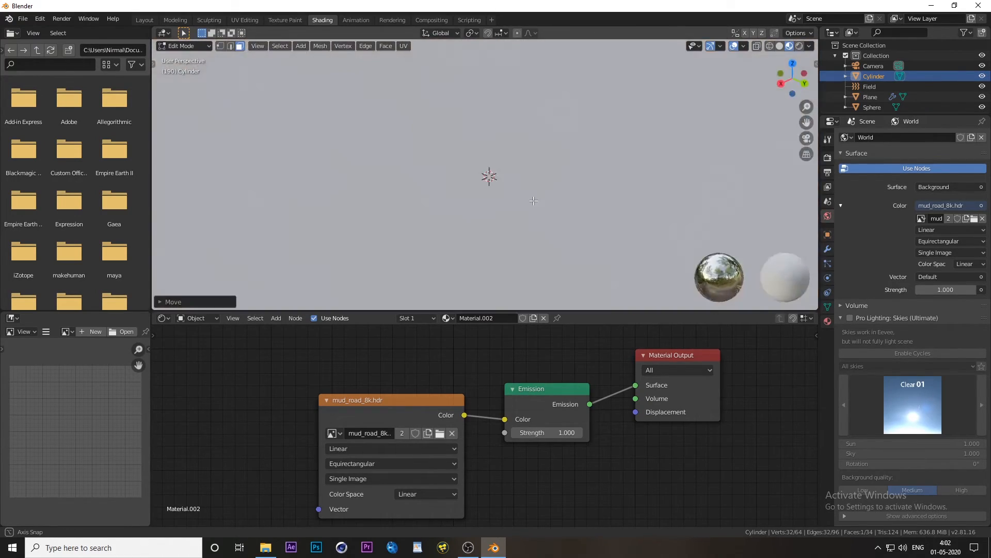
{"action": "scroll", "coordinate": [503, 227], "scroll_direction": "up", "scroll_amount": 2}
{"action": "left_click", "coordinate": [524, 208]}
{"action": "scroll", "coordinate": [523, 209], "scroll_direction": "down", "scroll_amount": 3}
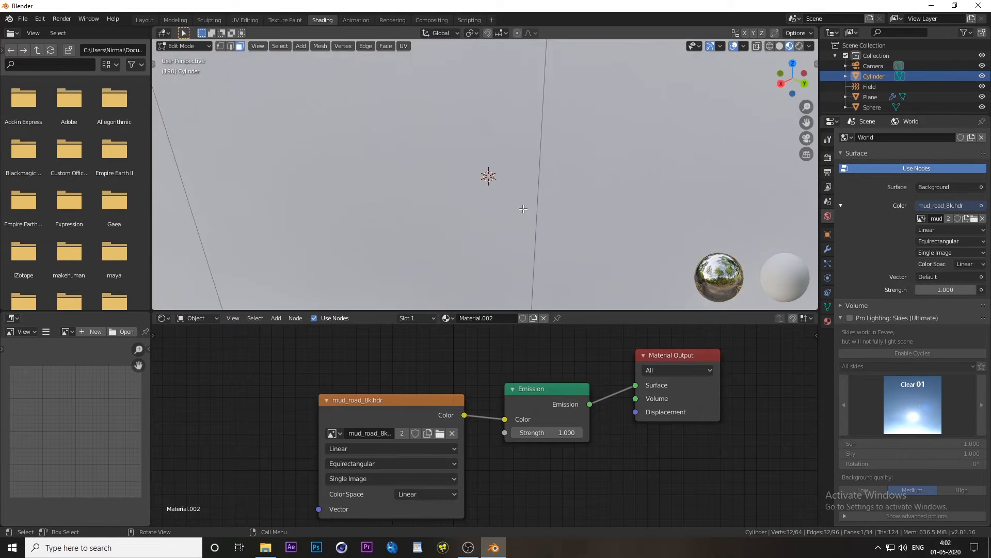
{"action": "scroll", "coordinate": [523, 209], "scroll_direction": "up", "scroll_amount": 2}
{"action": "middle_click_drag", "start_coordinate": [524, 208], "coordinate": [461, 179]}
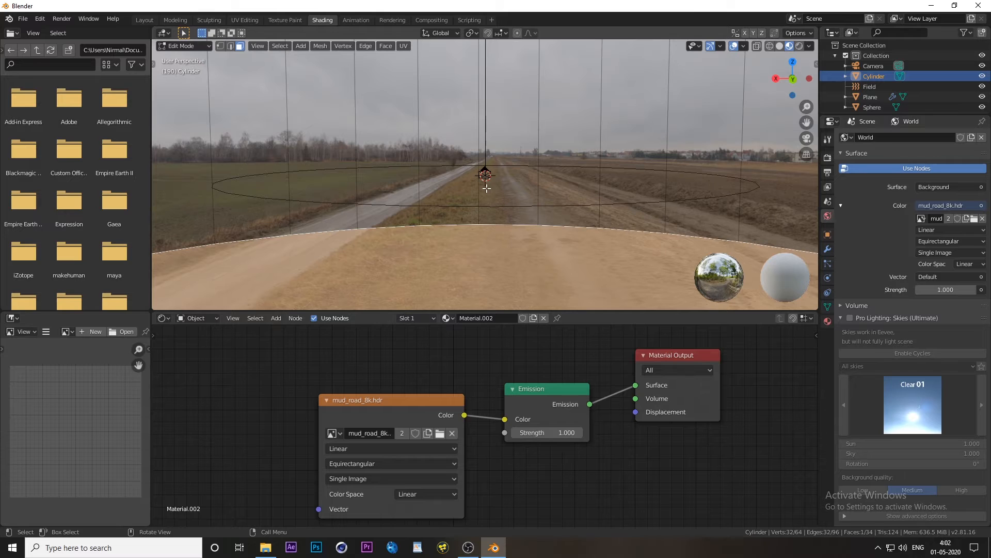
{"action": "scroll", "coordinate": [498, 191], "scroll_direction": "up", "scroll_amount": 1}
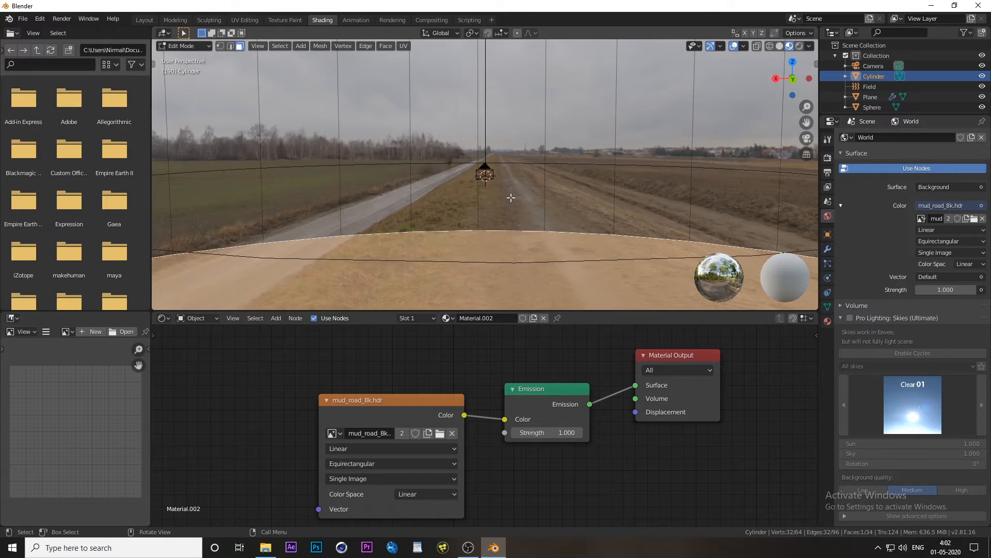
{"action": "key", "text": "g"}
{"action": "key", "text": "z"}
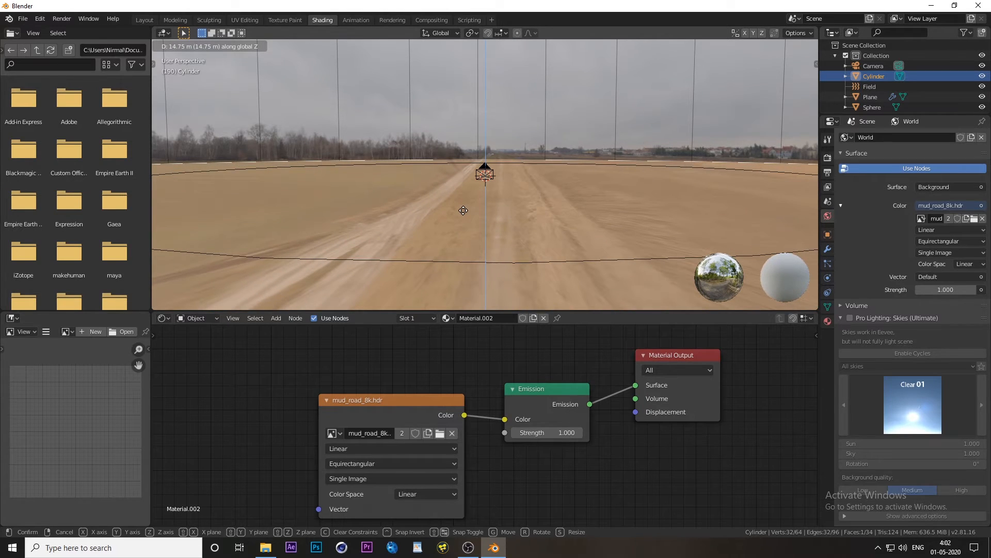
{"action": "left_click", "coordinate": [463, 209]}
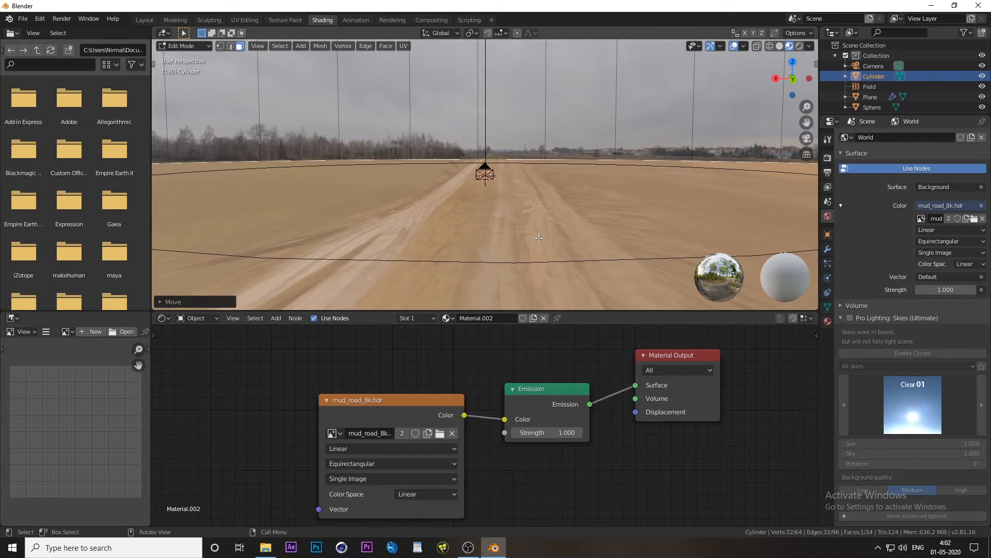
{"action": "key", "text": "Tab"}
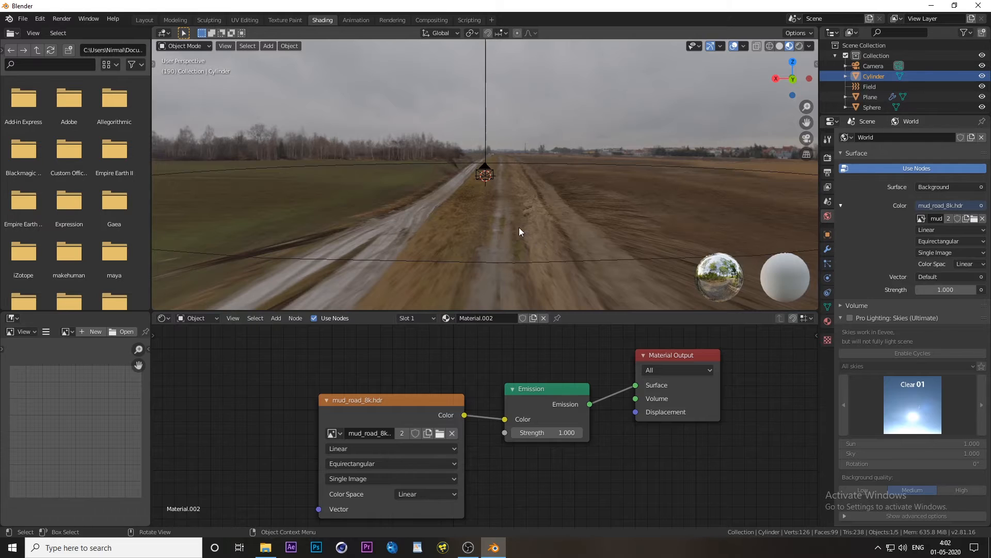
Try rotating and moving the camera in camera view to test how the projected backdrop responds.
{"action": "middle_click_drag", "start_coordinate": [520, 231], "coordinate": [355, 211]}
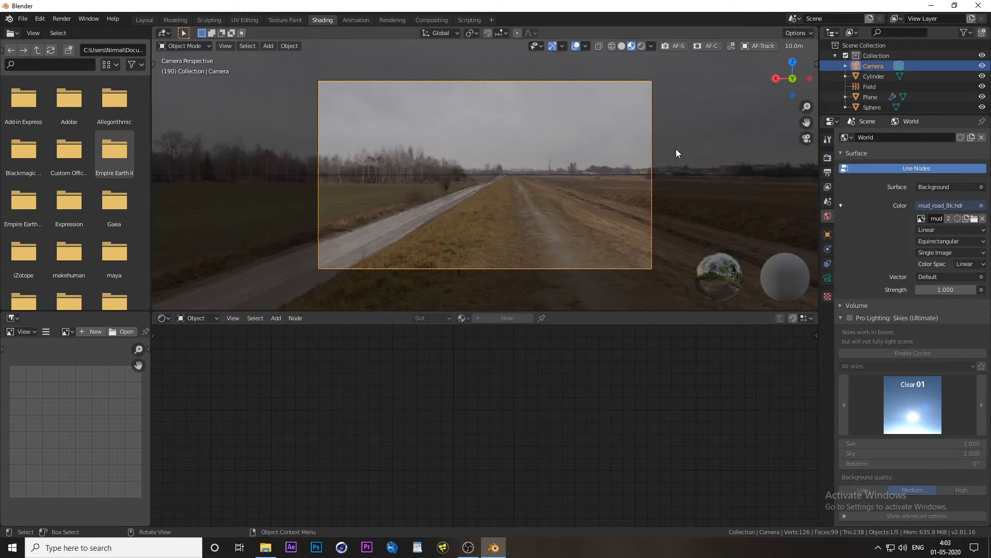
{"action": "key", "text": "r"}
{"action": "key", "text": "Escape"}
{"action": "key", "text": "r"}
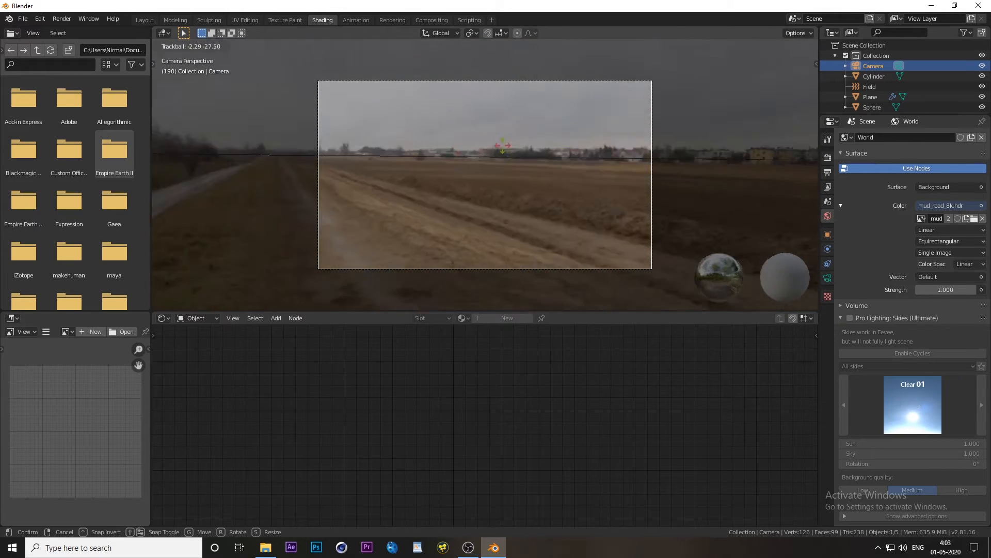
{"action": "key", "text": "Escape"}
{"action": "key", "text": "g"}
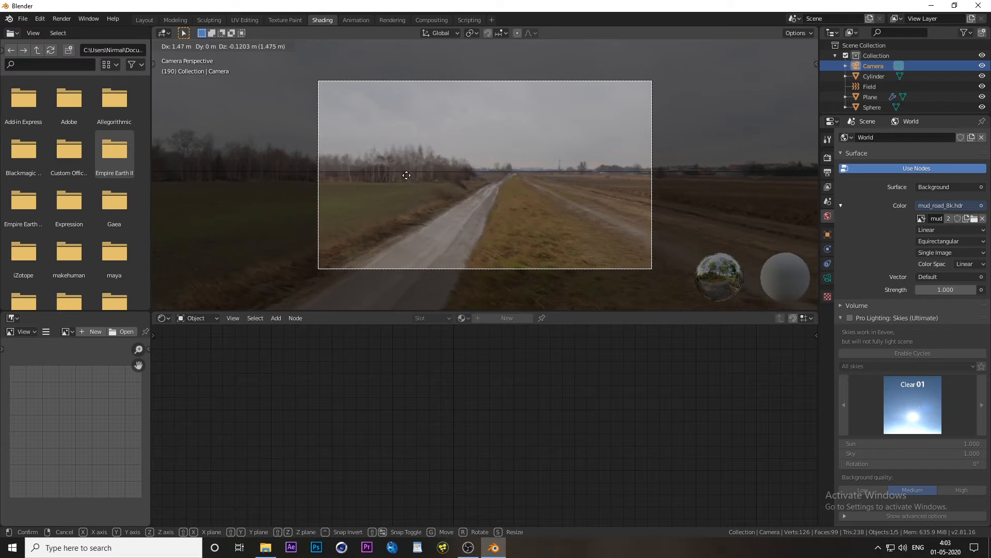
{"action": "left_click", "coordinate": [503, 180]}
Enable Bloom and Screen Space Reflections with Refraction in the Eevee render settings.
{"action": "mouse_move", "coordinate": [511, 179]}
{"action": "middle_mouse_down"}
{"action": "mouse_move", "coordinate": [456, 193]}
{"action": "mouse_move", "coordinate": [558, 191]}
{"action": "mouse_move", "coordinate": [522, 184]}
{"action": "middle_mouse_up"}
{"action": "scroll", "coordinate": [523, 183], "scroll_direction": "up", "scroll_amount": 1}
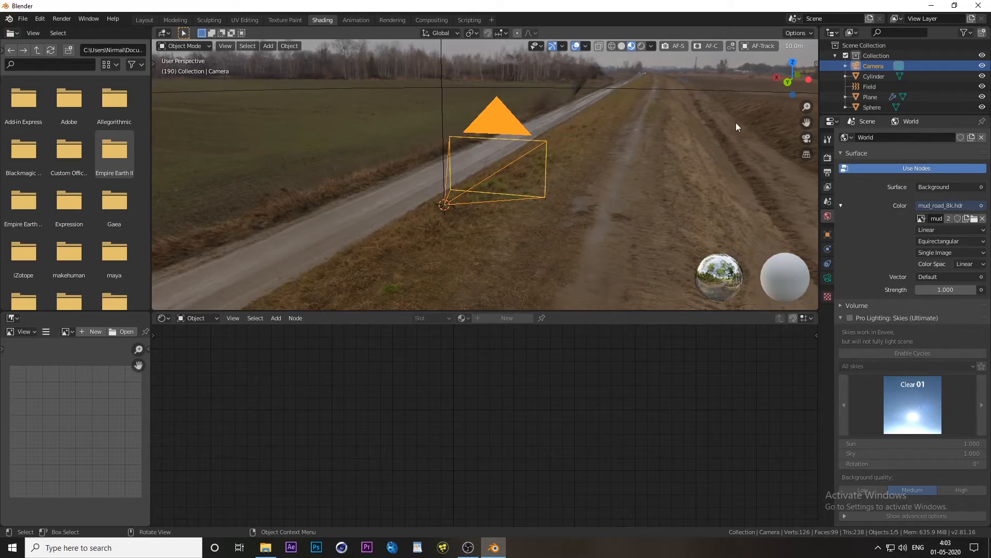
{"action": "left_click", "coordinate": [828, 158]}
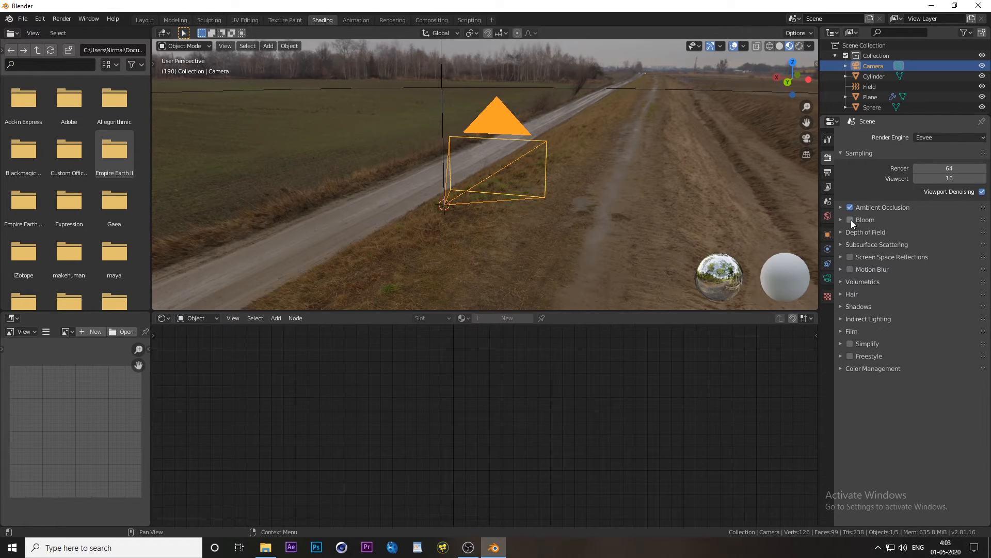
{"action": "left_click", "coordinate": [851, 220]}
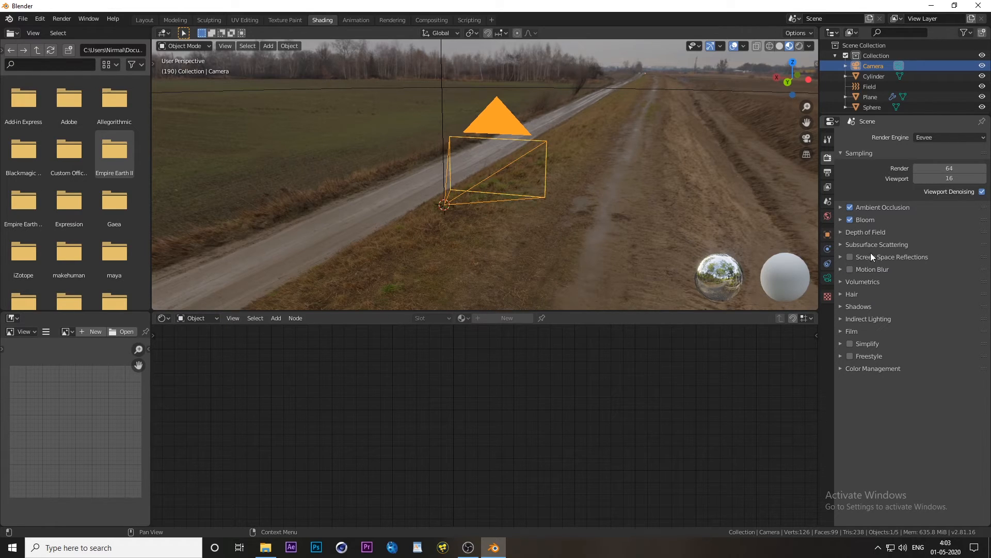
{"action": "left_click", "coordinate": [840, 258]}
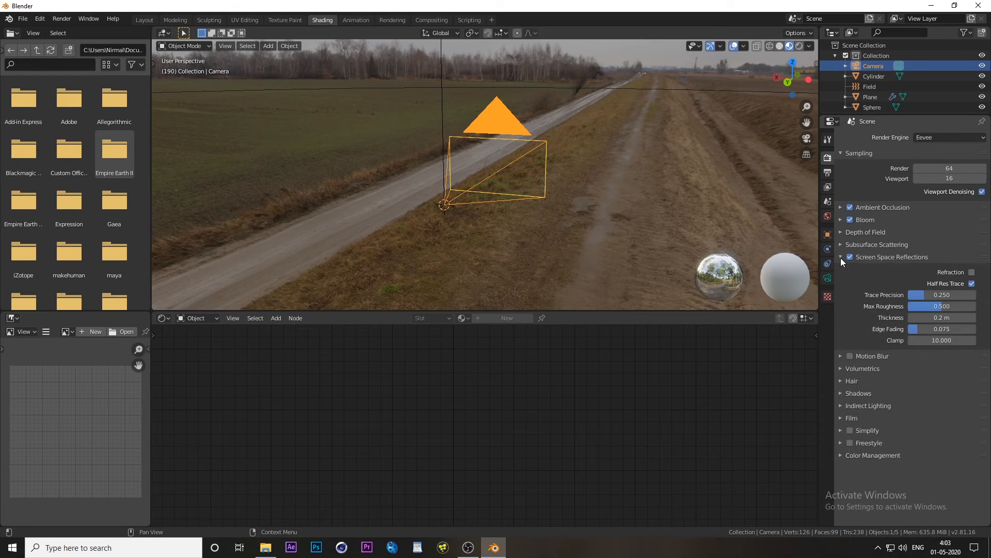
{"action": "left_click", "coordinate": [971, 273]}
{"action": "left_click", "coordinate": [840, 394]}
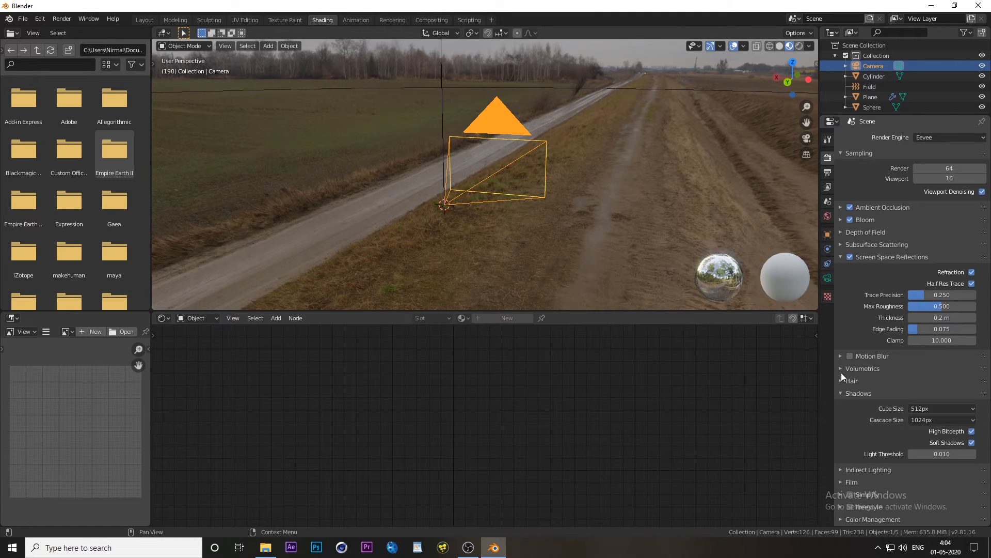
{"action": "left_click", "coordinate": [842, 394]}
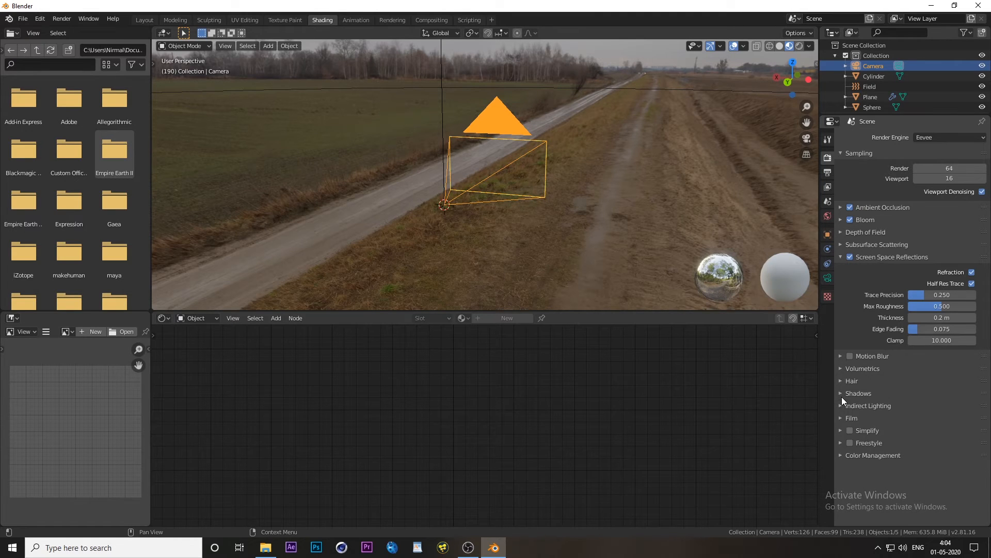
Set the plane's particle render scale to 0.010 and its scale randomness to about 0.097.
{"action": "middle_click_drag", "start_coordinate": [593, 231], "coordinate": [573, 208]}
{"action": "scroll", "coordinate": [573, 208], "scroll_direction": "up", "scroll_amount": 2}
{"action": "key", "text": "KP_0"}
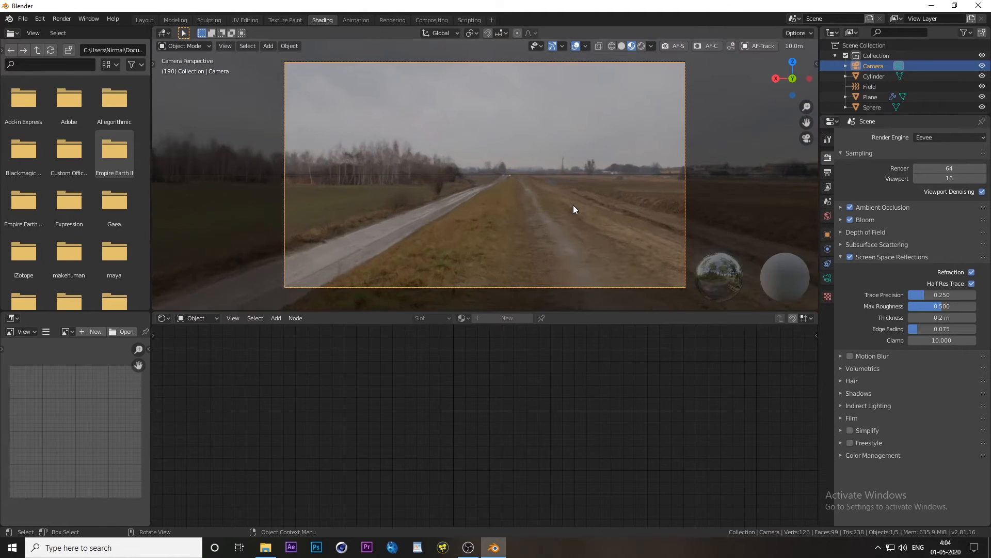
{"action": "left_click", "coordinate": [228, 46]}
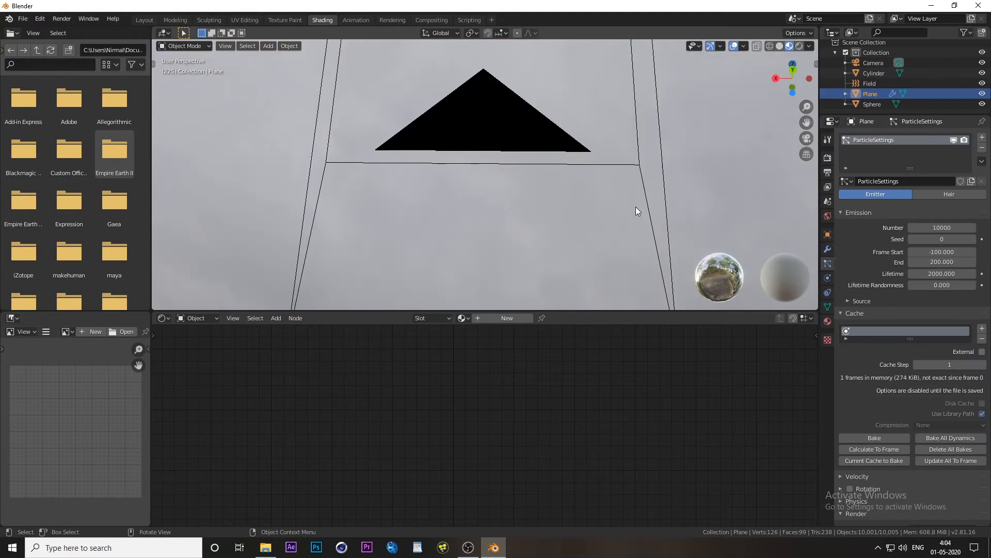
{"action": "key", "text": "KP_0"}
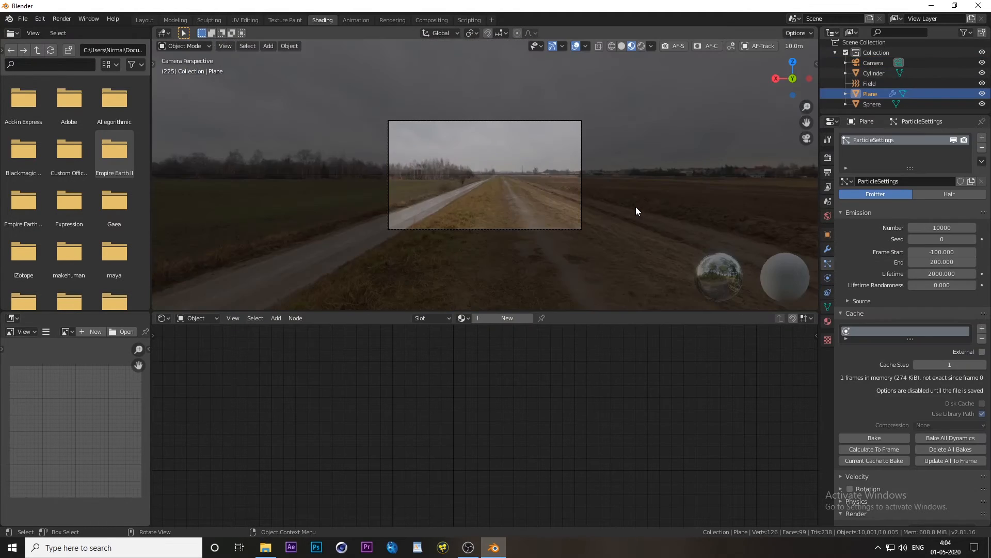
{"action": "middle_click_drag", "start_coordinate": [560, 220], "coordinate": [522, 144]}
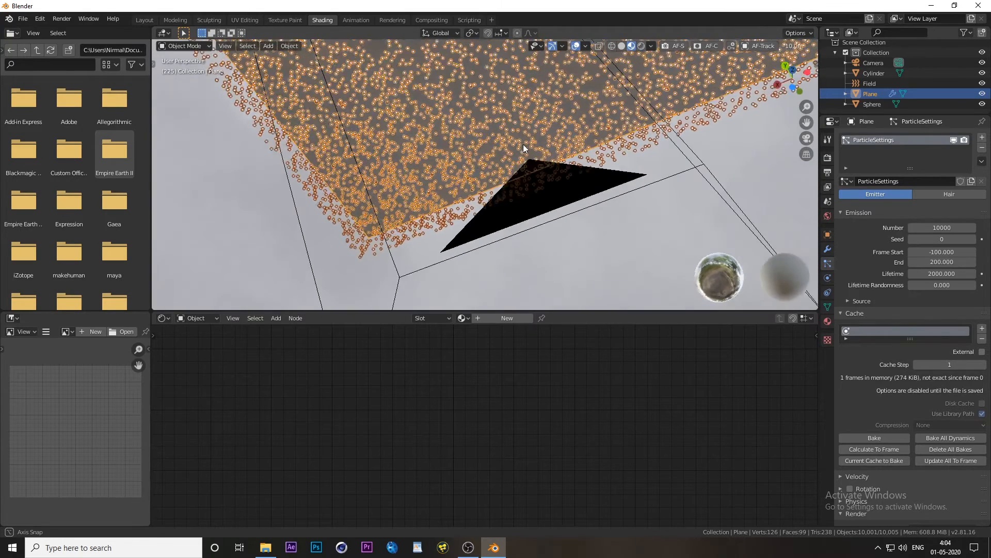
{"action": "scroll", "coordinate": [918, 417], "scroll_direction": "down", "scroll_amount": 10}
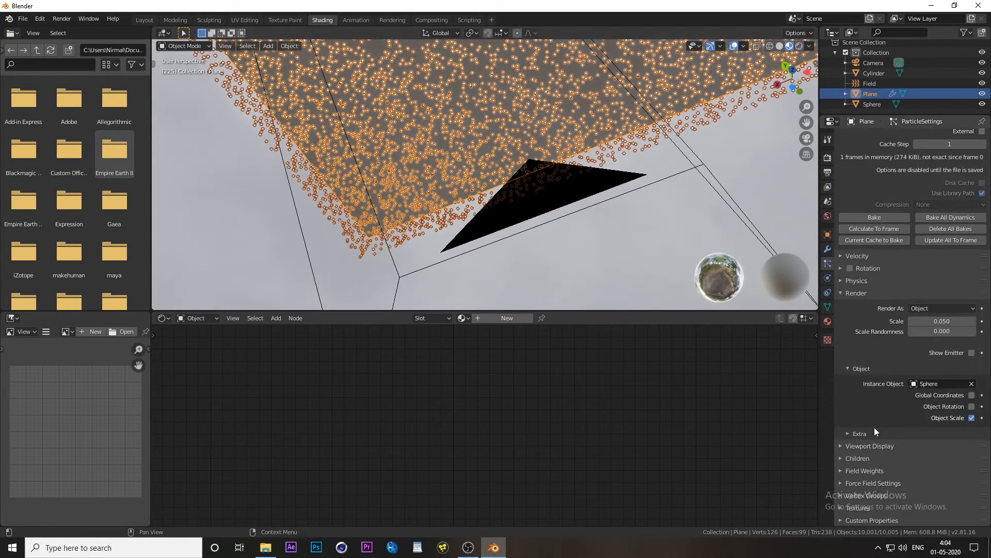
{"action": "left_click", "coordinate": [947, 321]}
{"action": "type", "text": "0.010"}
{"action": "key", "text": "Return"}
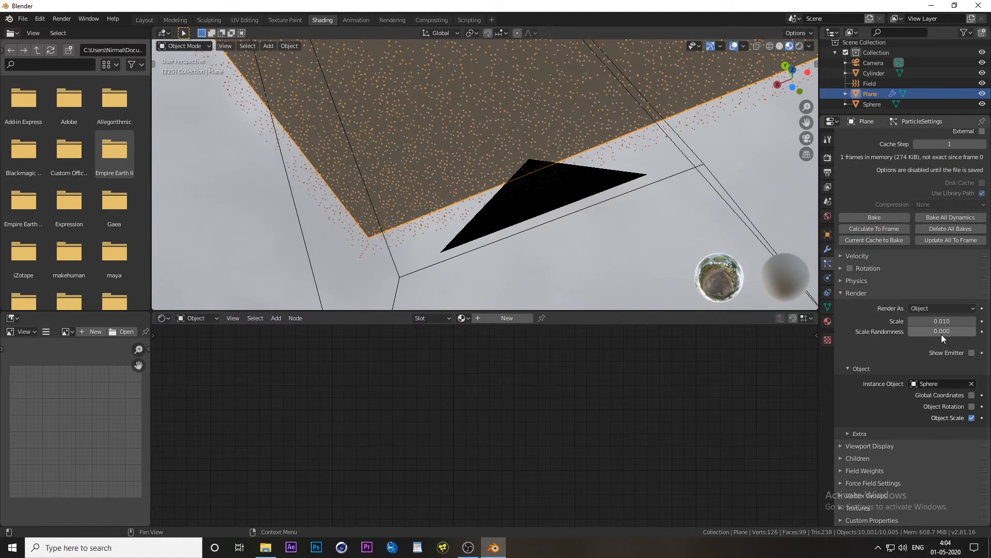
{"action": "left_click_drag", "start_coordinate": [924, 336], "coordinate": [929, 336]}
{"action": "middle_click_drag", "start_coordinate": [626, 88], "coordinate": [596, 97]}
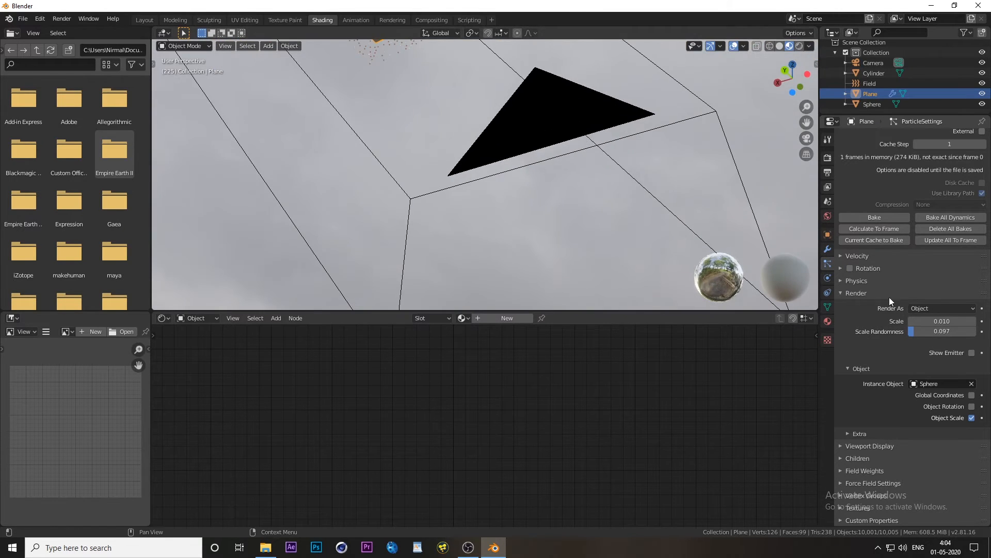
Switch the shader editor area to the Timeline.
{"action": "scroll", "coordinate": [889, 297], "scroll_direction": "up", "scroll_amount": 8}
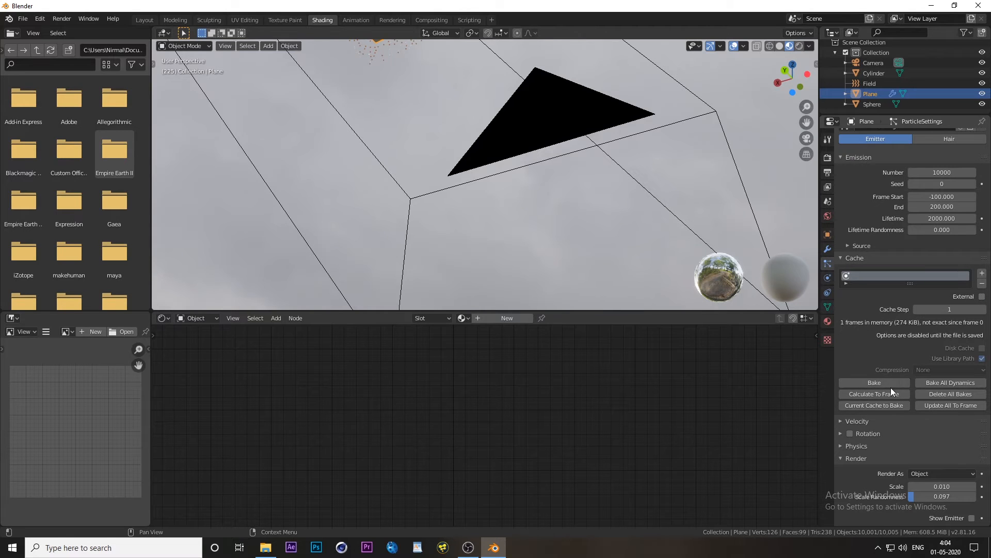
{"action": "left_click", "coordinate": [164, 318]}
{"action": "left_click", "coordinate": [268, 369]}
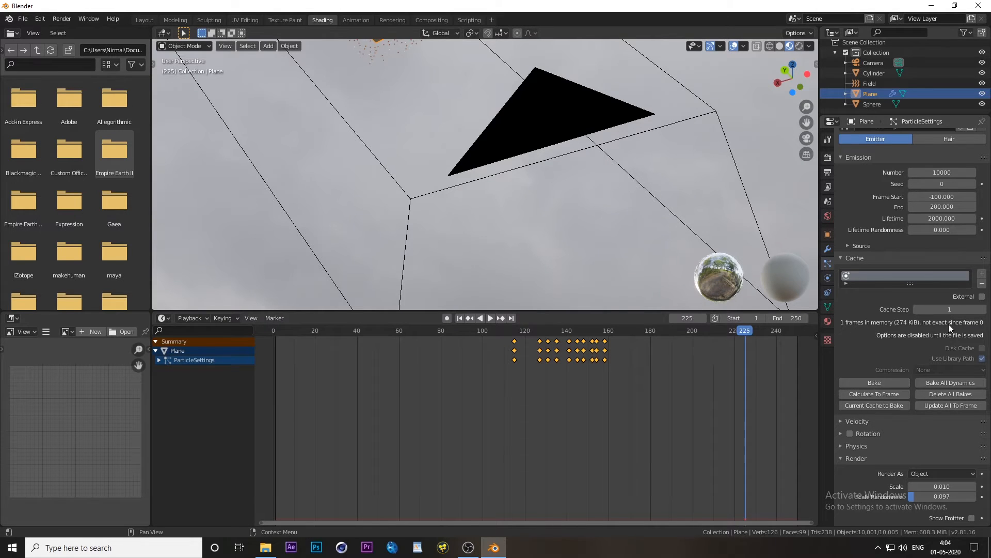
Save the project as raintut.blend in the rain folder, overwriting the existing file.
{"action": "scroll", "coordinate": [907, 315], "scroll_direction": "up", "scroll_amount": 4}
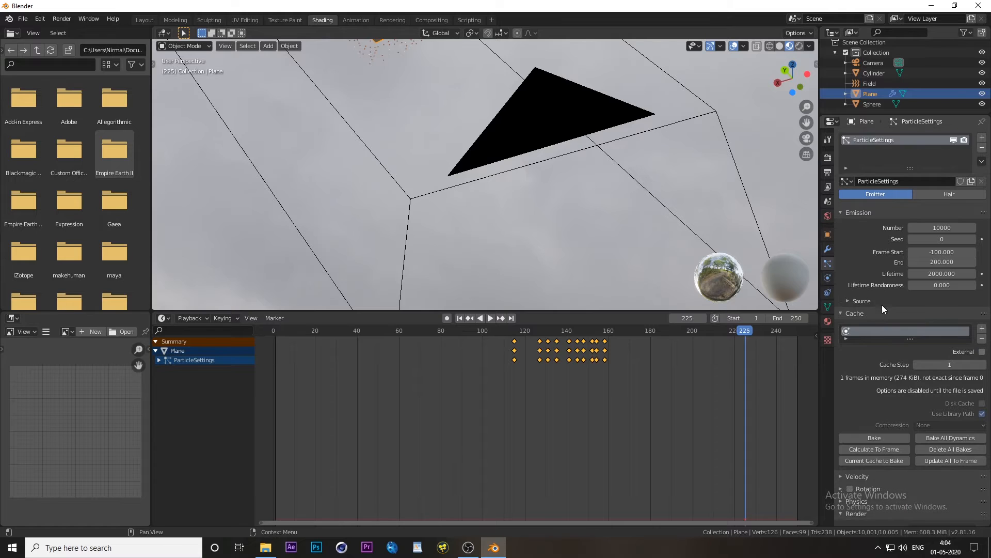
{"action": "left_click", "coordinate": [827, 172]}
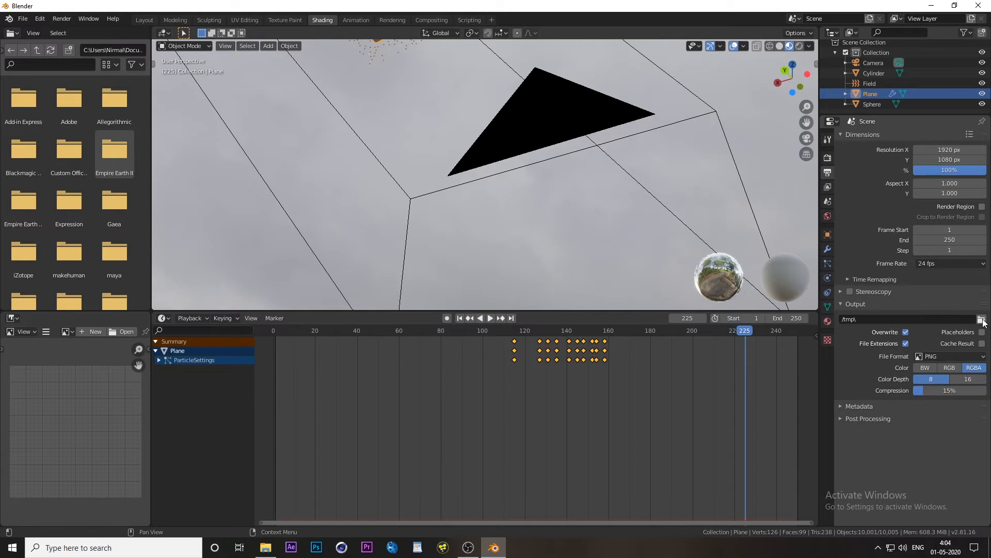
{"action": "left_click", "coordinate": [23, 19]}
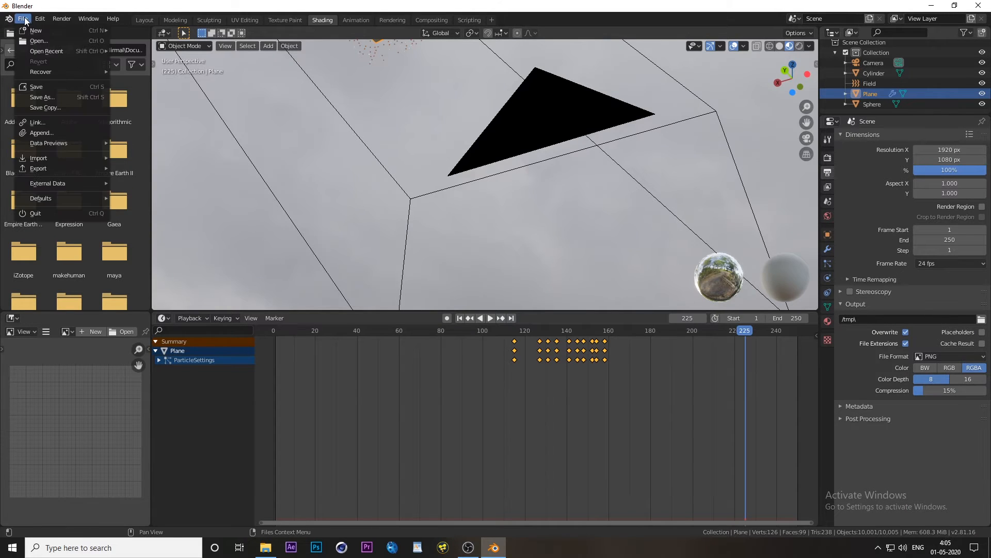
{"action": "left_click", "coordinate": [59, 98]}
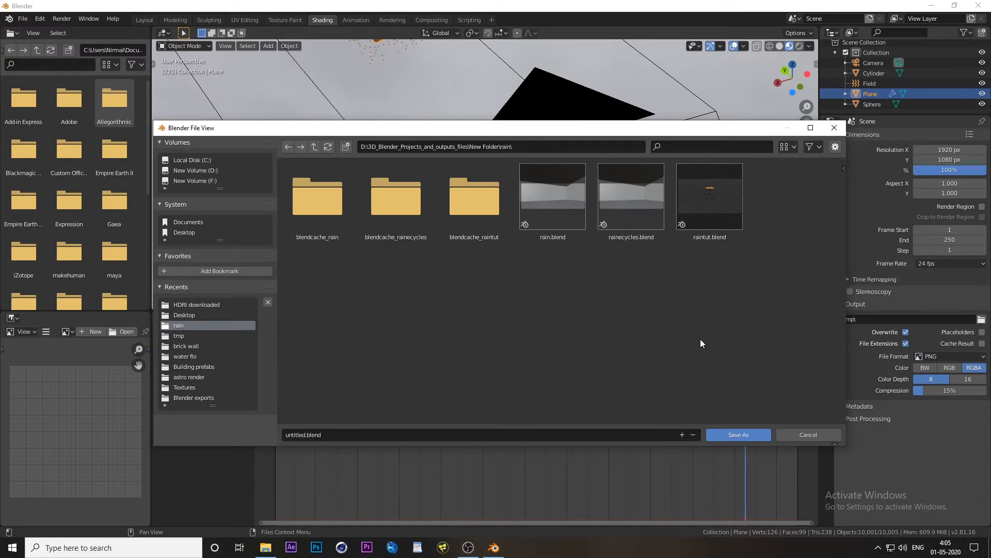
{"action": "left_click", "coordinate": [710, 232]}
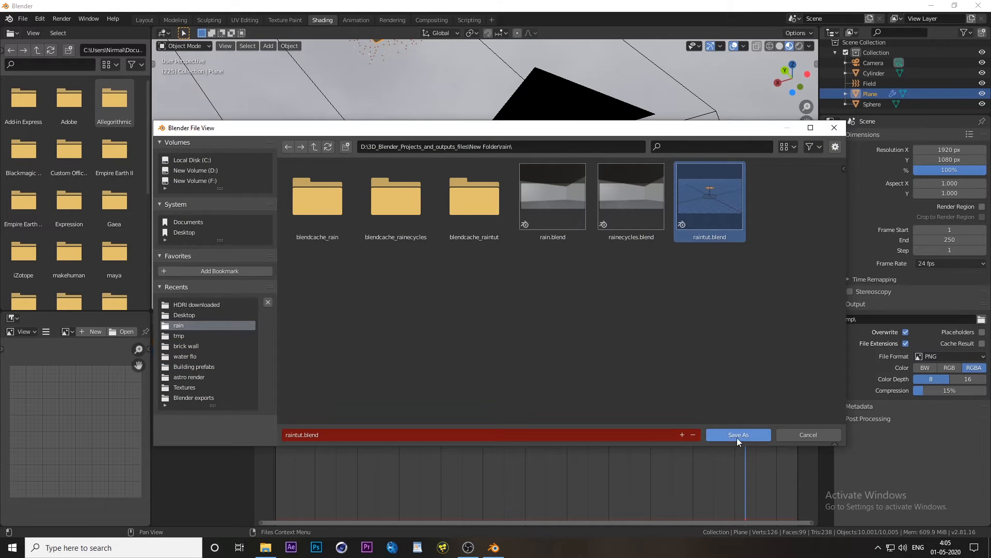
{"action": "left_click", "coordinate": [739, 436]}
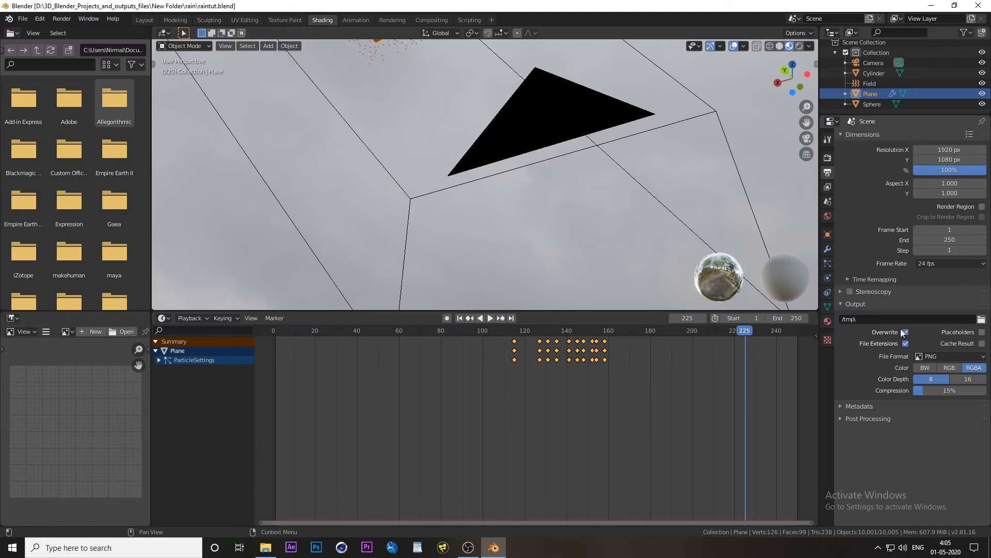
Set the render output folder to the rain project folder.
{"action": "left_click", "coordinate": [981, 319]}
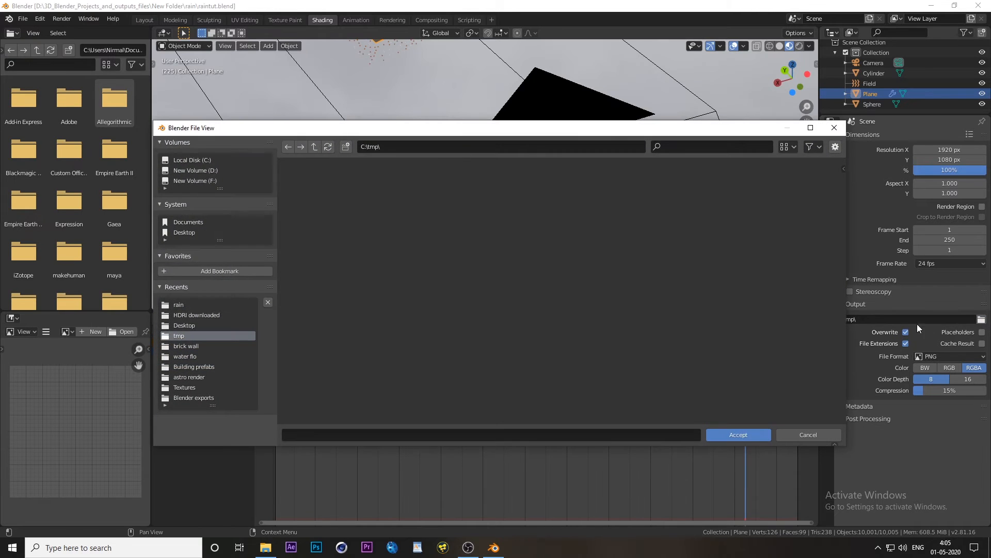
{"action": "left_click", "coordinate": [178, 305]}
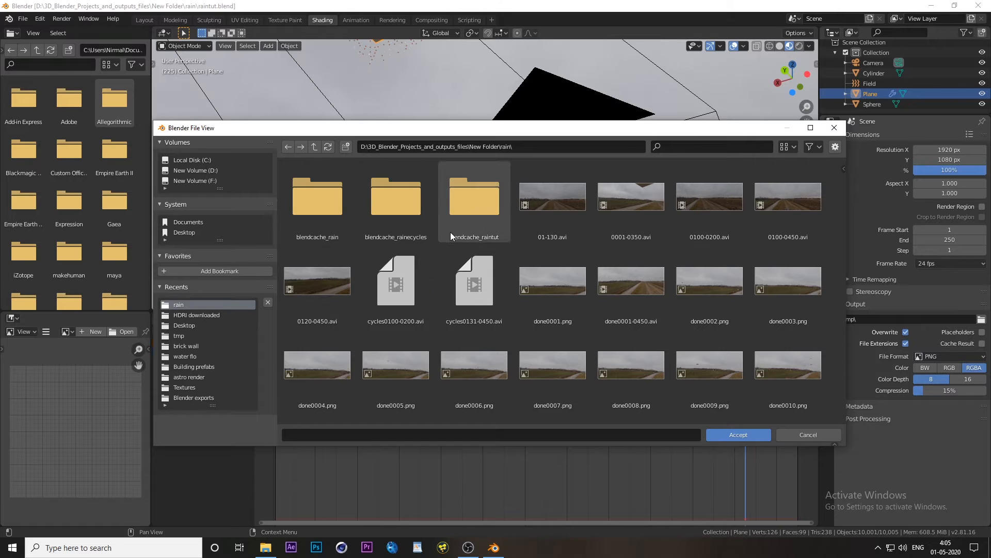
{"action": "scroll", "coordinate": [482, 262], "scroll_direction": "down", "scroll_amount": 5}
{"action": "scroll", "coordinate": [481, 265], "scroll_direction": "up", "scroll_amount": 5}
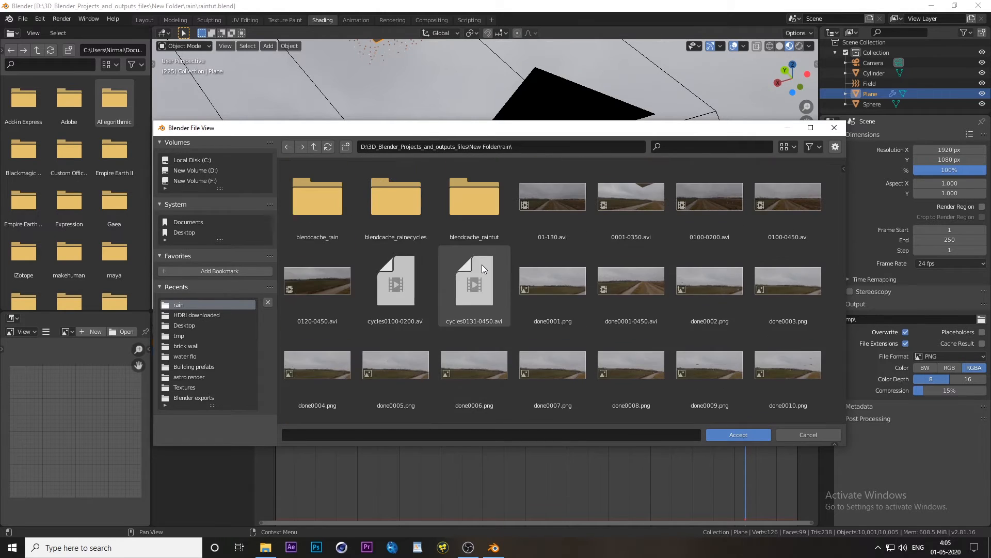
{"action": "left_click", "coordinate": [716, 437]}
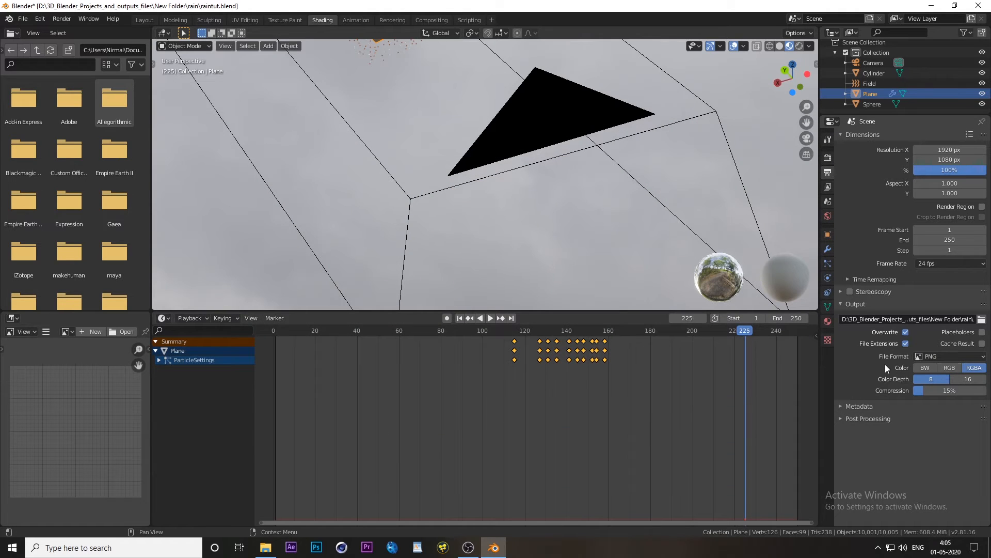
Add the file name prefix tut to the output path and set the file format to AVI Raw.
{"action": "left_click", "coordinate": [970, 320]}
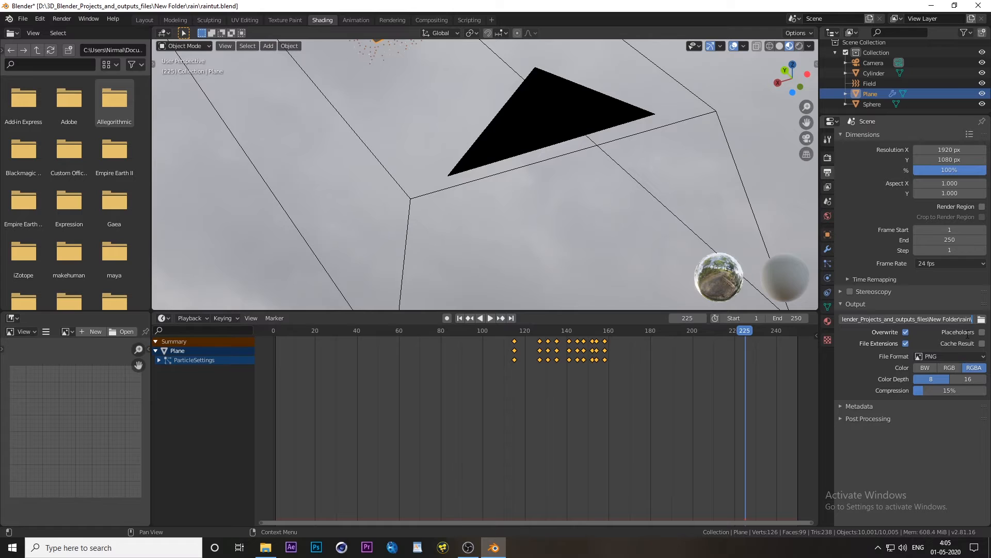
{"action": "type", "text": "tut"}
{"action": "key", "text": "Return"}
{"action": "left_click", "coordinate": [943, 355]}
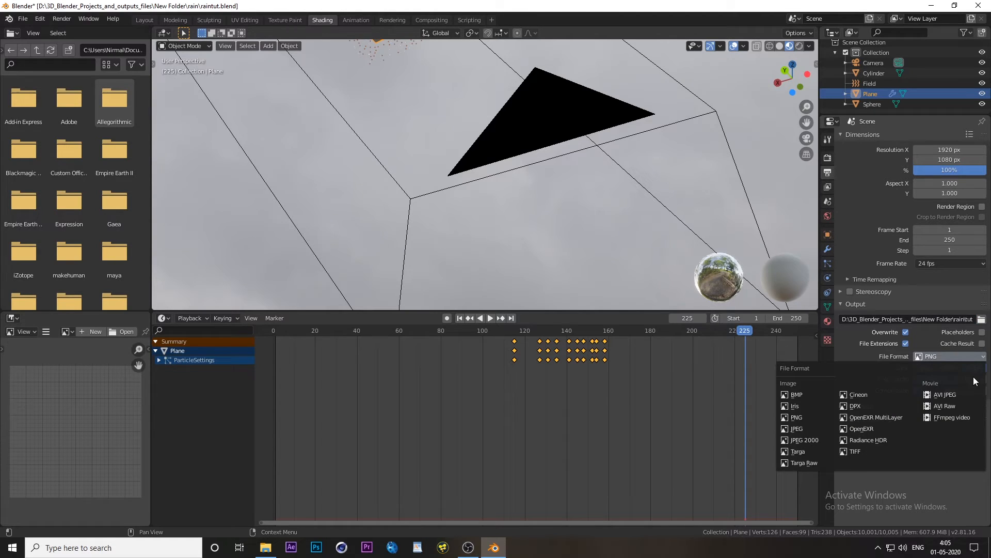
{"action": "left_click", "coordinate": [962, 405]}
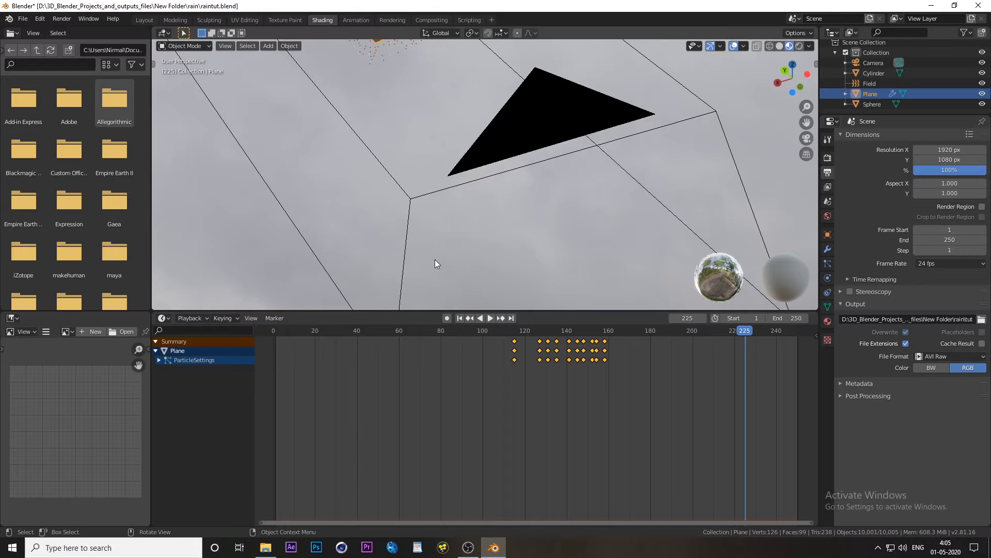
Try a viewport render of the animation from the camera view.
{"action": "key", "text": "KP_0"}
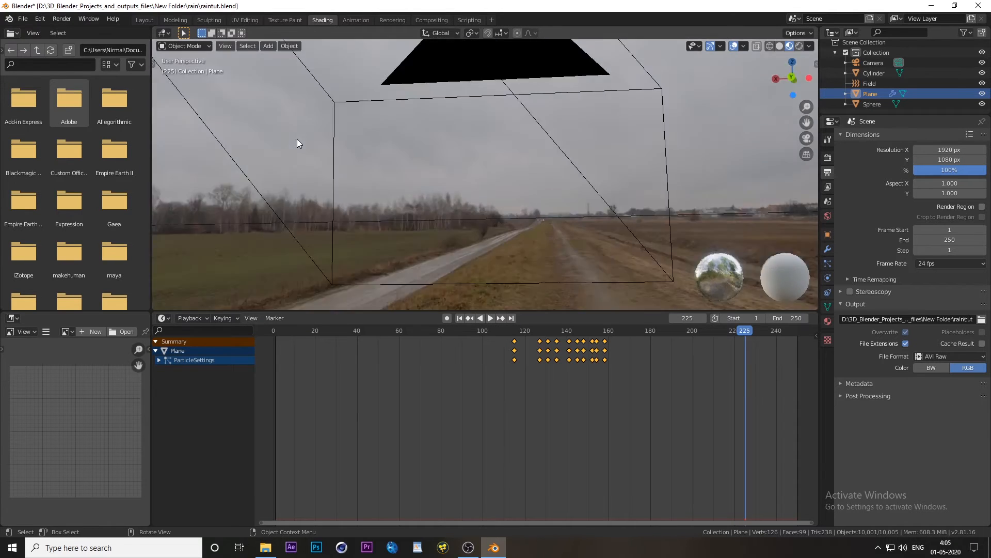
{"action": "key", "text": "Home"}
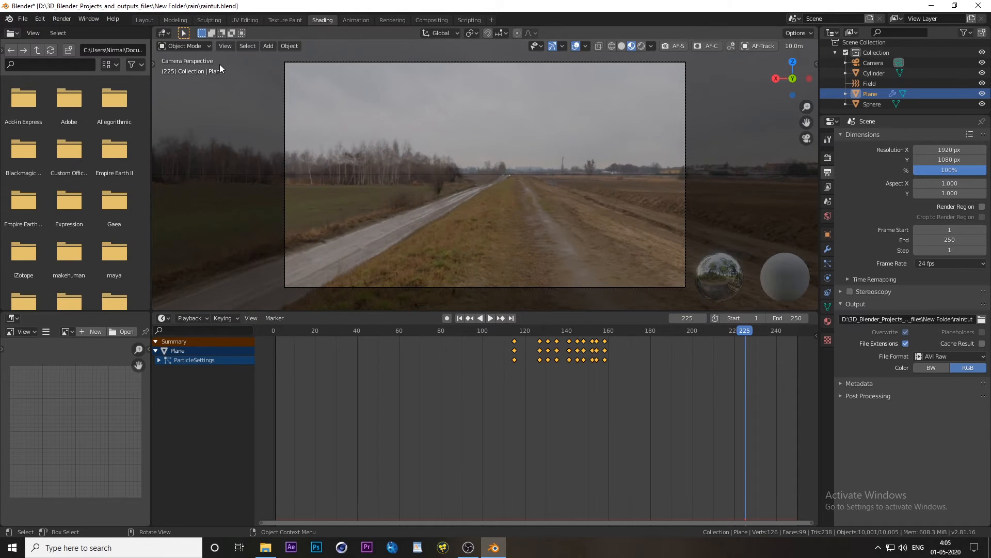
{"action": "left_click", "coordinate": [219, 47]}
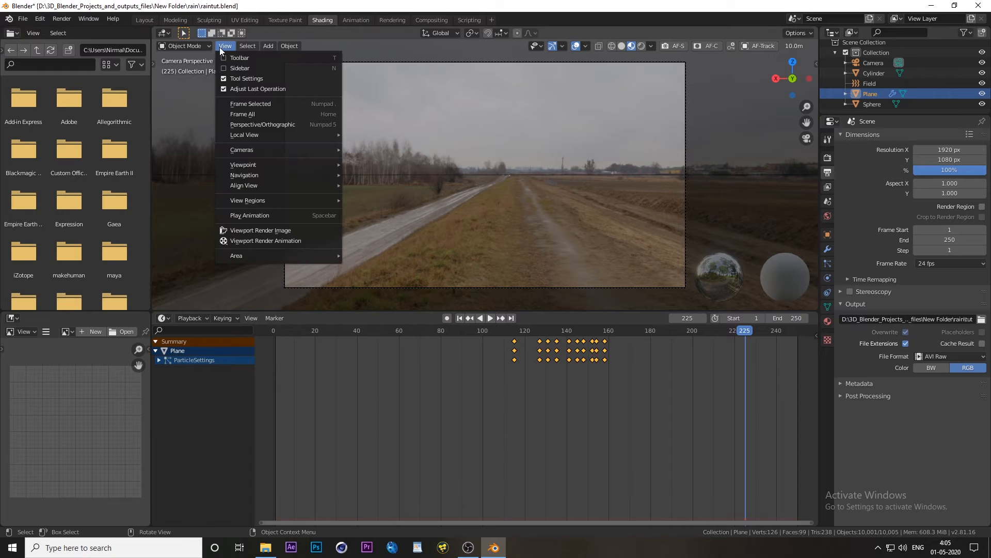
{"action": "left_click", "coordinate": [295, 241]}
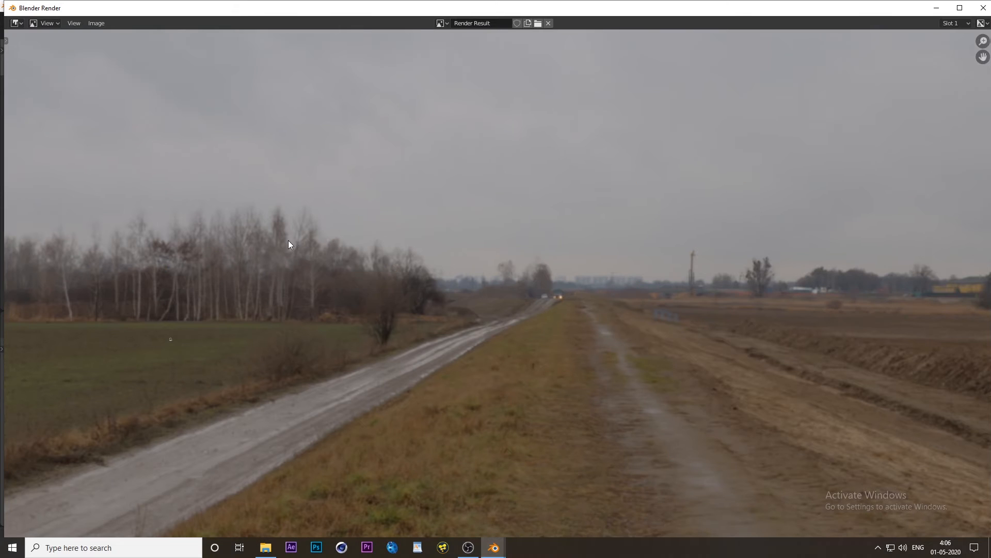
{"action": "left_click", "coordinate": [928, 8]}
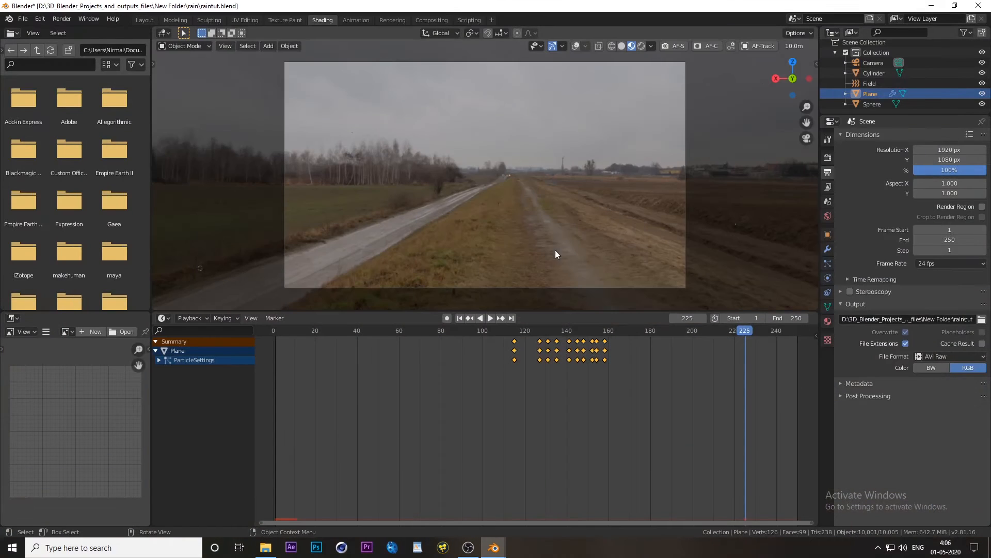
Show the viewport overlays and set the camera's focal length to 14 mm, checking the framing through the camera.
{"action": "mouse_move", "coordinate": [555, 250]}
{"action": "middle_mouse_down"}
{"action": "mouse_move", "coordinate": [595, 229]}
{"action": "mouse_move", "coordinate": [534, 233]}
{"action": "mouse_move", "coordinate": [562, 243]}
{"action": "middle_mouse_up"}
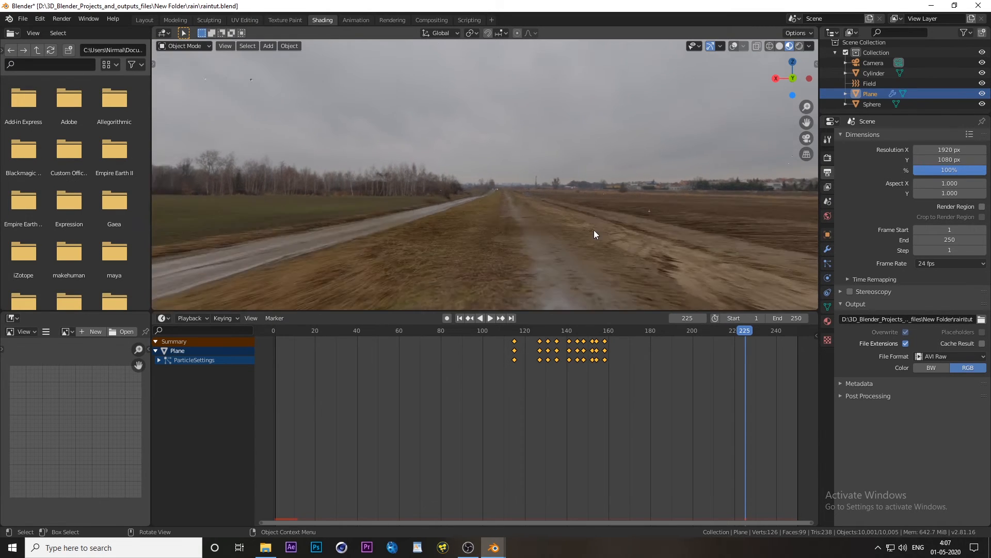
{"action": "middle_click_drag", "start_coordinate": [617, 219], "coordinate": [597, 230]}
{"action": "left_click", "coordinate": [733, 46]}
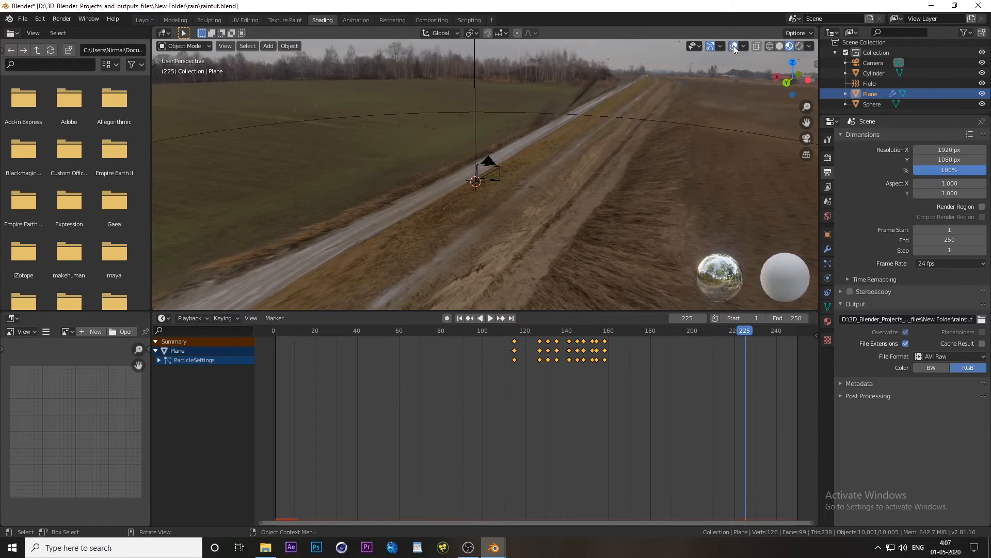
{"action": "left_click", "coordinate": [491, 162]}
{"action": "left_click", "coordinate": [827, 278]}
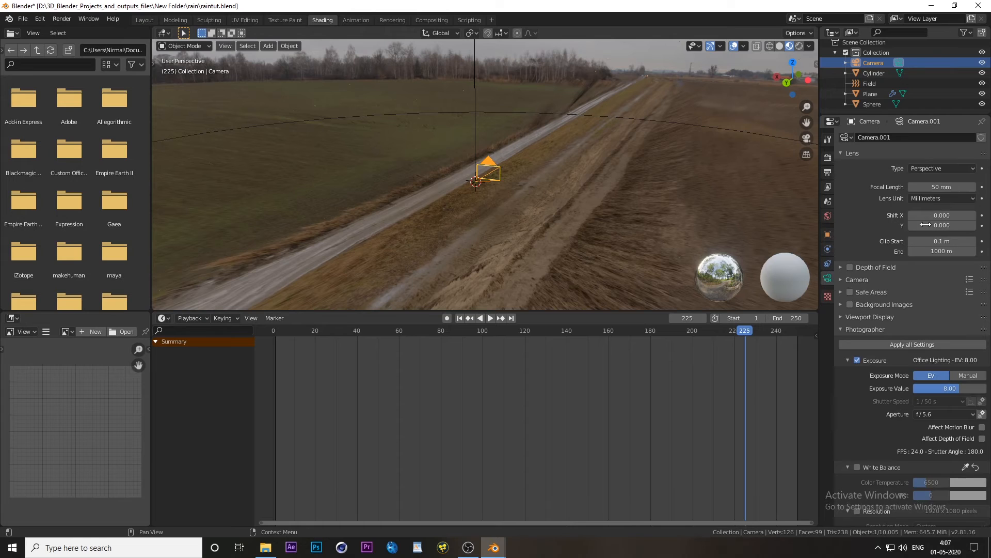
{"action": "left_click", "coordinate": [936, 187]}
{"action": "type", "text": "14"}
{"action": "key", "text": "Return"}
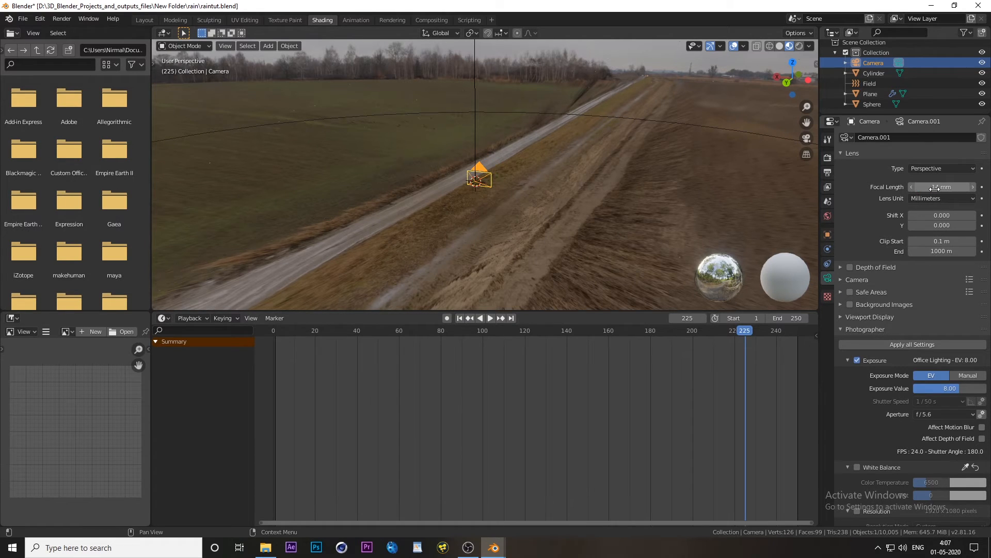
{"action": "key", "text": "KP_0"}
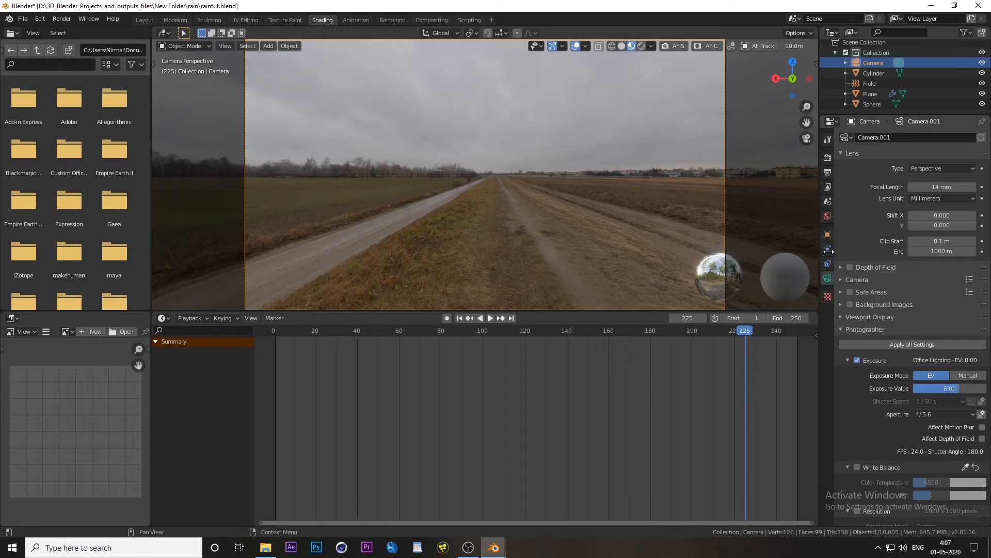
Set the plane's particle emission number to 100000 and bake the particle cache.
{"action": "scroll", "coordinate": [610, 157], "scroll_direction": "down", "scroll_amount": 5}
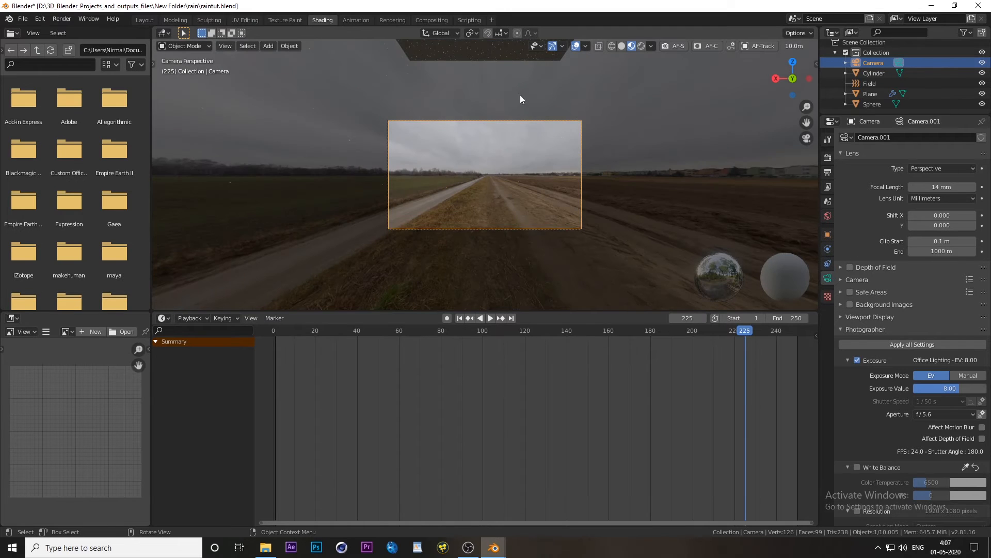
{"action": "left_click", "coordinate": [479, 60]}
{"action": "left_click", "coordinate": [829, 264]}
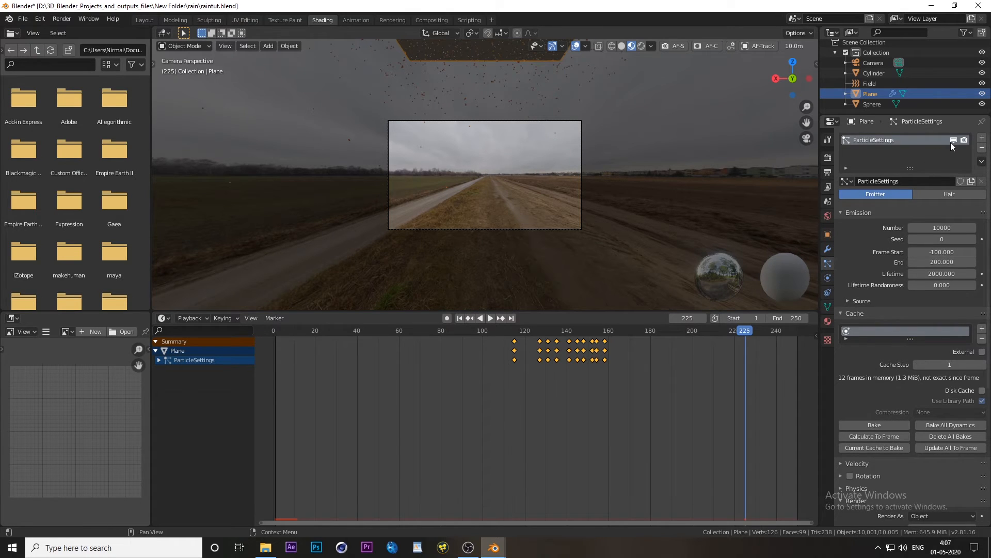
{"action": "double_click", "coordinate": [943, 227]}
{"action": "type", "text": "4"}
{"action": "type", "text": "0"}
{"action": "key", "text": "BackSpace"}
{"action": "key", "text": "BackSpace"}
{"action": "type", "text": "10000"}
{"action": "key", "text": "Return"}
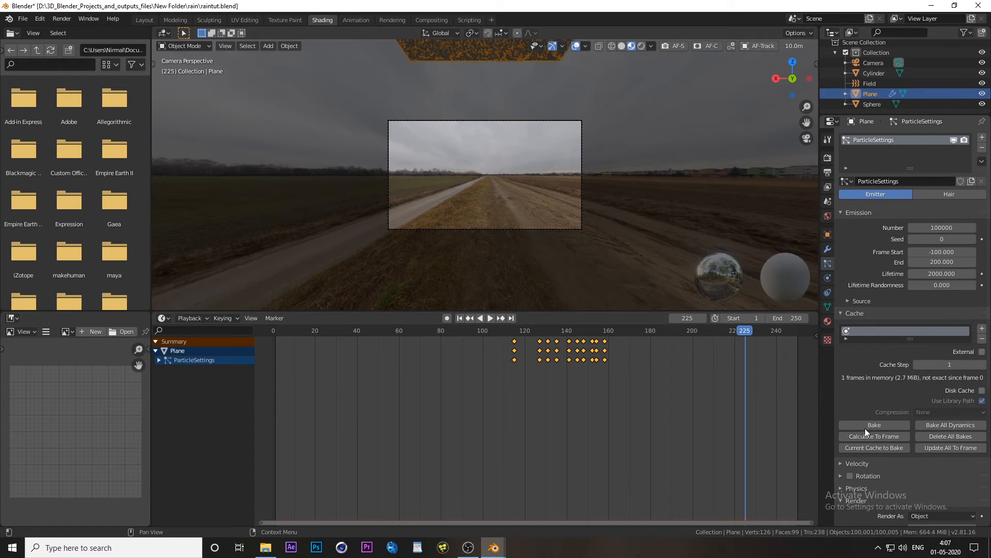
{"action": "left_click", "coordinate": [878, 423]}
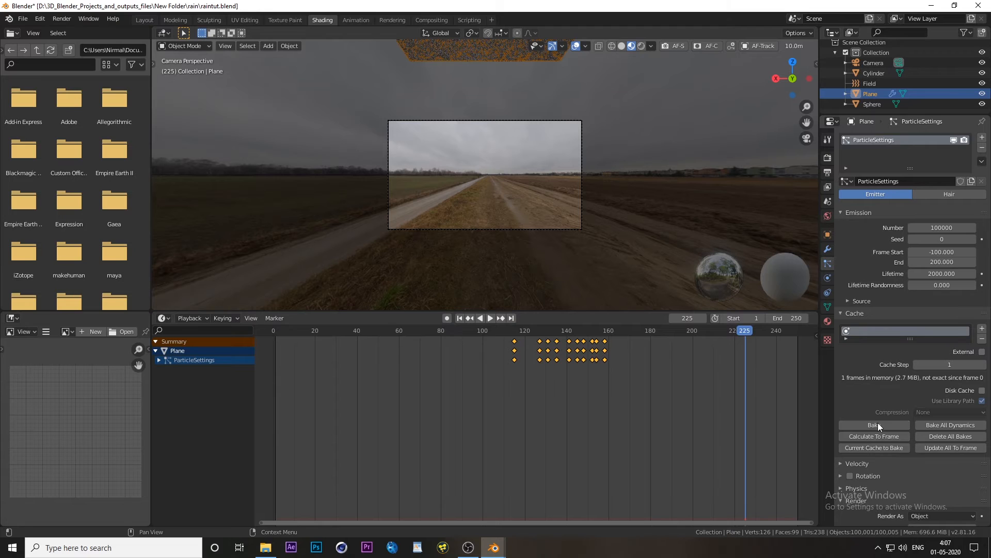
Hide the overlays in the camera view and enable Scene World lighting for the viewport shading.
{"action": "key", "text": "Home"}
{"action": "scroll", "coordinate": [524, 206], "scroll_direction": "up", "scroll_amount": 1}
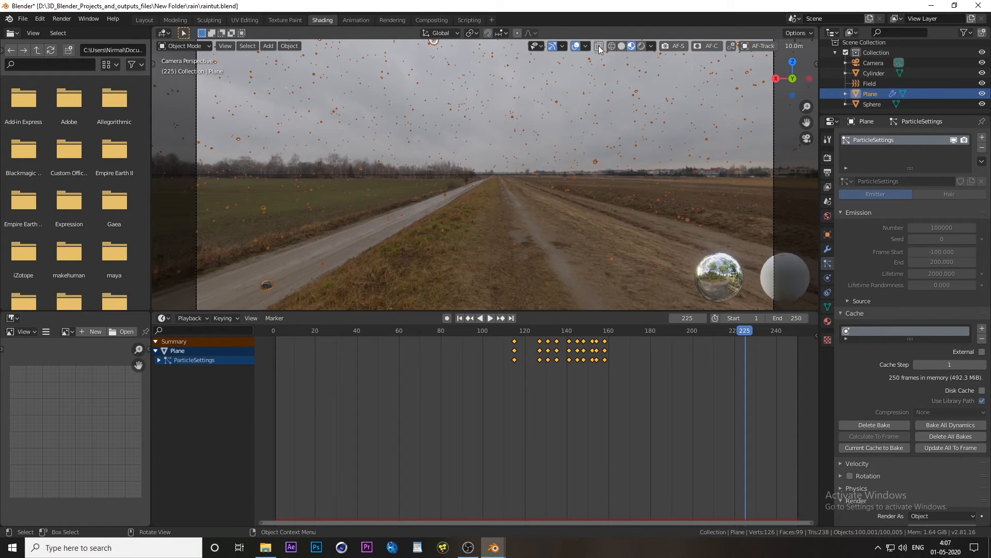
{"action": "left_click", "coordinate": [574, 46]}
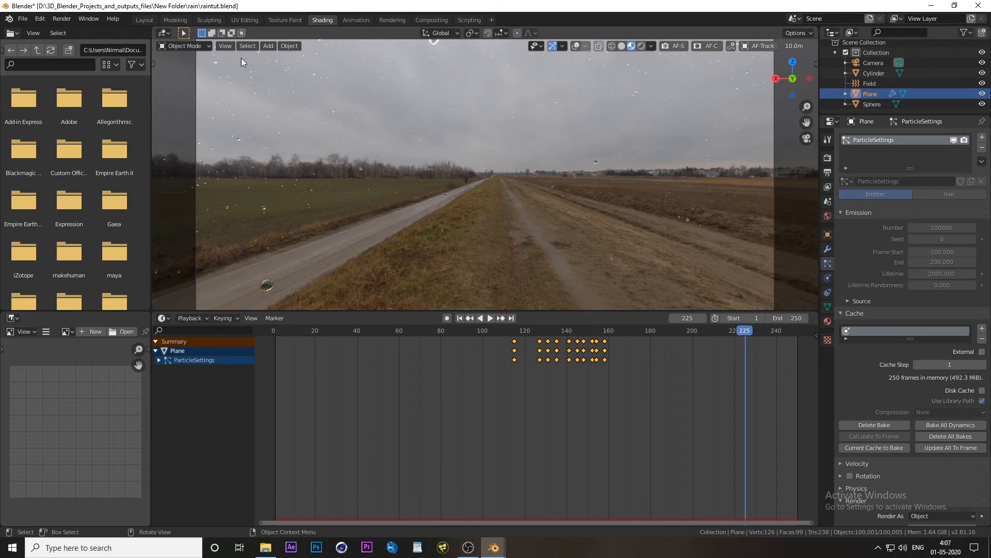
{"action": "left_click", "coordinate": [651, 46]}
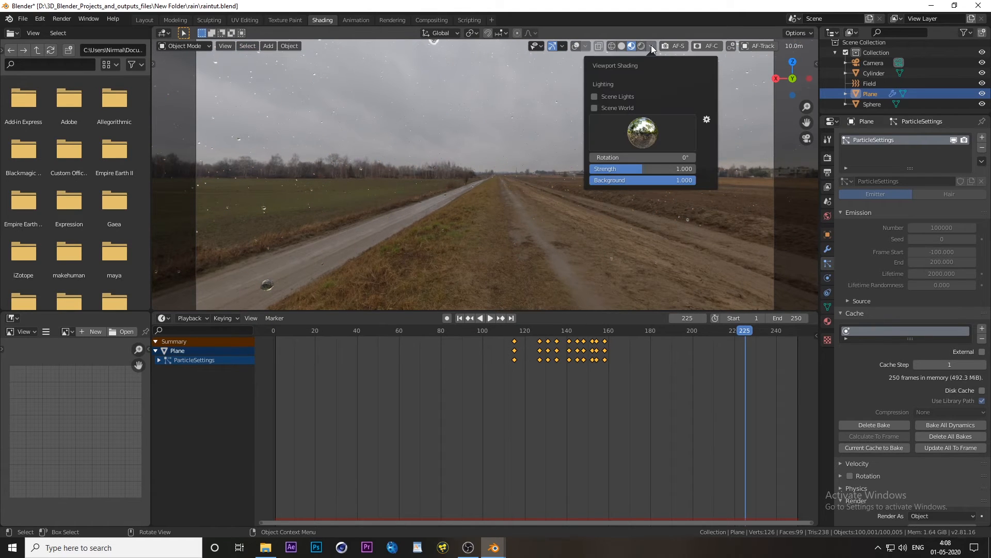
{"action": "left_click", "coordinate": [603, 110]}
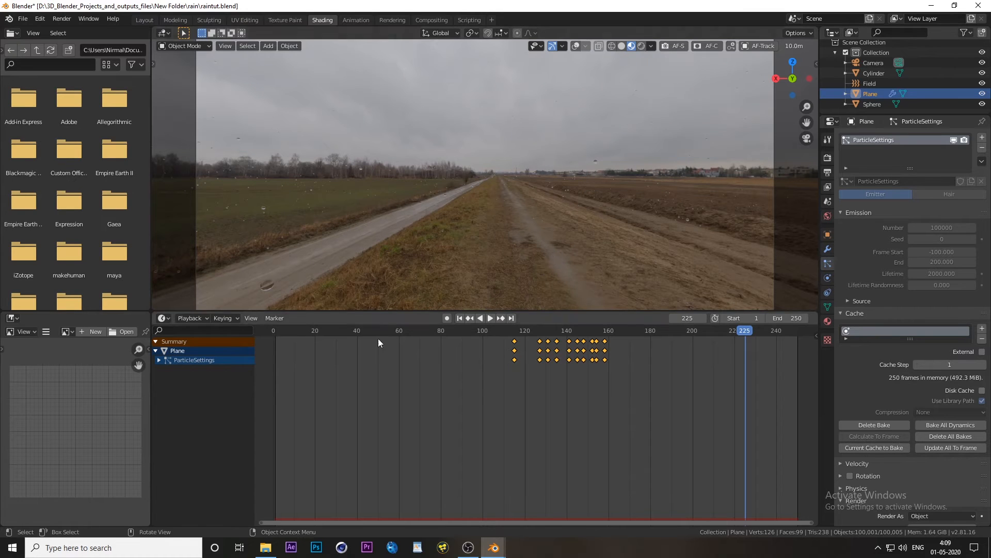
Play back the rendered rain animation and close the player.
{"action": "left_click", "coordinate": [64, 21]}
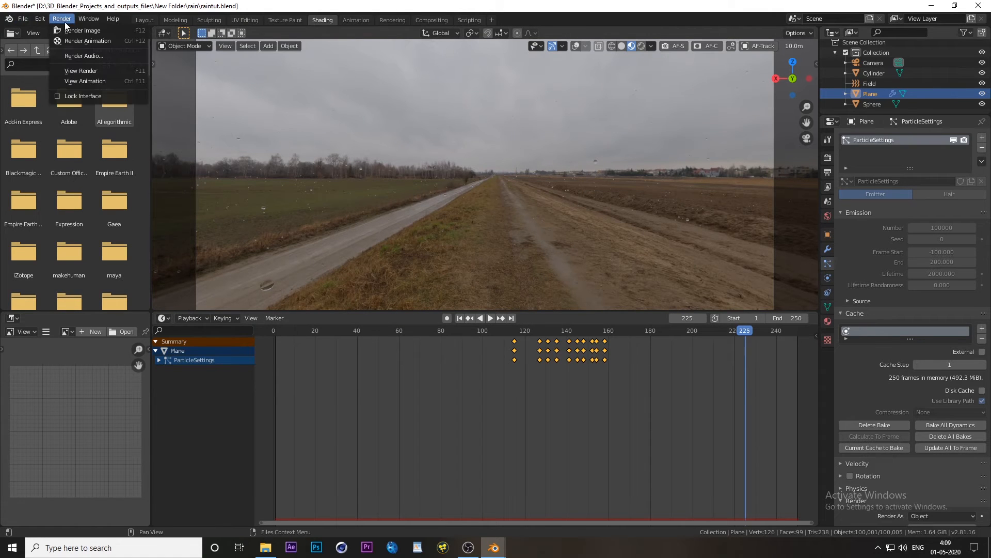
{"action": "left_click", "coordinate": [95, 81]}
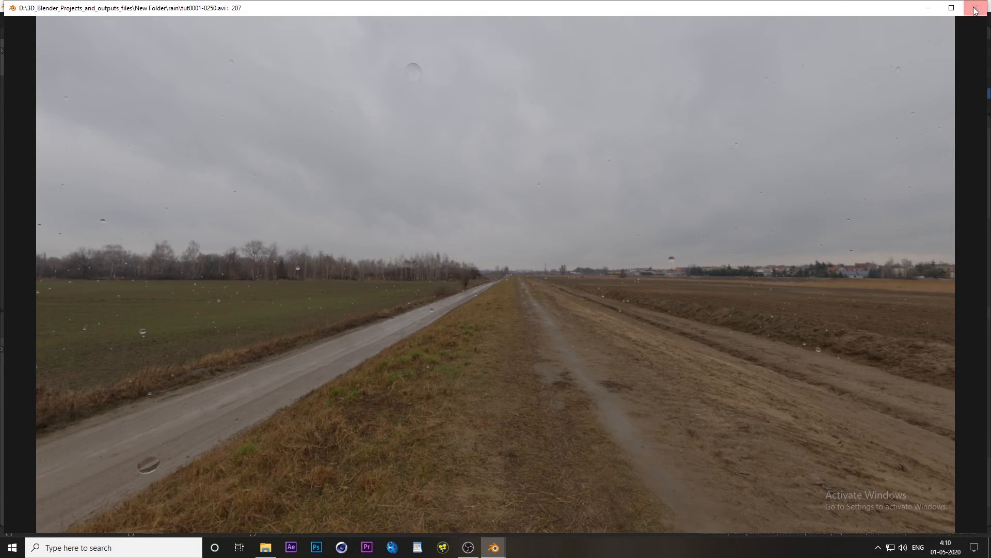
{"action": "key", "text": "Escape"}
Select the camera, go to frame 1 and look through the camera.
{"action": "middle_click_drag", "start_coordinate": [442, 241], "coordinate": [671, 109]}
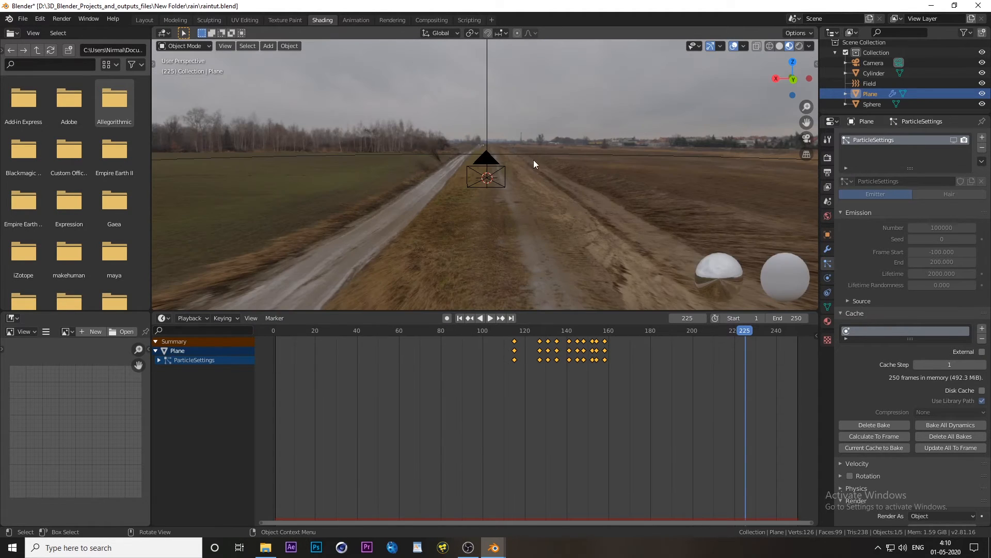
{"action": "middle_click_drag", "start_coordinate": [534, 164], "coordinate": [585, 166]}
{"action": "left_click", "coordinate": [516, 171]}
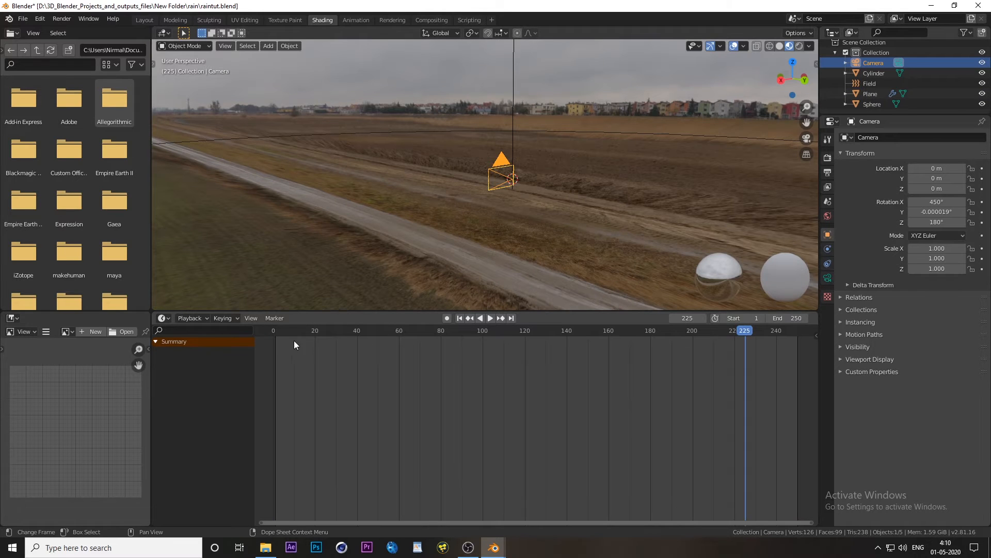
{"action": "left_click", "coordinate": [276, 334]}
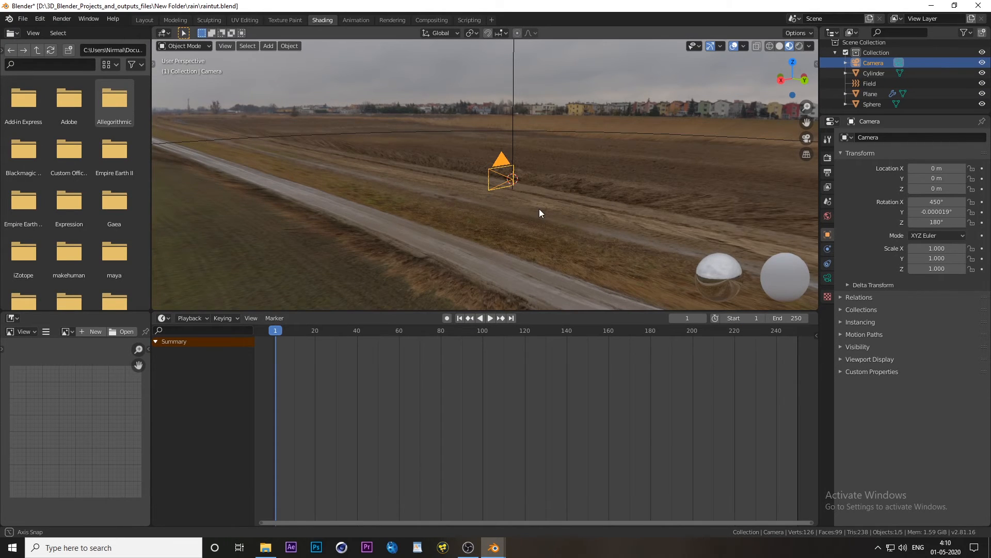
{"action": "middle_click_drag", "start_coordinate": [539, 208], "coordinate": [416, 206]}
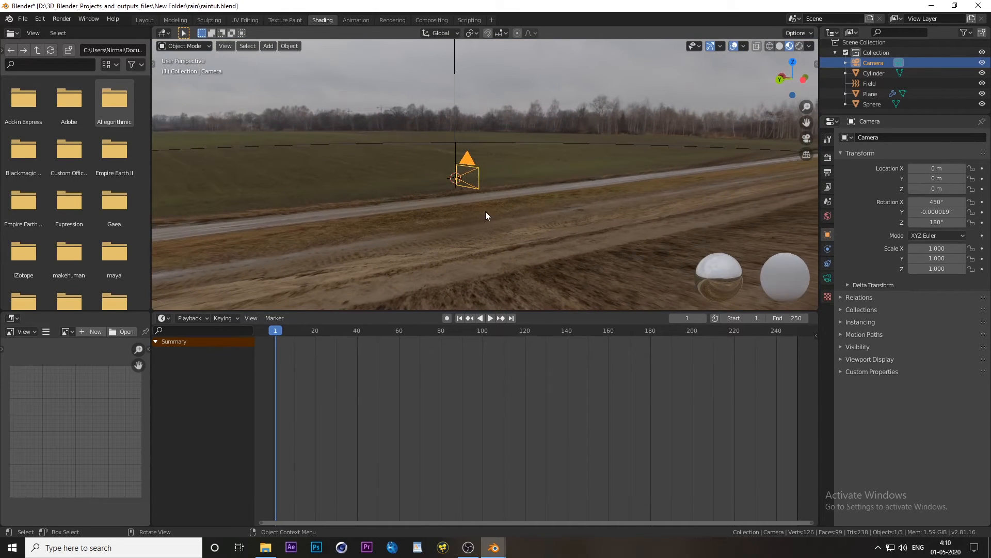
{"action": "key", "text": "i"}
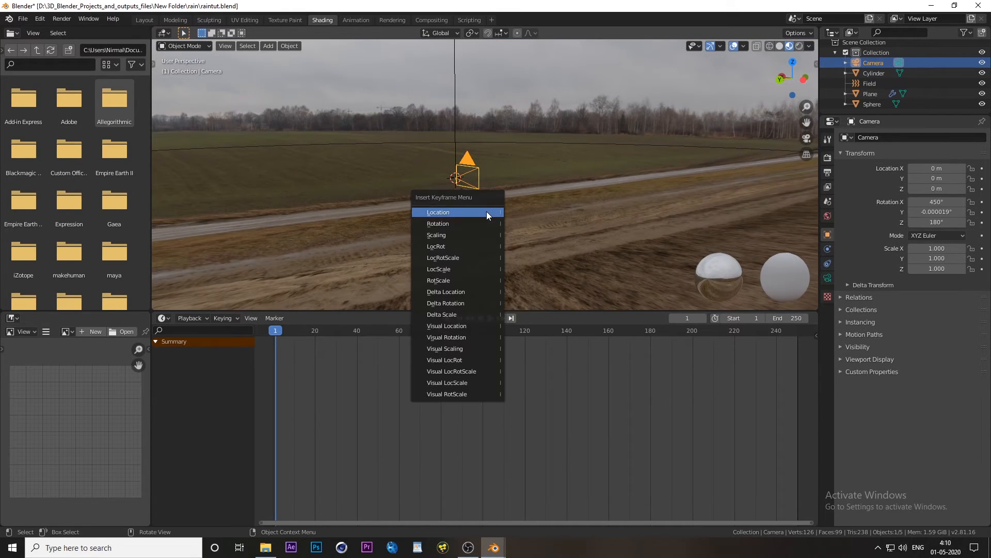
{"action": "key", "text": "KP_0"}
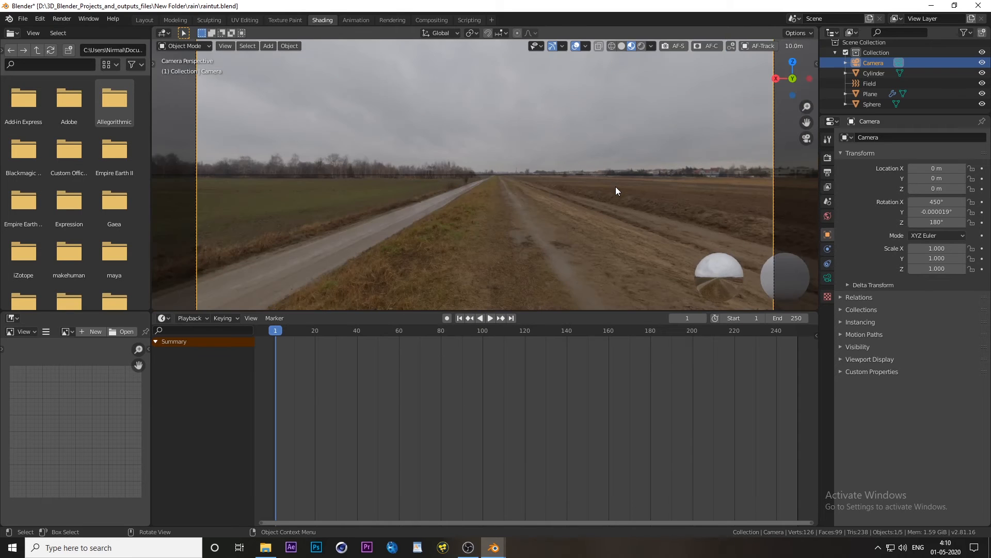
Set the render resolution's height to 800 px.
{"action": "scroll", "coordinate": [616, 186], "scroll_direction": "down", "scroll_amount": 3}
{"action": "left_click", "coordinate": [828, 172]}
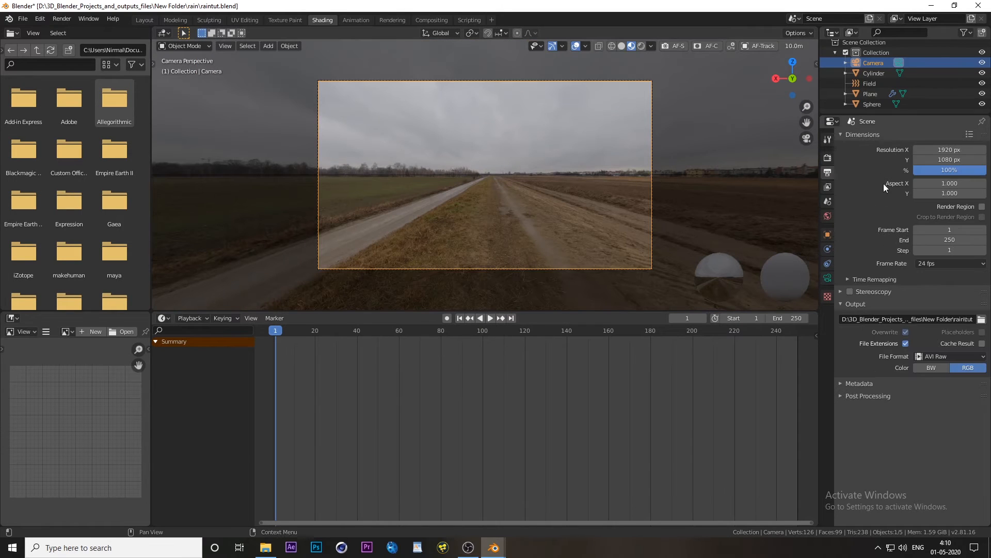
{"action": "left_click", "coordinate": [948, 160]}
{"action": "type", "text": "8000"}
{"action": "key", "text": "BackSpace"}
{"action": "key", "text": "Return"}
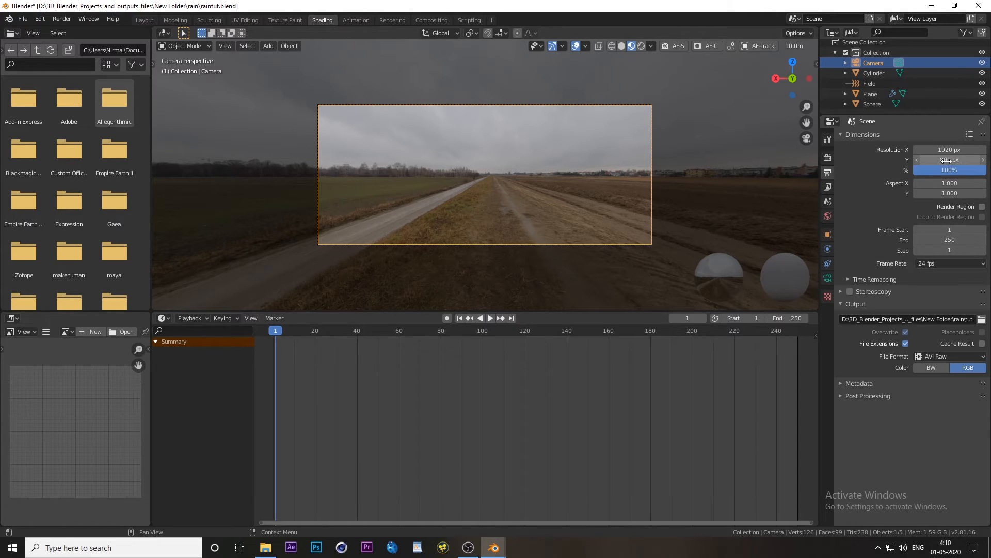
Rotate the camera freely at frame 1 to face the green field and tree line, levelling the horizon.
{"action": "middle_click_drag", "start_coordinate": [423, 216], "coordinate": [524, 226]}
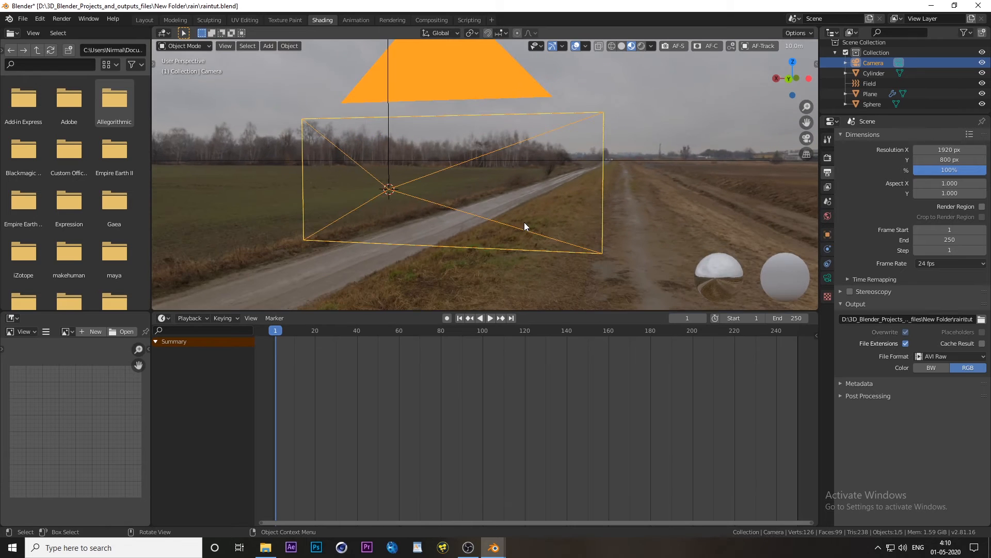
{"action": "key", "text": "KP_0"}
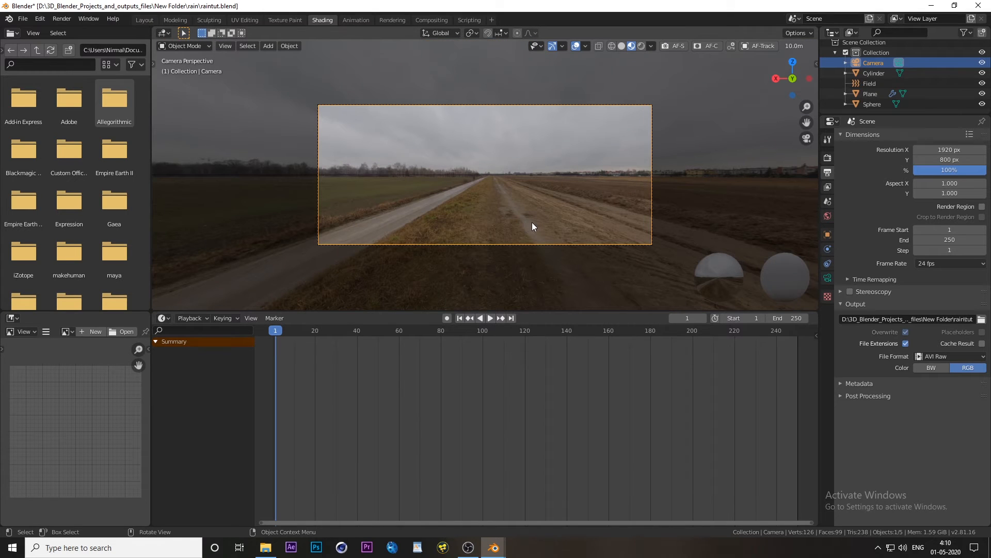
{"action": "key", "text": "r"}
{"action": "key", "text": "r"}
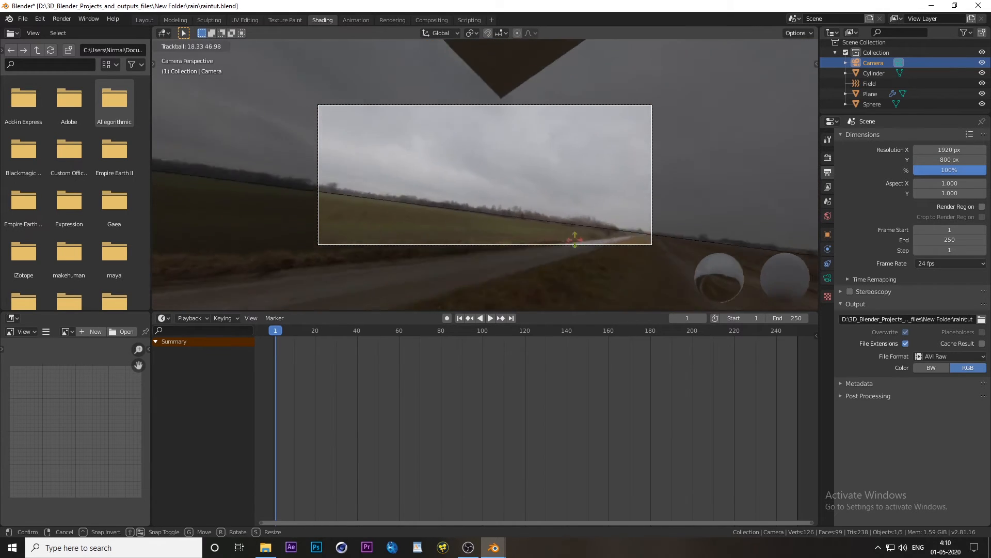
{"action": "left_click", "coordinate": [609, 253]}
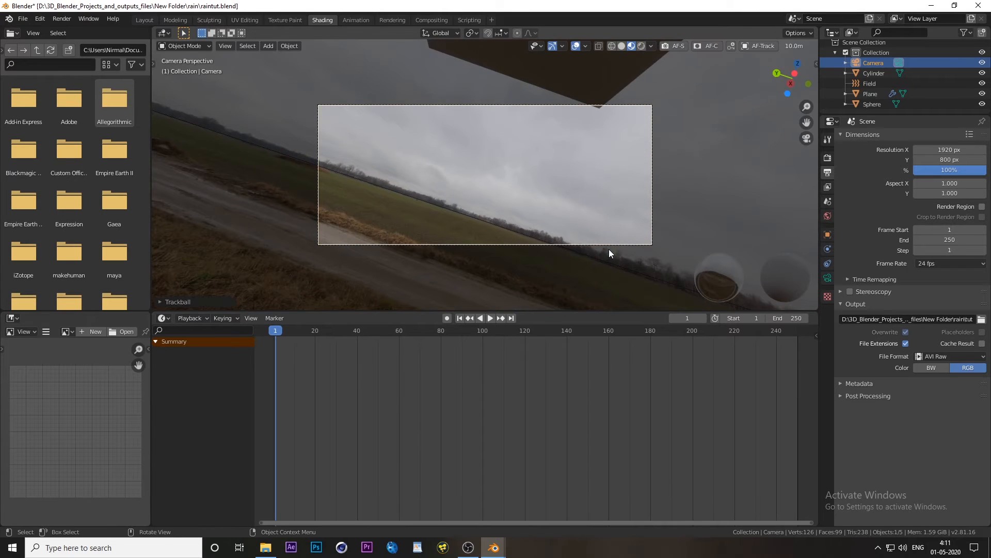
{"action": "key", "text": "r"}
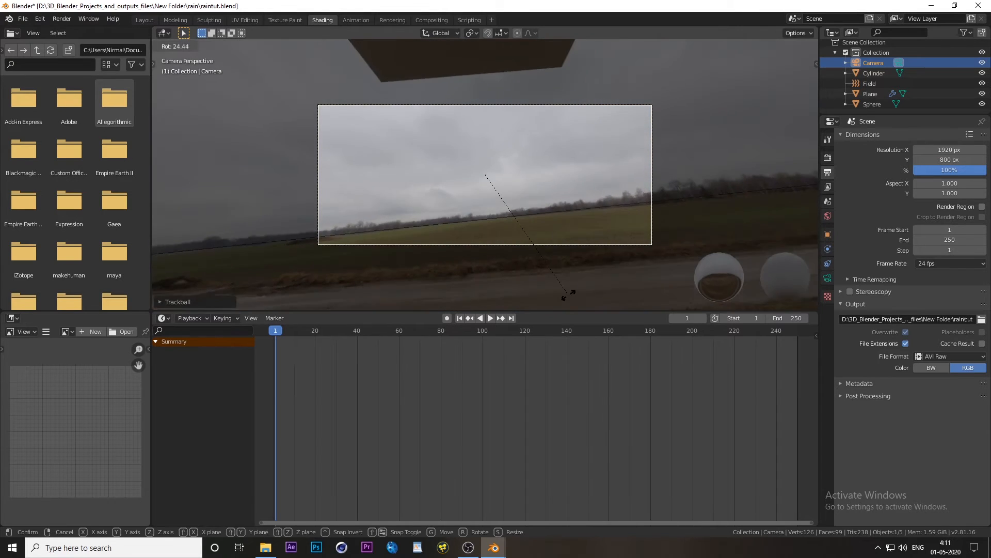
Delete the camera's keyframe at frame 1 and insert a LocRot keyframe in its place.
{"action": "key", "text": "x"}
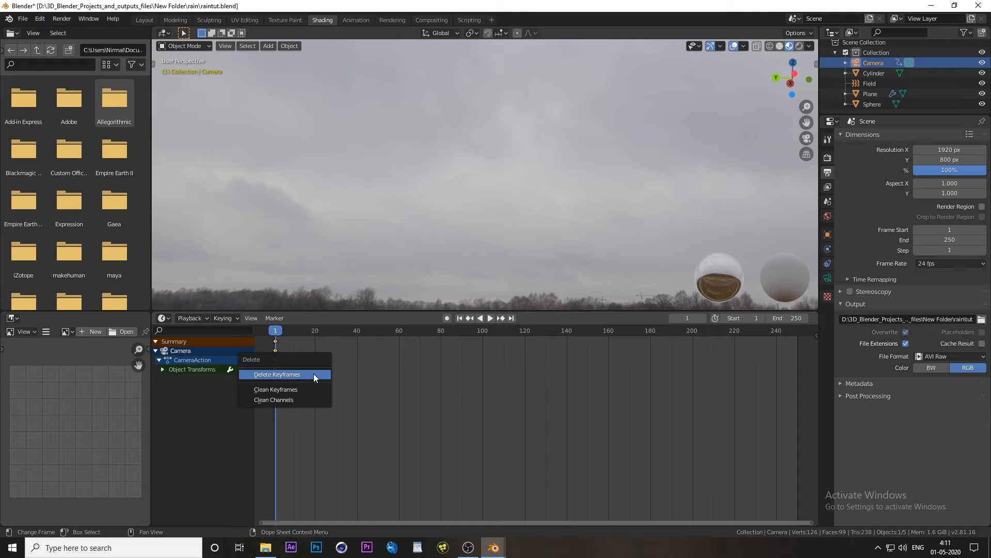
{"action": "left_click", "coordinate": [314, 373]}
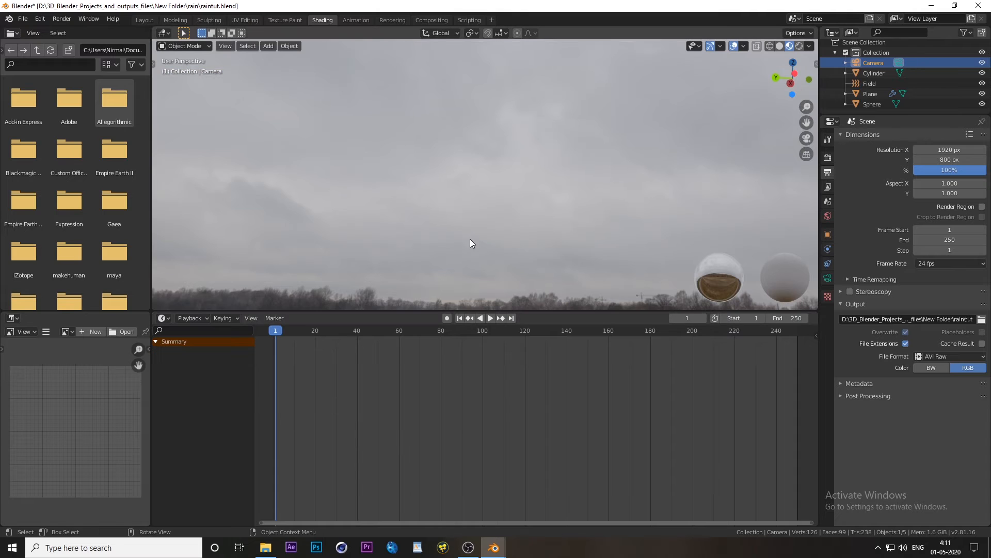
{"action": "key", "text": "KP_0"}
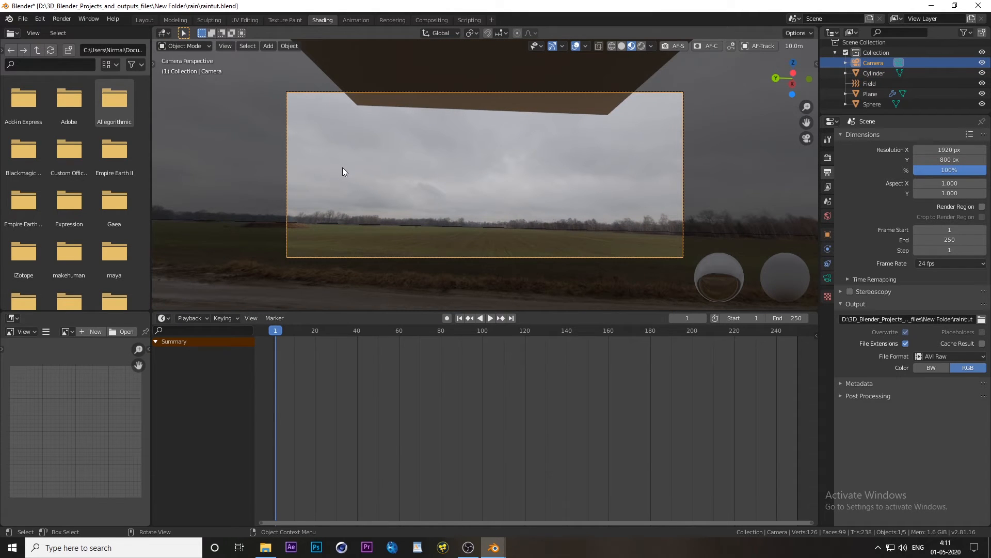
{"action": "key", "text": "i"}
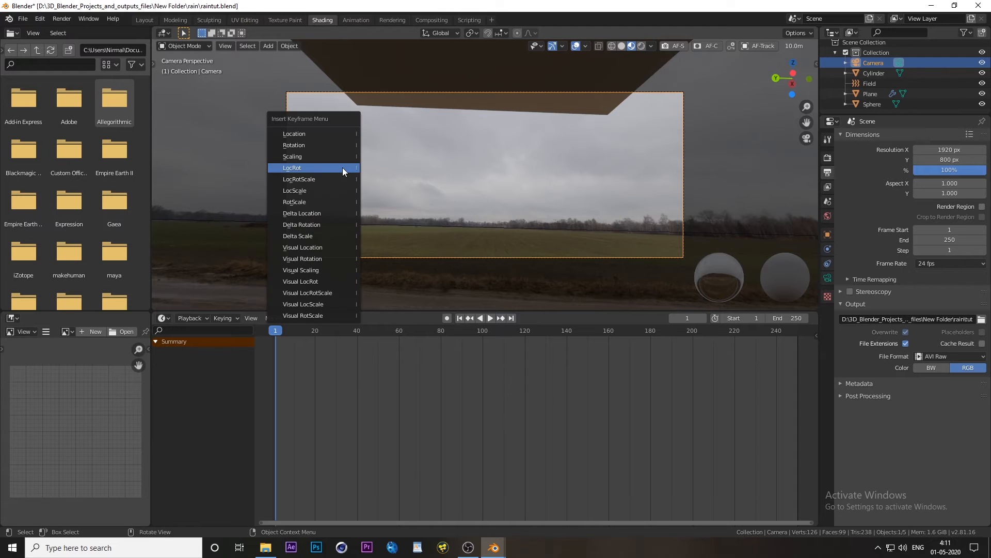
{"action": "left_click", "coordinate": [343, 167]}
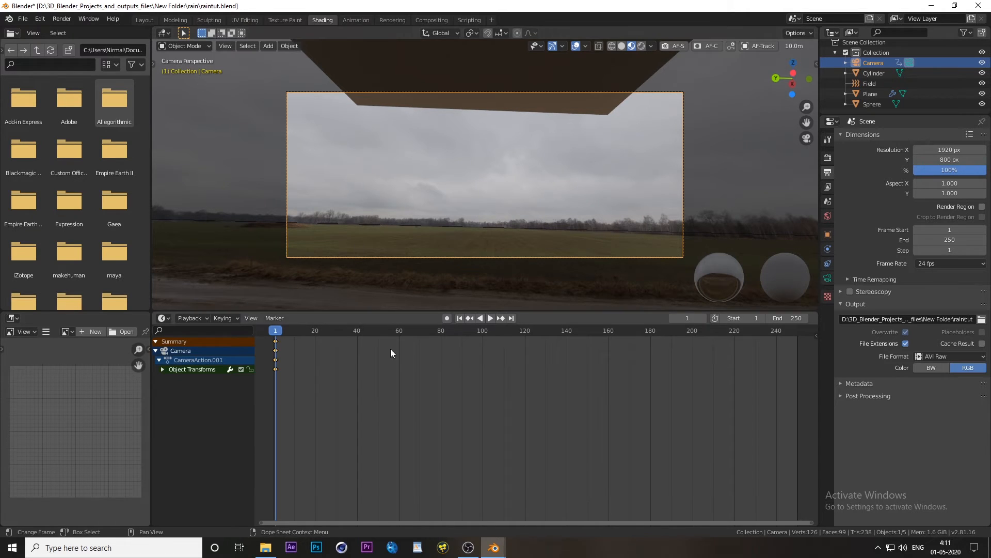
At frame 100, rotate the camera to look along the dirt path with a level horizon and insert a LocRot keyframe.
{"action": "left_click", "coordinate": [484, 334]}
{"action": "middle_click_drag", "start_coordinate": [562, 208], "coordinate": [570, 210]}
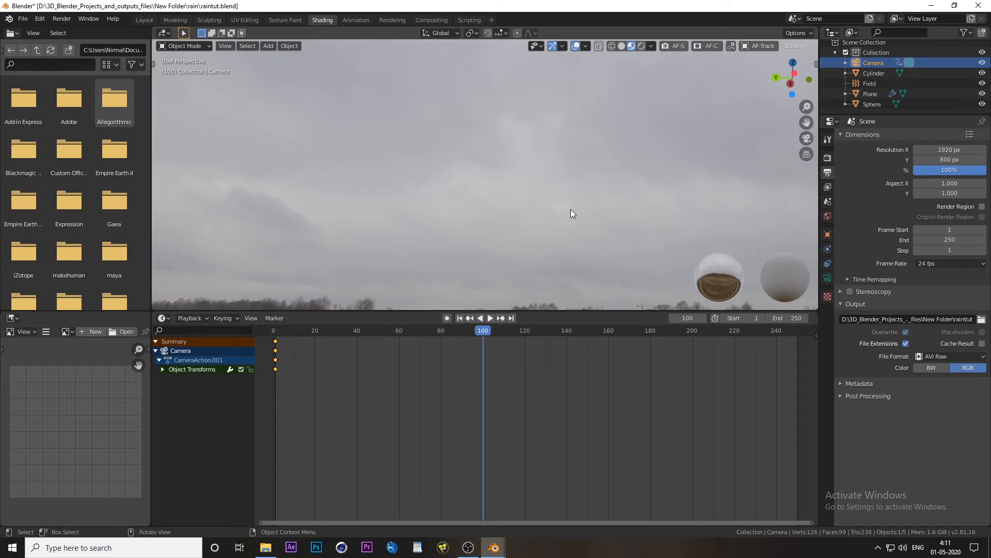
{"action": "key", "text": "KP_0"}
{"action": "key", "text": "r"}
{"action": "key", "text": "r"}
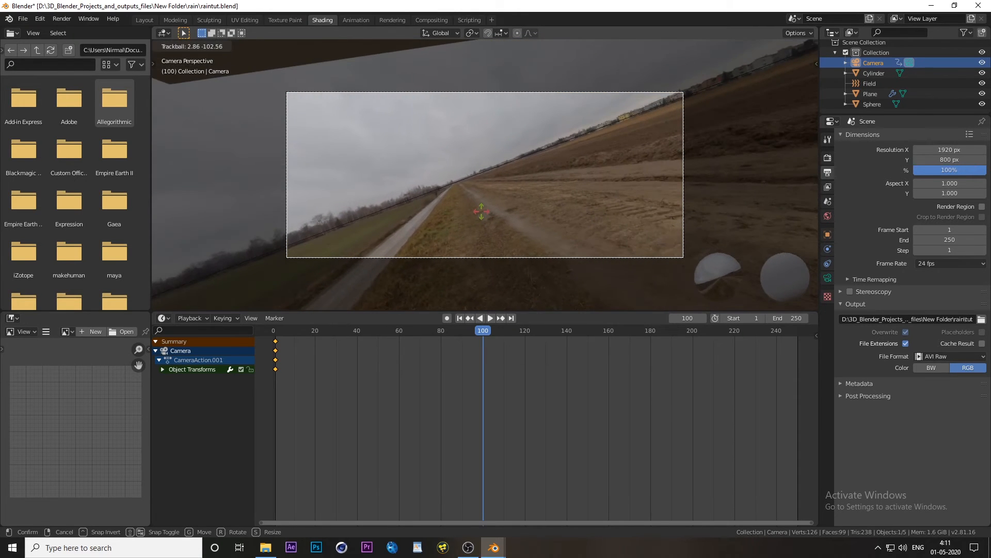
{"action": "left_click", "coordinate": [574, 216]}
{"action": "key", "text": "r"}
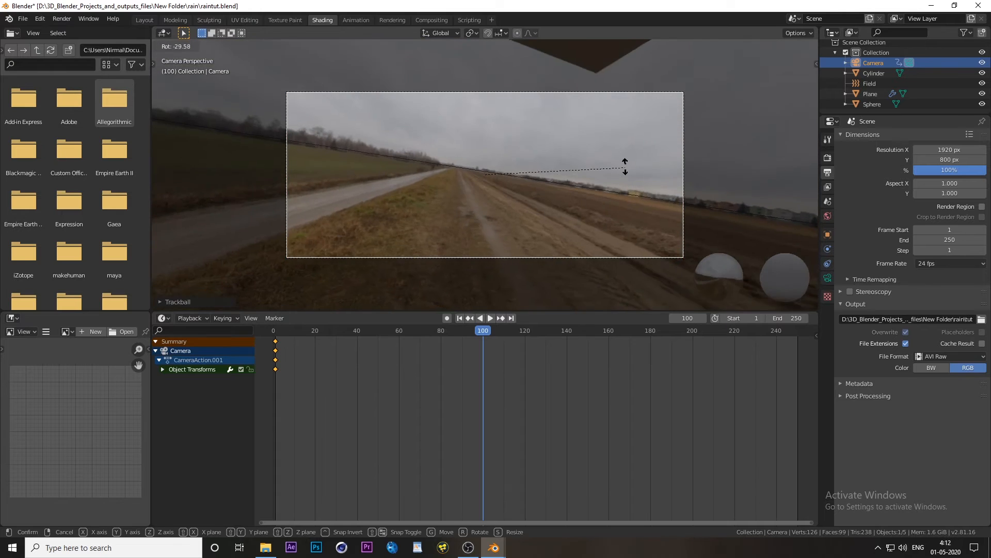
{"action": "left_click", "coordinate": [599, 195]}
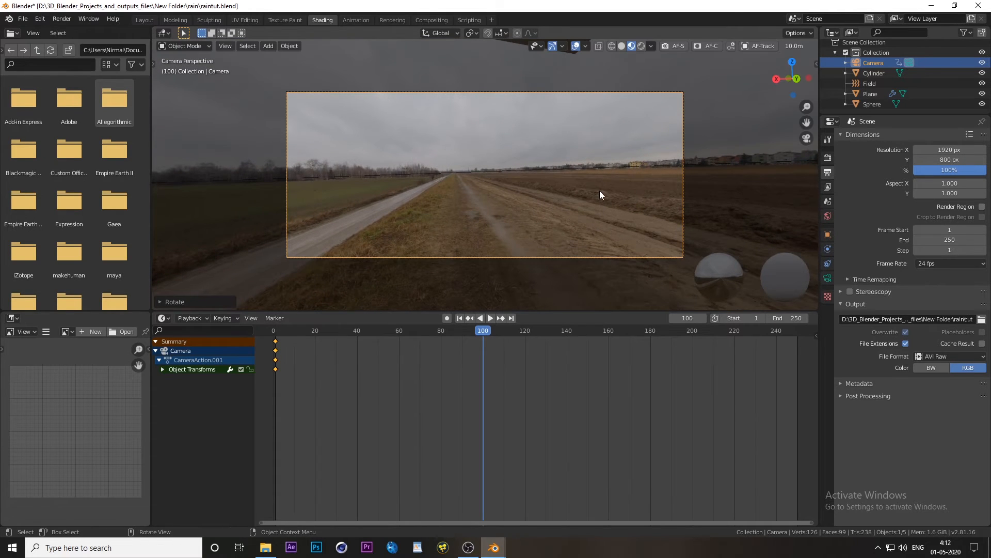
{"action": "key", "text": "i"}
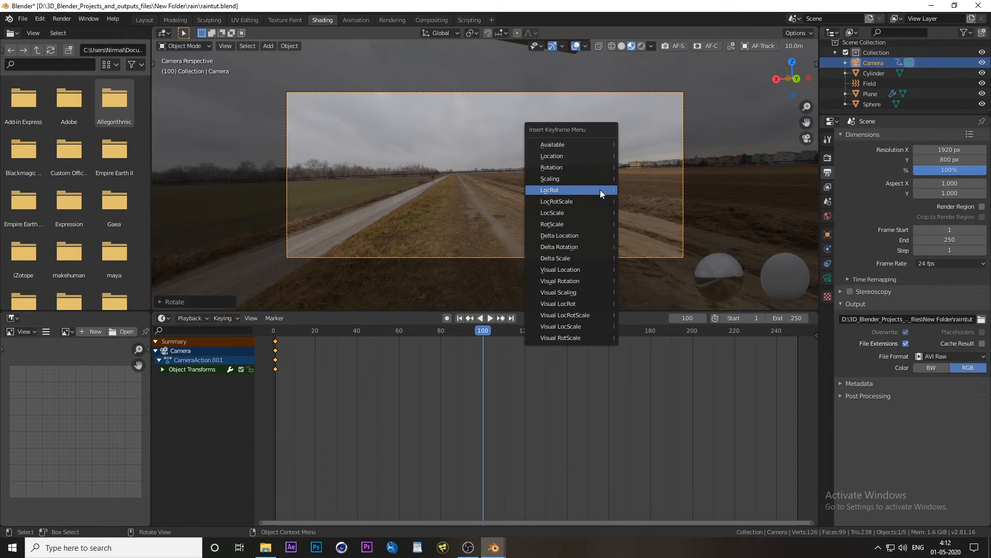
{"action": "left_click", "coordinate": [600, 190]}
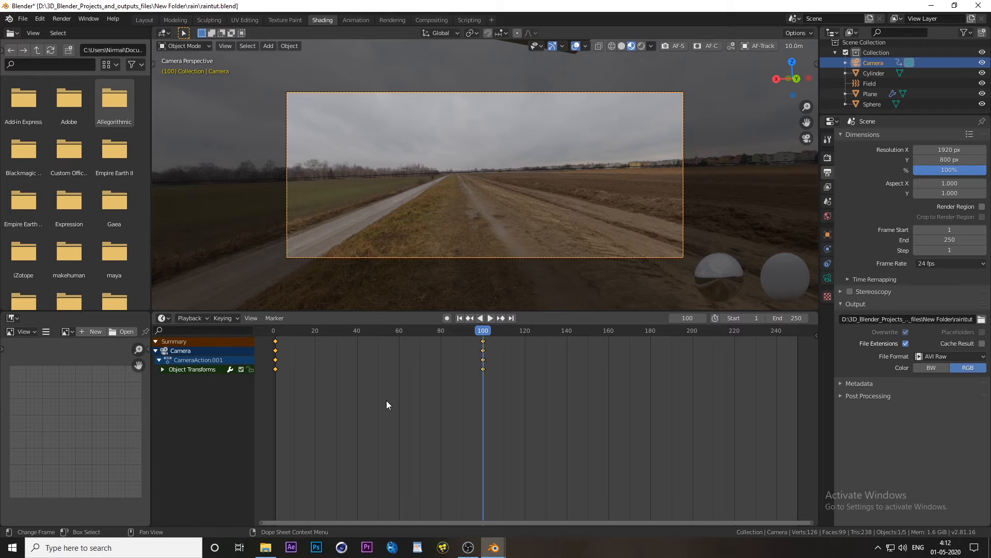
Select the camera's keyframes at frame 1 and set their handle type to Aligned.
{"action": "key", "text": "v"}
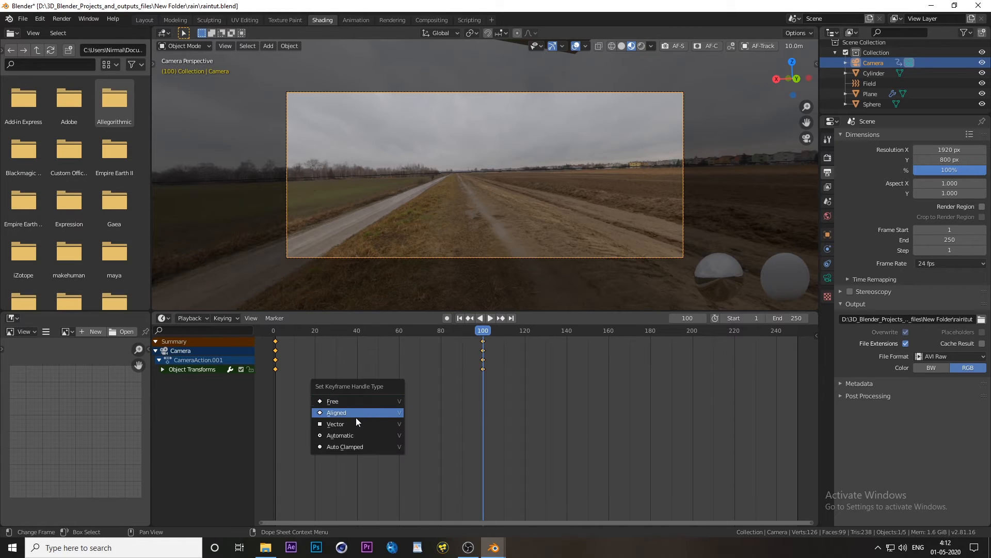
{"action": "left_click_drag", "start_coordinate": [287, 384], "coordinate": [253, 330]}
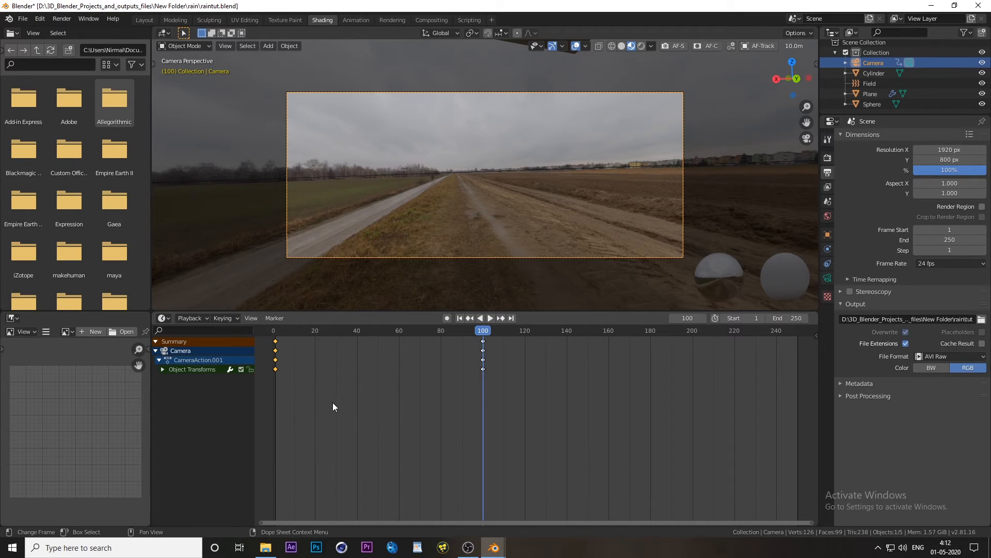
{"action": "key", "text": "v"}
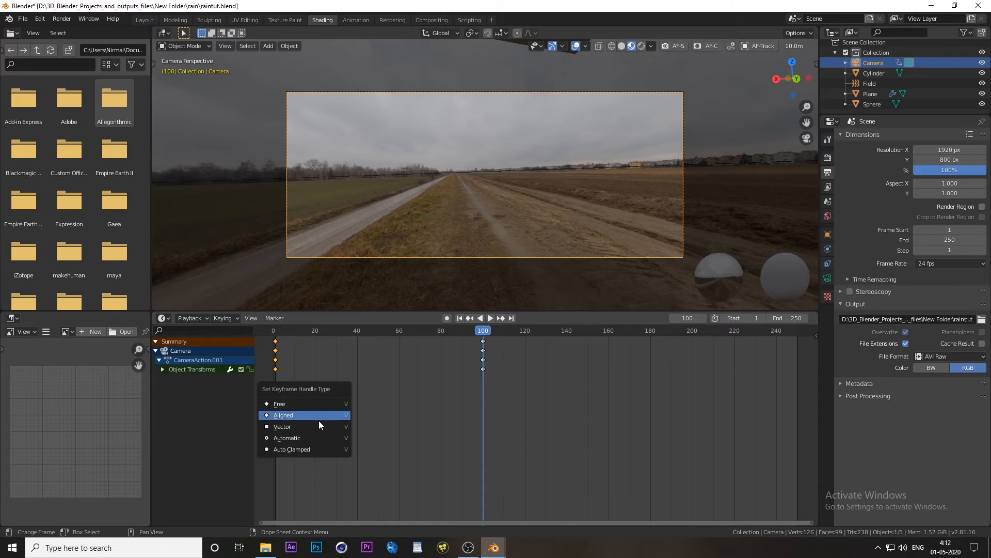
{"action": "left_click", "coordinate": [317, 421]}
At frame 140, rotate the camera slightly towards the green field and insert a Rotation keyframe.
{"action": "left_click", "coordinate": [275, 333]}
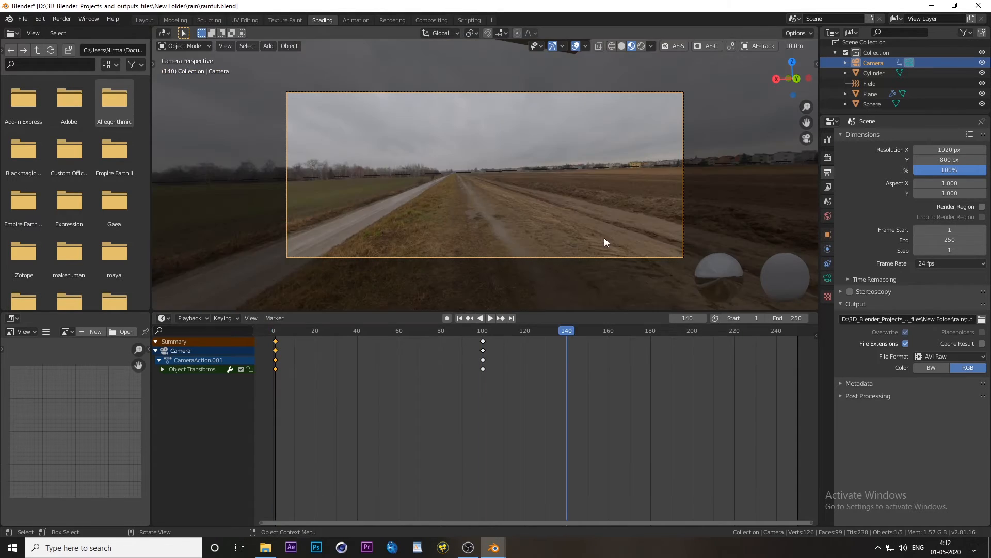
{"action": "key", "text": "r"}
{"action": "key", "text": "r"}
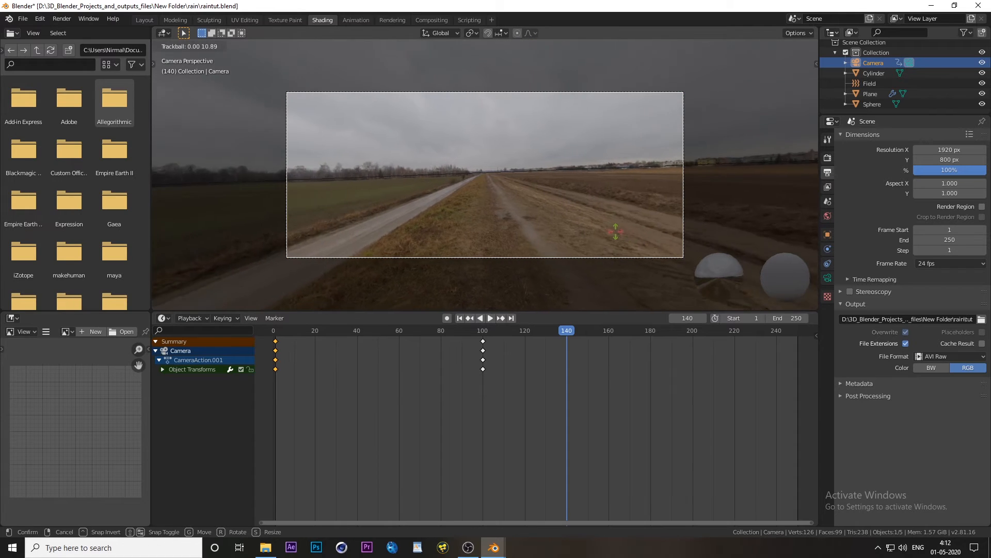
{"action": "left_click", "coordinate": [621, 231]}
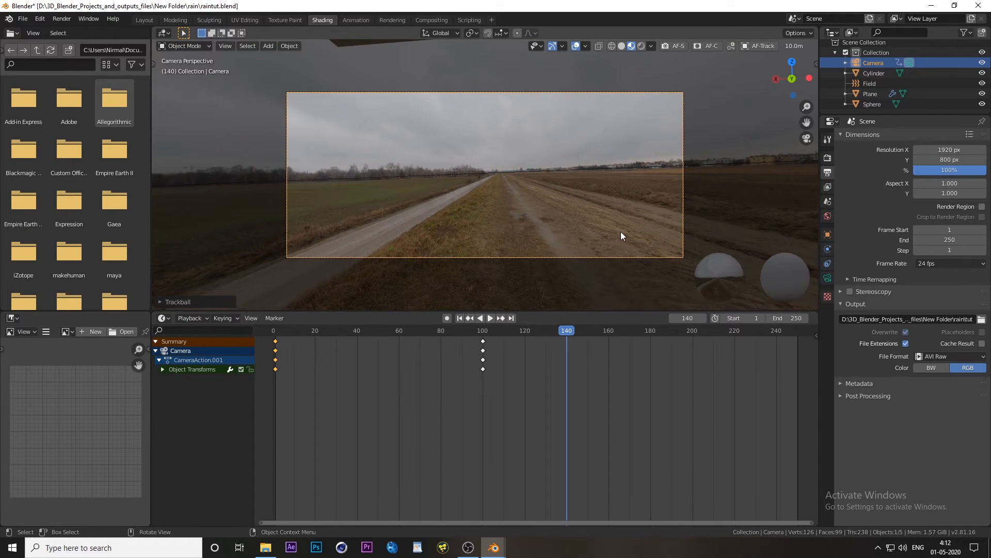
{"action": "key", "text": "i"}
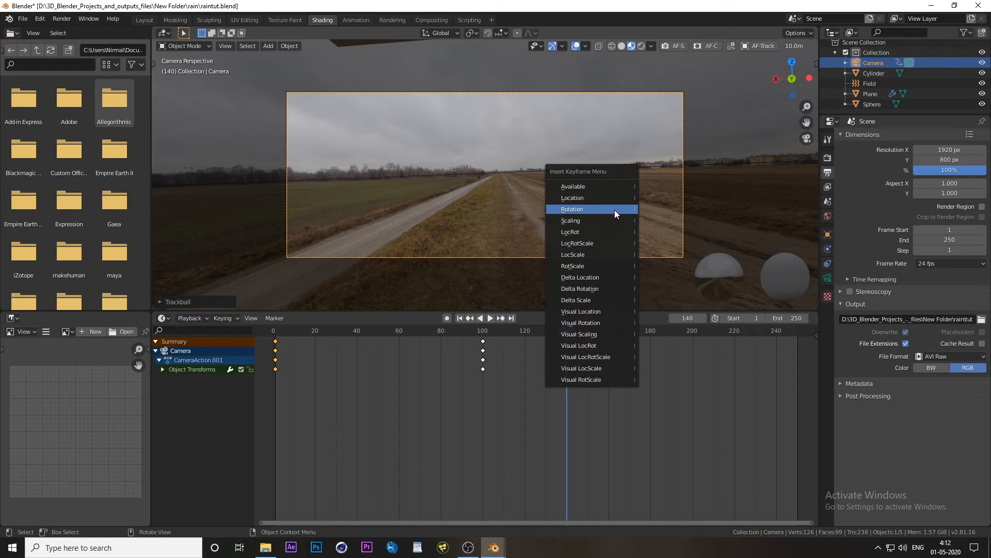
{"action": "left_click", "coordinate": [614, 210]}
At frame 250, move the camera along the Y axis to a position further down the dirt path.
{"action": "left_click_drag", "start_coordinate": [571, 334], "coordinate": [797, 339]}
{"action": "middle_click_drag", "start_coordinate": [646, 261], "coordinate": [599, 262]}
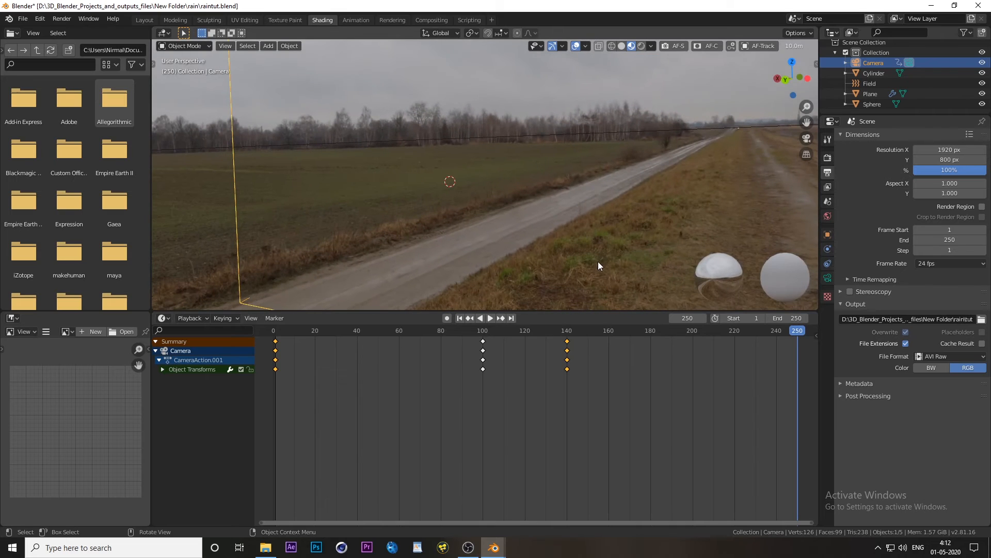
{"action": "scroll", "coordinate": [593, 262], "scroll_direction": "down", "scroll_amount": 6}
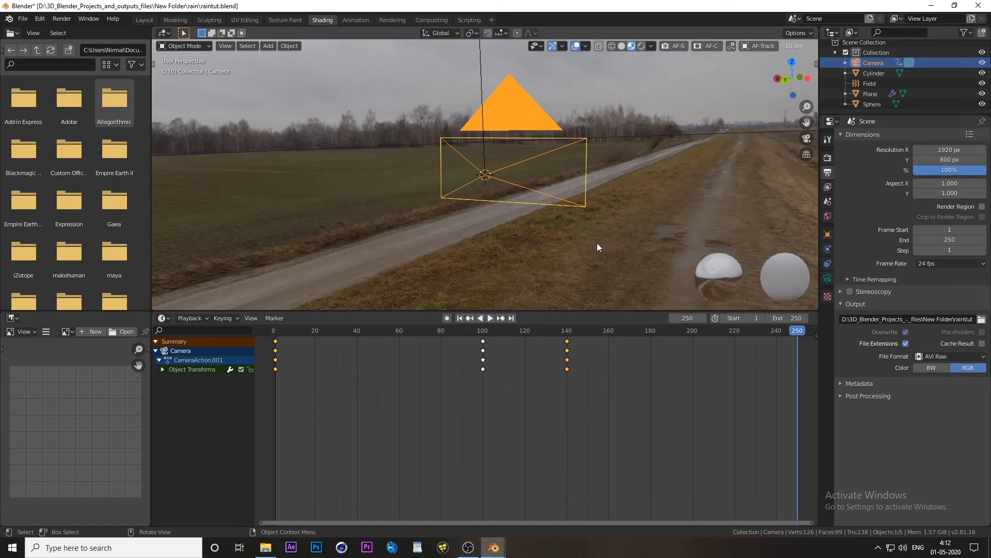
{"action": "middle_click_drag", "start_coordinate": [597, 243], "coordinate": [661, 218]}
{"action": "key", "text": "g"}
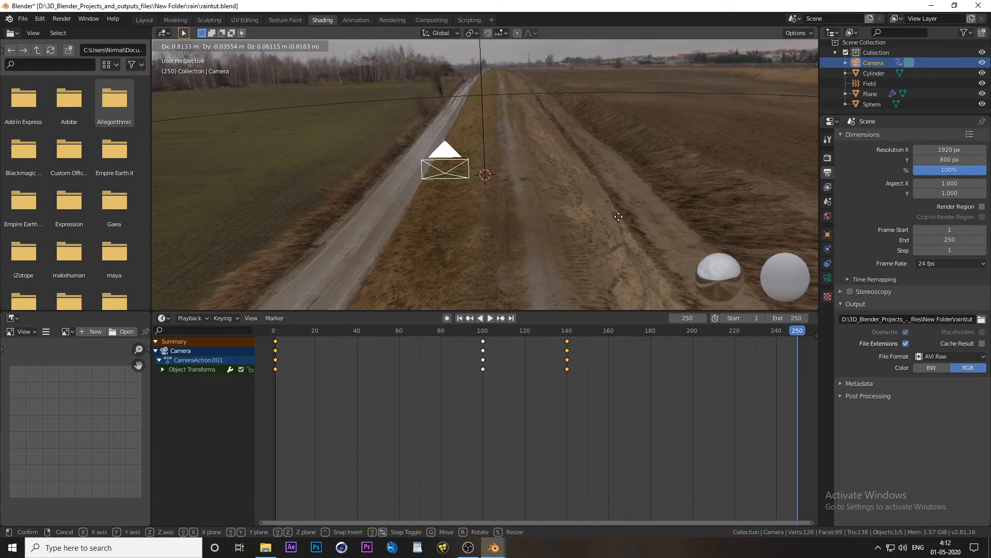
{"action": "key", "text": "x"}
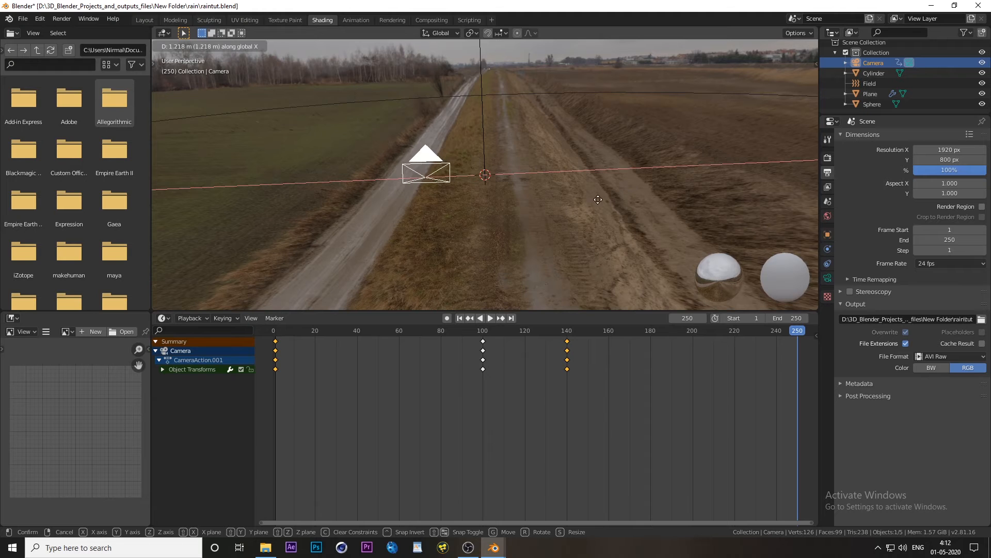
{"action": "key", "text": "y"}
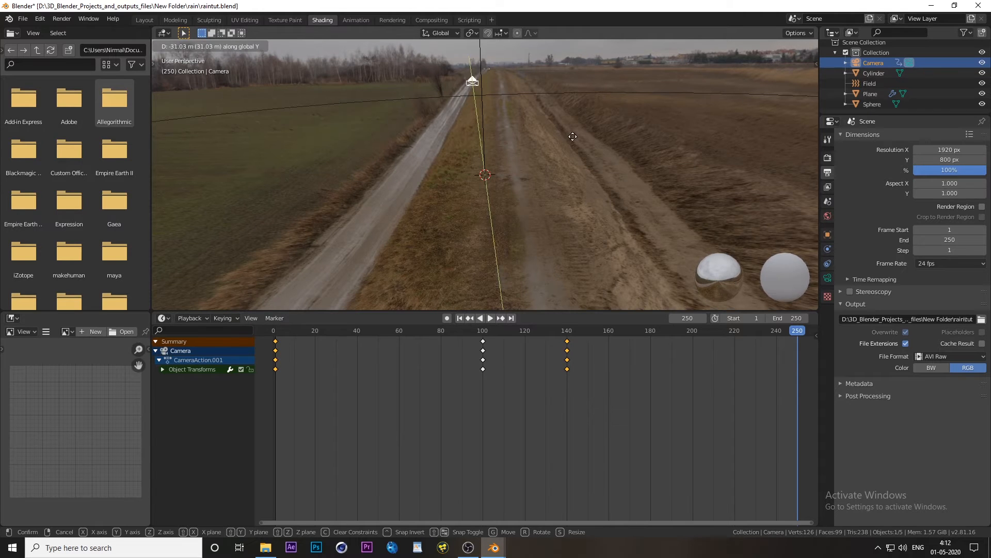
{"action": "left_click", "coordinate": [573, 167]}
{"action": "middle_click_drag", "start_coordinate": [573, 167], "coordinate": [446, 194]}
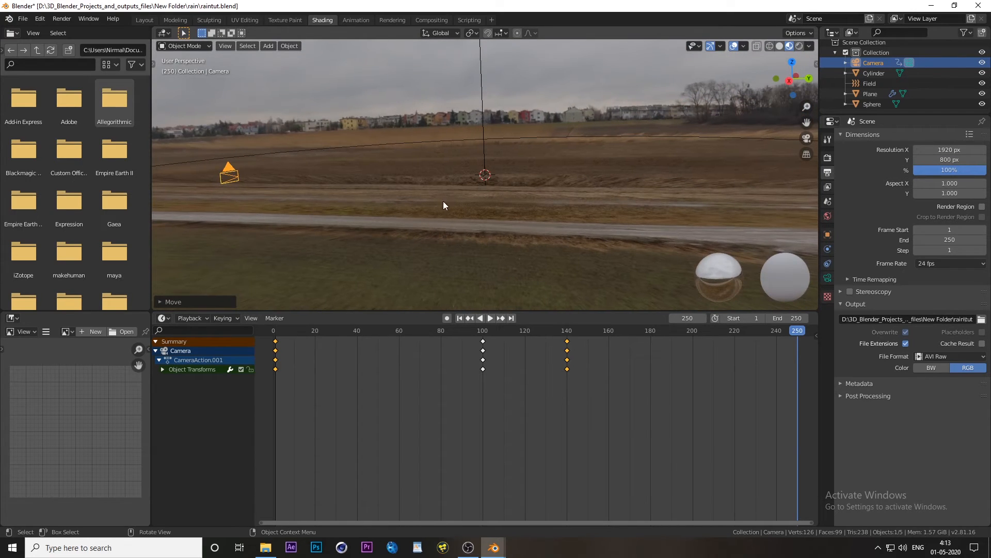
{"action": "key", "text": "g"}
{"action": "key", "text": "y"}
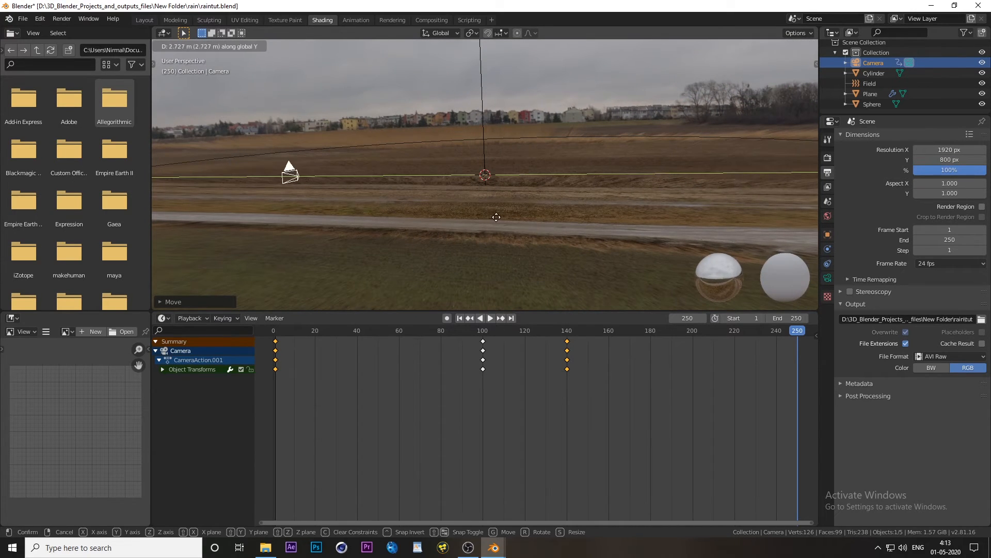
{"action": "left_click", "coordinate": [551, 218]}
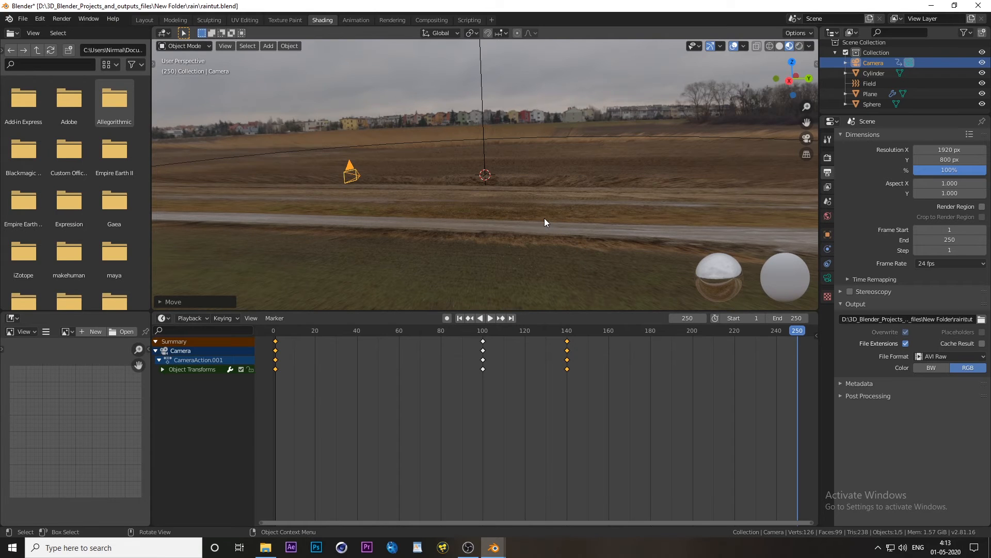
Rotate the camera towards the brown field in camera view and insert a LocRot keyframe at frame 250.
{"action": "key", "text": "KP_0"}
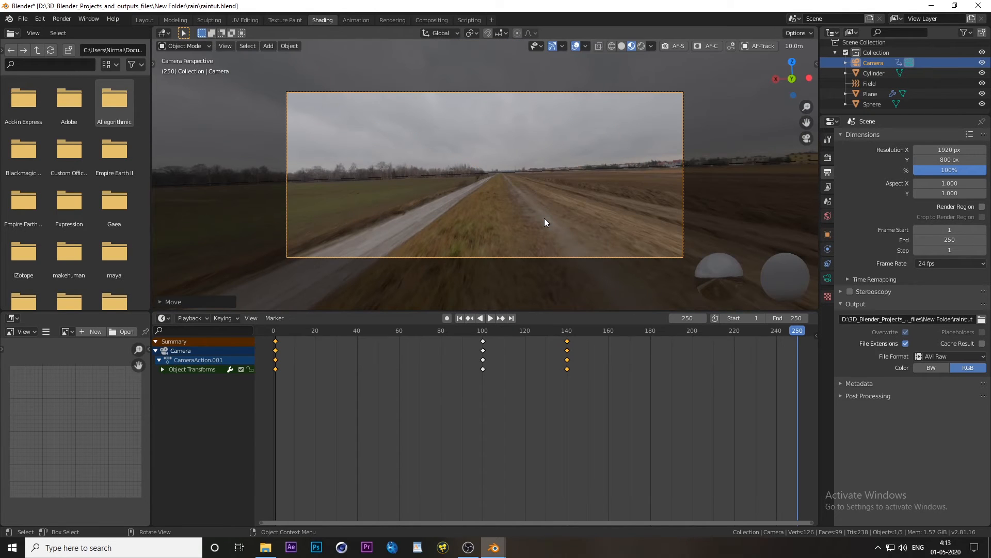
{"action": "key", "text": "r"}
{"action": "key", "text": "r"}
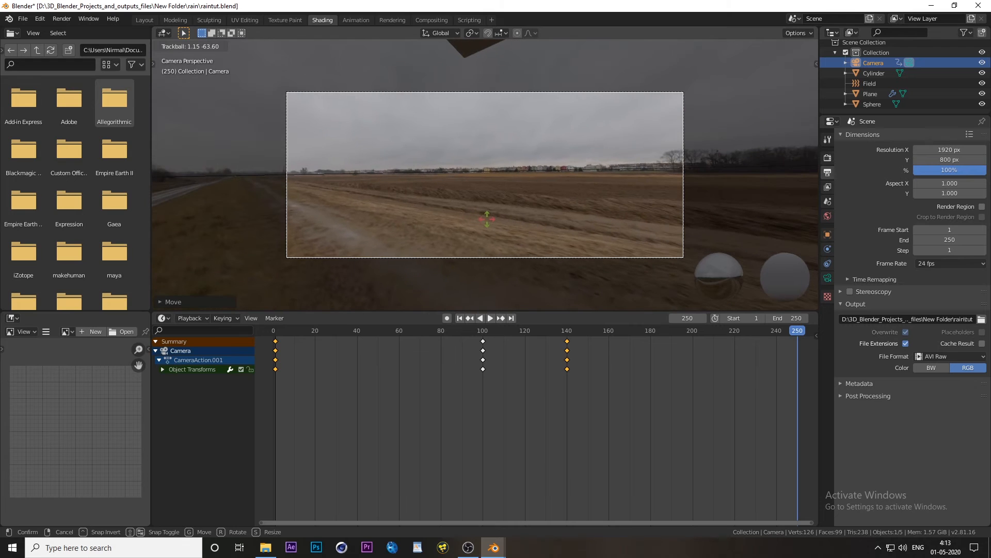
{"action": "left_click", "coordinate": [487, 219]}
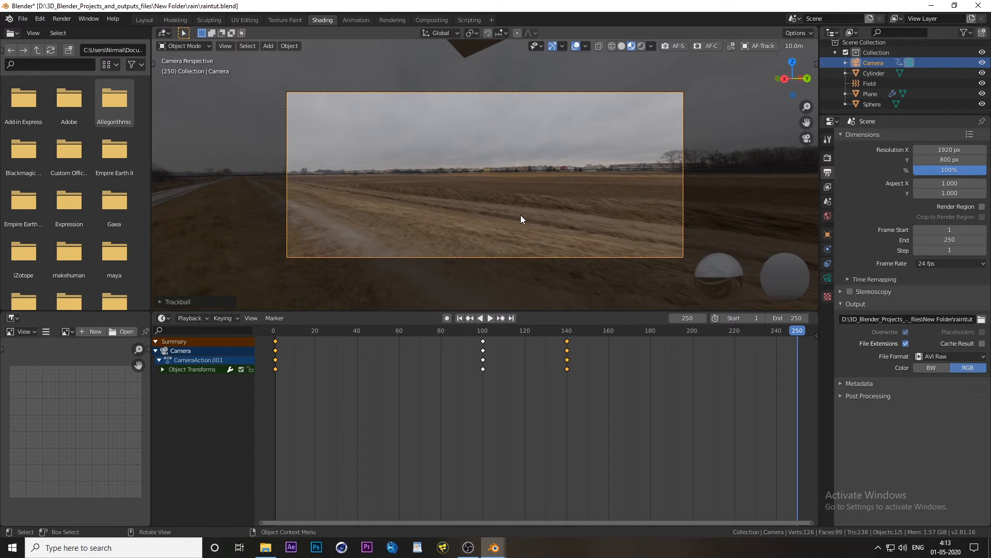
{"action": "key", "text": "i"}
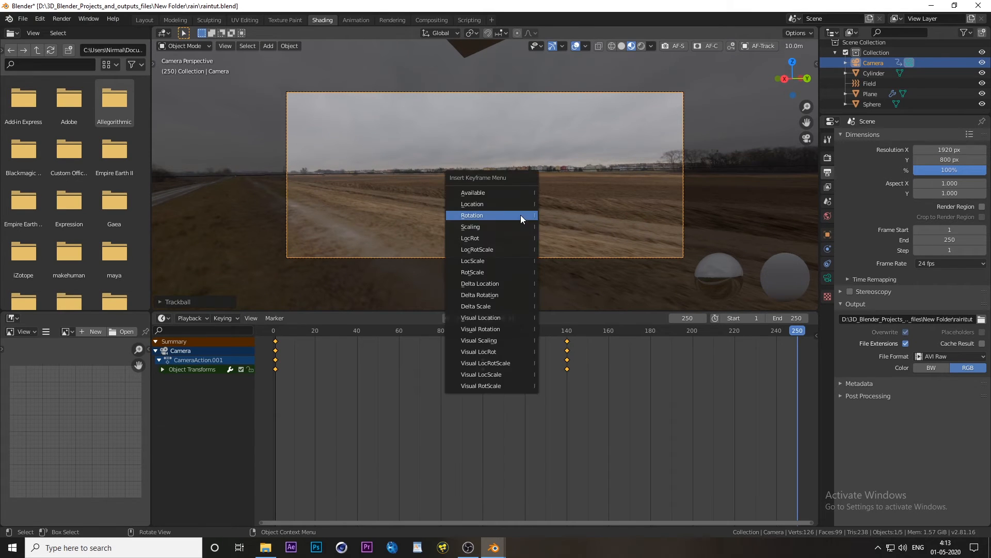
{"action": "left_click", "coordinate": [494, 238]}
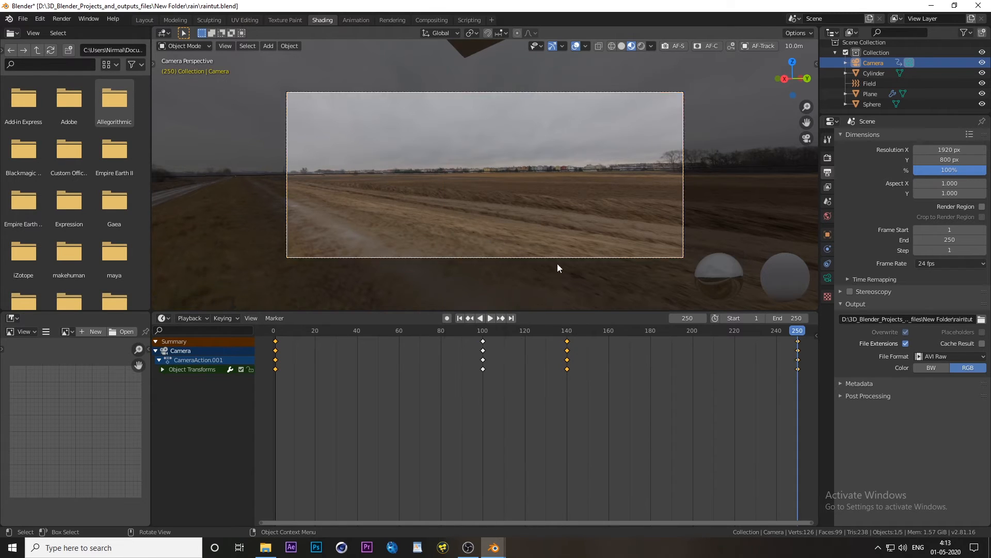
Play the animation from the beginning to review the camera movement.
{"action": "left_click", "coordinate": [274, 331]}
{"action": "key", "text": "space"}
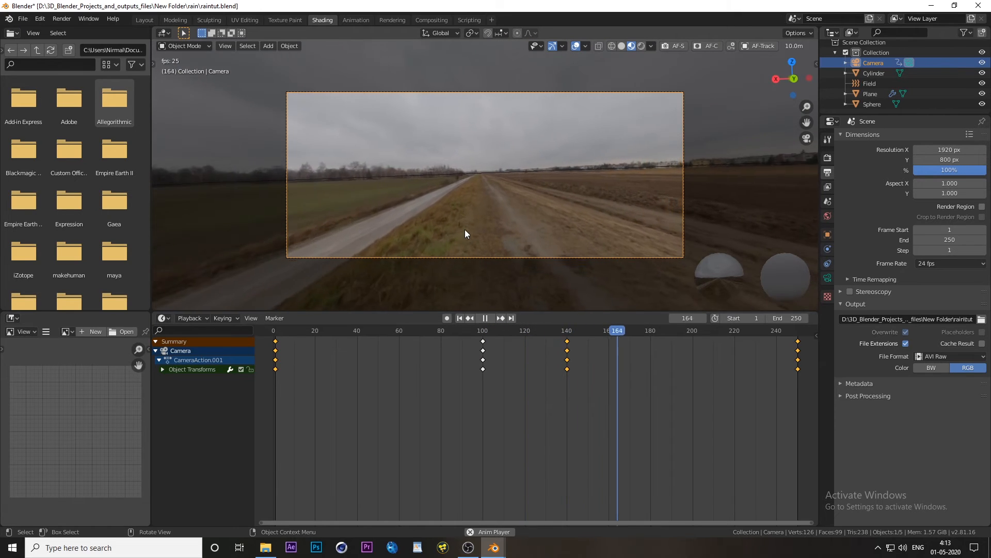
{"action": "key", "text": "space"}
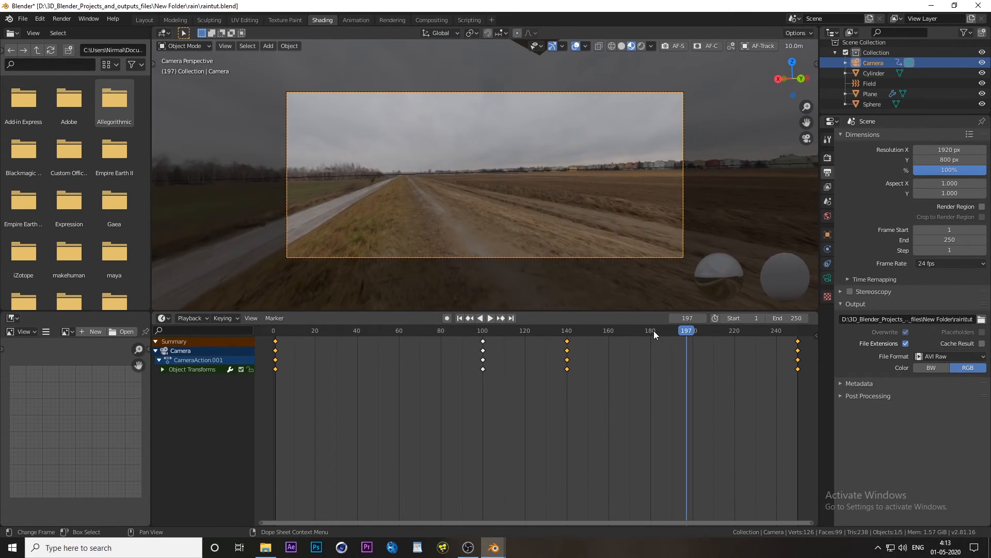
At frame 181, rotate the camera towards the green field and insert a Rotation keyframe.
{"action": "left_click", "coordinate": [653, 330]}
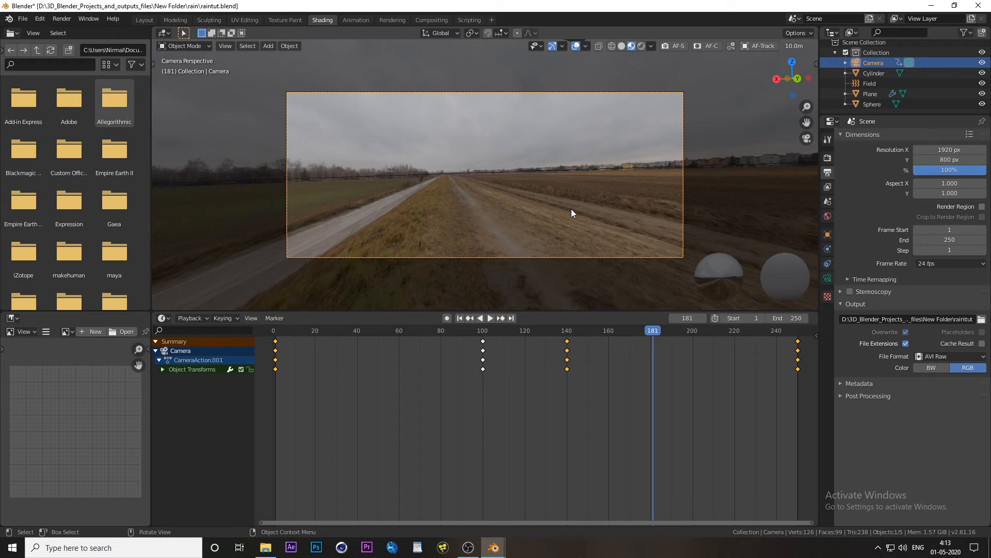
{"action": "key", "text": "r"}
{"action": "key", "text": "r"}
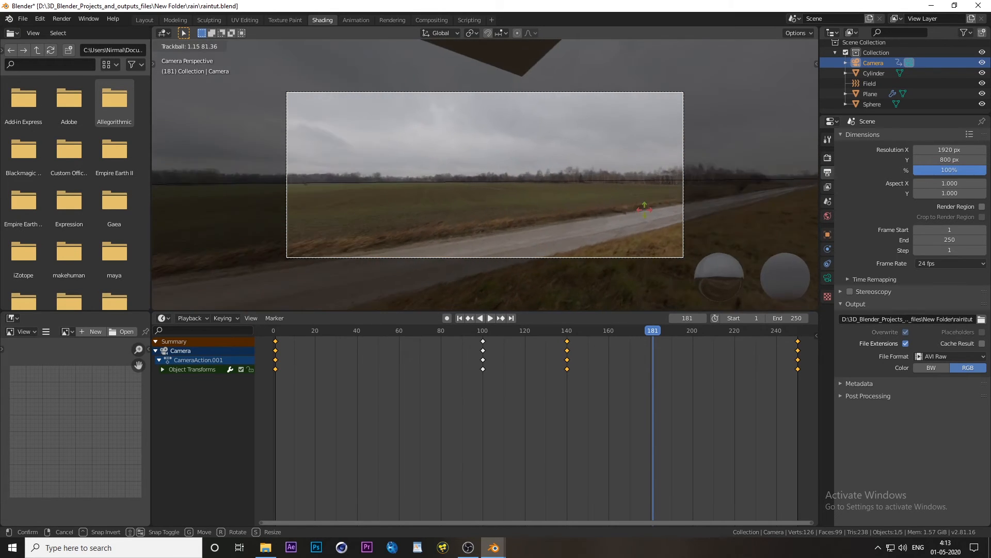
{"action": "left_click", "coordinate": [646, 209]}
{"action": "key", "text": "i"}
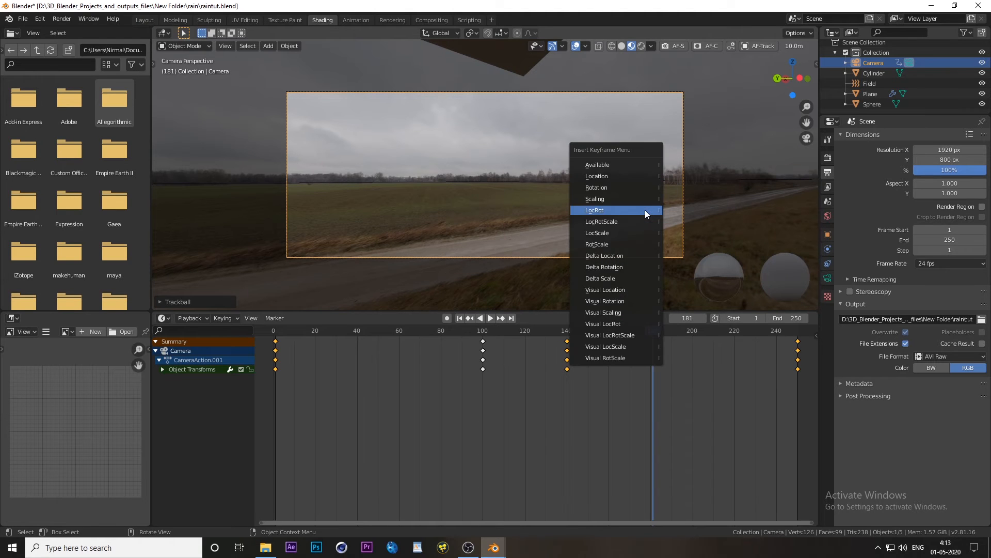
{"action": "left_click", "coordinate": [628, 188]}
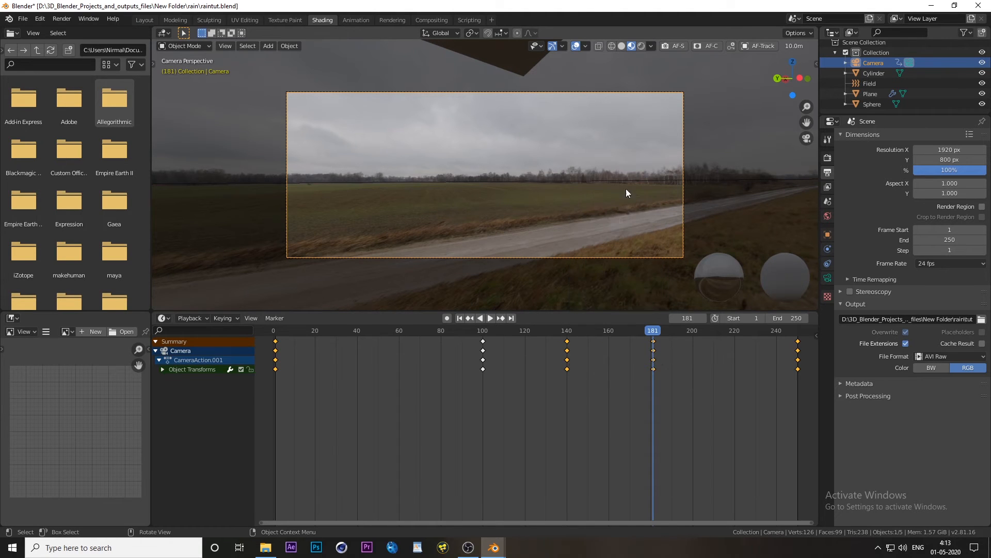
Play the animation from just before frame 140 to check the turn towards the green field.
{"action": "left_click", "coordinate": [562, 333]}
{"action": "key", "text": "space"}
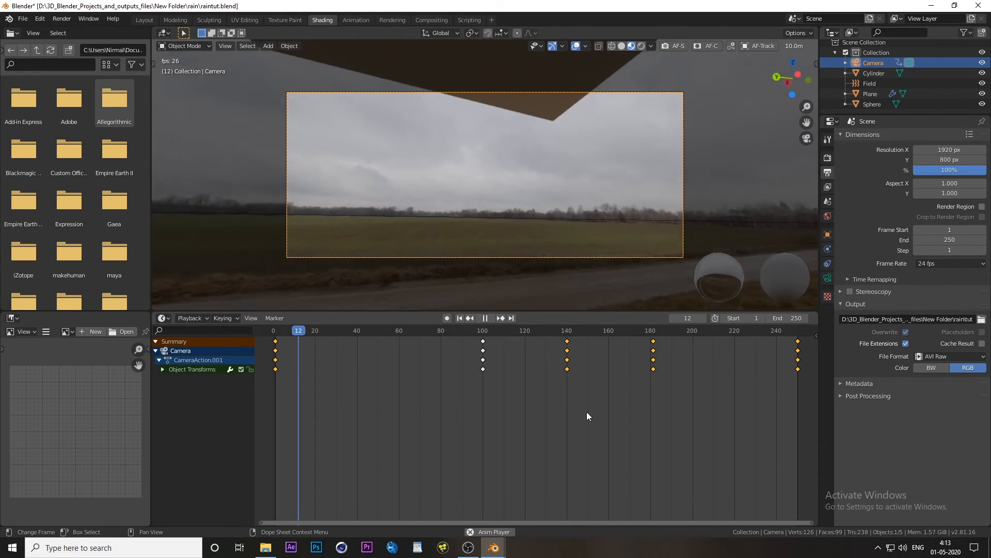
{"action": "key", "text": "space"}
Set the handle type of the camera's keyframes at frame 250 to Vector, adjust the handle type once more, and play the animation.
{"action": "left_click", "coordinate": [795, 364]}
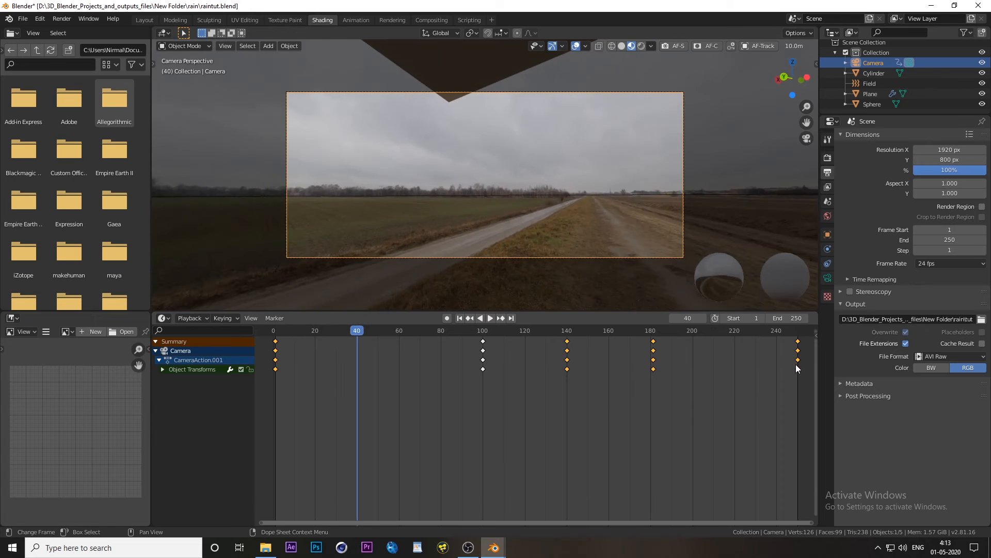
{"action": "key", "text": "v"}
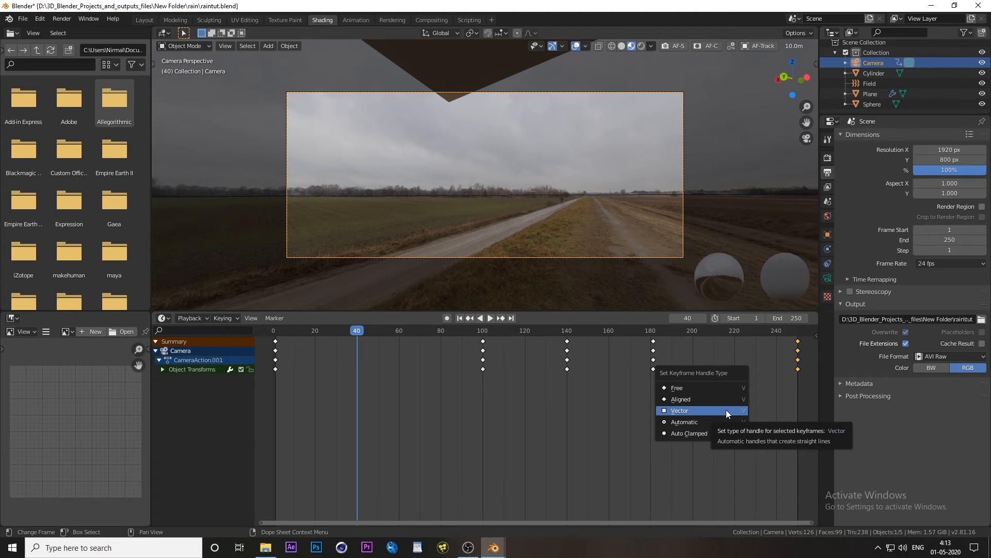
{"action": "left_click", "coordinate": [726, 410]}
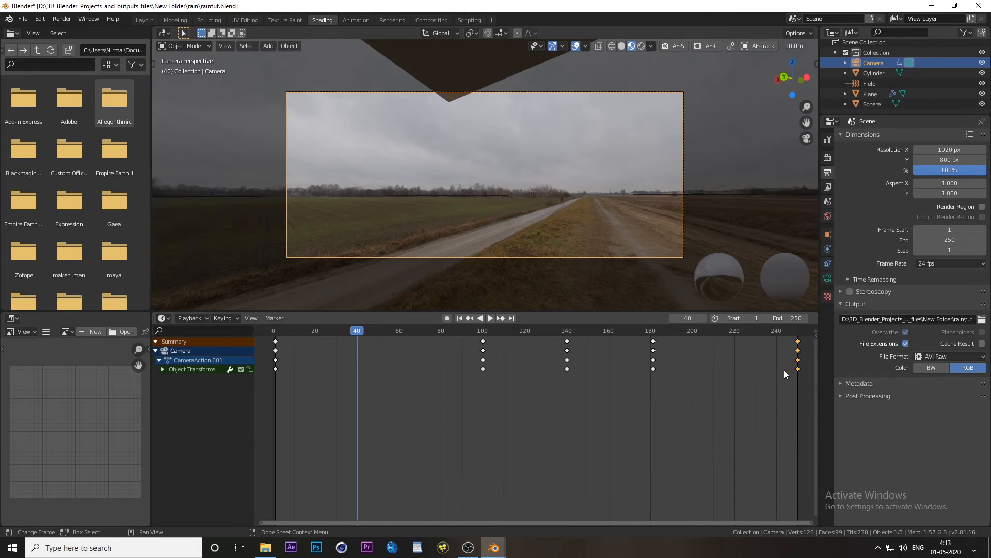
{"action": "key", "text": "v"}
{"action": "left_click", "coordinate": [713, 431]}
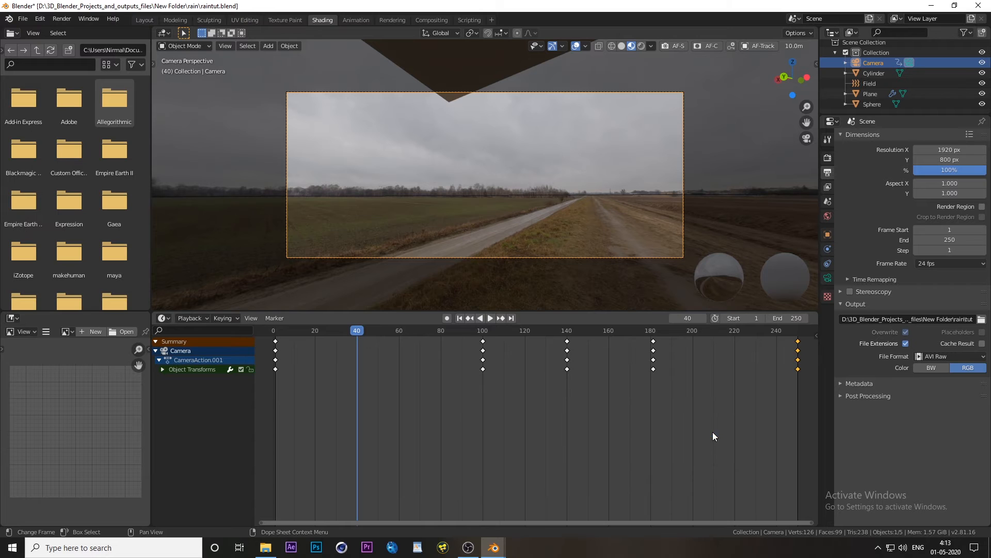
{"action": "key", "text": "space"}
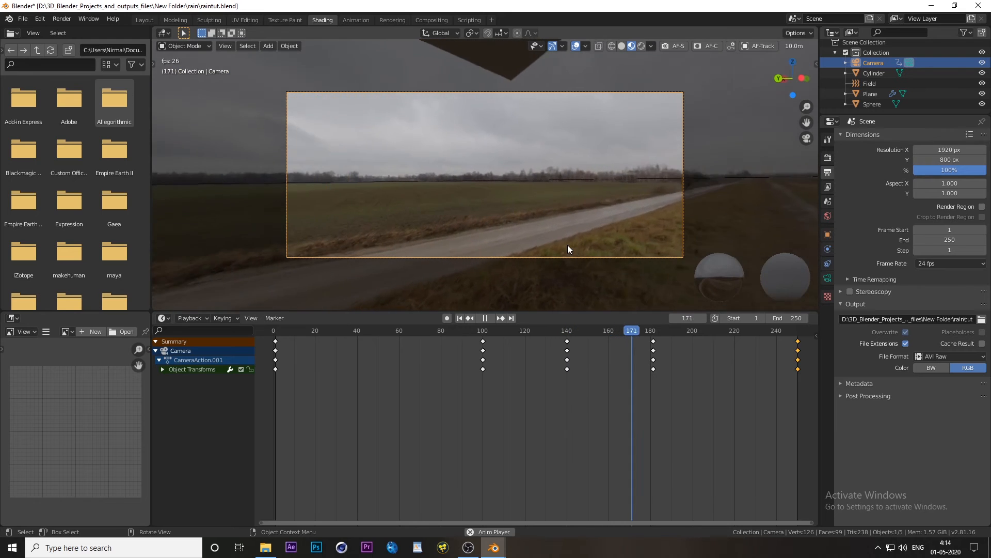
{"action": "key", "text": "space"}
At frame 181, rotate the camera back partway towards the dirt path, replace its Rotation keyframe, and play the animation.
{"action": "left_click_drag", "start_coordinate": [651, 330], "coordinate": [653, 334]}
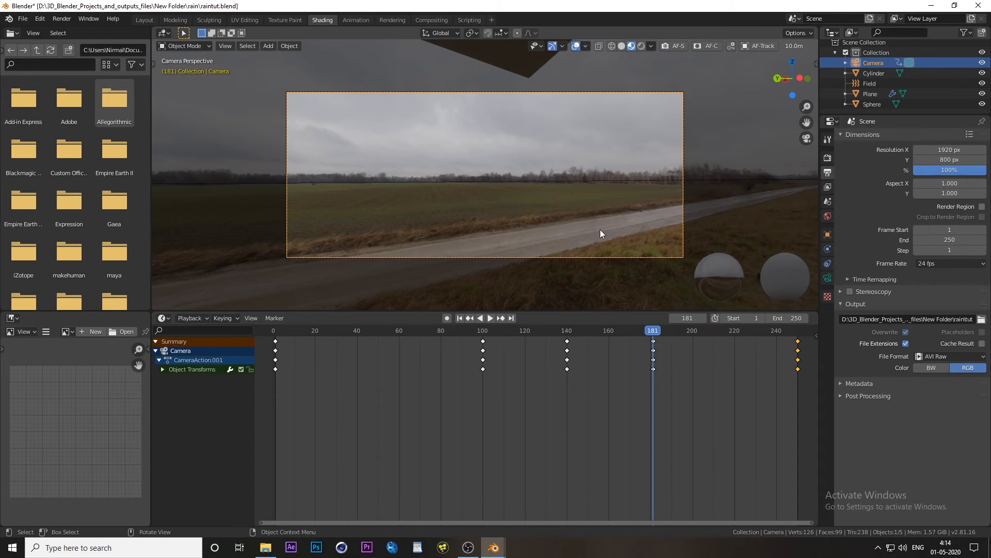
{"action": "key", "text": "r"}
{"action": "key", "text": "r"}
{"action": "left_click", "coordinate": [578, 225]}
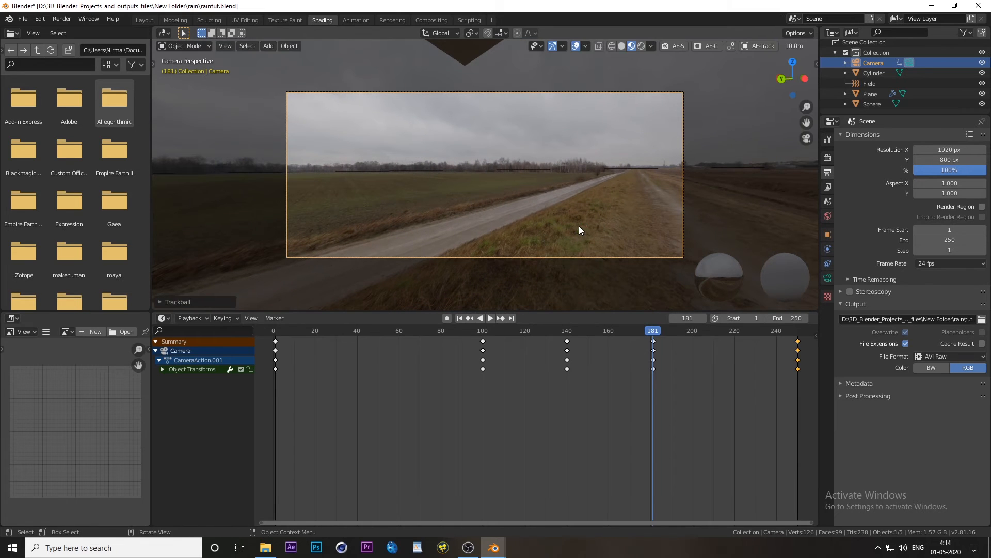
{"action": "key", "text": "i"}
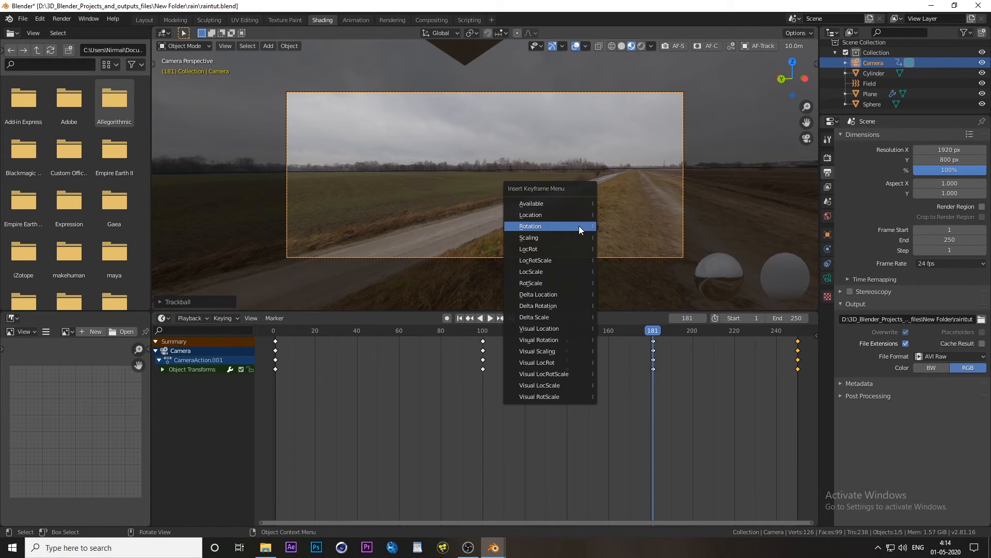
{"action": "left_click", "coordinate": [579, 225]}
{"action": "key", "text": "space"}
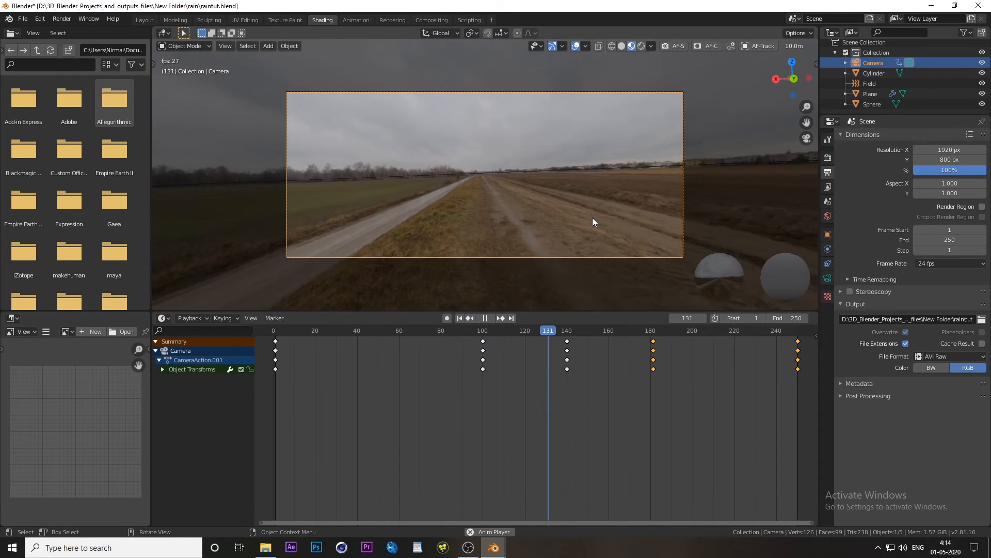
{"action": "left_click", "coordinate": [489, 317]}
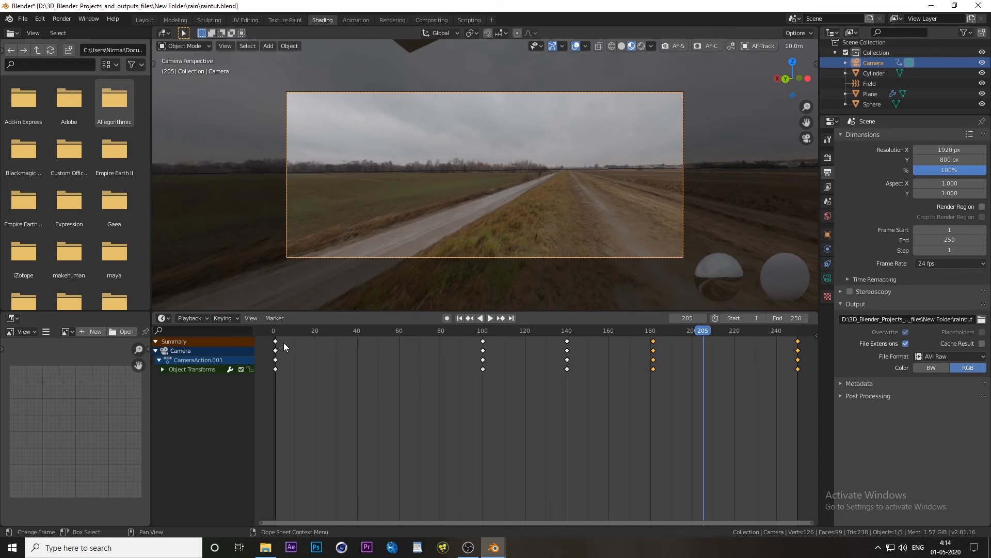
Switch the timeline area to the Graph Editor and expand the camera's Object Transforms channels.
{"action": "left_click", "coordinate": [166, 318]}
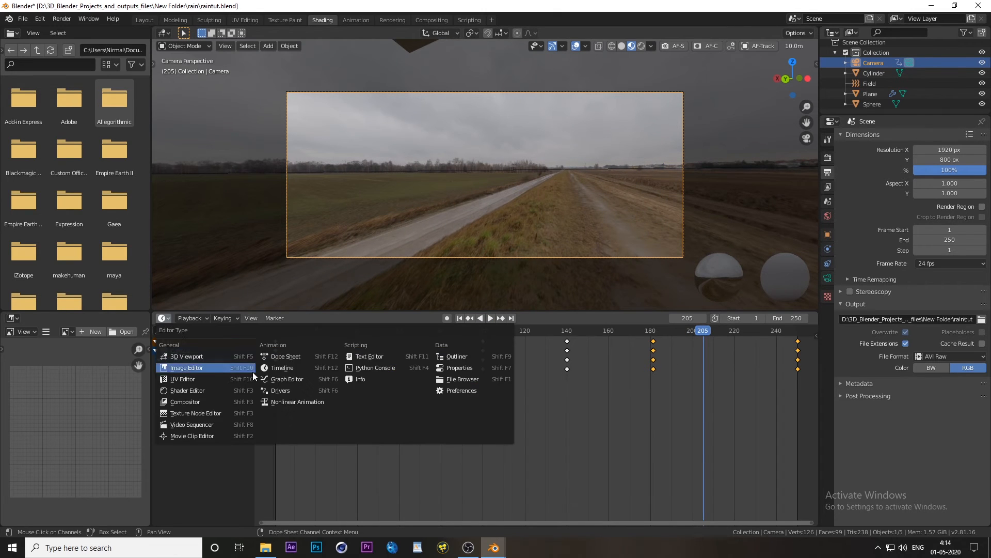
{"action": "left_click", "coordinate": [285, 379]}
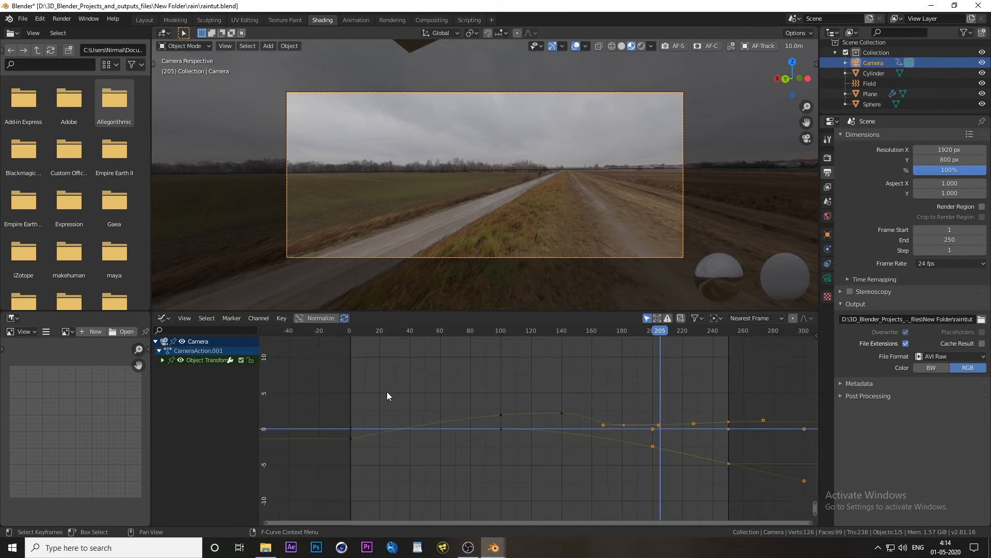
{"action": "scroll", "coordinate": [387, 396], "scroll_direction": "down", "scroll_amount": 1}
{"action": "left_click", "coordinate": [162, 361]}
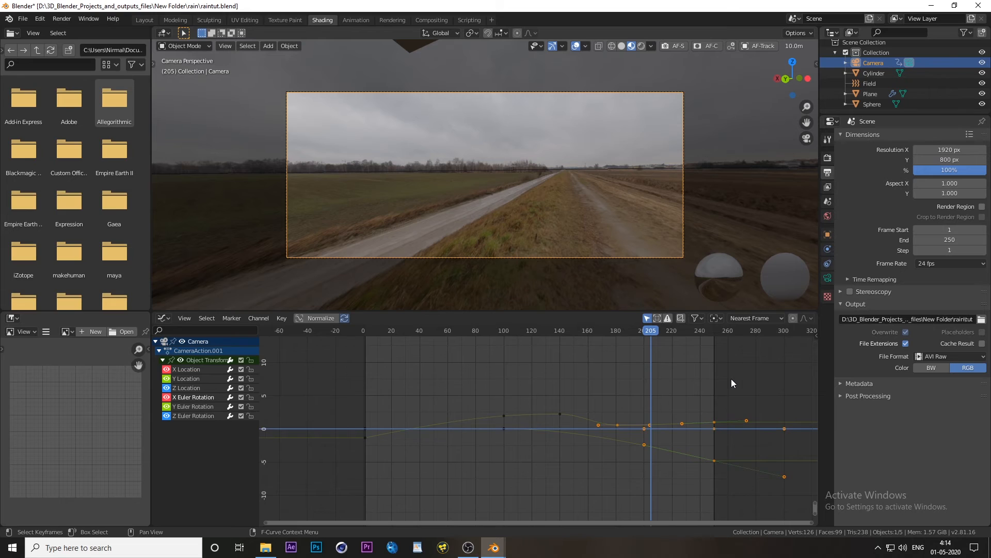
Add a Noise modifier to the camera's X Euler Rotation curve with scale 78.7, strength 0.05 and depth 14.
{"action": "key", "text": "n"}
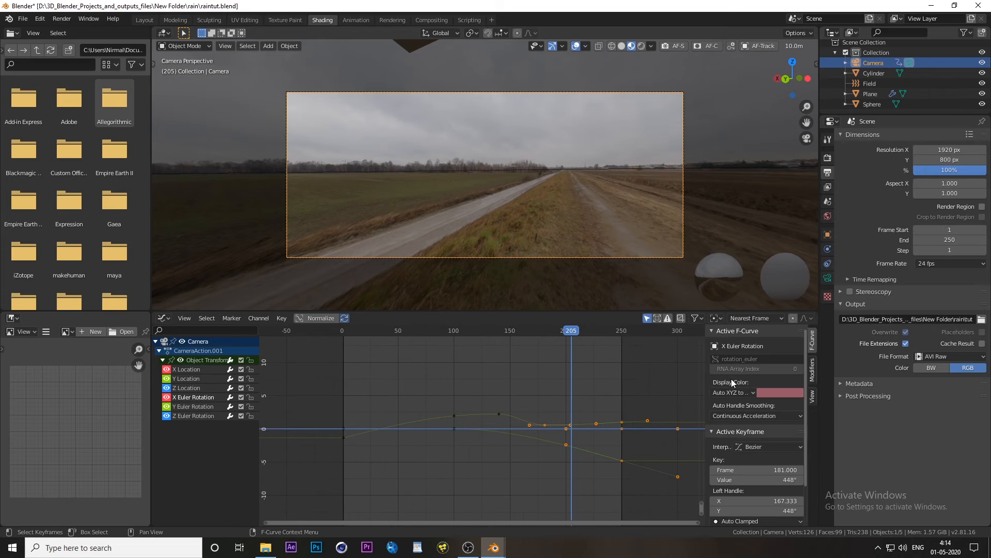
{"action": "left_click", "coordinate": [813, 371]}
{"action": "left_click", "coordinate": [750, 346]}
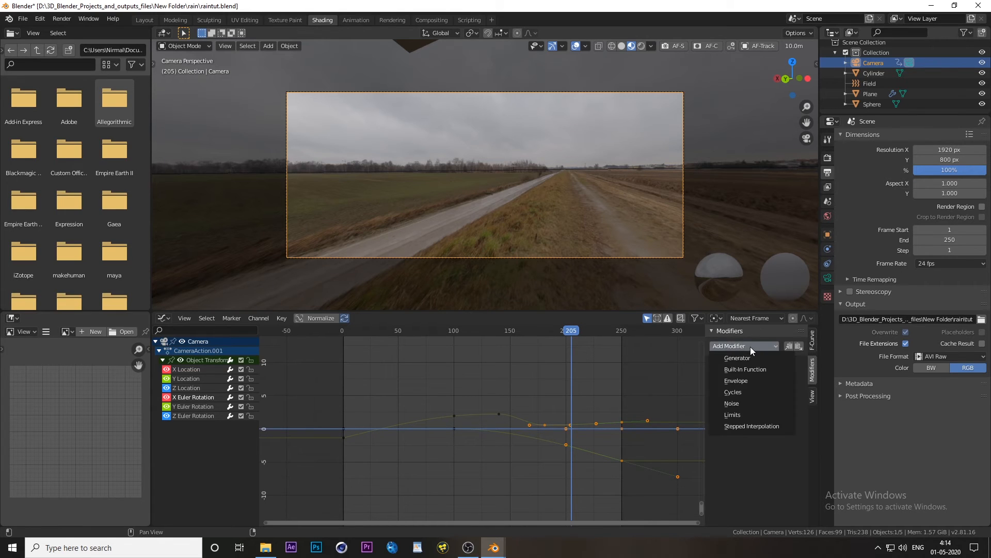
{"action": "left_click", "coordinate": [757, 400]}
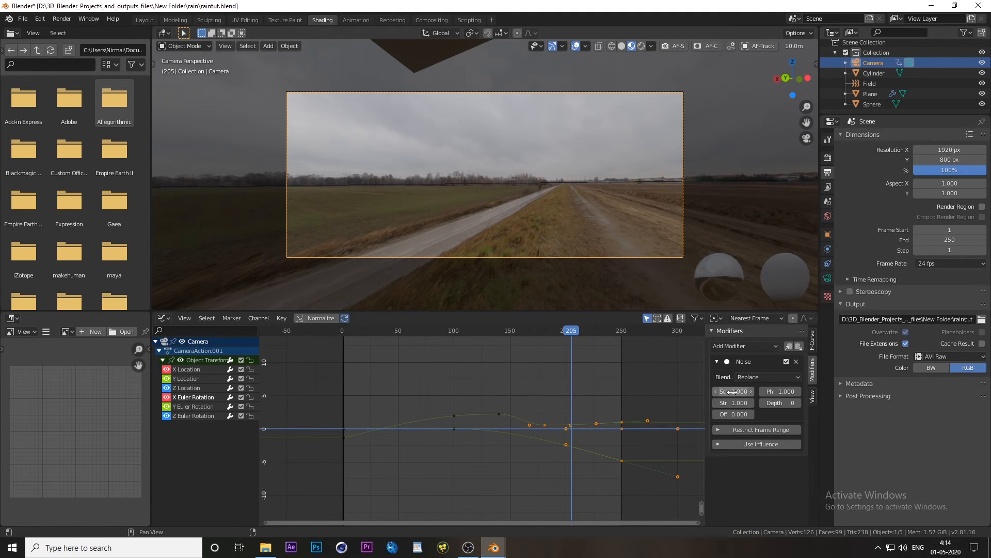
{"action": "left_click_drag", "start_coordinate": [732, 391], "coordinate": [940, 391]}
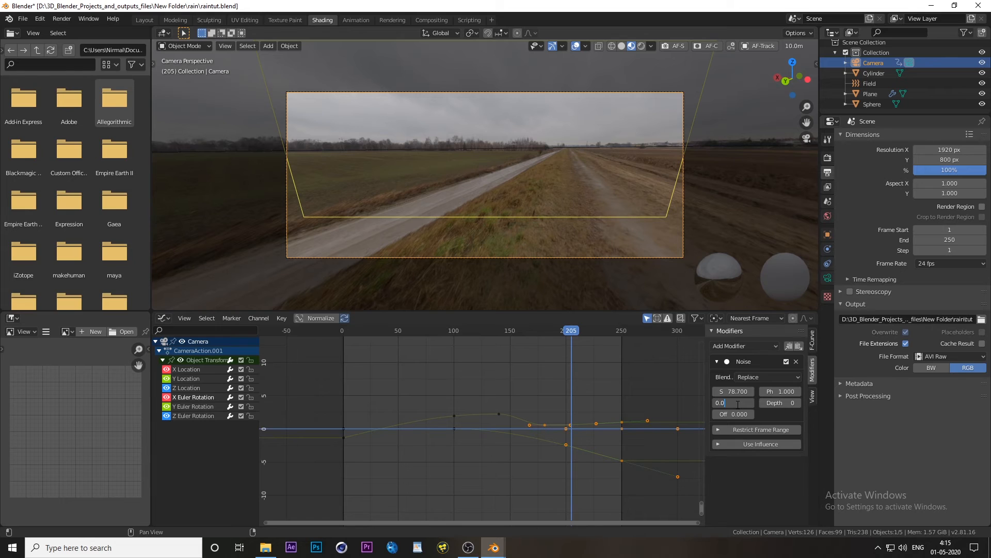
{"action": "key", "text": "Return"}
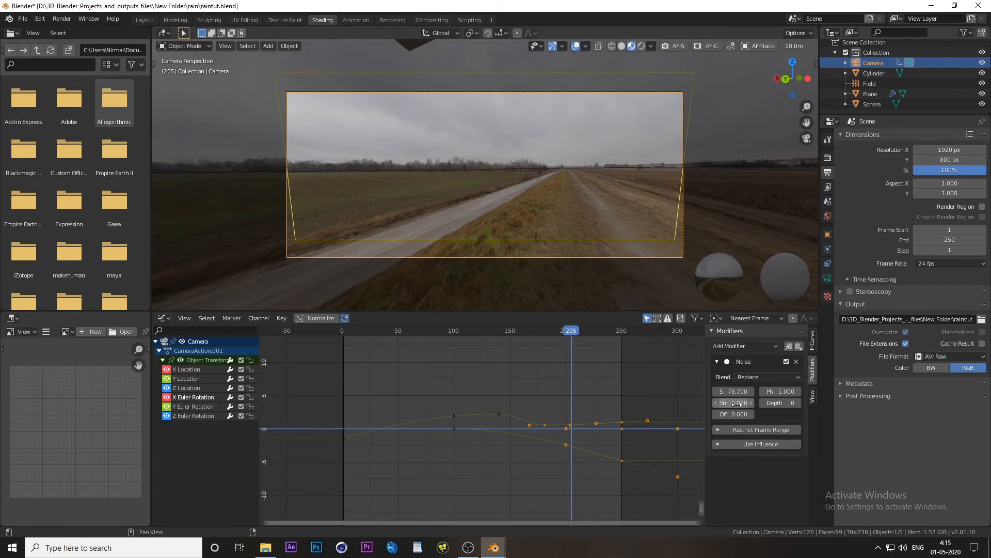
{"action": "left_click_drag", "start_coordinate": [779, 402], "coordinate": [805, 403]}
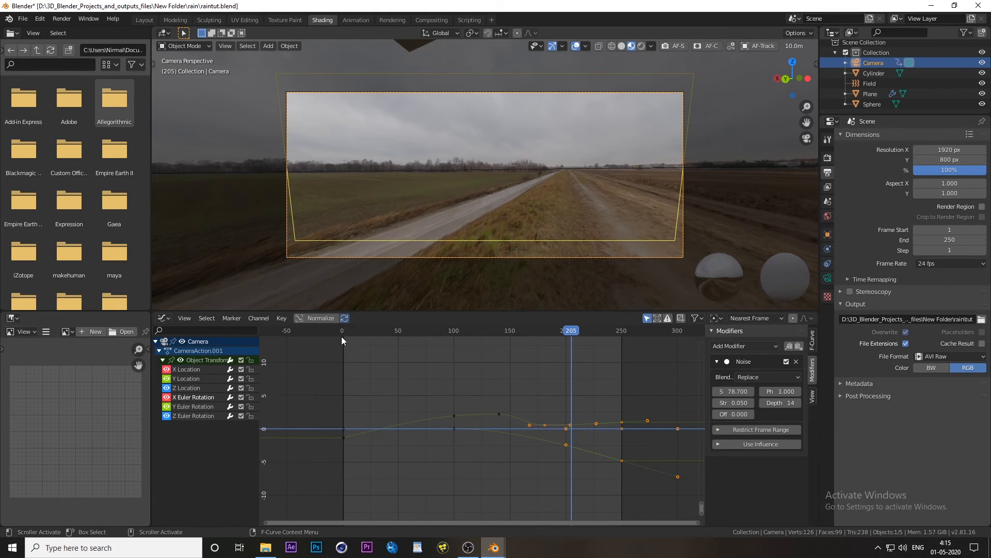
Play the animation, set the X rotation noise strength to 0.2, and play it again from the start.
{"action": "key", "text": "space"}
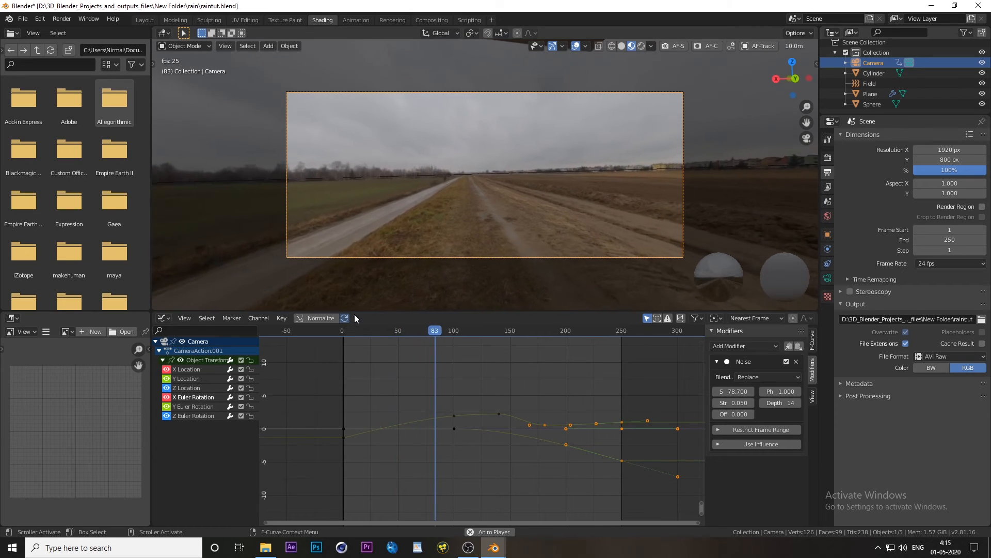
{"action": "key", "text": "space"}
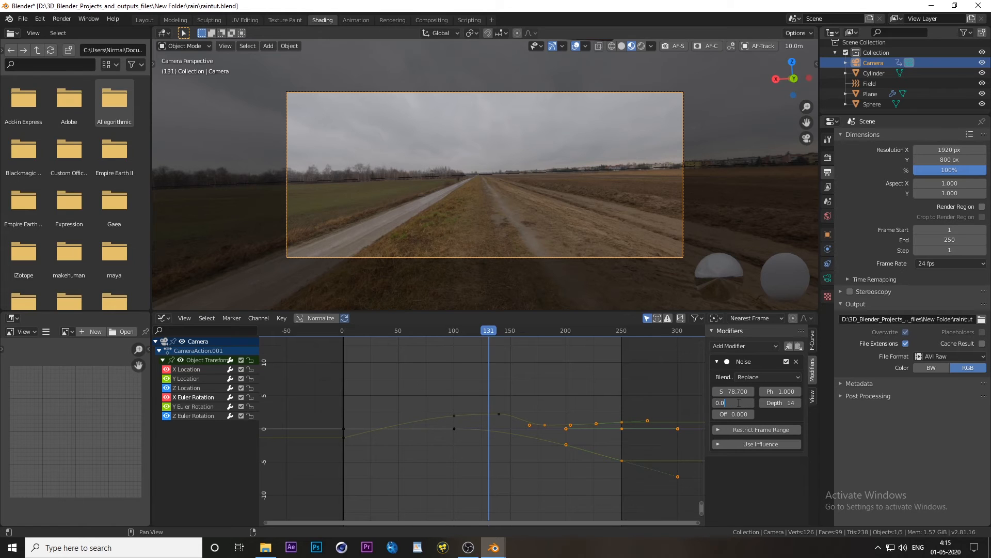
{"action": "key", "text": "Return"}
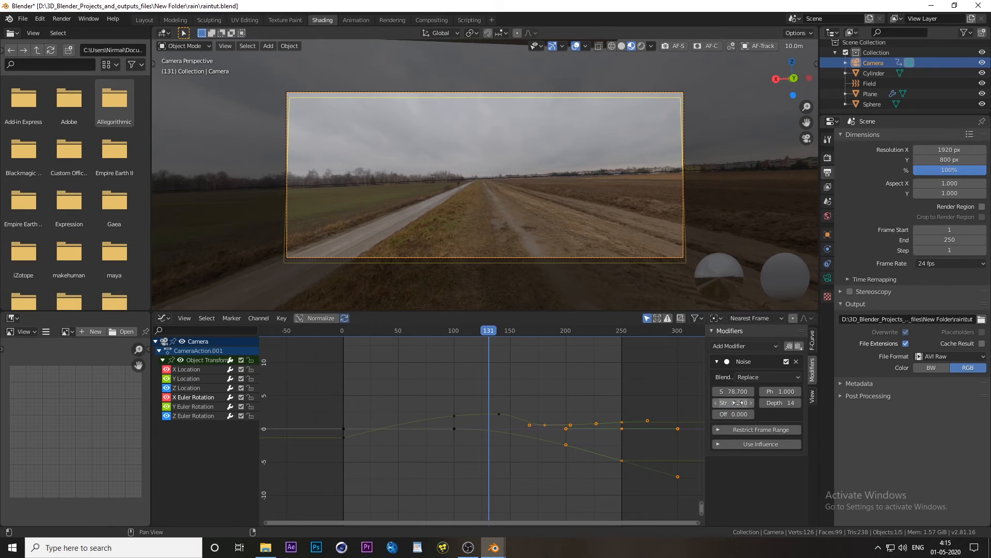
{"action": "left_click", "coordinate": [343, 333]}
{"action": "key", "text": "space"}
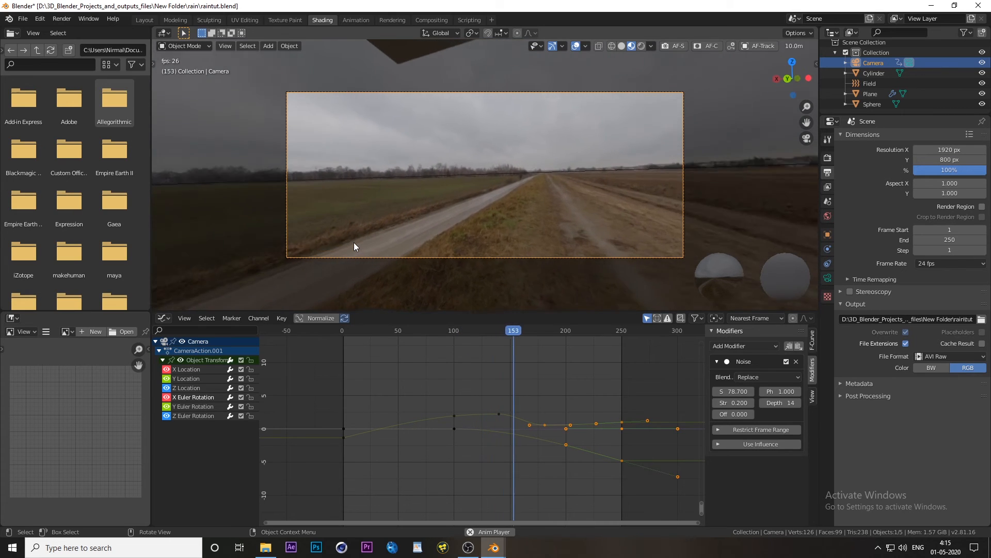
{"action": "key", "text": "space"}
Set the X rotation noise scale to 74.7 and strength to 0.3, and play the animation.
{"action": "left_click_drag", "start_coordinate": [736, 392], "coordinate": [749, 392]}
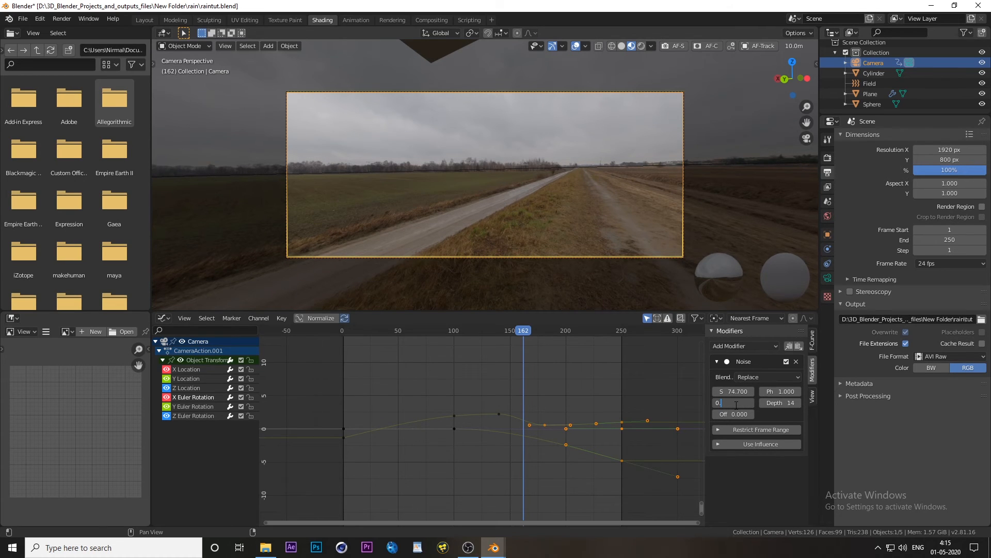
{"action": "key", "text": "Return"}
{"action": "key", "text": "space"}
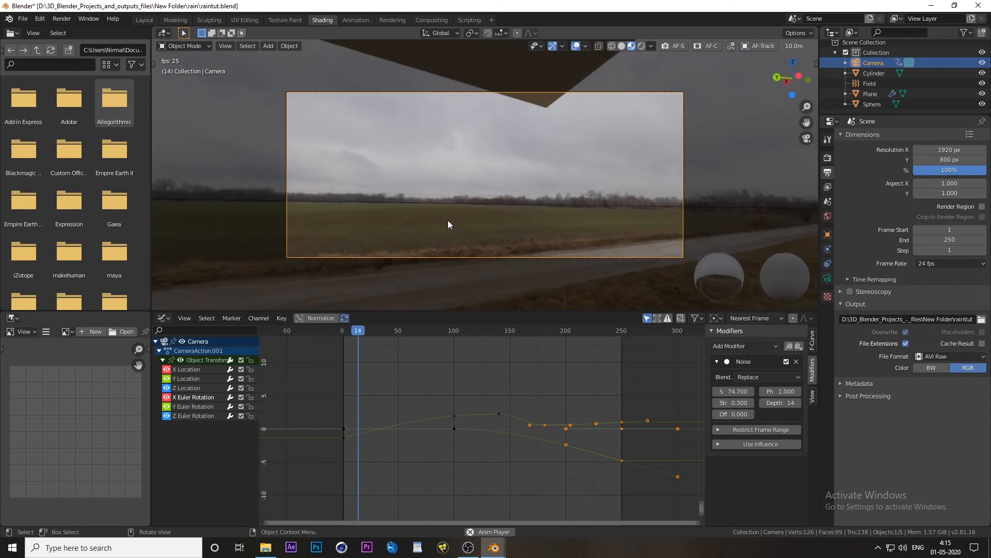
{"action": "key", "text": "space"}
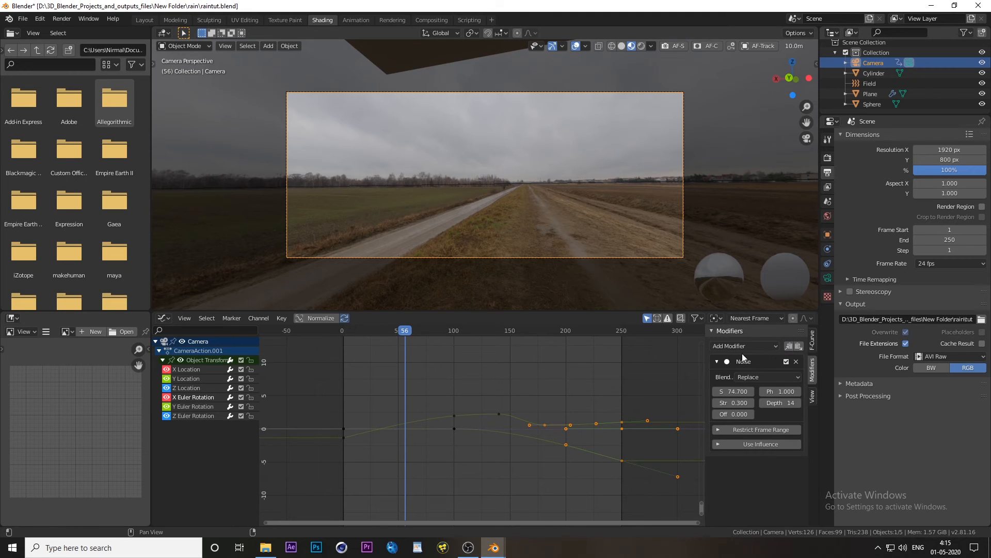
Copy the Noise modifier to the Y Euler Rotation curve, set scale 92.5, strength 0.2, phase 54.5 and depth 10, and play the animation.
{"action": "left_click", "coordinate": [196, 406]}
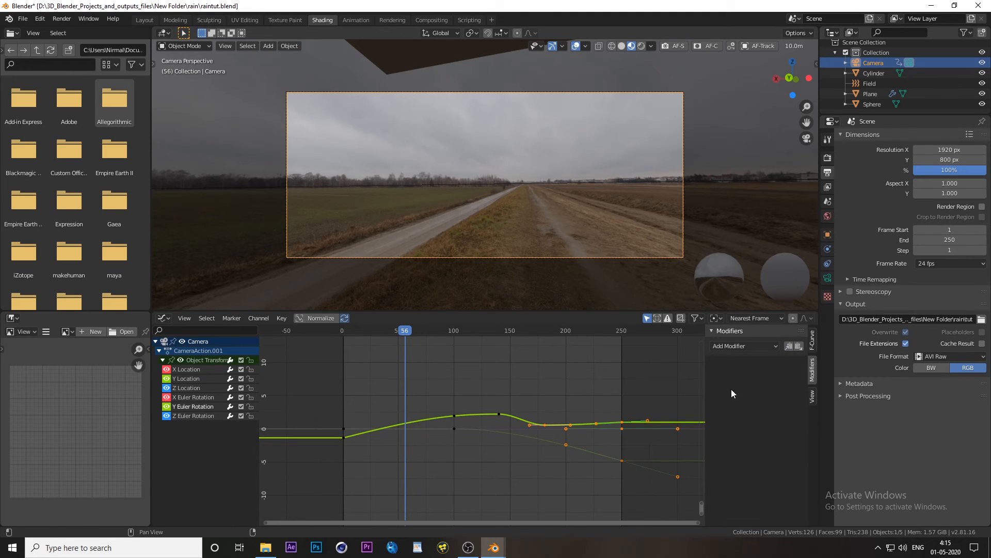
{"action": "left_click", "coordinate": [799, 347]}
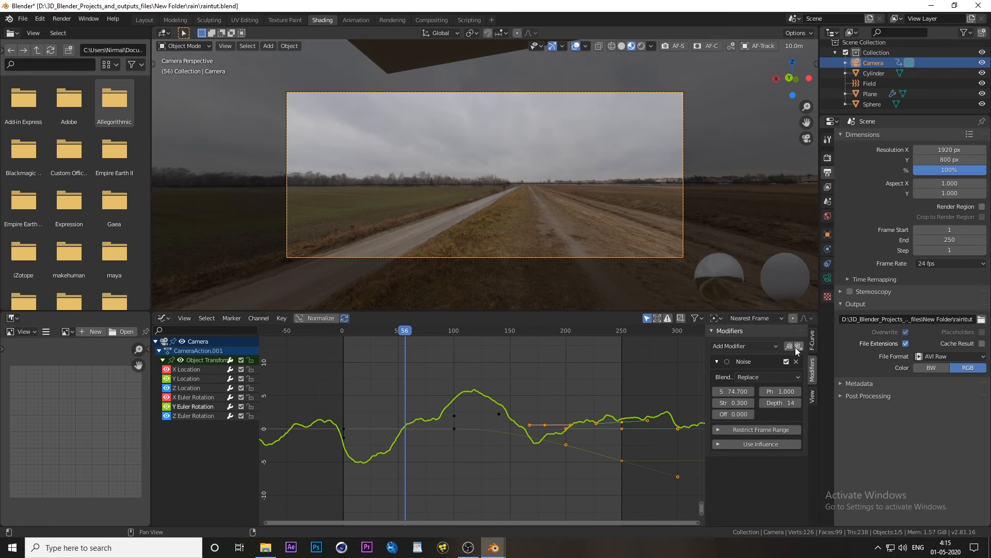
{"action": "left_click_drag", "start_coordinate": [727, 392], "coordinate": [772, 391]}
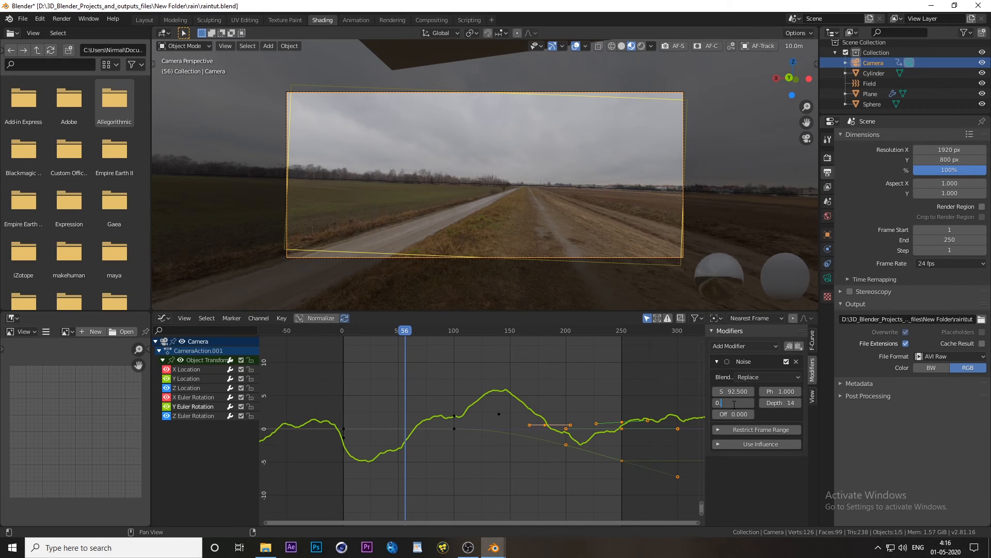
{"action": "key", "text": "Return"}
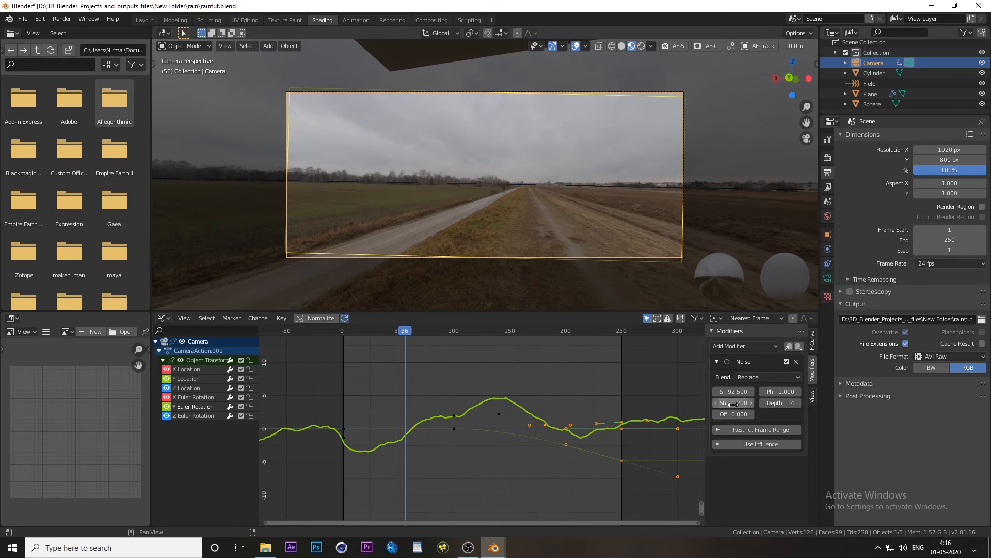
{"action": "left_click_drag", "start_coordinate": [794, 402], "coordinate": [787, 403]}
{"action": "left_click_drag", "start_coordinate": [780, 391], "coordinate": [798, 391]}
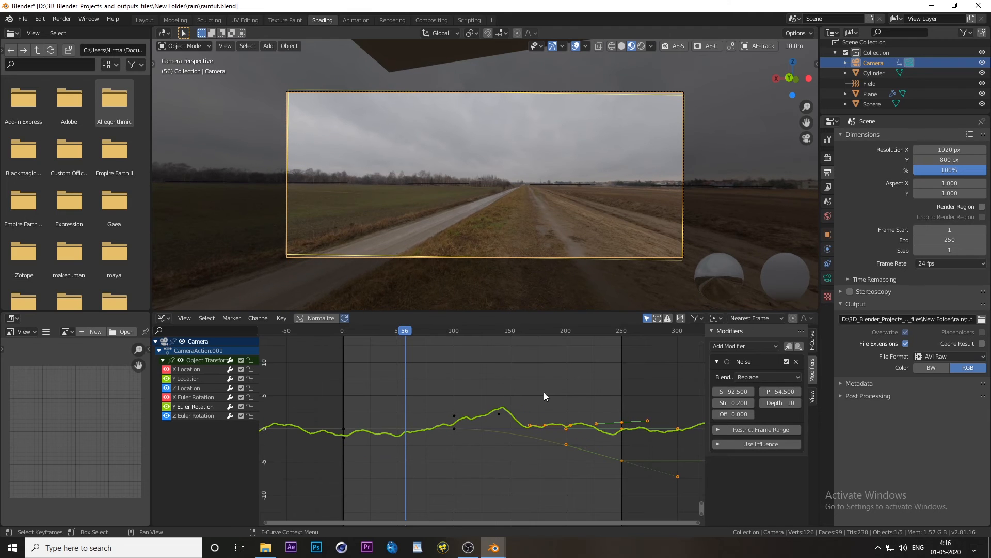
{"action": "key", "text": "space"}
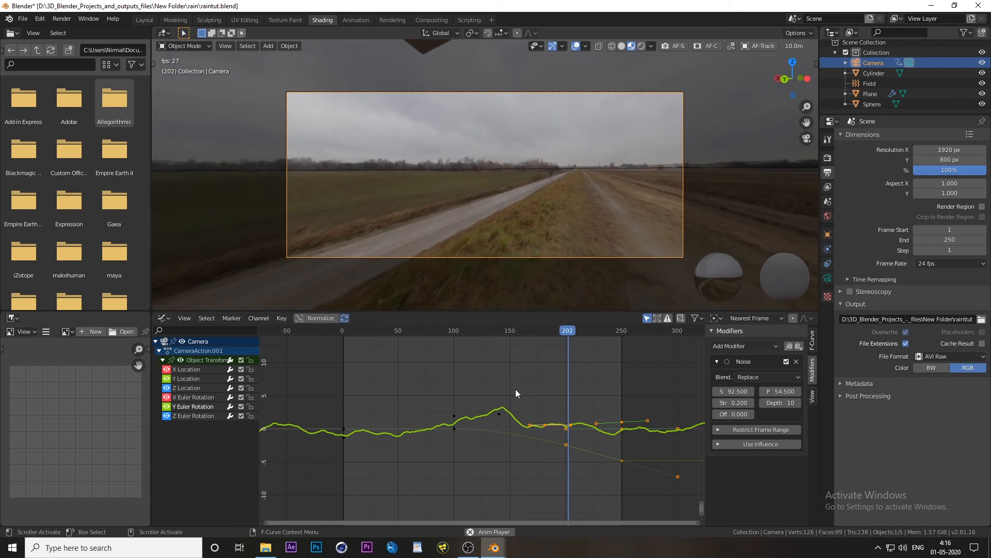
{"action": "key", "text": "space"}
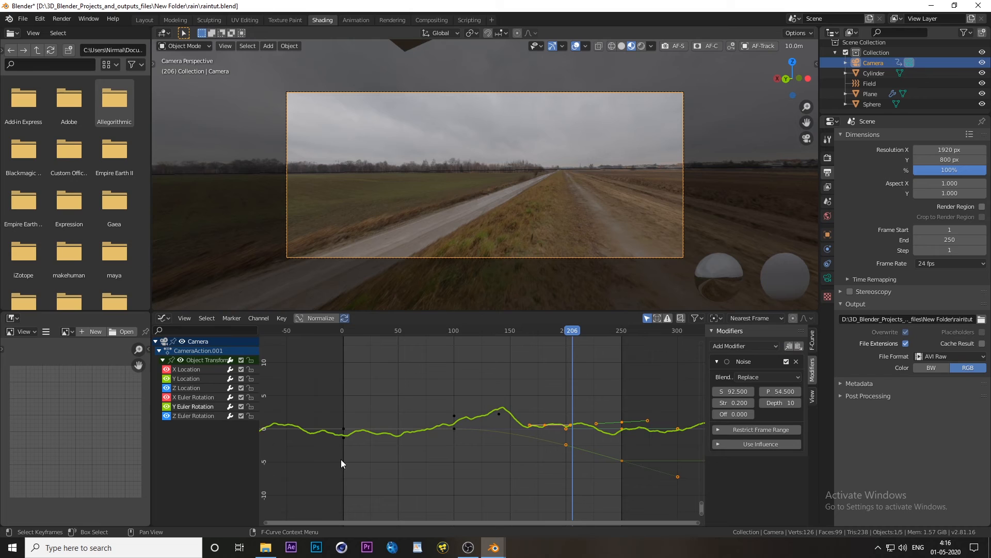
Paste the Noise modifier onto the Z Euler Rotation curve with scale 86, strength 0.3, phase 70.1, depth 17 and offset -4.7.
{"action": "left_click", "coordinate": [181, 415]}
{"action": "left_click", "coordinate": [798, 346]}
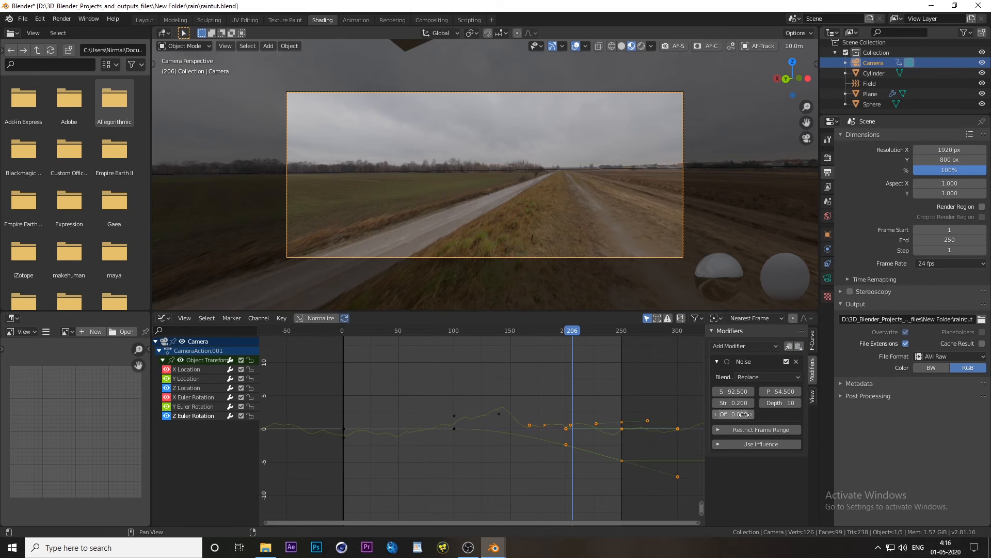
{"action": "left_click_drag", "start_coordinate": [733, 392], "coordinate": [710, 392]}
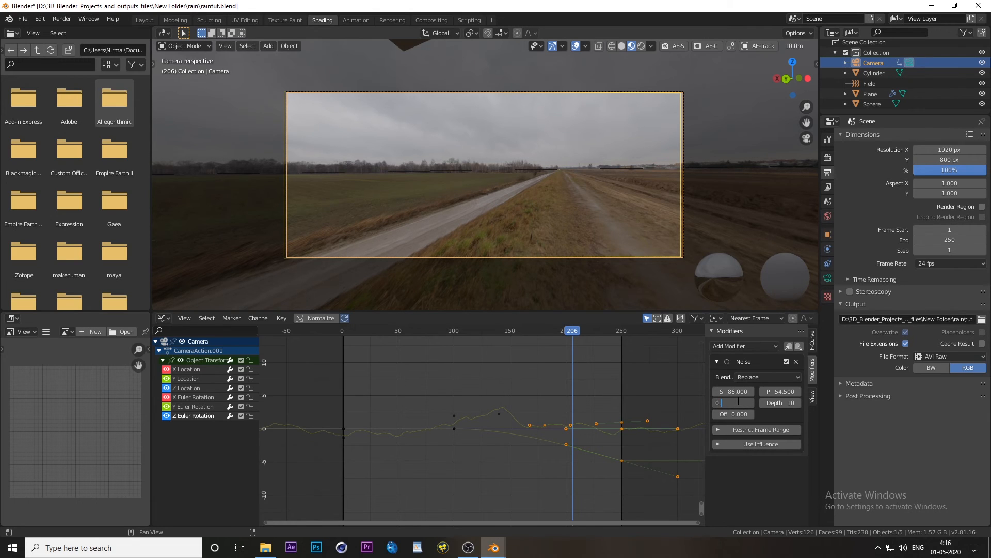
{"action": "key", "text": "Return"}
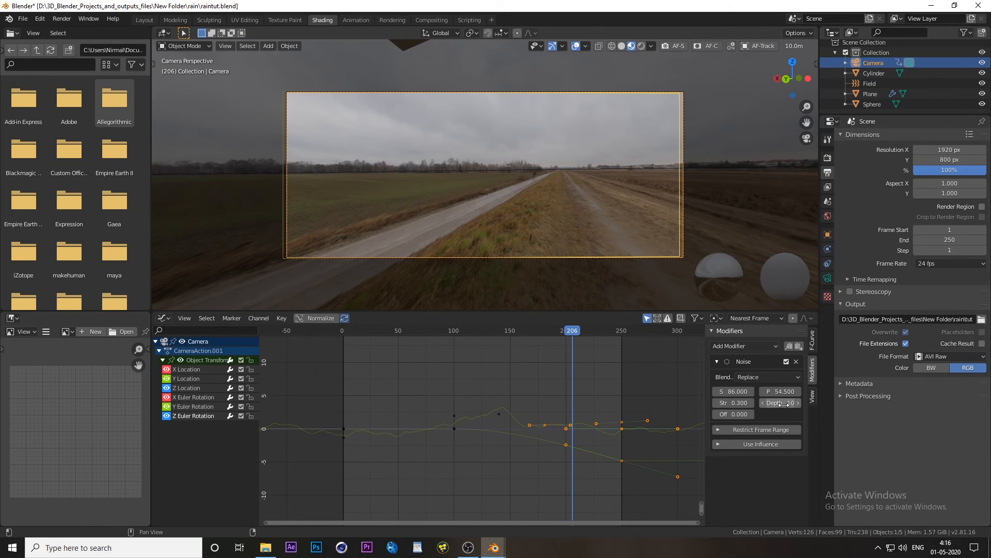
{"action": "left_click_drag", "start_coordinate": [780, 391], "coordinate": [798, 391]}
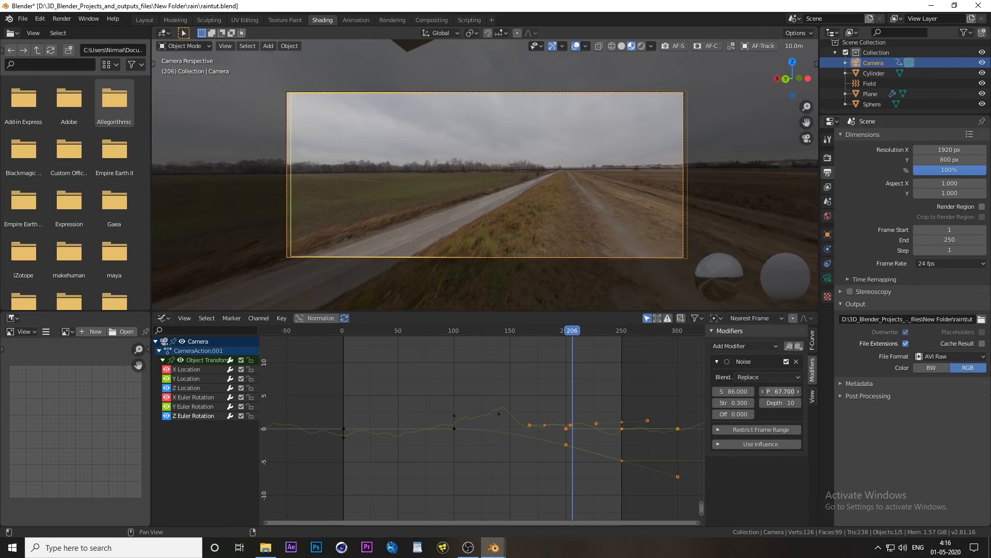
{"action": "left_click_drag", "start_coordinate": [733, 413], "coordinate": [731, 411]}
Play the animation from frame 2 to check the camera shake, and return to frame 1.
{"action": "left_click", "coordinate": [345, 333]}
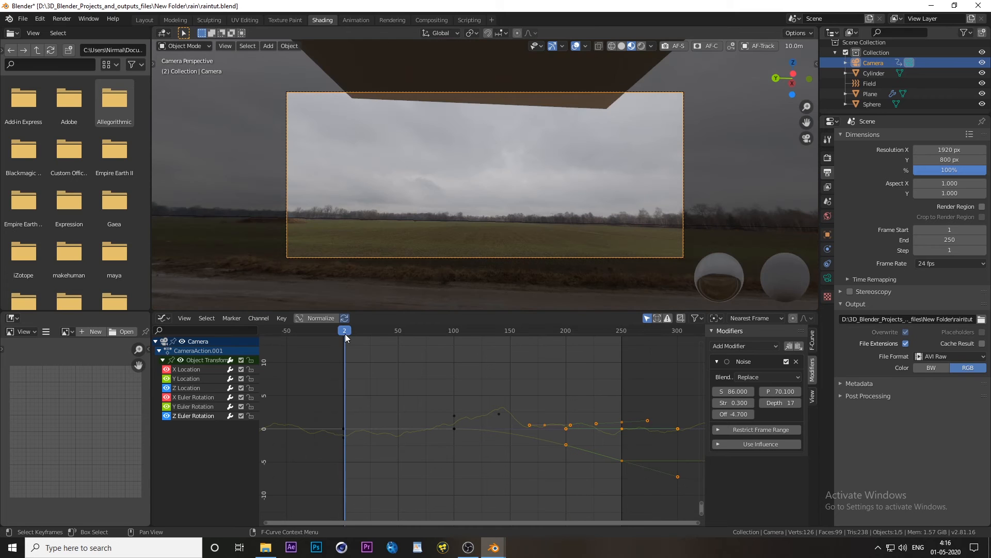
{"action": "key", "text": "space"}
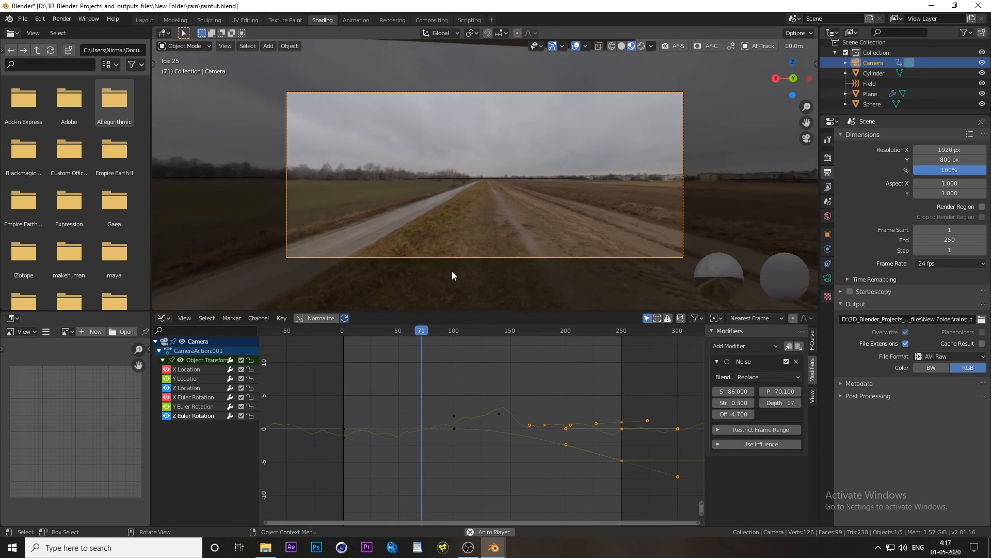
{"action": "key", "text": "space"}
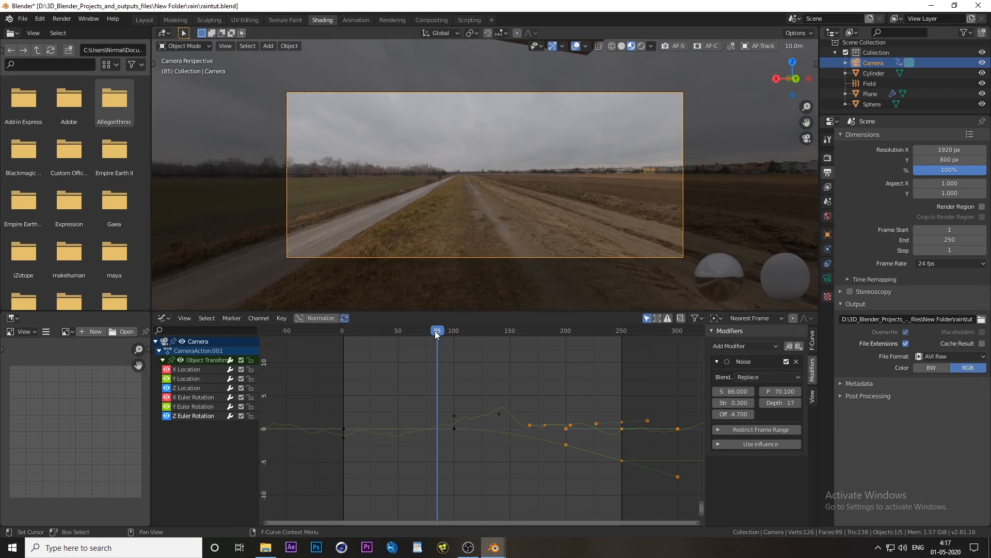
{"action": "left_click_drag", "start_coordinate": [434, 330], "coordinate": [343, 347]}
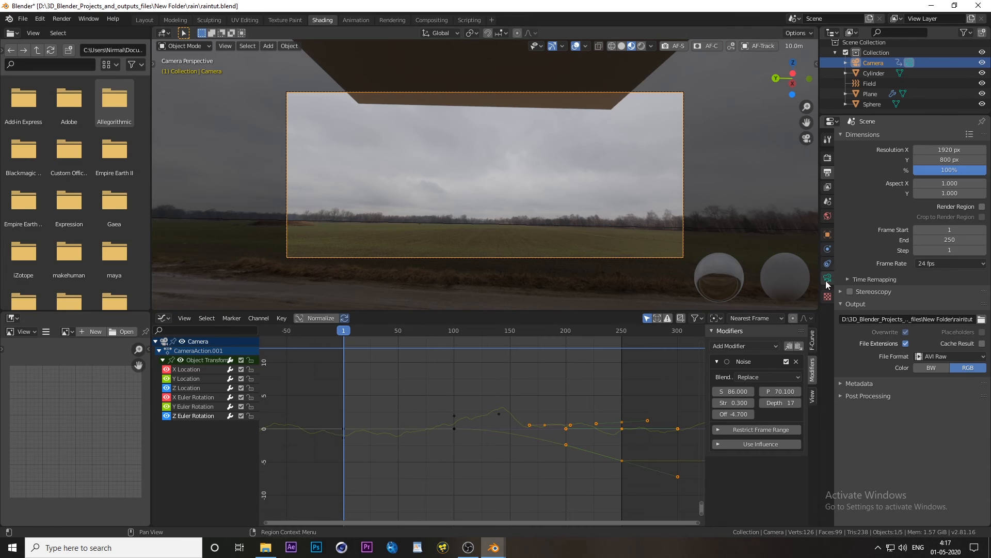
Enable viewport display of the plane's rain particle system and hide the viewport overlays.
{"action": "left_click", "coordinate": [602, 105]}
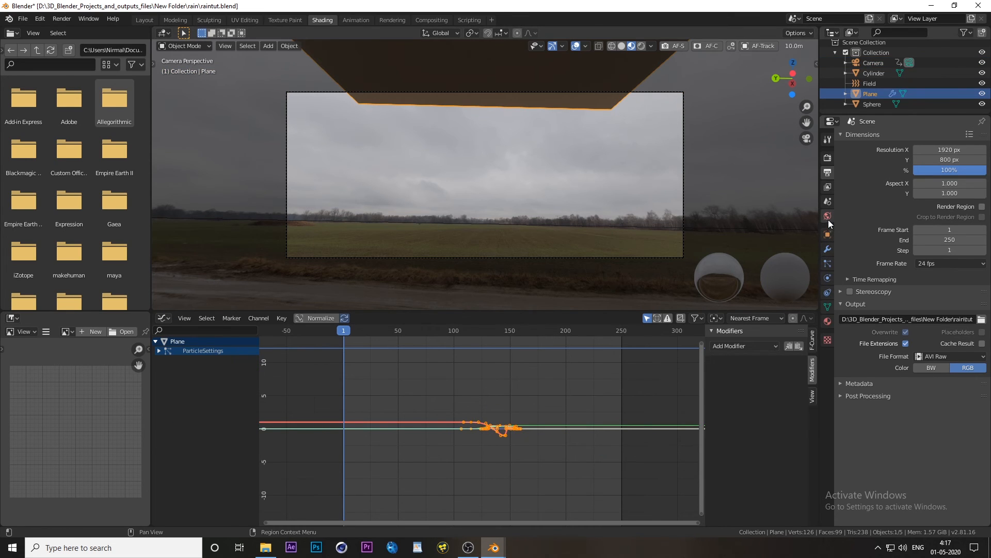
{"action": "left_click", "coordinate": [827, 264]}
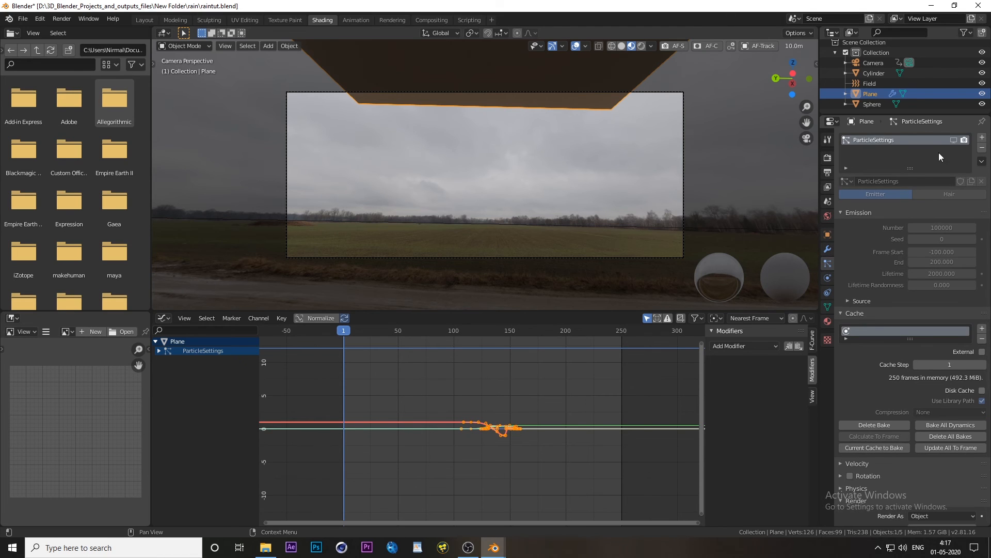
{"action": "left_click", "coordinate": [953, 140]}
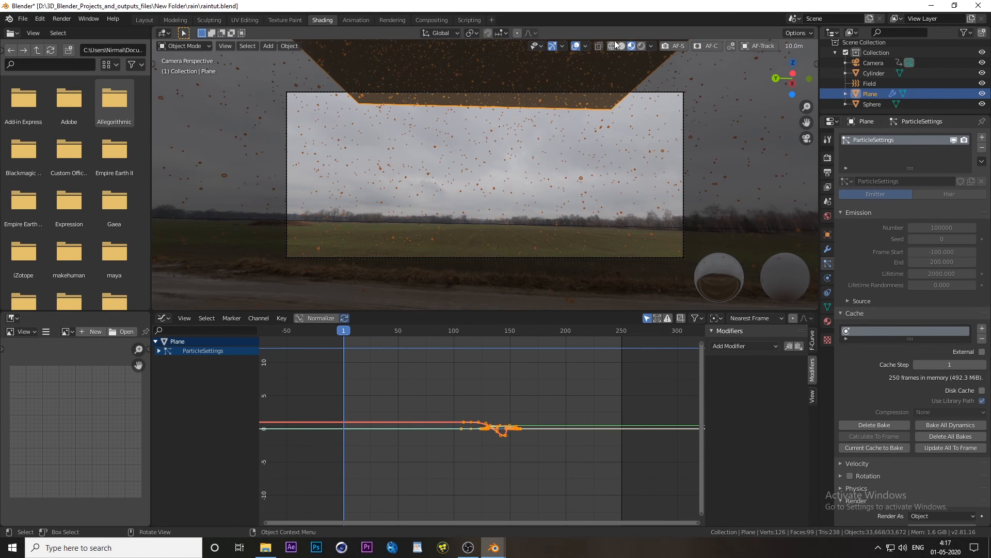
{"action": "left_click", "coordinate": [576, 45]}
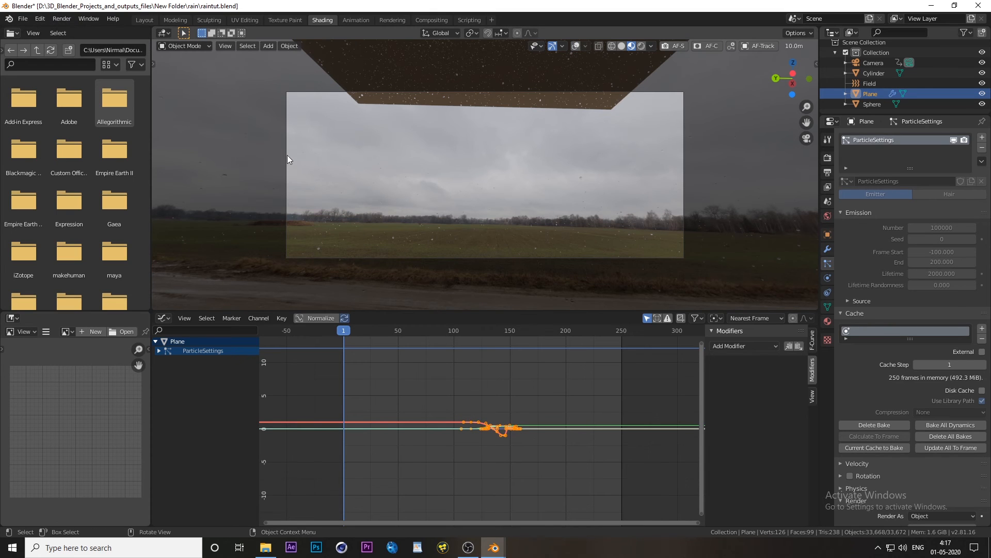
Render the animation from the viewport.
{"action": "left_click", "coordinate": [225, 47]}
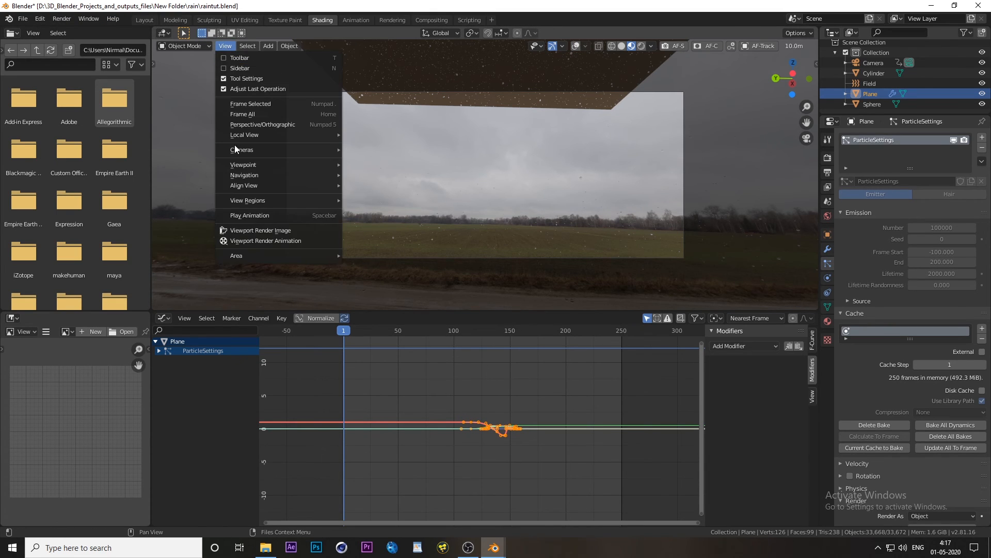
{"action": "left_click", "coordinate": [250, 241]}
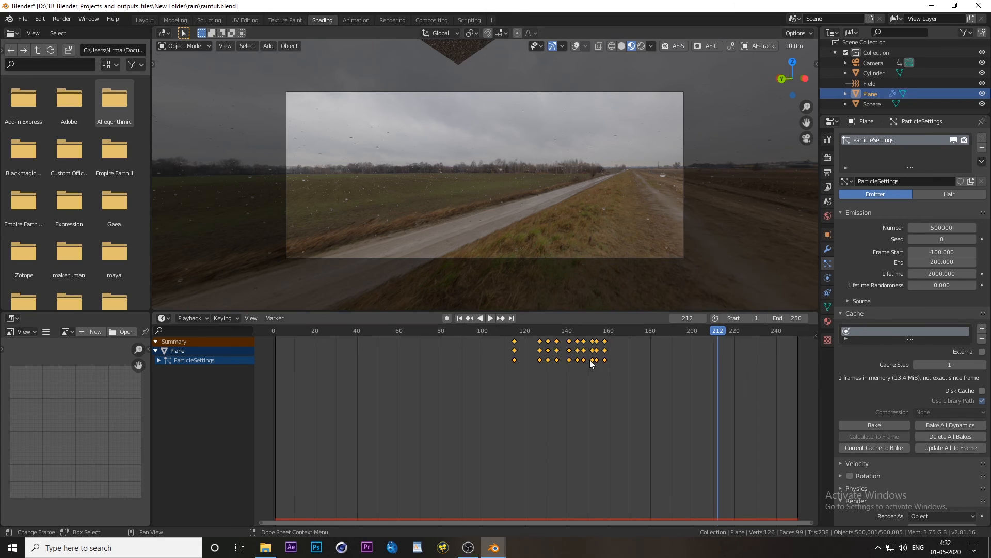
{"action": "mouse_move", "coordinate": [504, 549]}
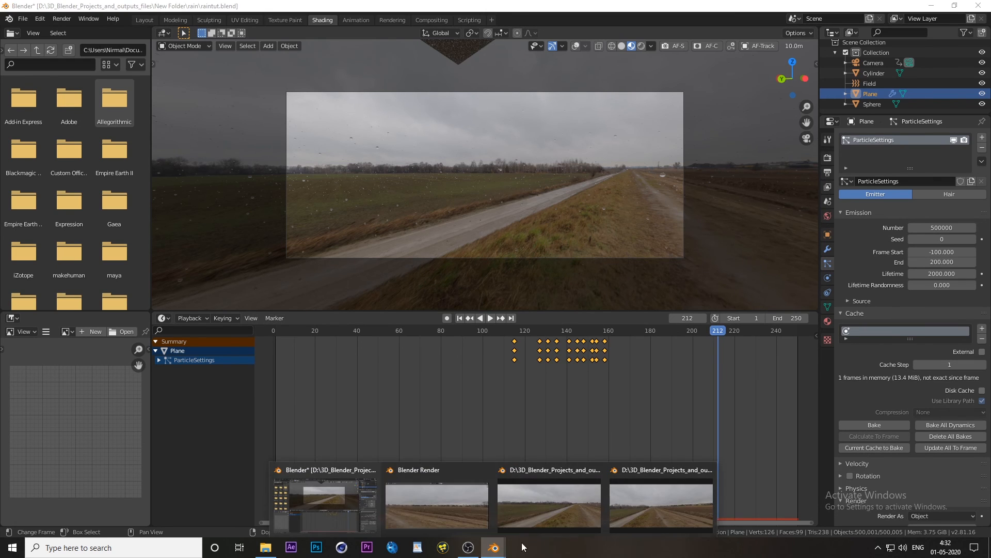
Review the two playbacks of the rendered rain animation tut0001-0250.avi, closing each one after viewing.
{"action": "left_click", "coordinate": [647, 499]}
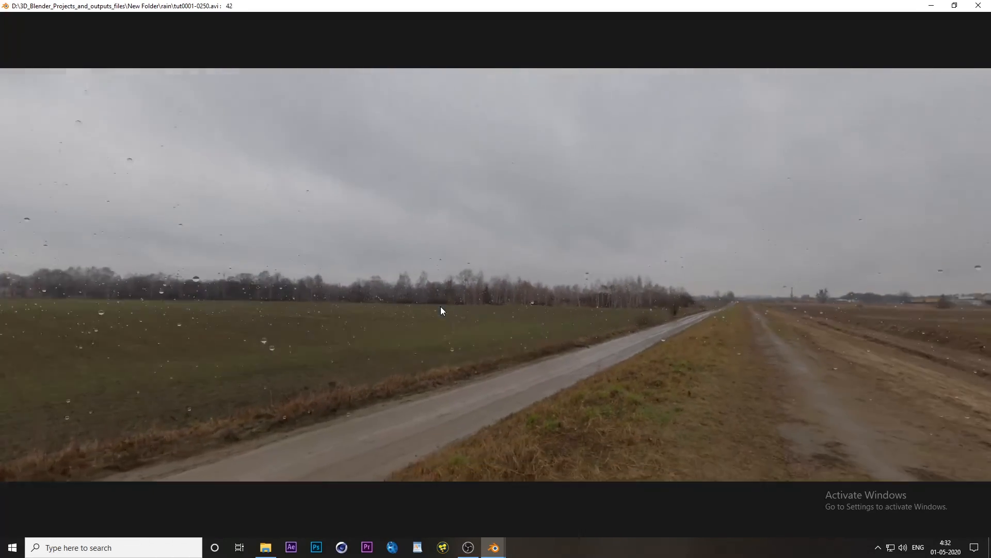
{"action": "key", "text": "Escape"}
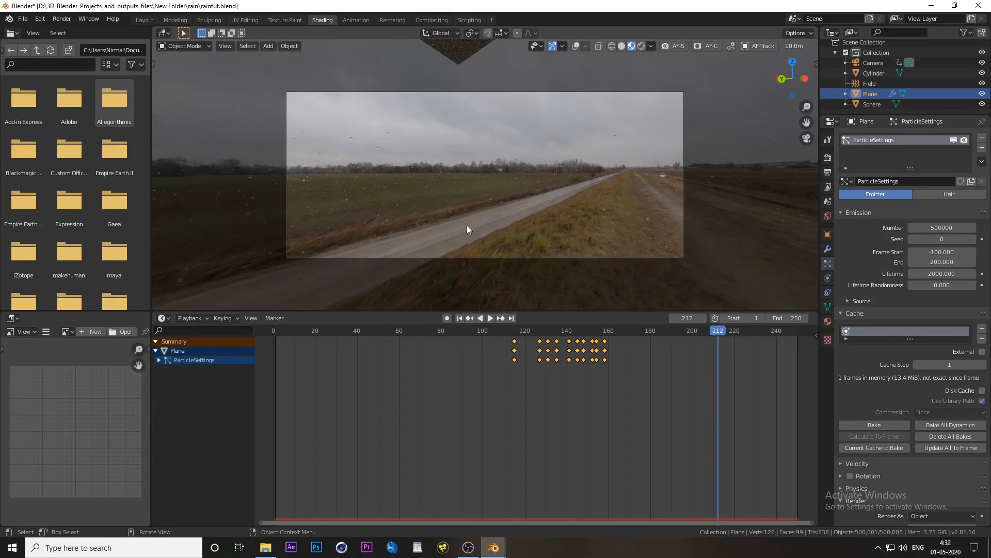
{"action": "middle_click_drag", "start_coordinate": [494, 229], "coordinate": [563, 225]}
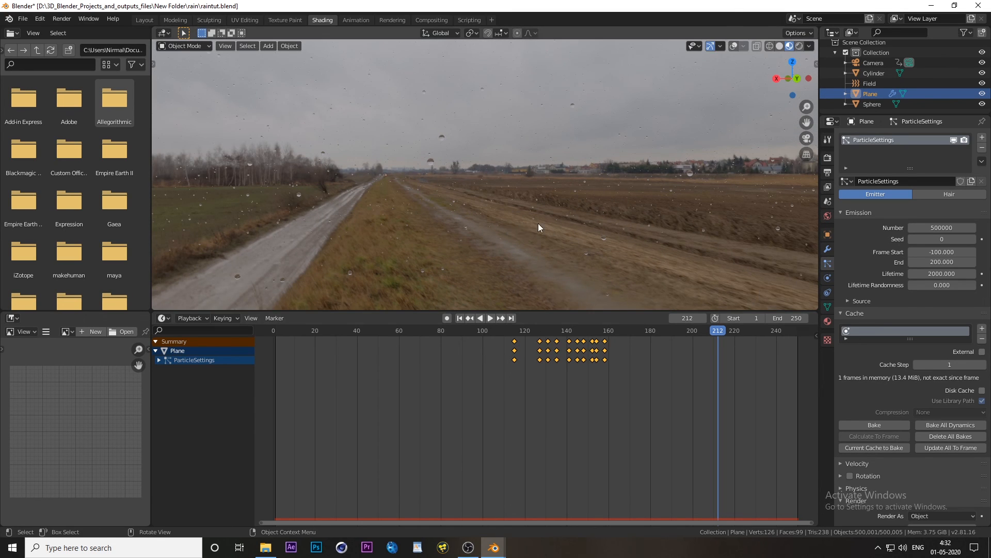
{"action": "mouse_move", "coordinate": [493, 546]}
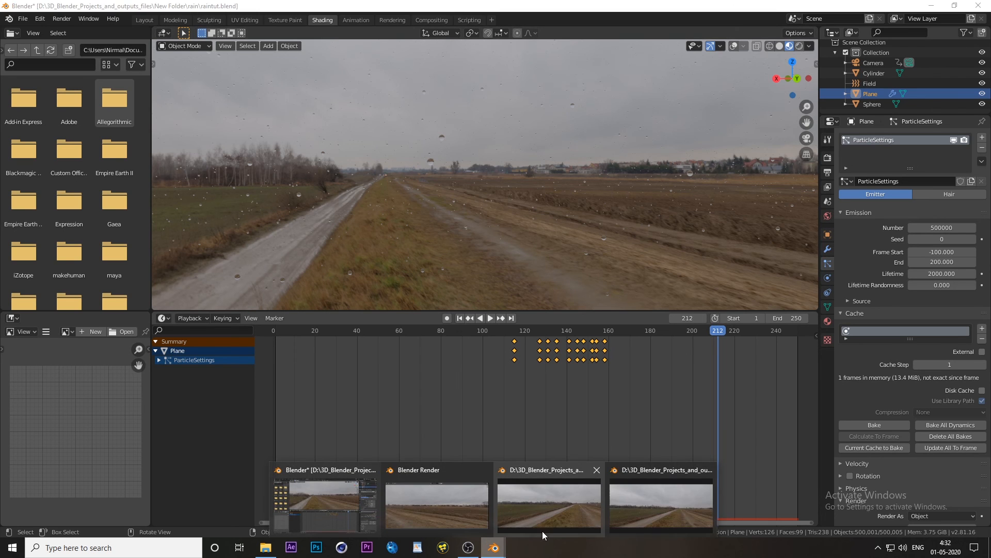
{"action": "left_click", "coordinate": [661, 497]}
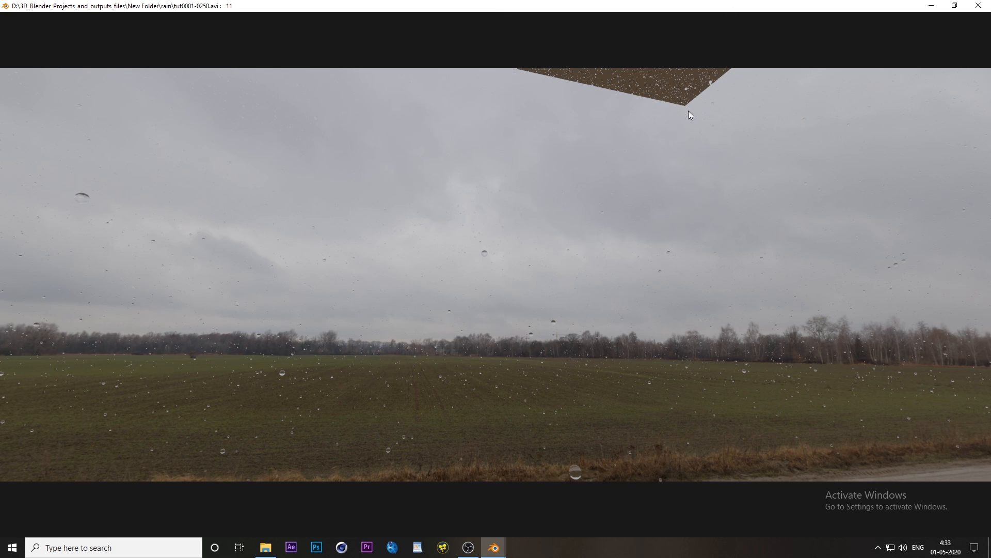
{"action": "key", "text": "Escape"}
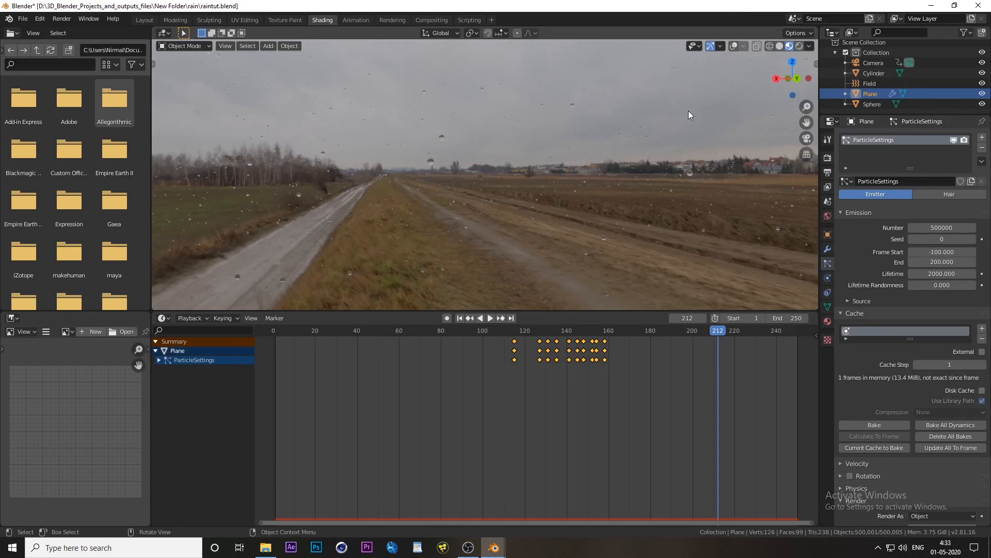
Review the rain particle system's cache and render settings, and disable its display in the viewport.
{"action": "left_click", "coordinate": [62, 20]}
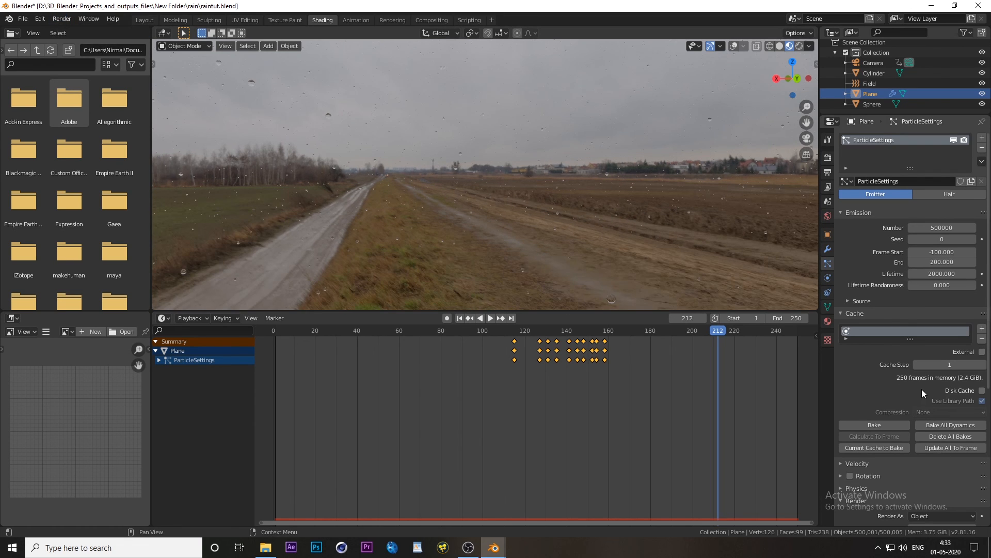
{"action": "scroll", "coordinate": [937, 484], "scroll_direction": "down", "scroll_amount": 3}
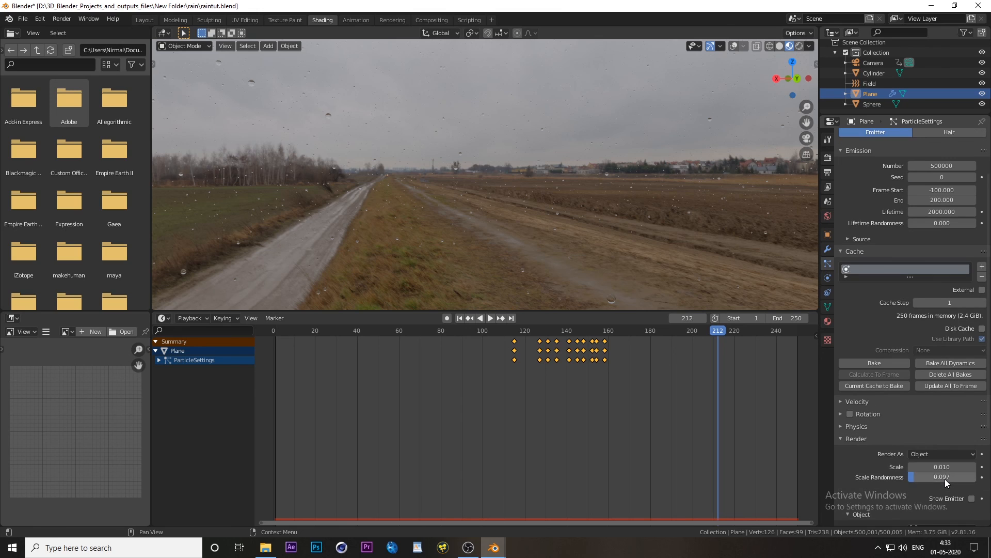
{"action": "scroll", "coordinate": [967, 481], "scroll_direction": "down", "scroll_amount": 3}
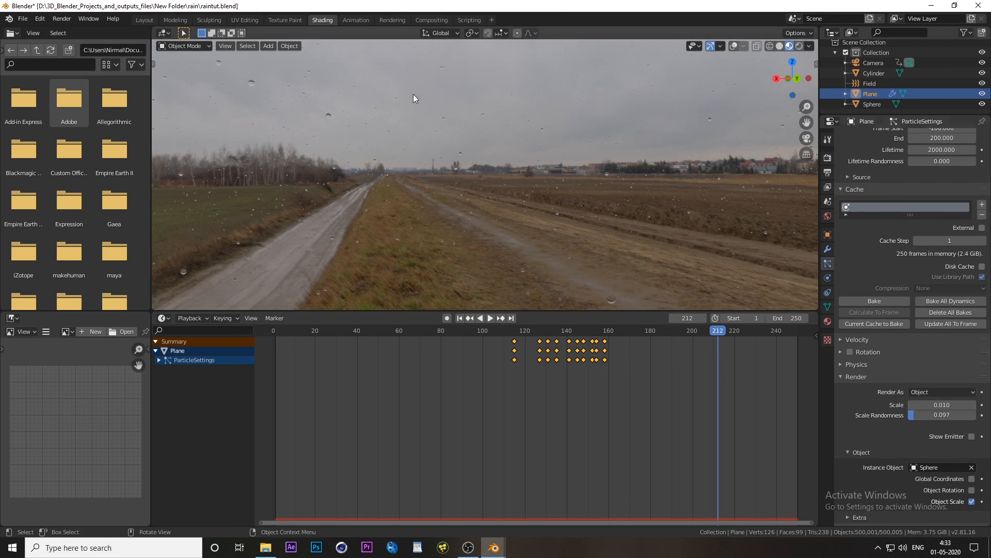
{"action": "scroll", "coordinate": [907, 247], "scroll_direction": "up", "scroll_amount": 6}
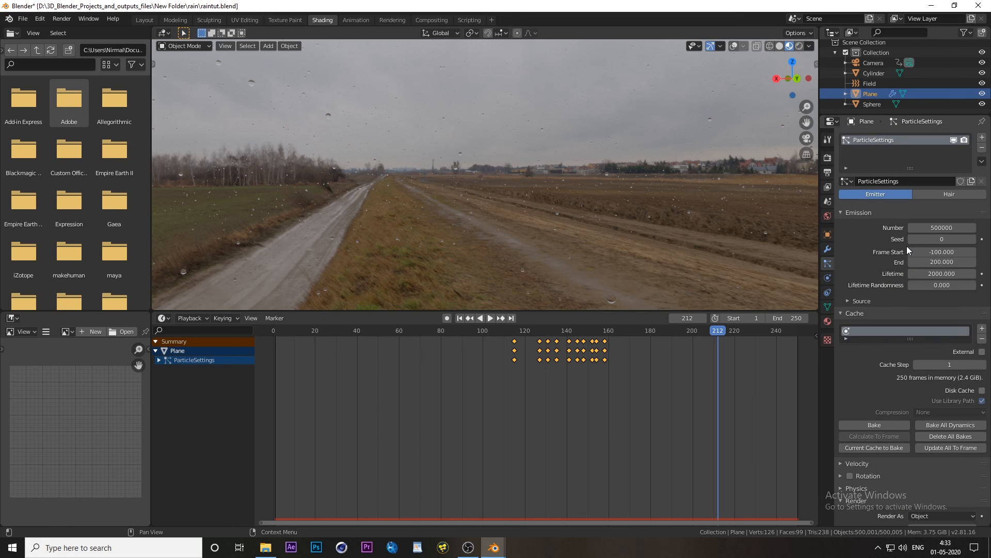
{"action": "left_click", "coordinate": [953, 140]}
{"action": "middle_click_drag", "start_coordinate": [617, 233], "coordinate": [526, 235]}
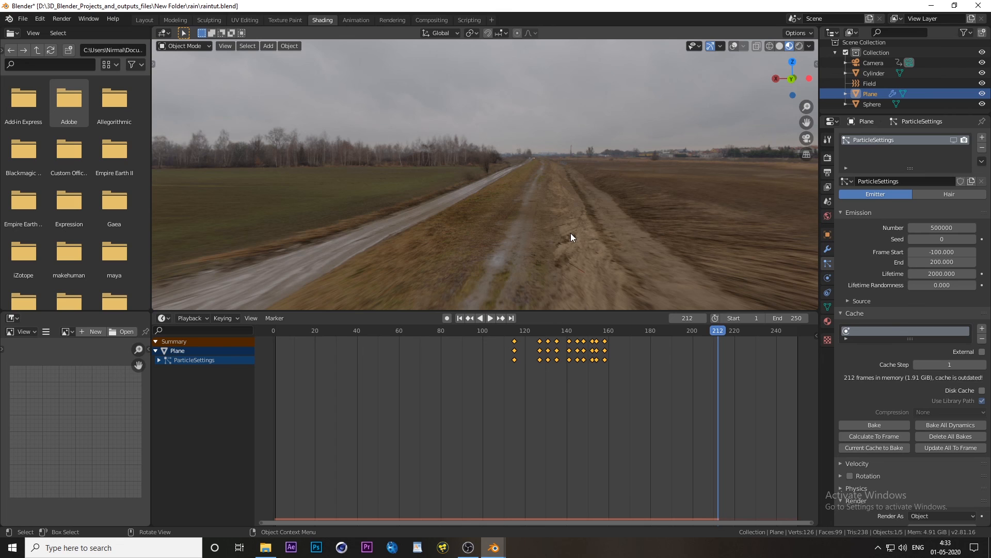
{"action": "middle_click_drag", "start_coordinate": [571, 237], "coordinate": [595, 240]}
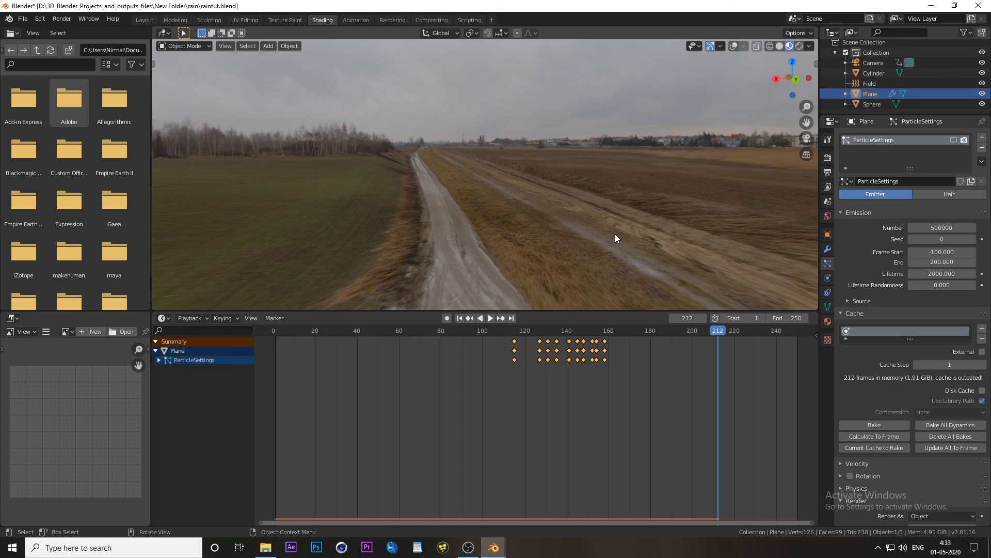
{"action": "middle_click_drag", "start_coordinate": [593, 234], "coordinate": [550, 234]}
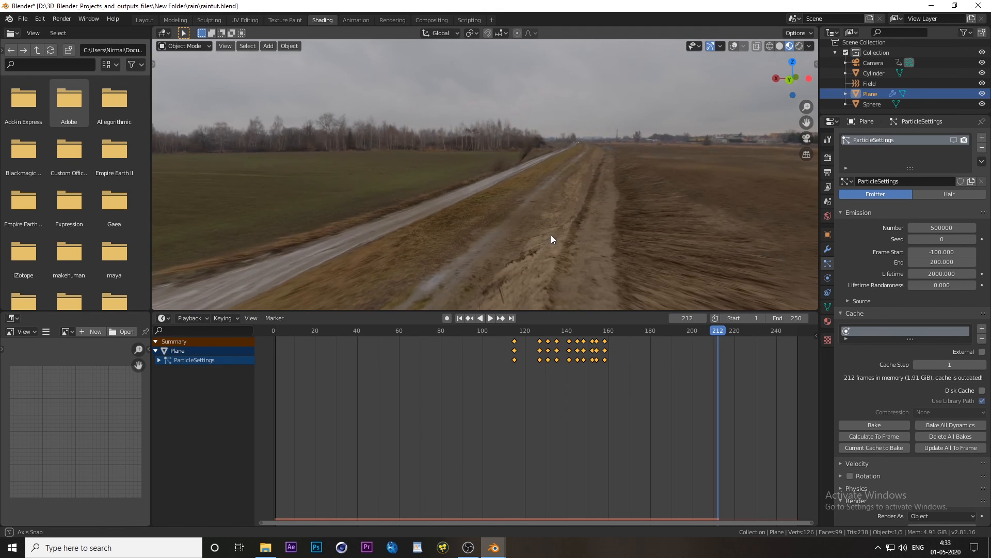